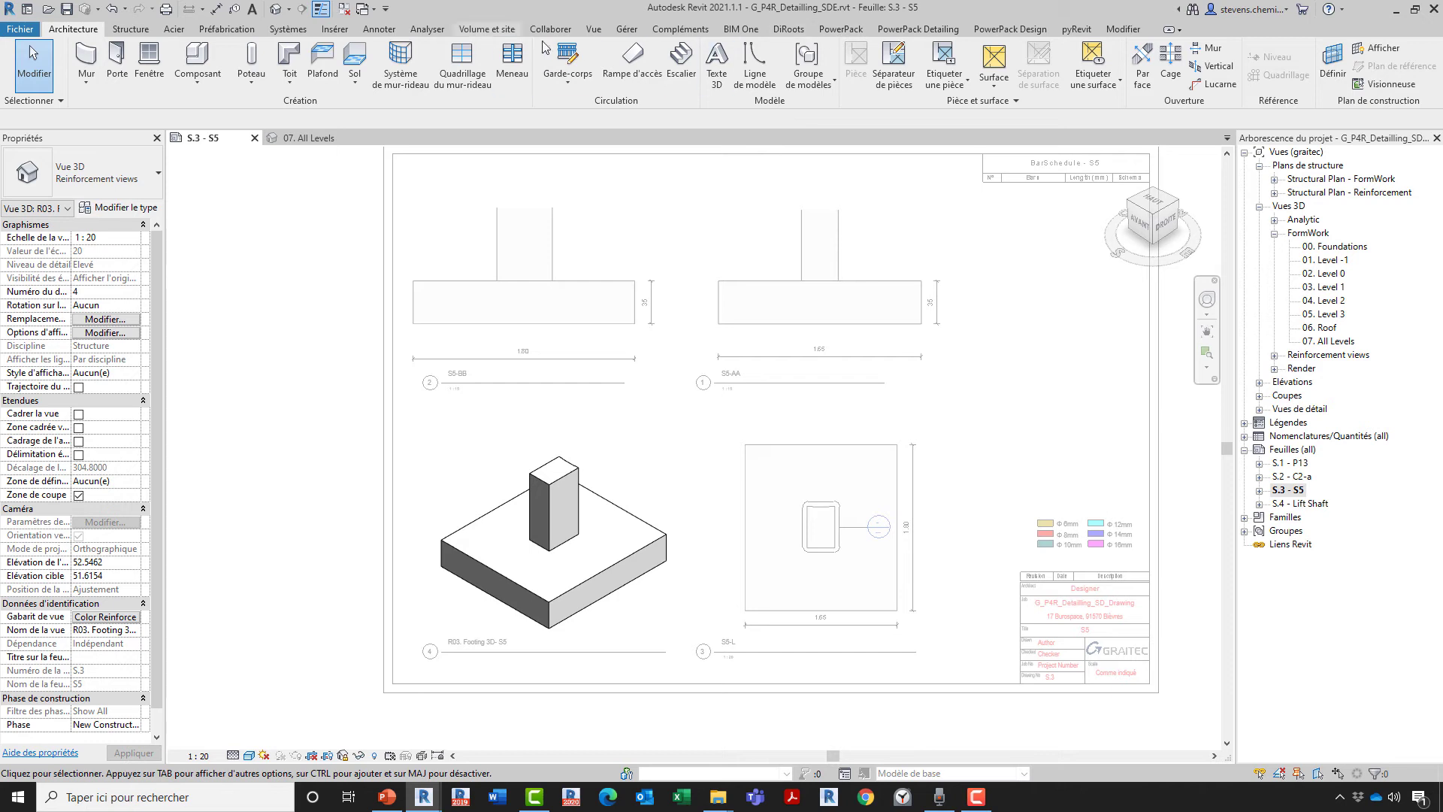
{"action": "left_click", "coordinate": [911, 30]}
{"action": "left_click", "coordinate": [997, 30]}
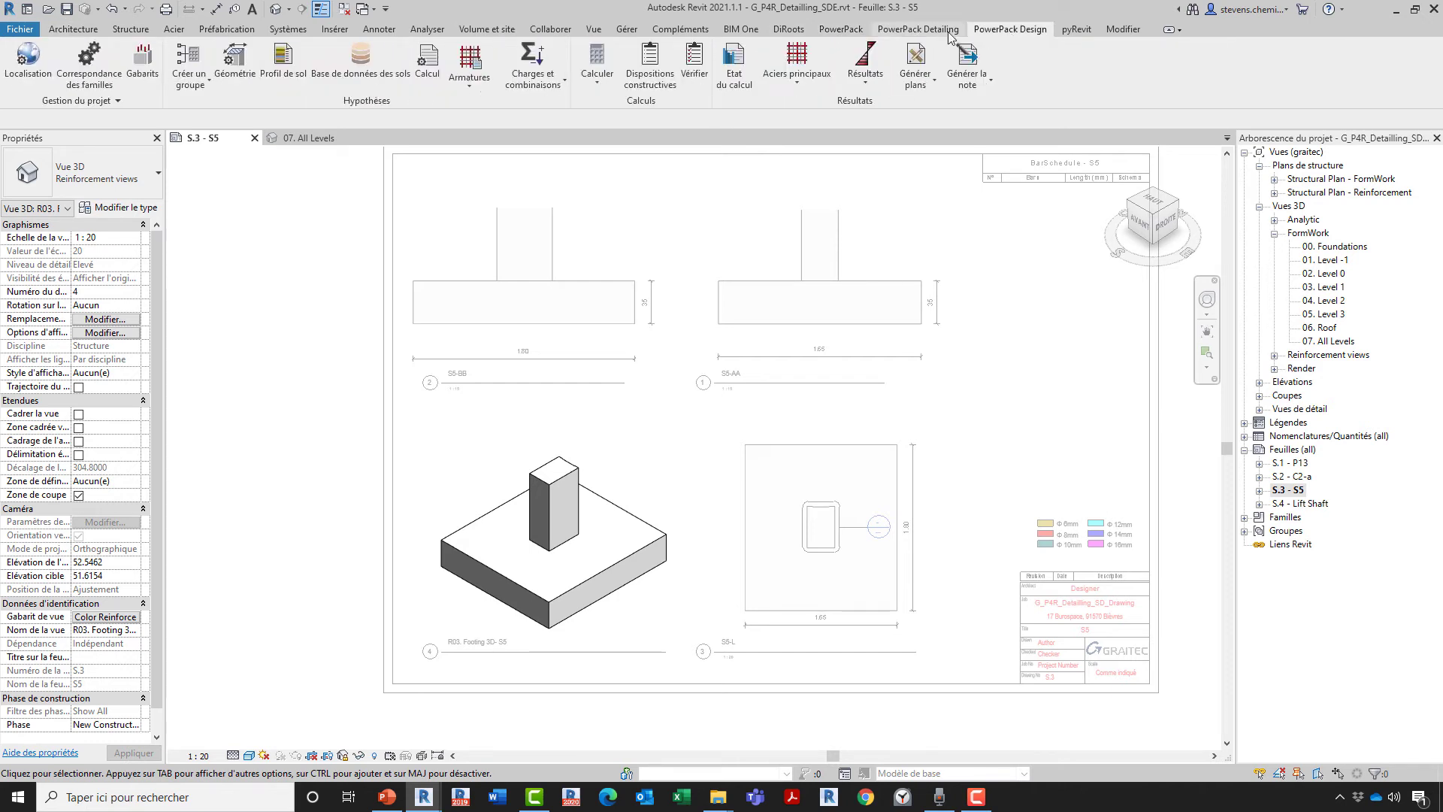
{"action": "left_click", "coordinate": [840, 32]}
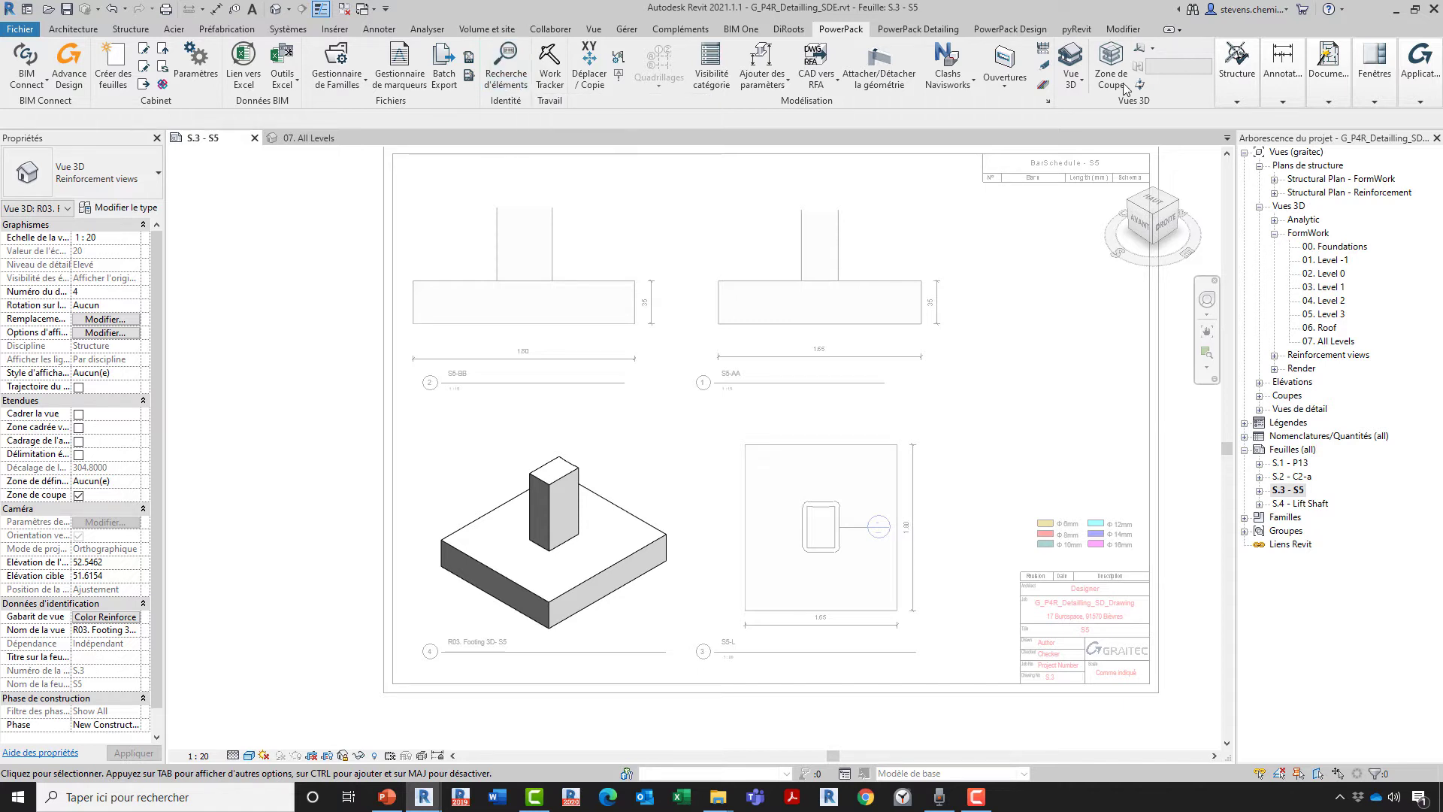
{"action": "mouse_move", "coordinate": [1282, 75]}
{"action": "left_click", "coordinate": [918, 29]}
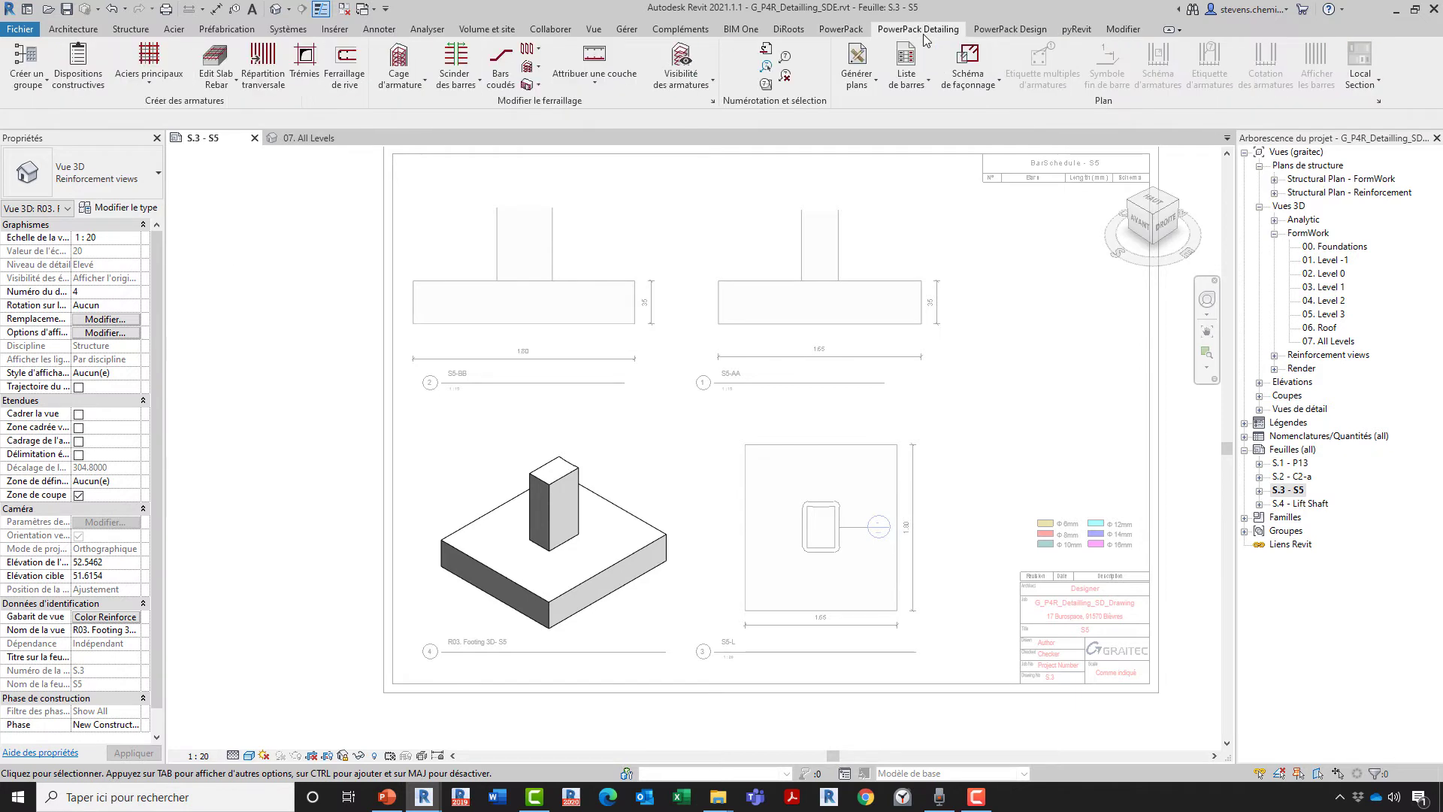
Open the Foundations view from the Structural Plan - FormWork group.
{"action": "double_click", "coordinate": [1338, 179]}
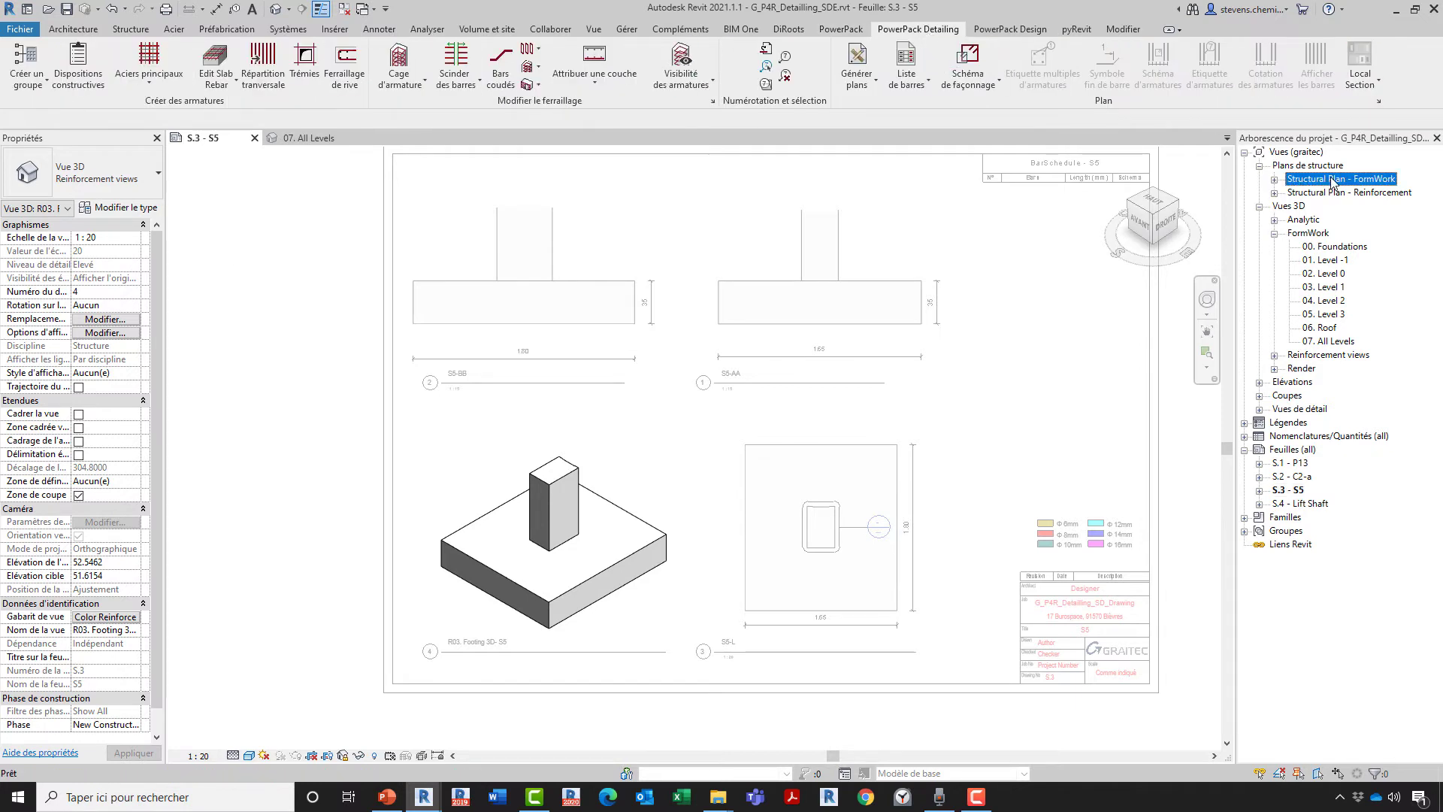
{"action": "double_click", "coordinate": [1327, 192]}
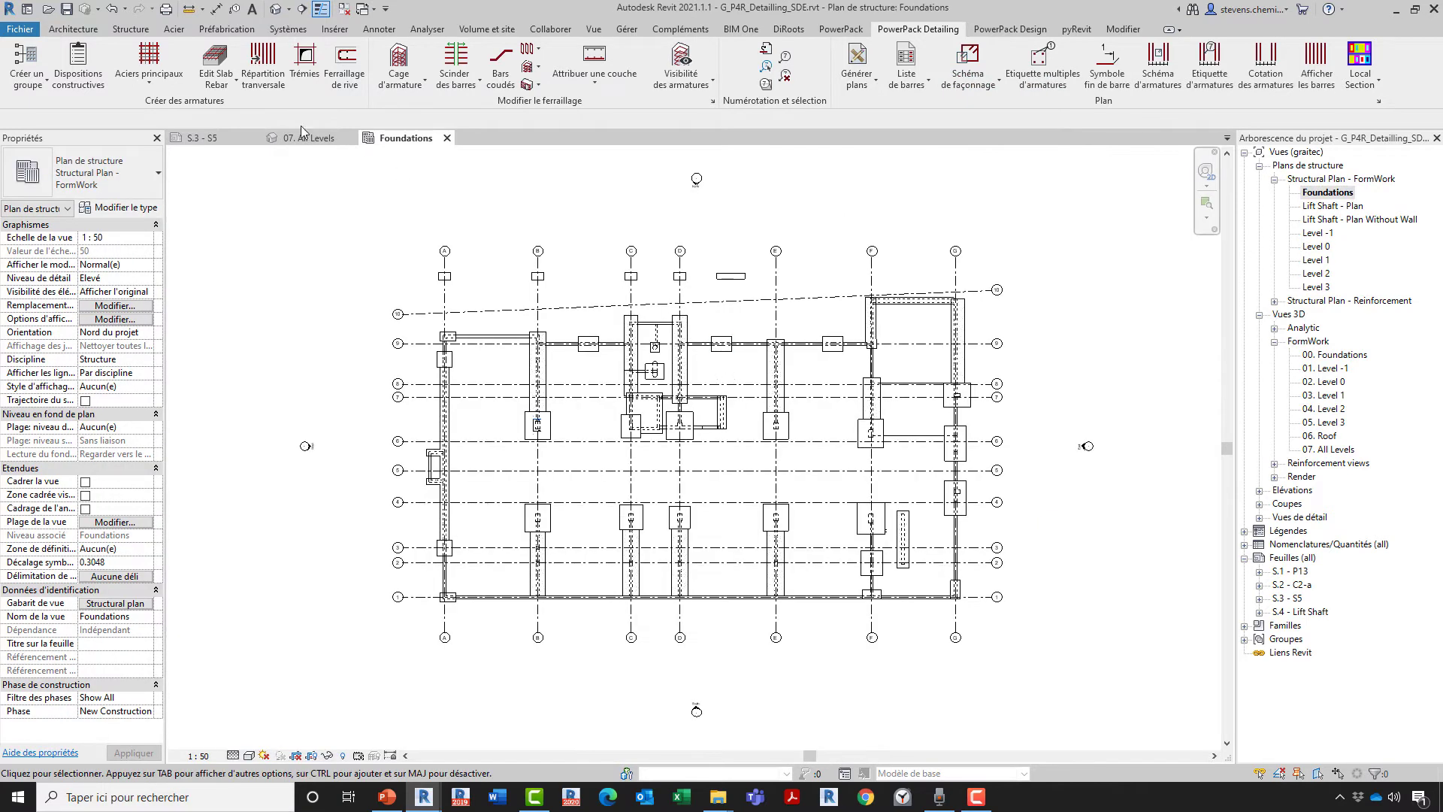
{"action": "scroll", "coordinate": [504, 273], "scroll_direction": "up", "scroll_amount": 2}
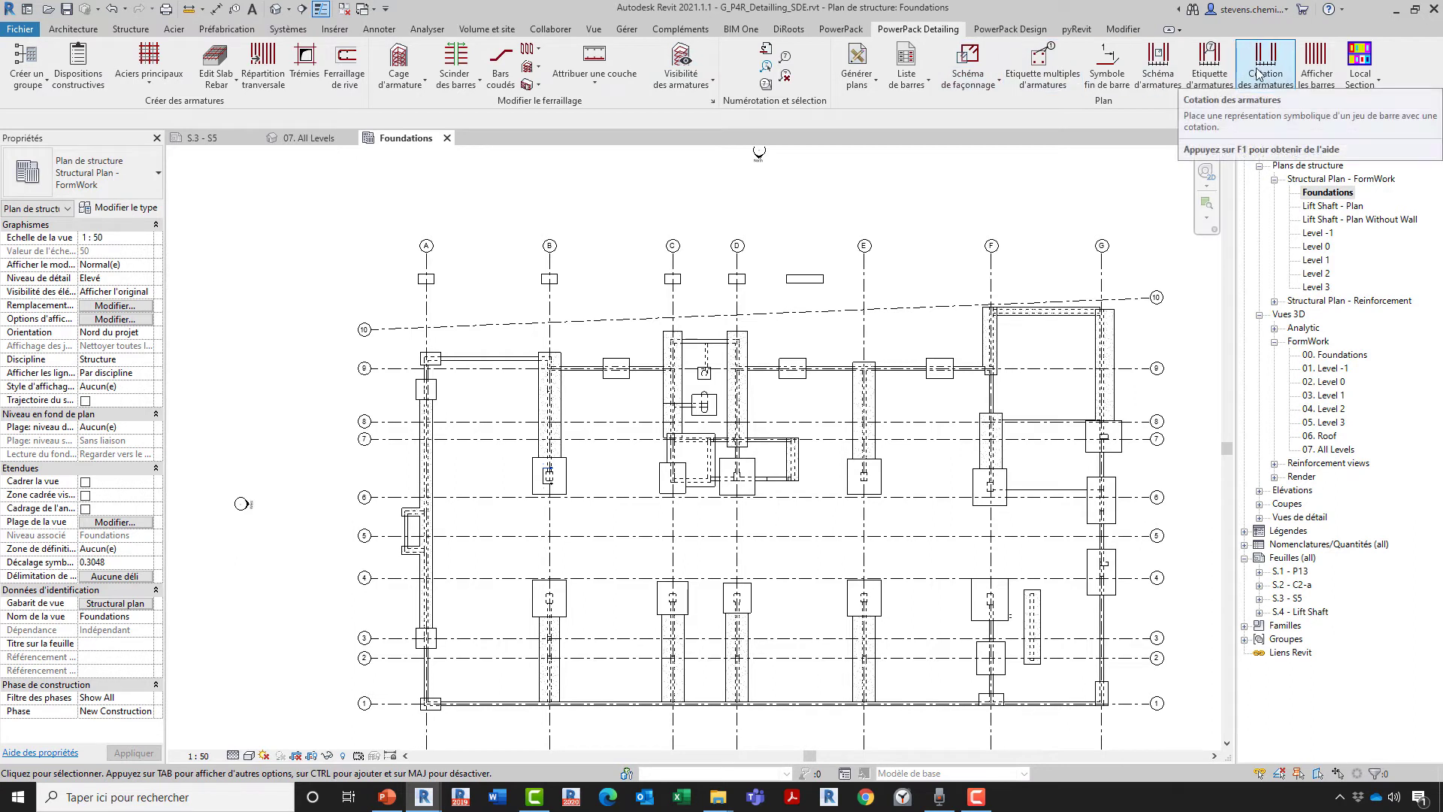
{"action": "left_click", "coordinate": [147, 31]}
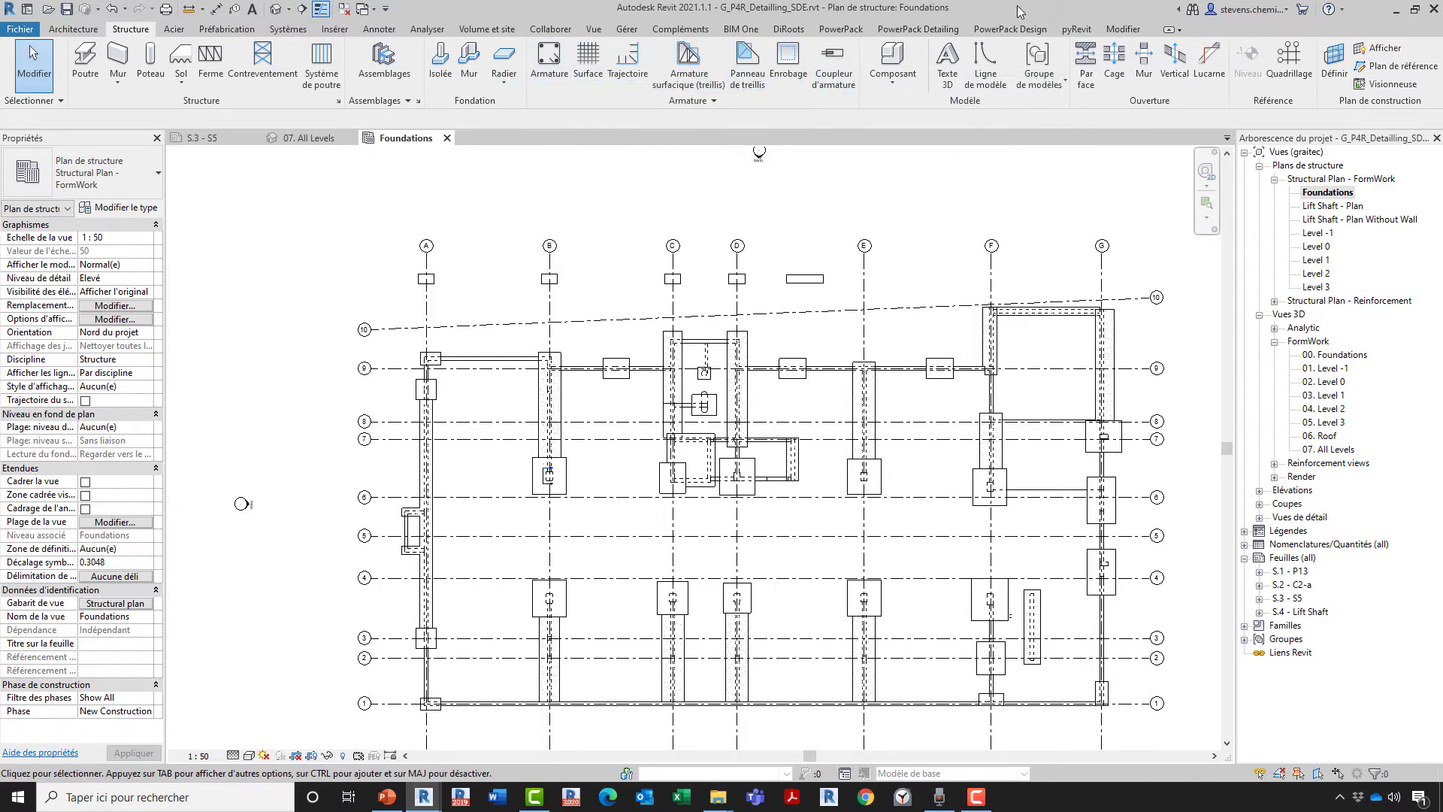
{"action": "left_click", "coordinate": [956, 31]}
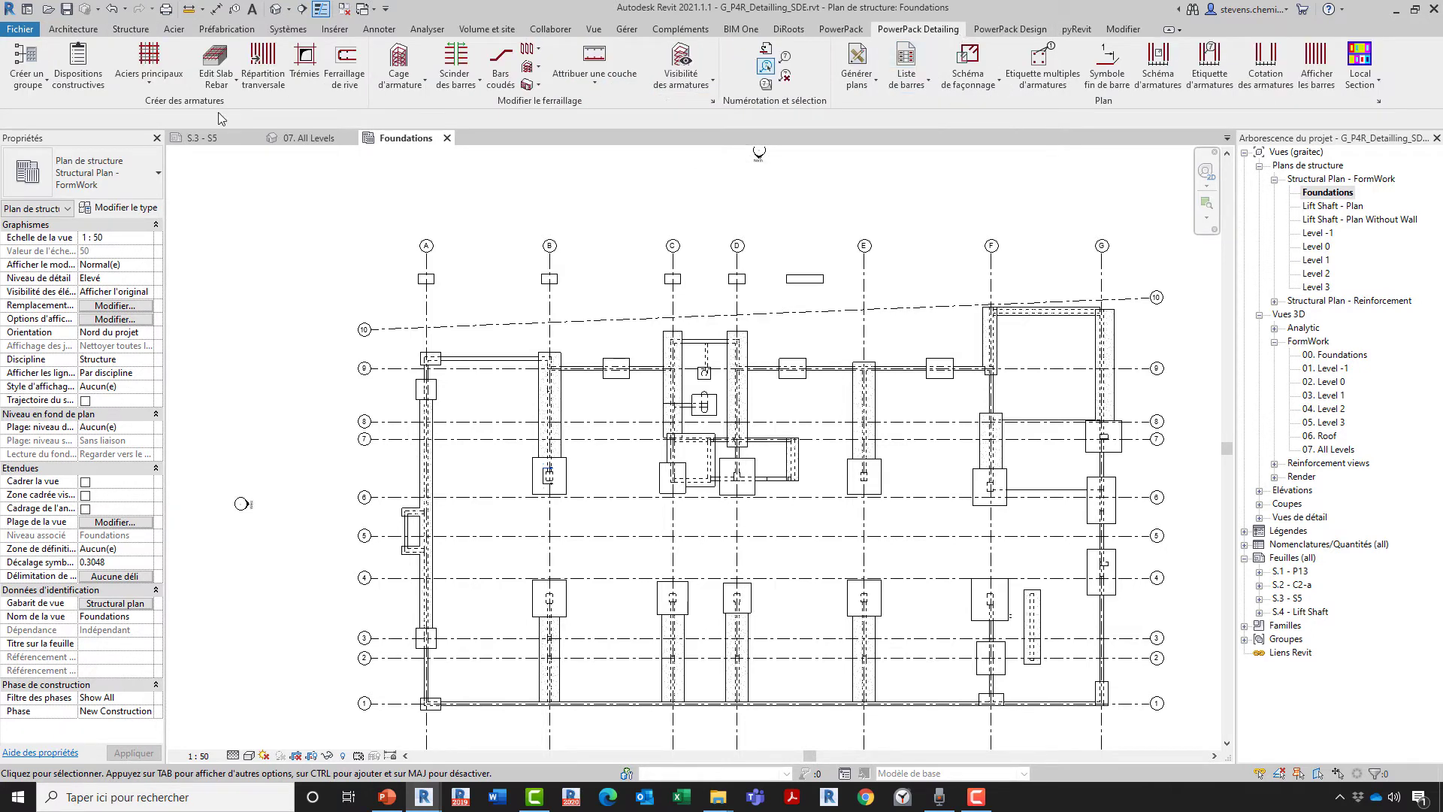
{"action": "left_click", "coordinate": [685, 78]}
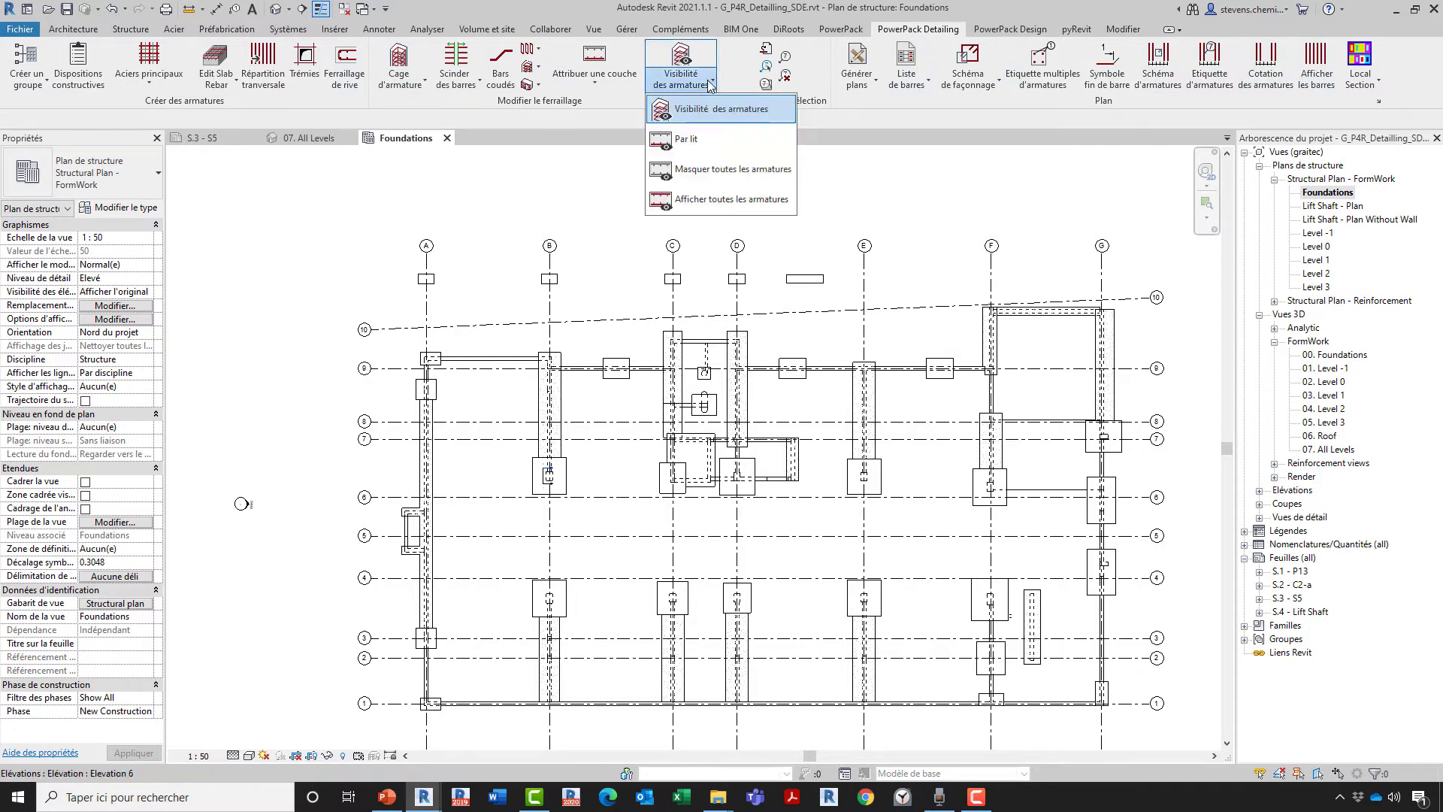
{"action": "left_click", "coordinate": [601, 82]}
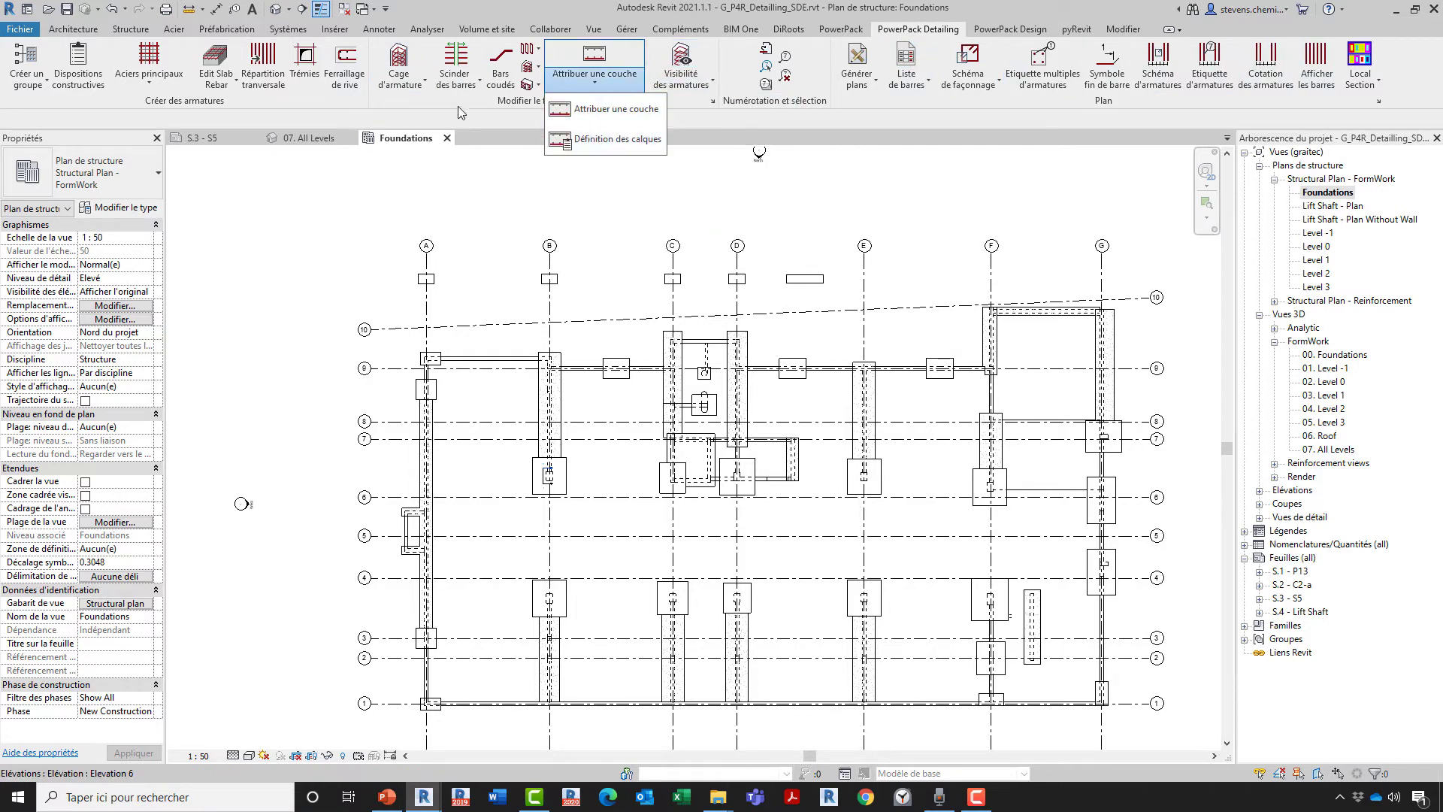
{"action": "left_click", "coordinate": [456, 79]}
{"action": "left_click", "coordinate": [325, 258]}
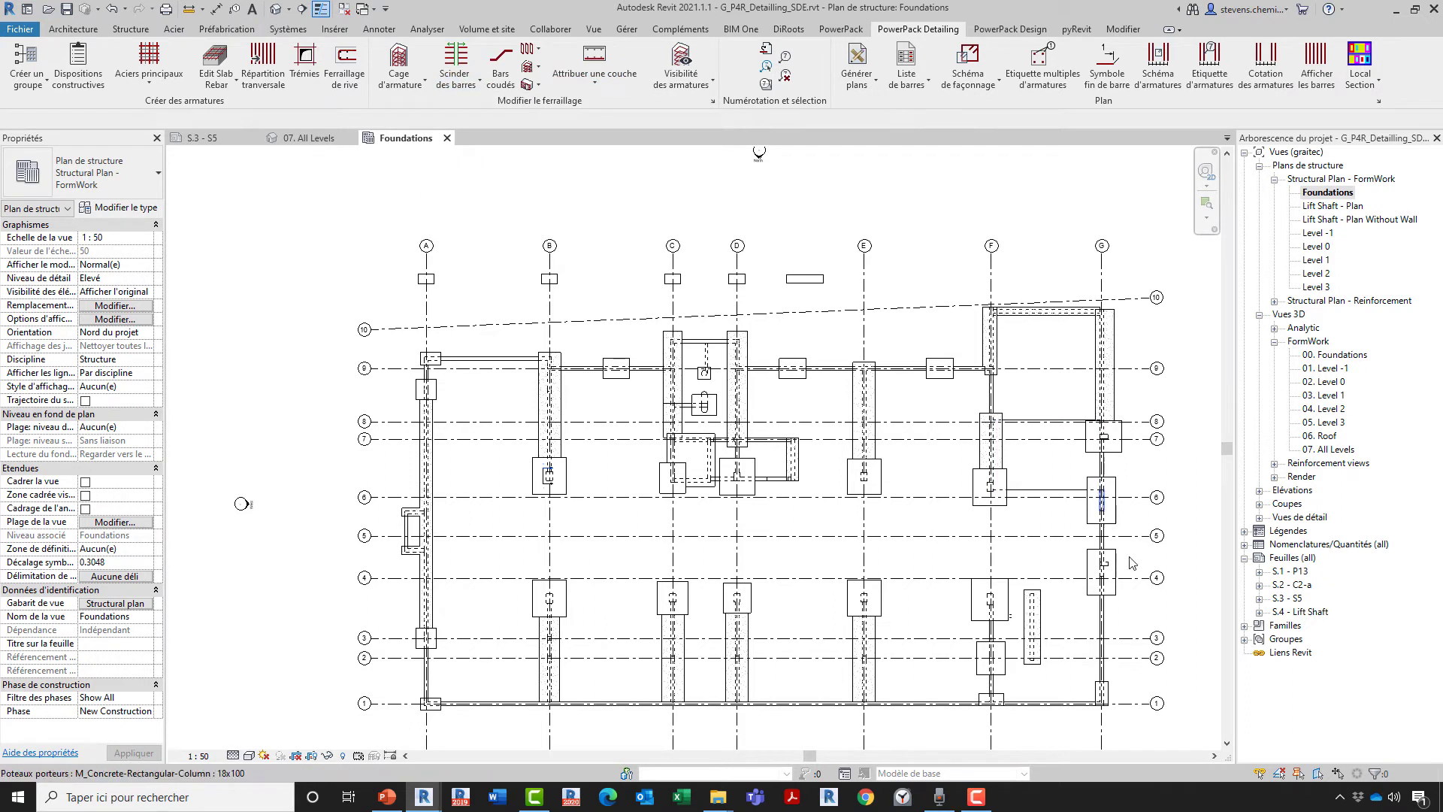
Open the sheet S.3 - S5 showing the footing's section, plan and 3D views.
{"action": "double_click", "coordinate": [1297, 599]}
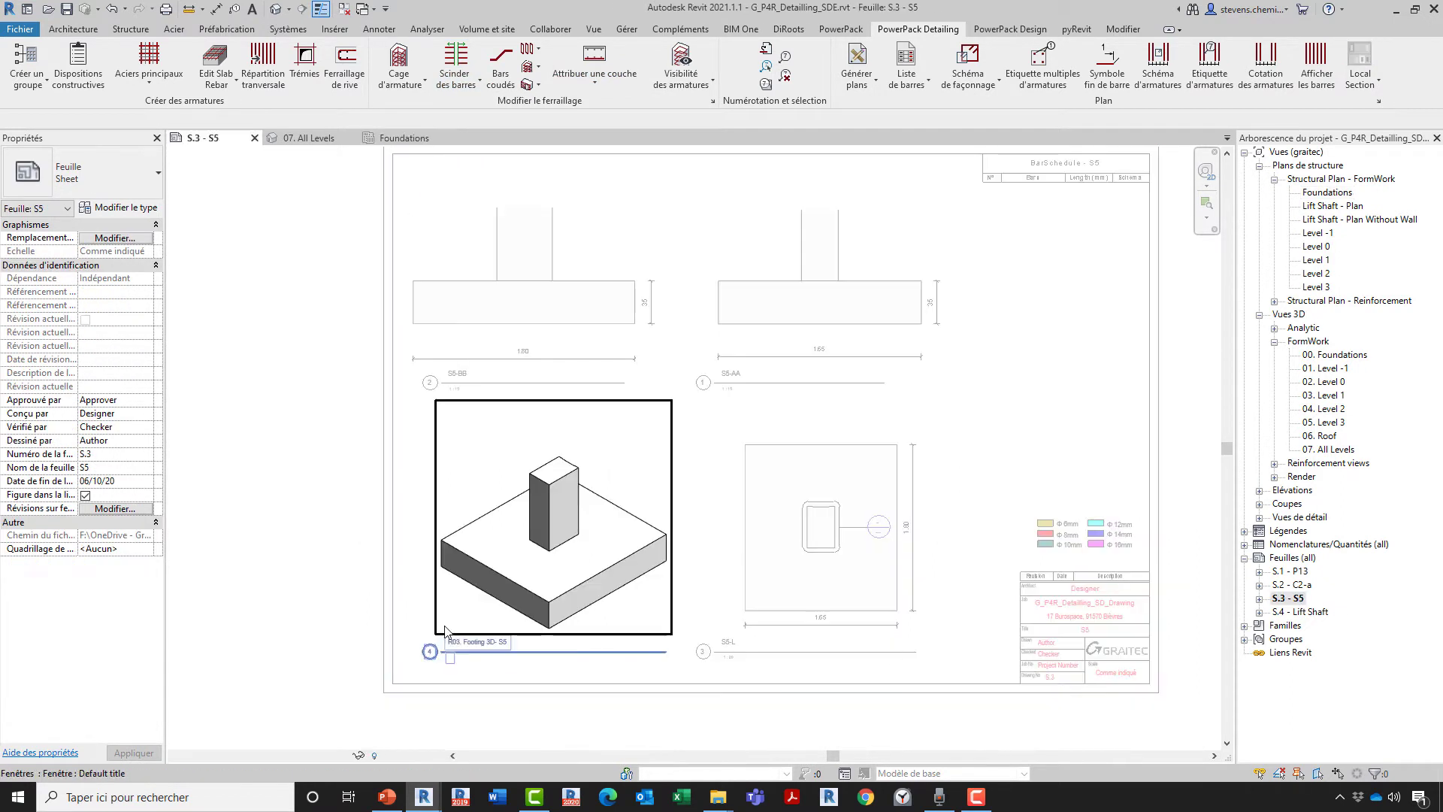
{"action": "scroll", "coordinate": [368, 615], "scroll_direction": "up", "scroll_amount": 2}
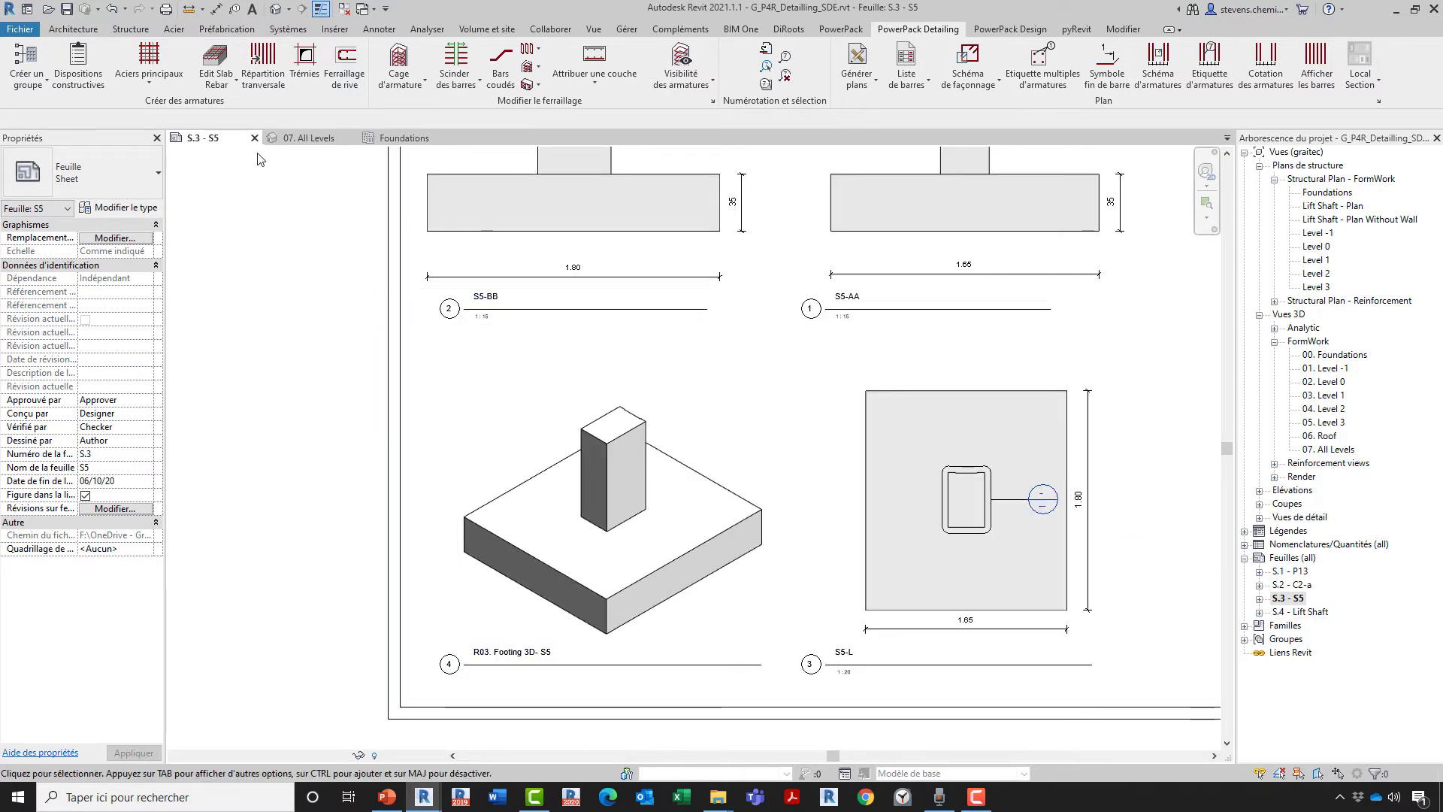
{"action": "left_click", "coordinate": [151, 87]}
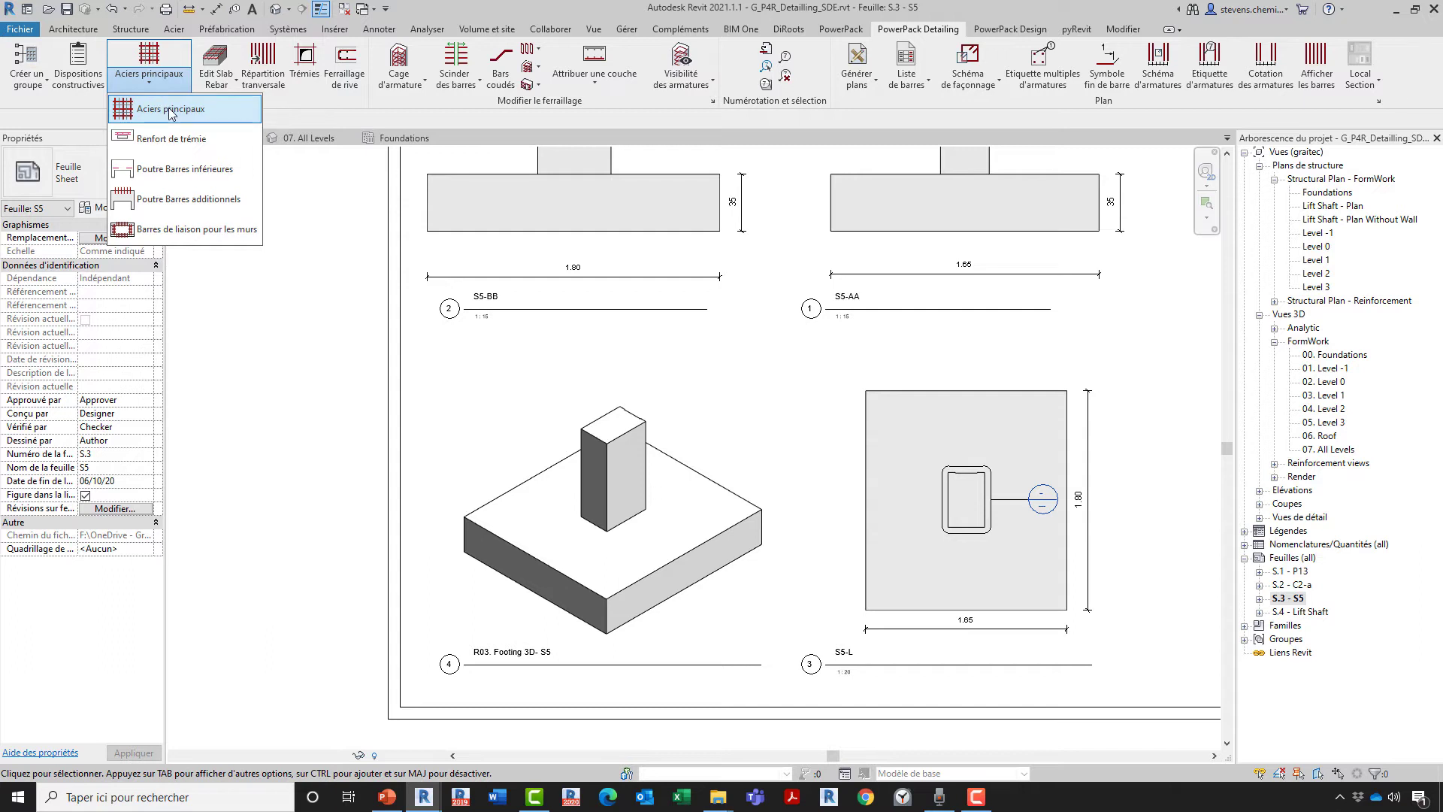
{"action": "left_click", "coordinate": [171, 110]}
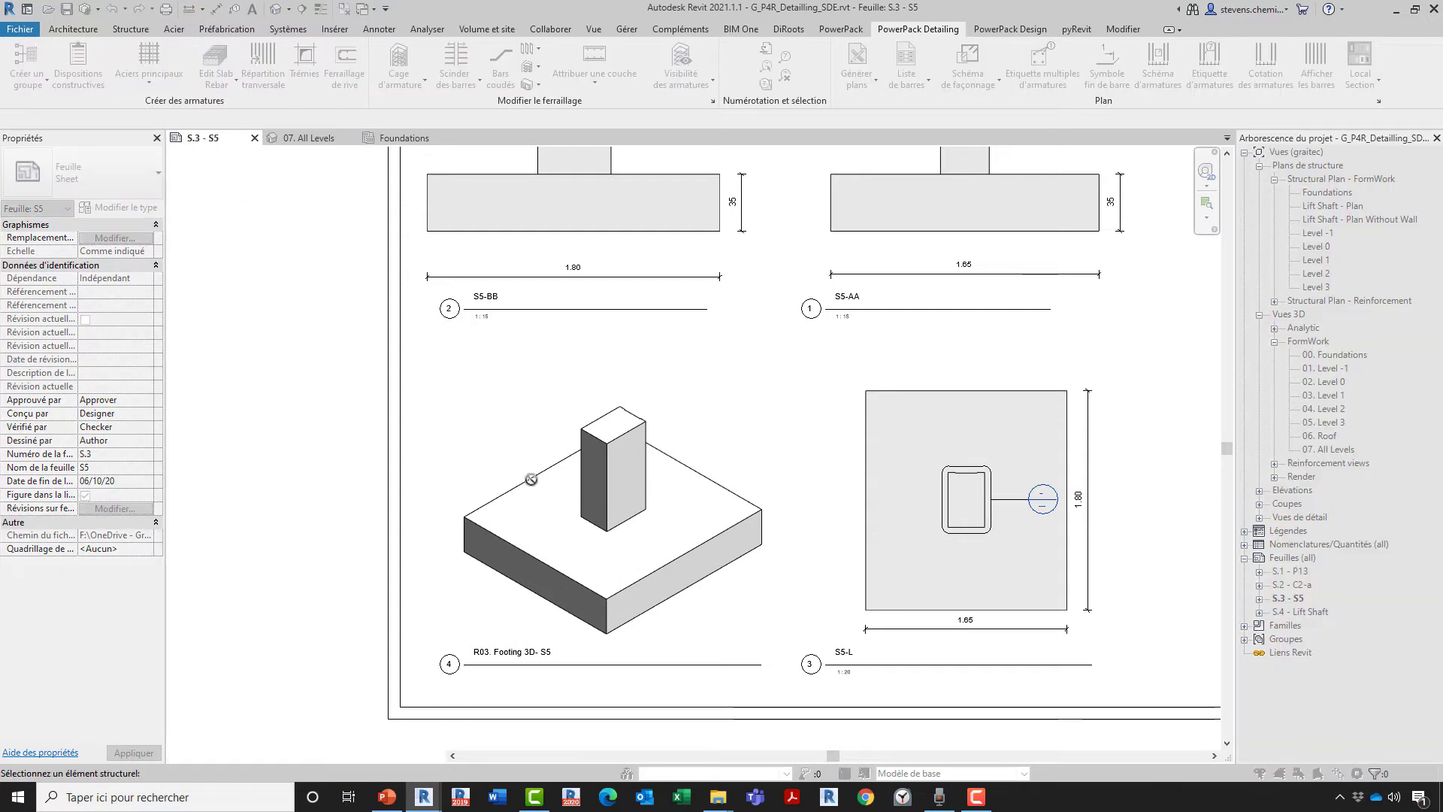
{"action": "left_click", "coordinate": [532, 478]}
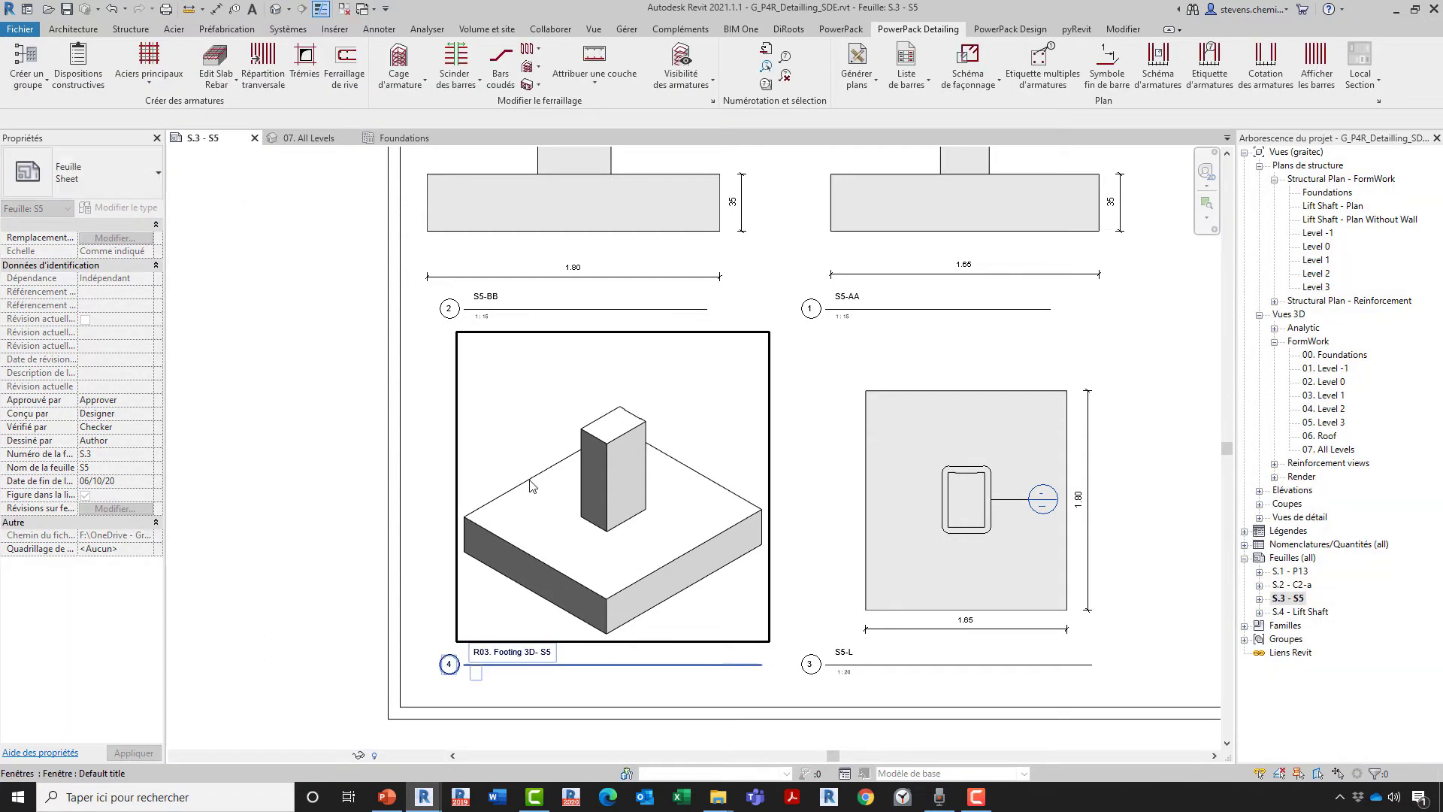
Activate the R03. Footing 3D- S5 view on the sheet and open the main reinforcement (Aciers principaux) settings for its footing.
{"action": "double_click", "coordinate": [532, 479]}
{"action": "left_click", "coordinate": [532, 479]}
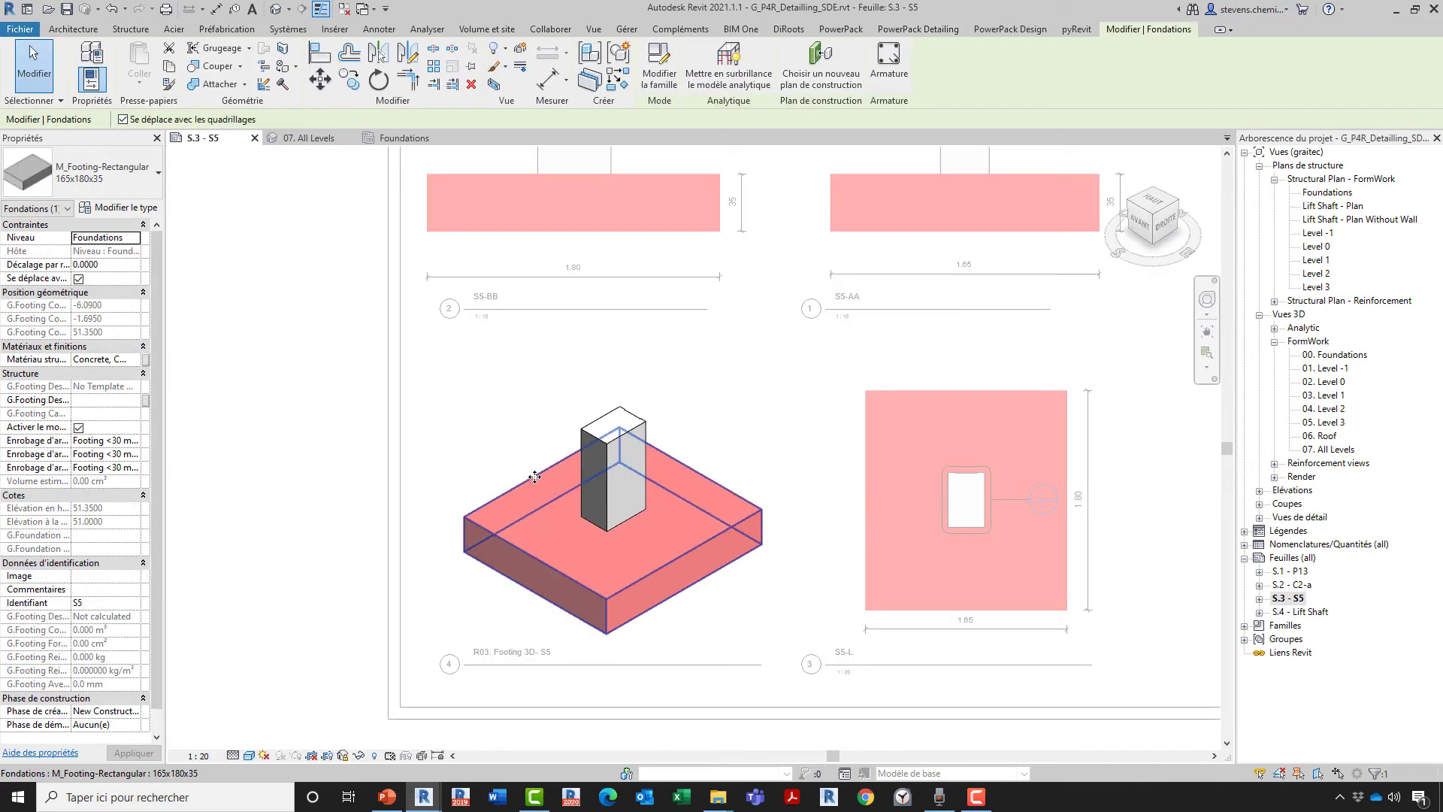
{"action": "left_click", "coordinate": [944, 31]}
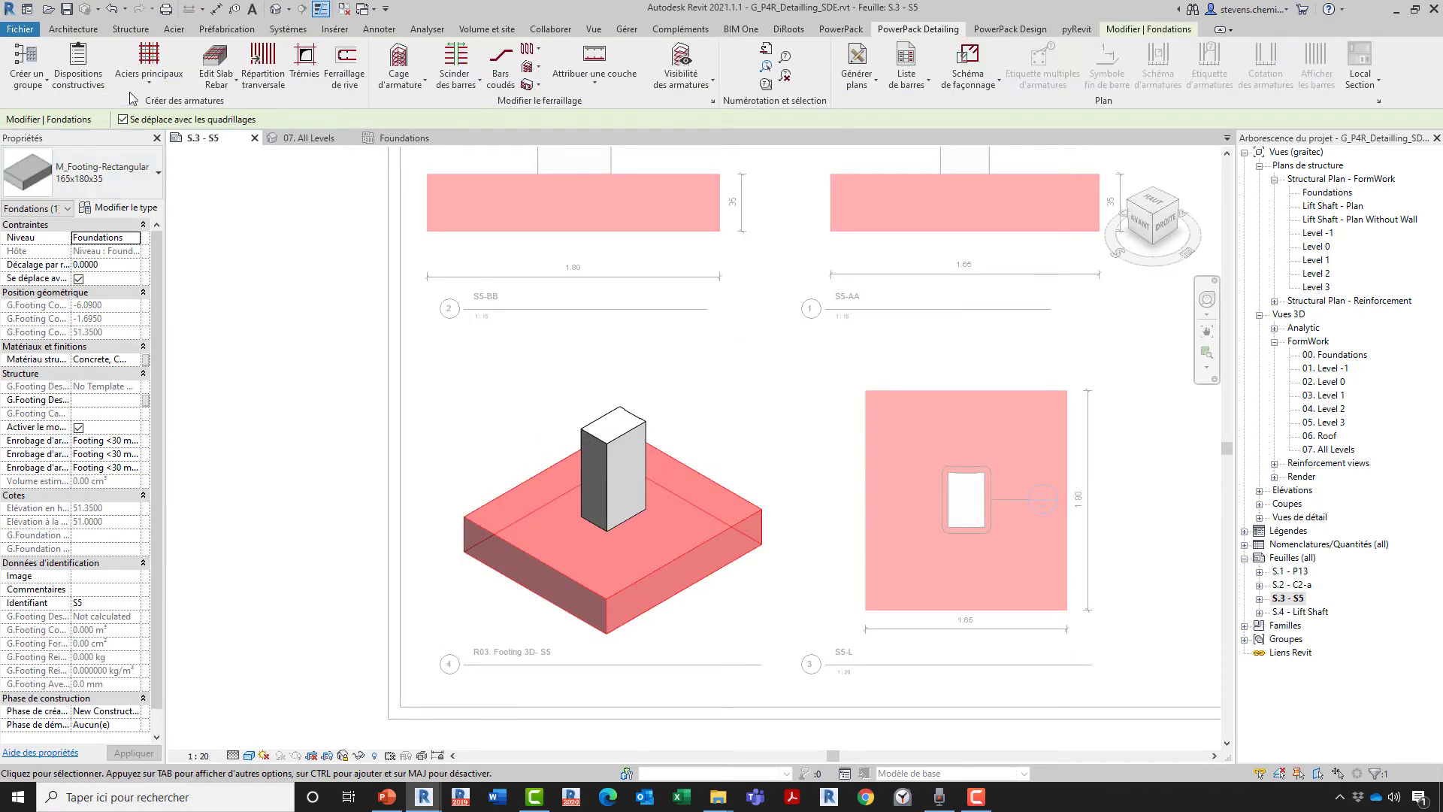
{"action": "left_click", "coordinate": [150, 79]}
{"action": "left_click", "coordinate": [154, 106]}
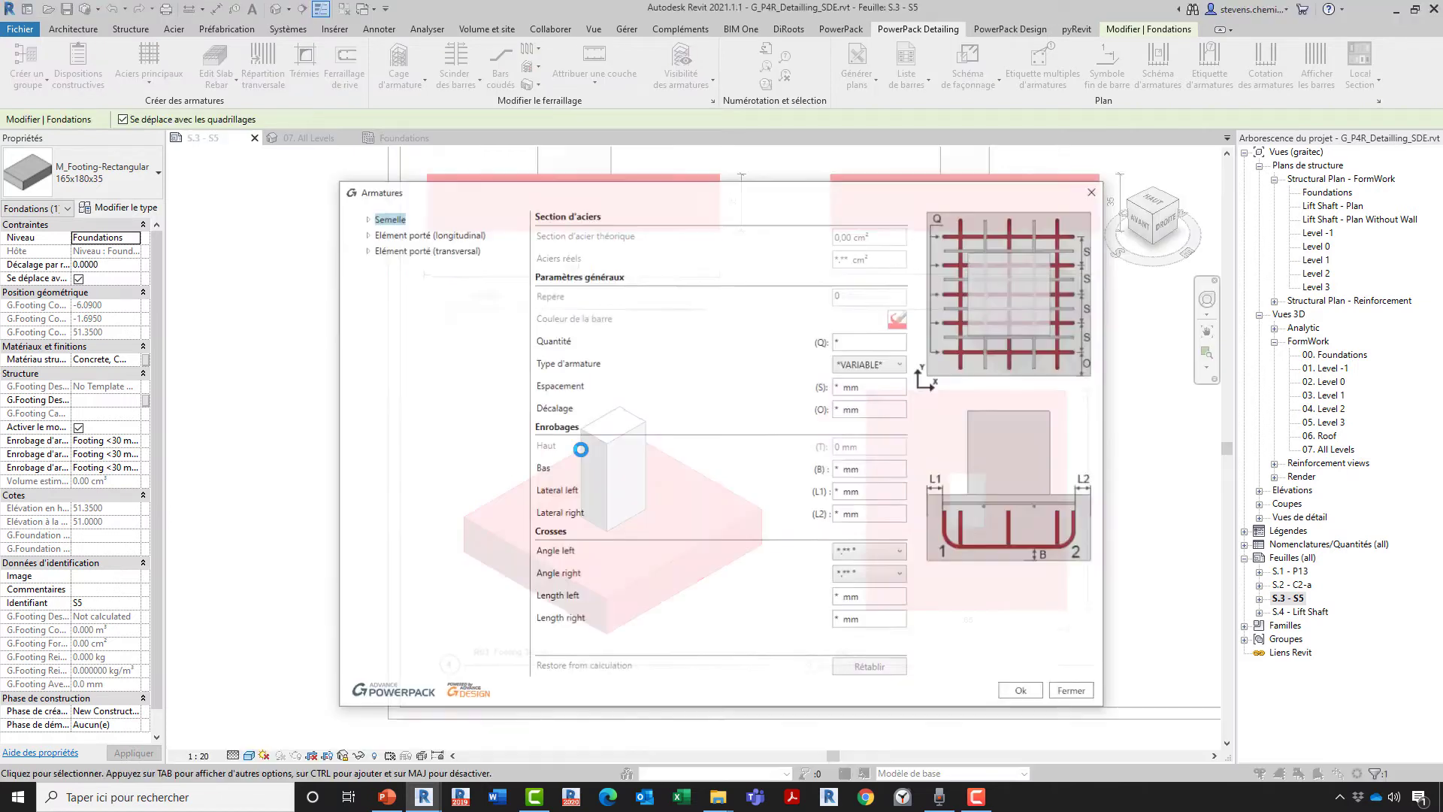
Examine the bar settings for the footing's lower and upper layers and for the supported element's longitudinal and transverse reinforcement.
{"action": "left_click", "coordinate": [366, 218]}
{"action": "left_click", "coordinate": [402, 233]}
{"action": "left_click", "coordinate": [402, 248]}
{"action": "left_click", "coordinate": [400, 265]}
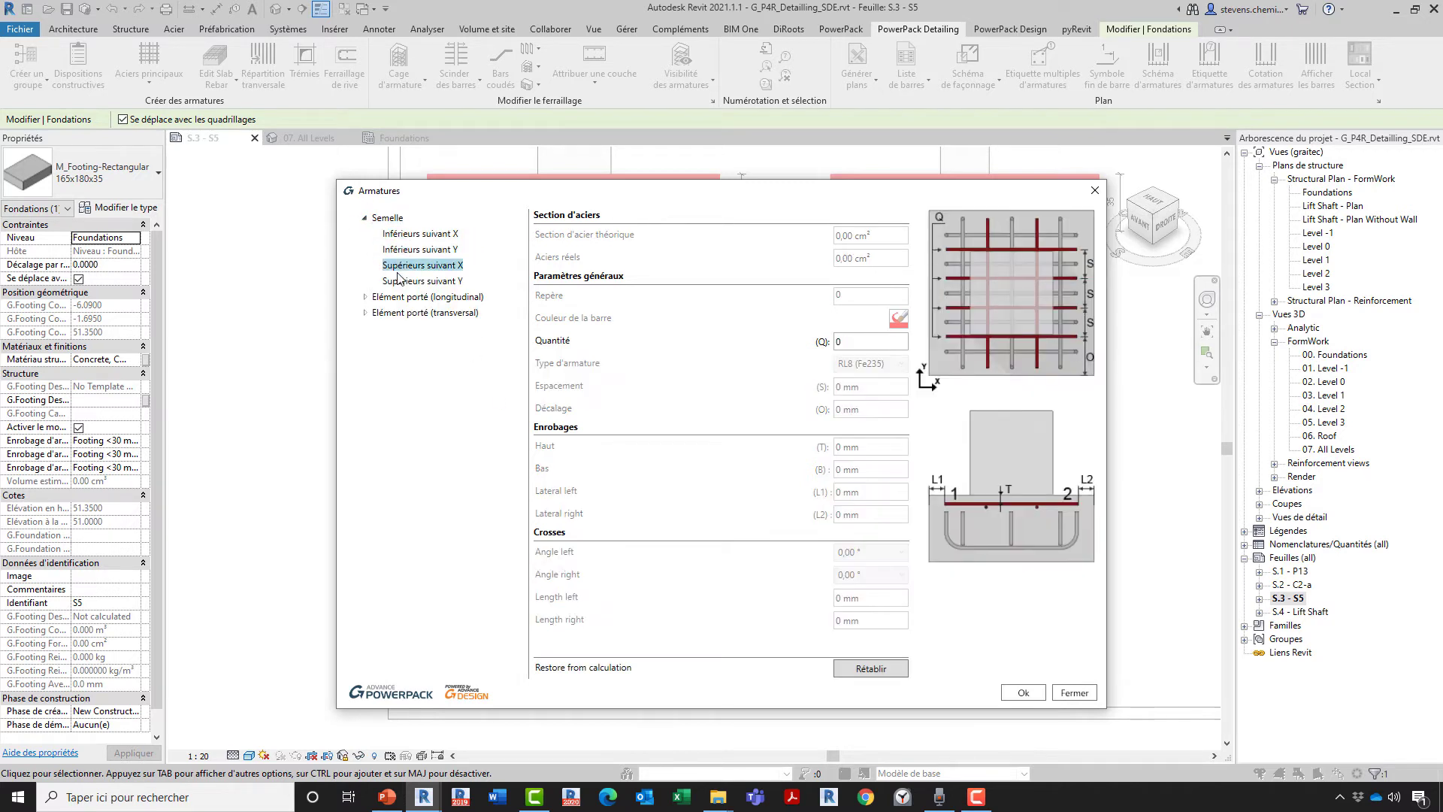
{"action": "left_click", "coordinate": [399, 279]}
{"action": "left_click", "coordinate": [366, 297]}
{"action": "left_click", "coordinate": [365, 376]}
{"action": "left_click", "coordinate": [437, 320]}
{"action": "left_click", "coordinate": [445, 331]}
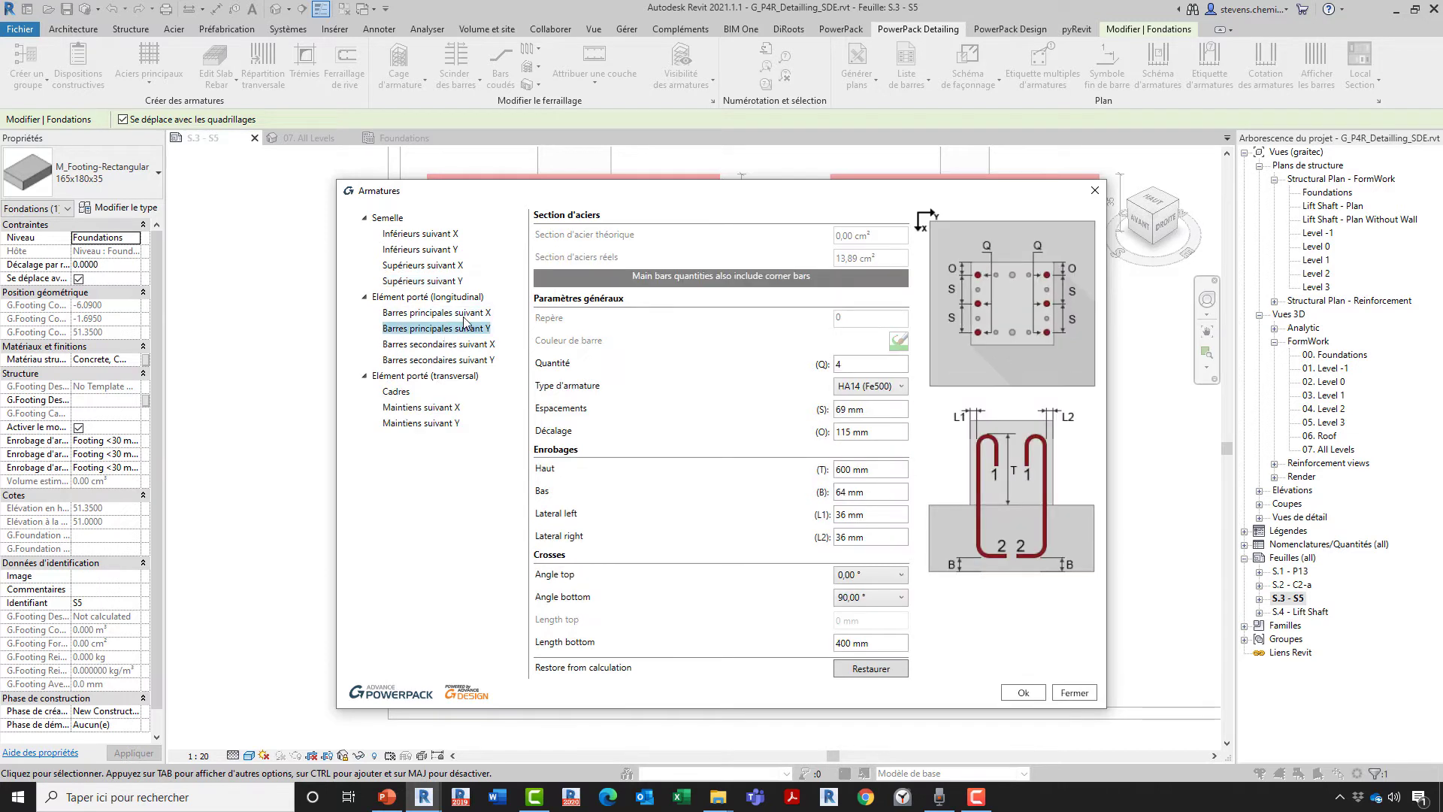
{"action": "left_click", "coordinate": [469, 362]}
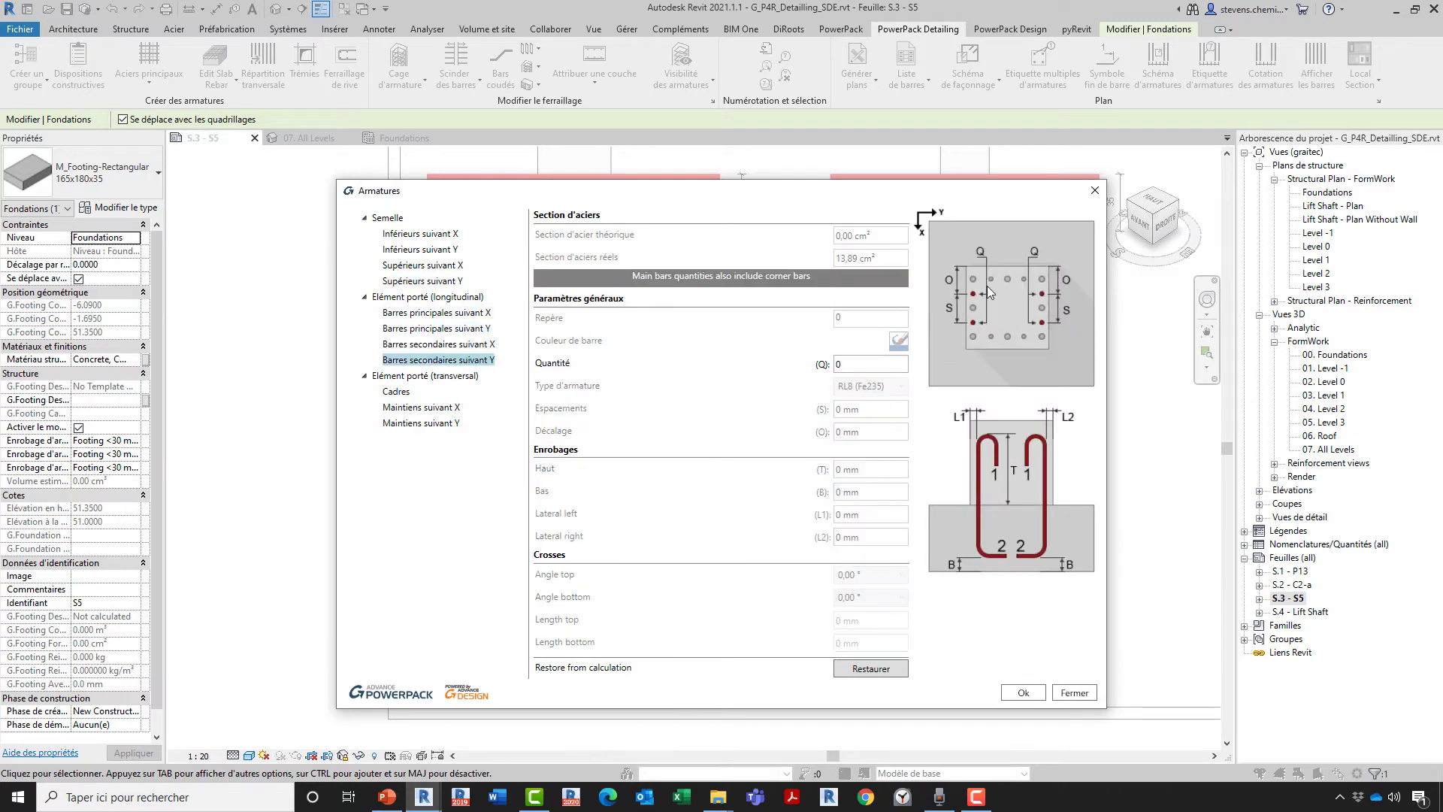
{"action": "left_click", "coordinate": [401, 395]}
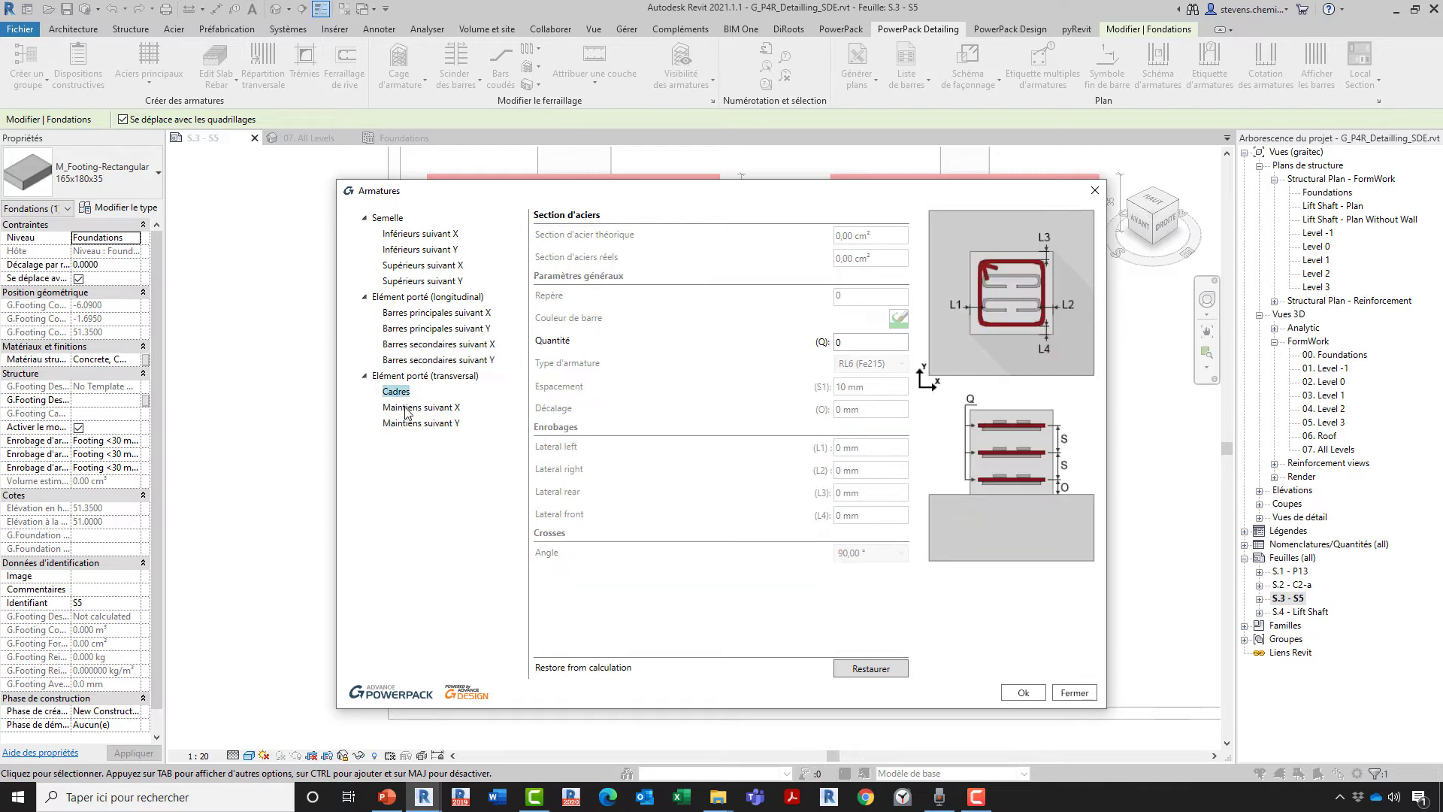
{"action": "left_click", "coordinate": [406, 408]}
{"action": "left_click", "coordinate": [405, 424]}
Keep bar type HA12 (Fe500) for the lower X bars and generate the footing's reinforcement.
{"action": "left_click", "coordinate": [420, 251]}
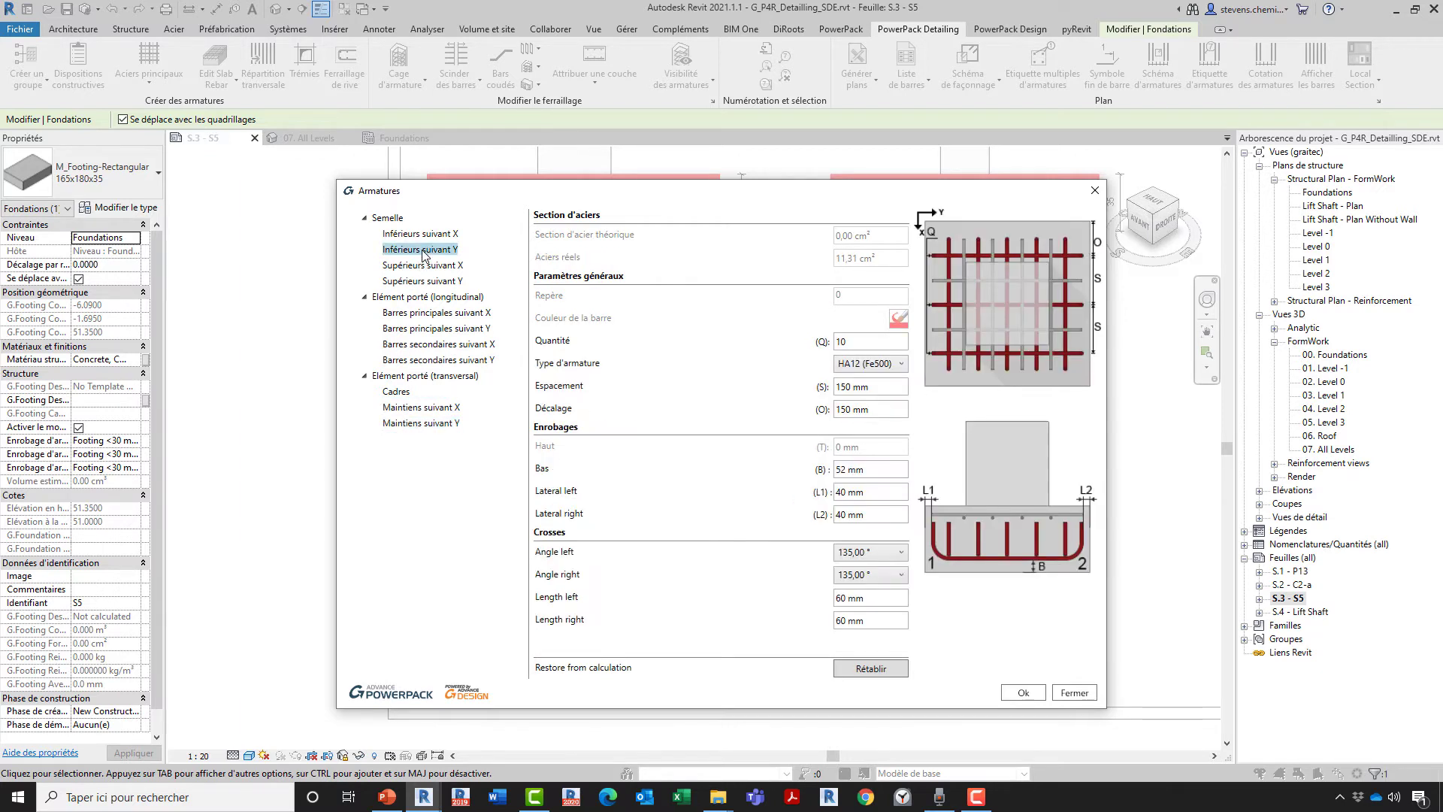
{"action": "left_click", "coordinate": [422, 235]}
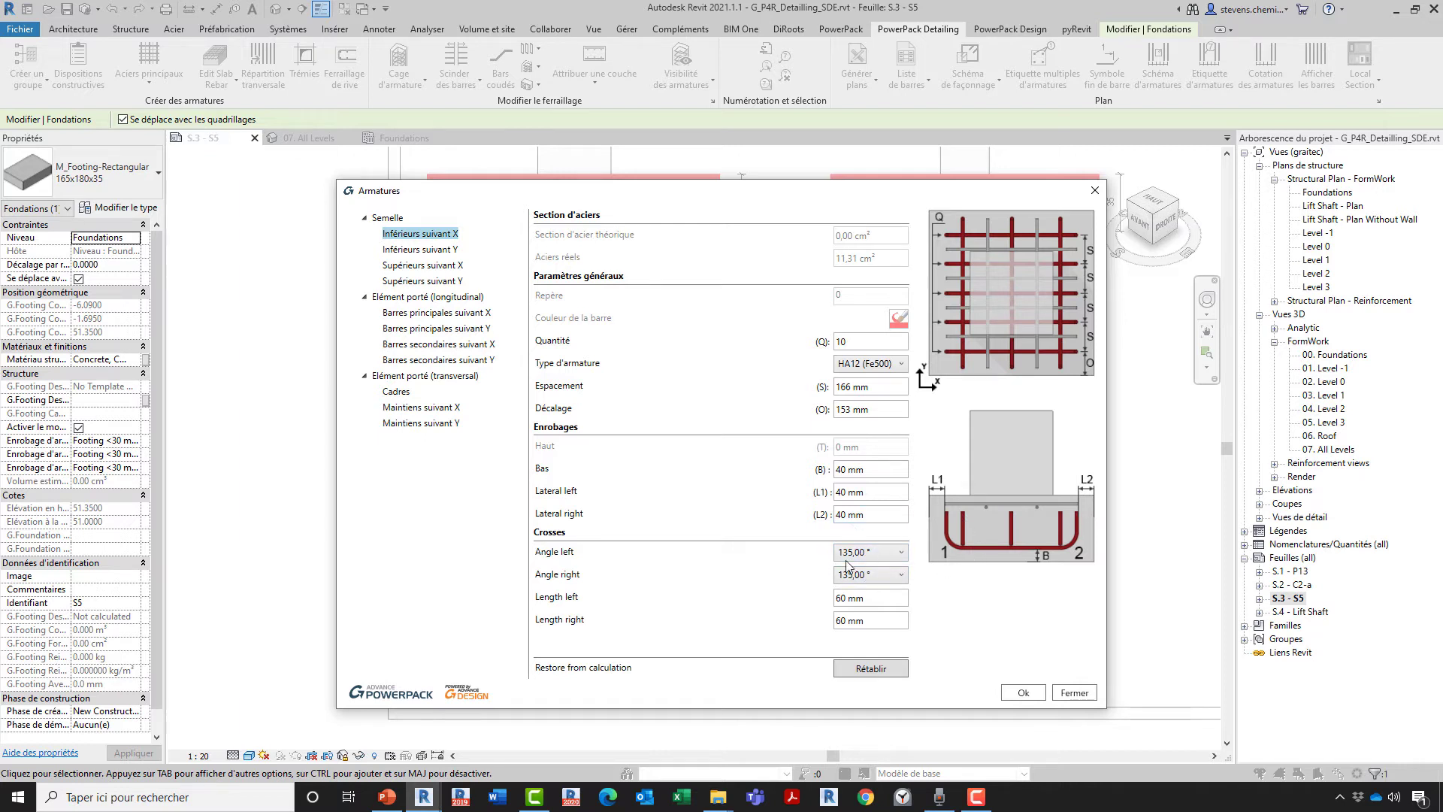
{"action": "left_click", "coordinate": [874, 365]}
{"action": "left_click", "coordinate": [876, 374]}
{"action": "left_click", "coordinate": [1021, 689]}
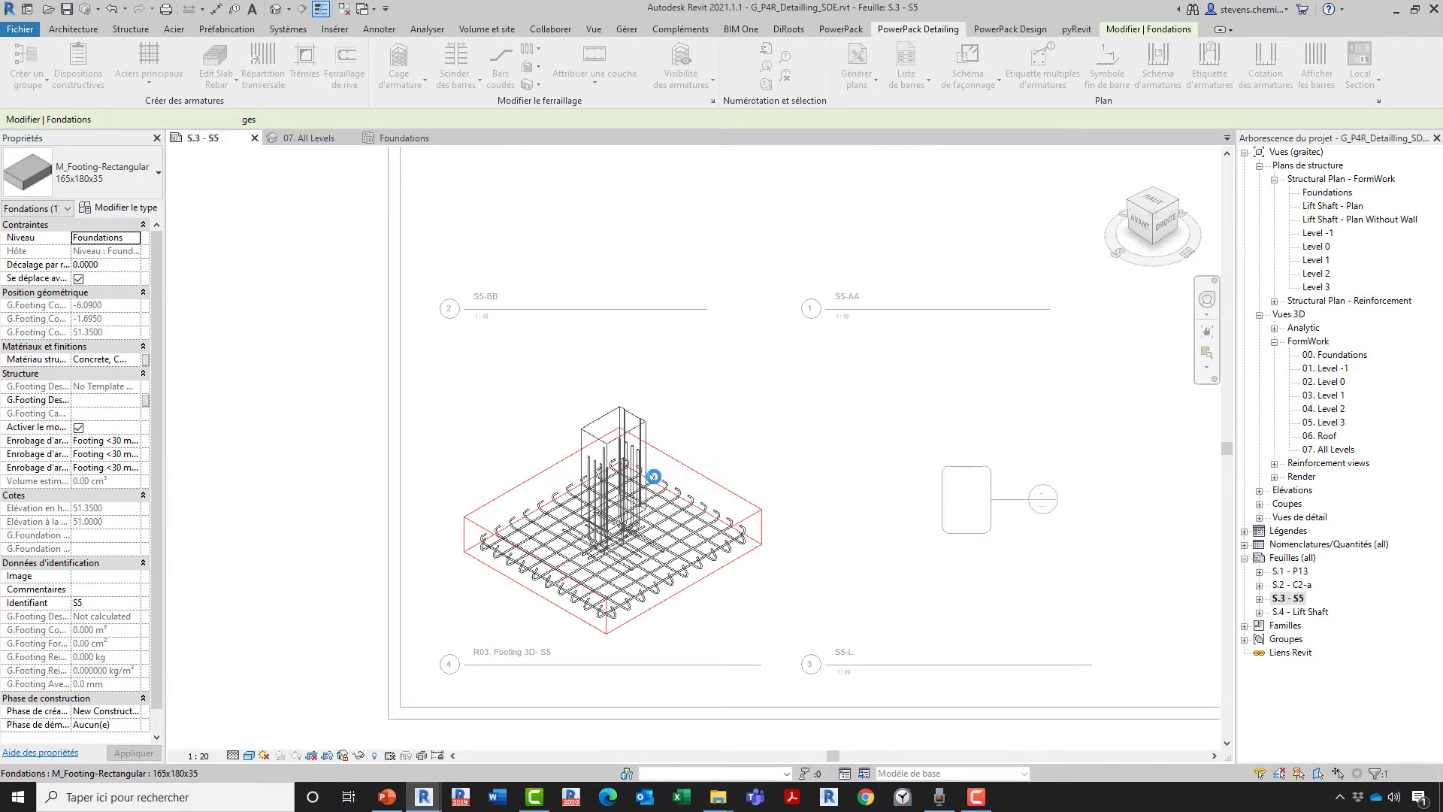
{"action": "left_click", "coordinate": [287, 446]}
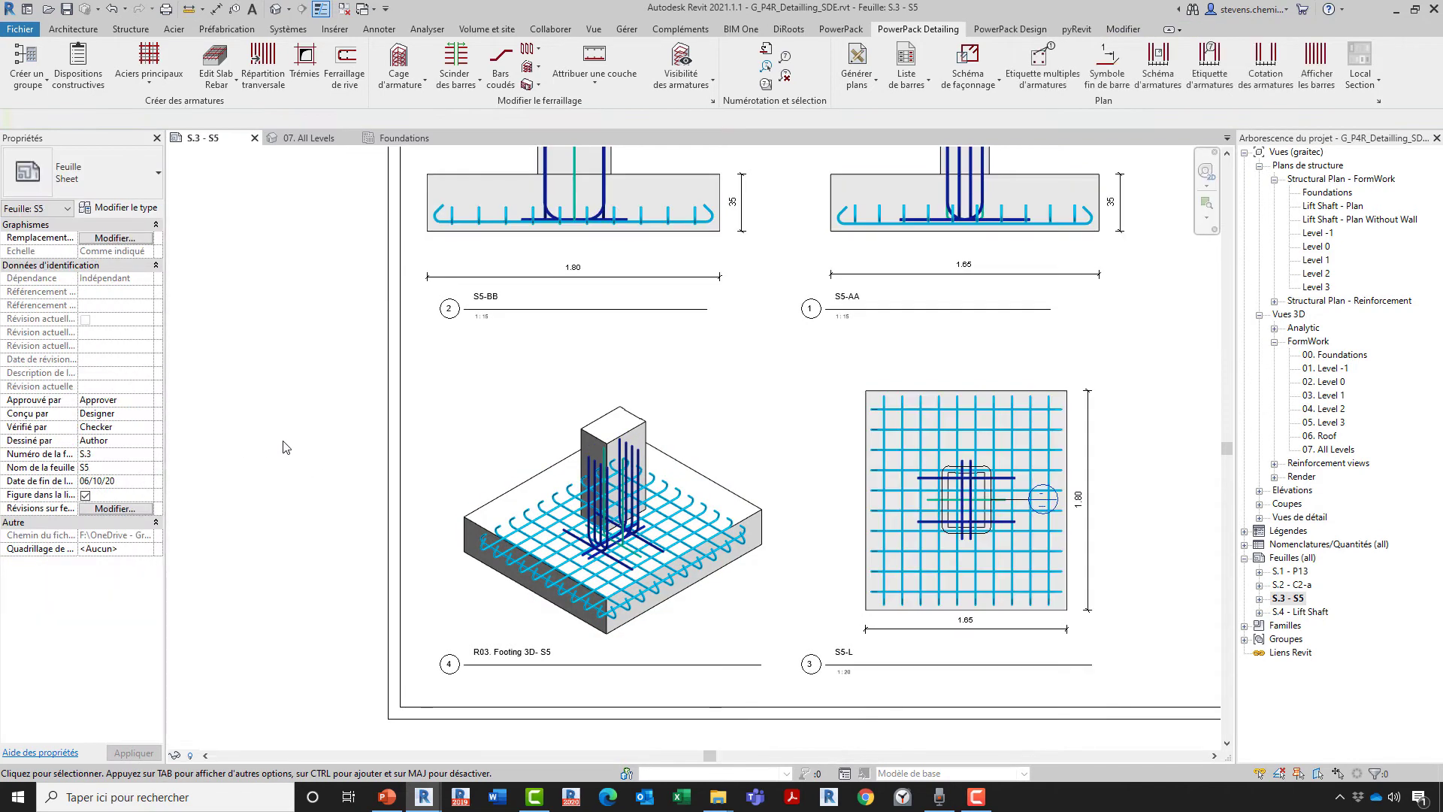
Set the quantity of the footing's lower X bars to 5 from the R03. Footing 3D- S5 view and regenerate the reinforcement.
{"action": "scroll", "coordinate": [838, 334], "scroll_direction": "down", "scroll_amount": 4}
{"action": "scroll", "coordinate": [849, 342], "scroll_direction": "up", "scroll_amount": 3}
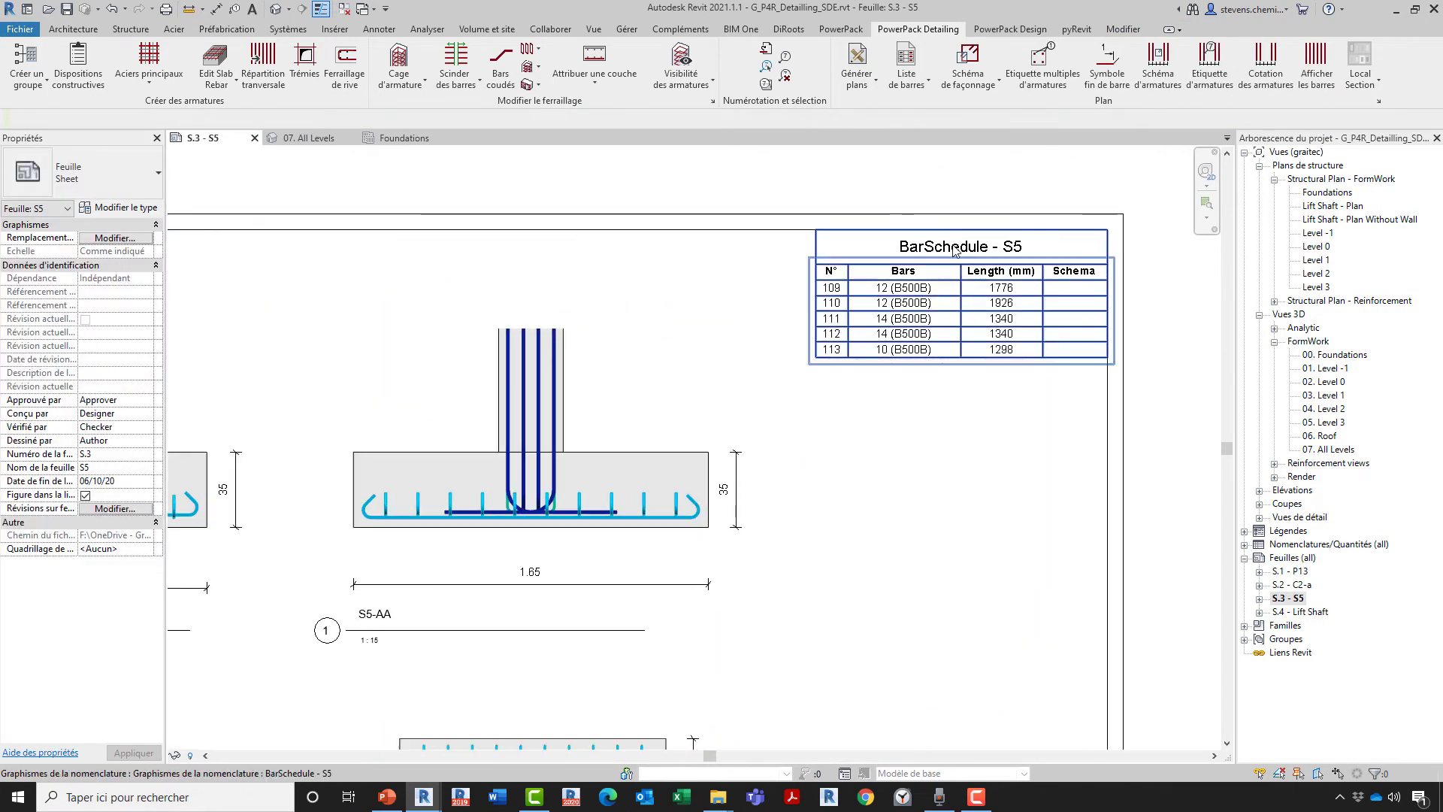
{"action": "scroll", "coordinate": [883, 355], "scroll_direction": "down", "scroll_amount": 1}
{"action": "middle_click_drag", "start_coordinate": [702, 321], "coordinate": [717, 143]}
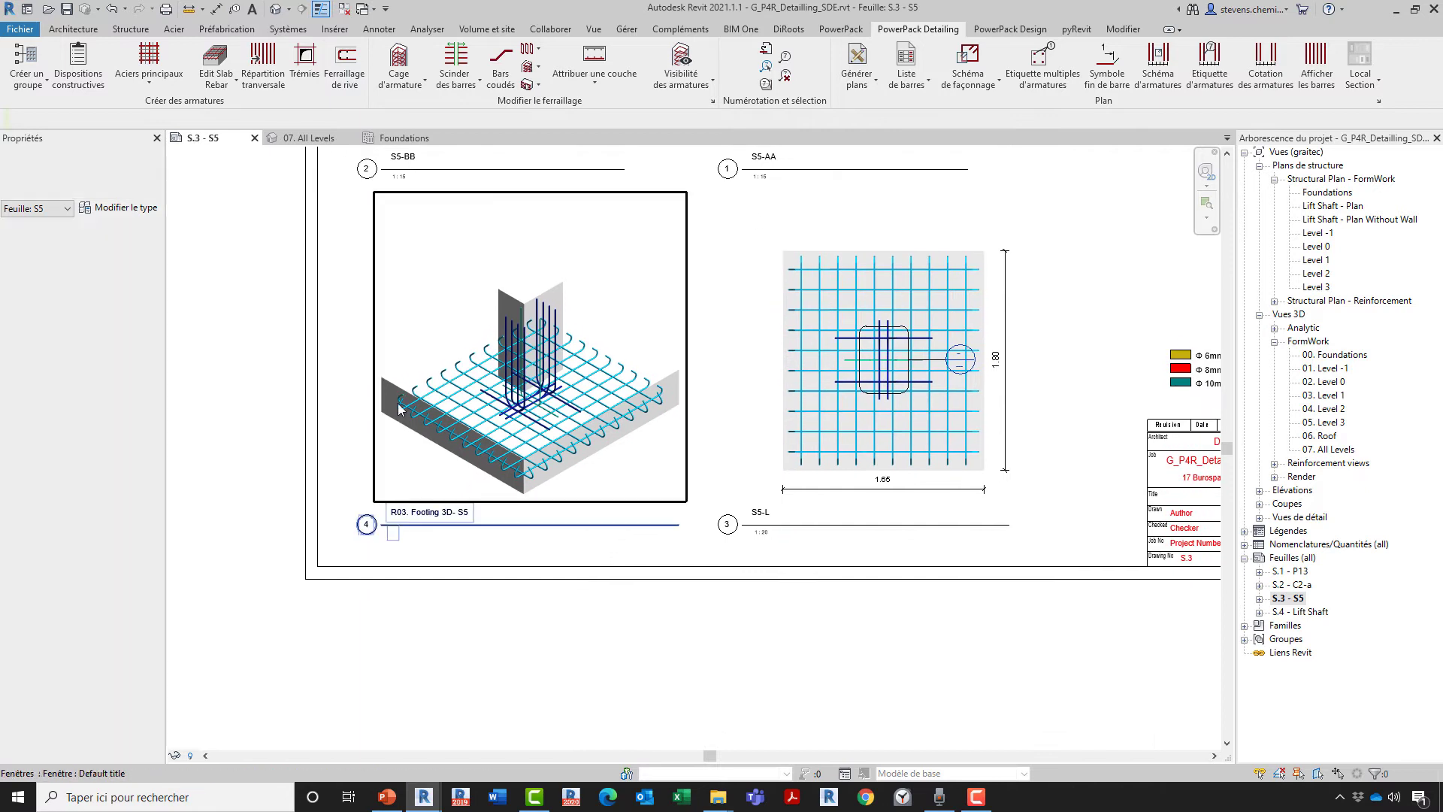
{"action": "scroll", "coordinate": [399, 404], "scroll_direction": "up", "scroll_amount": 1}
{"action": "double_click", "coordinate": [406, 242]}
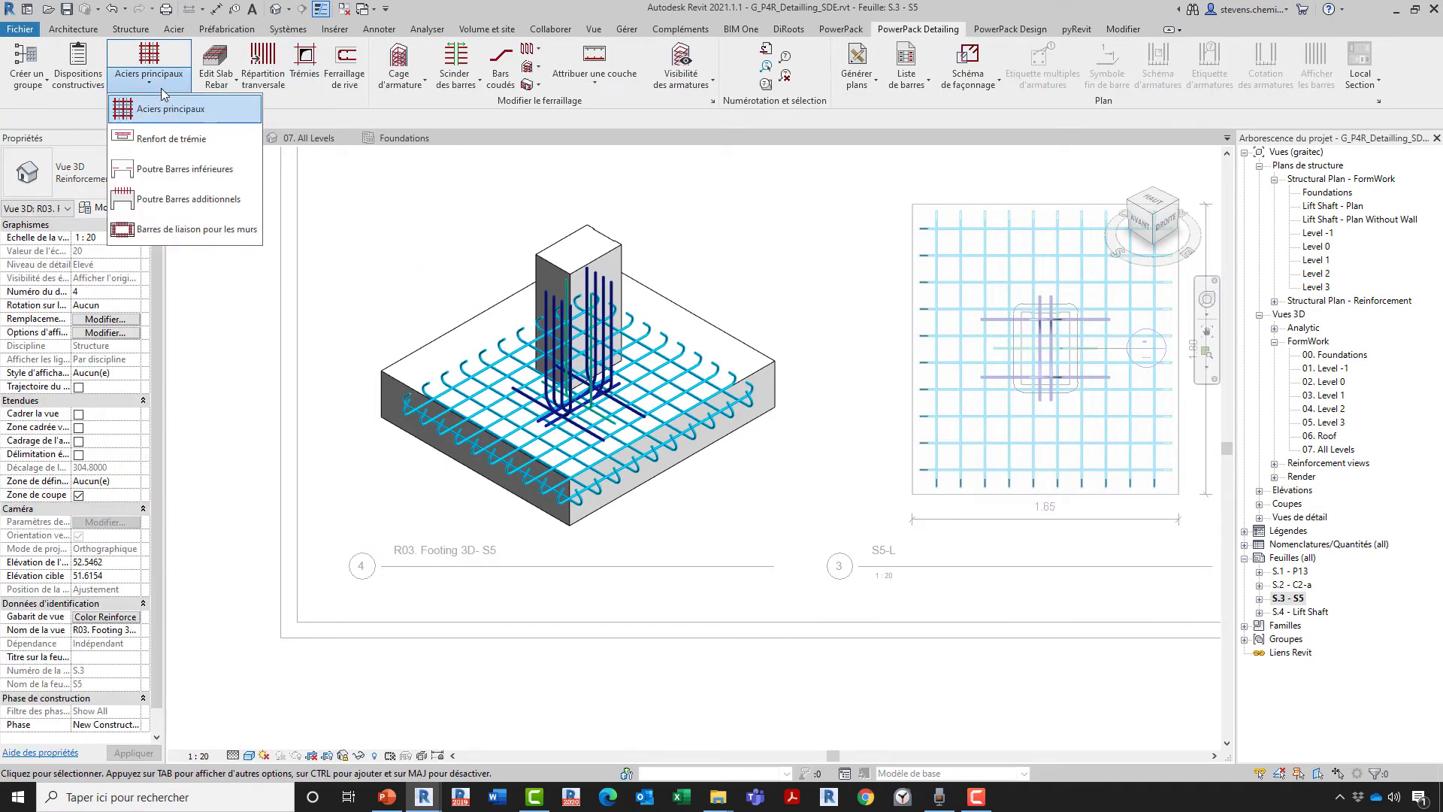
{"action": "left_click", "coordinate": [485, 314]}
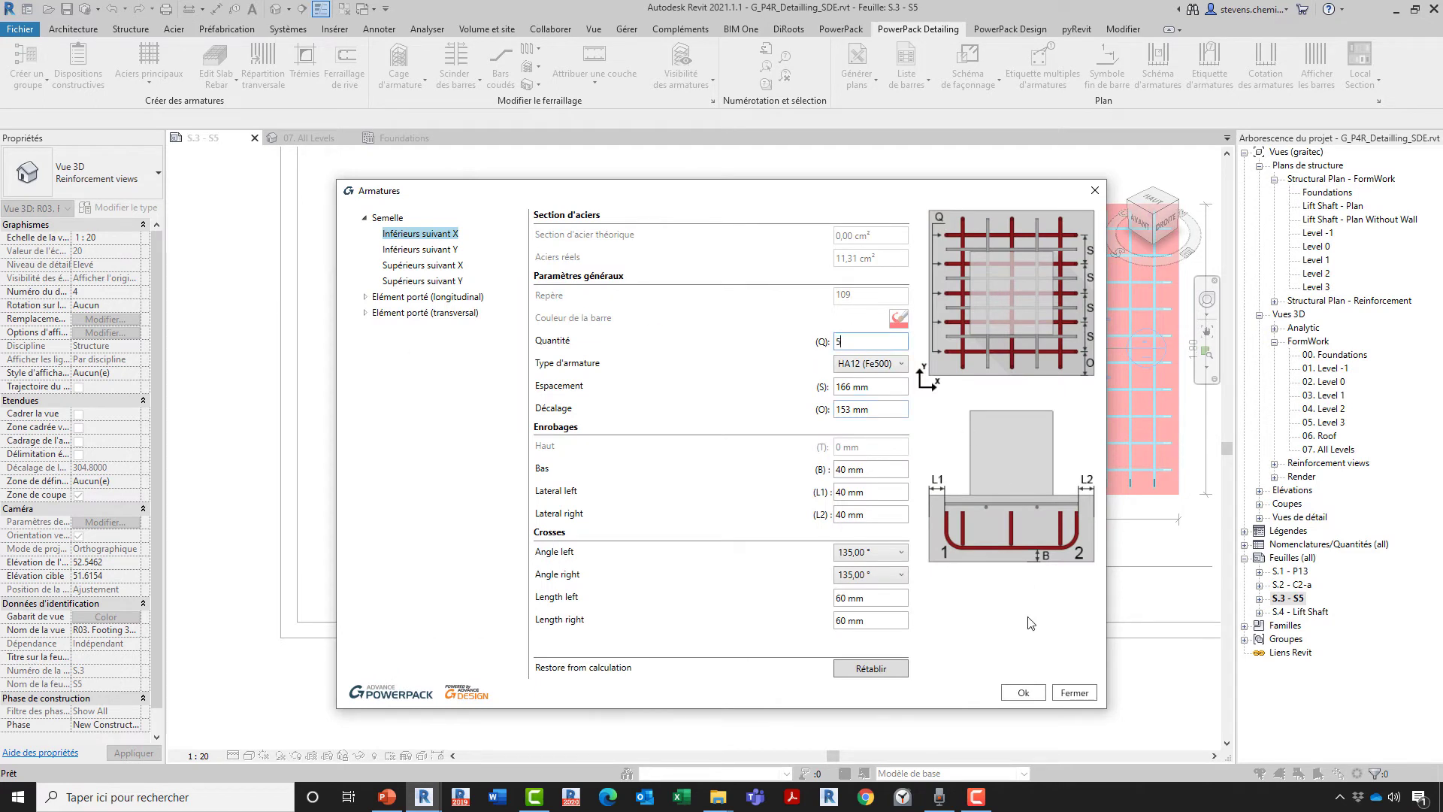
{"action": "left_click", "coordinate": [1021, 690]}
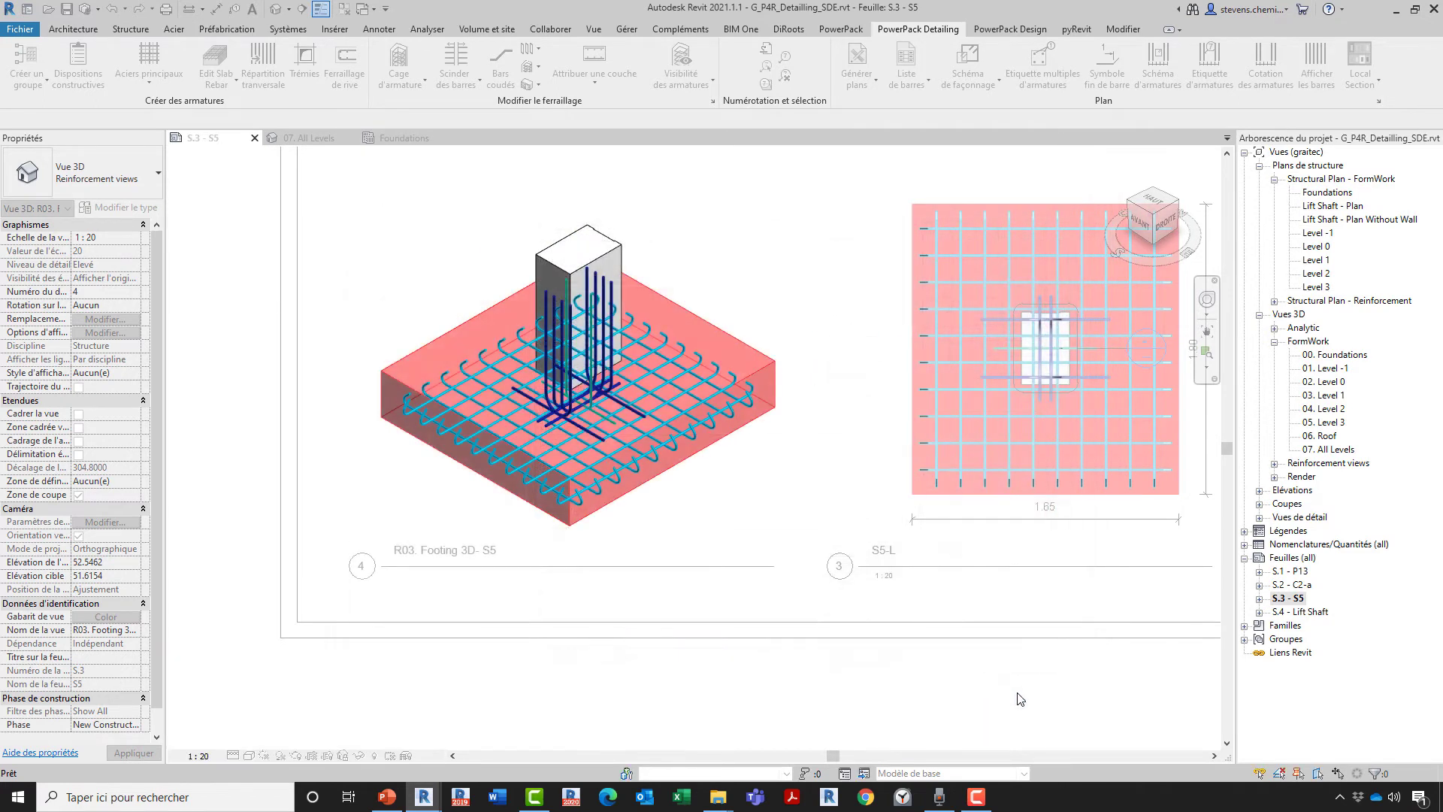
{"action": "left_click", "coordinate": [675, 466]}
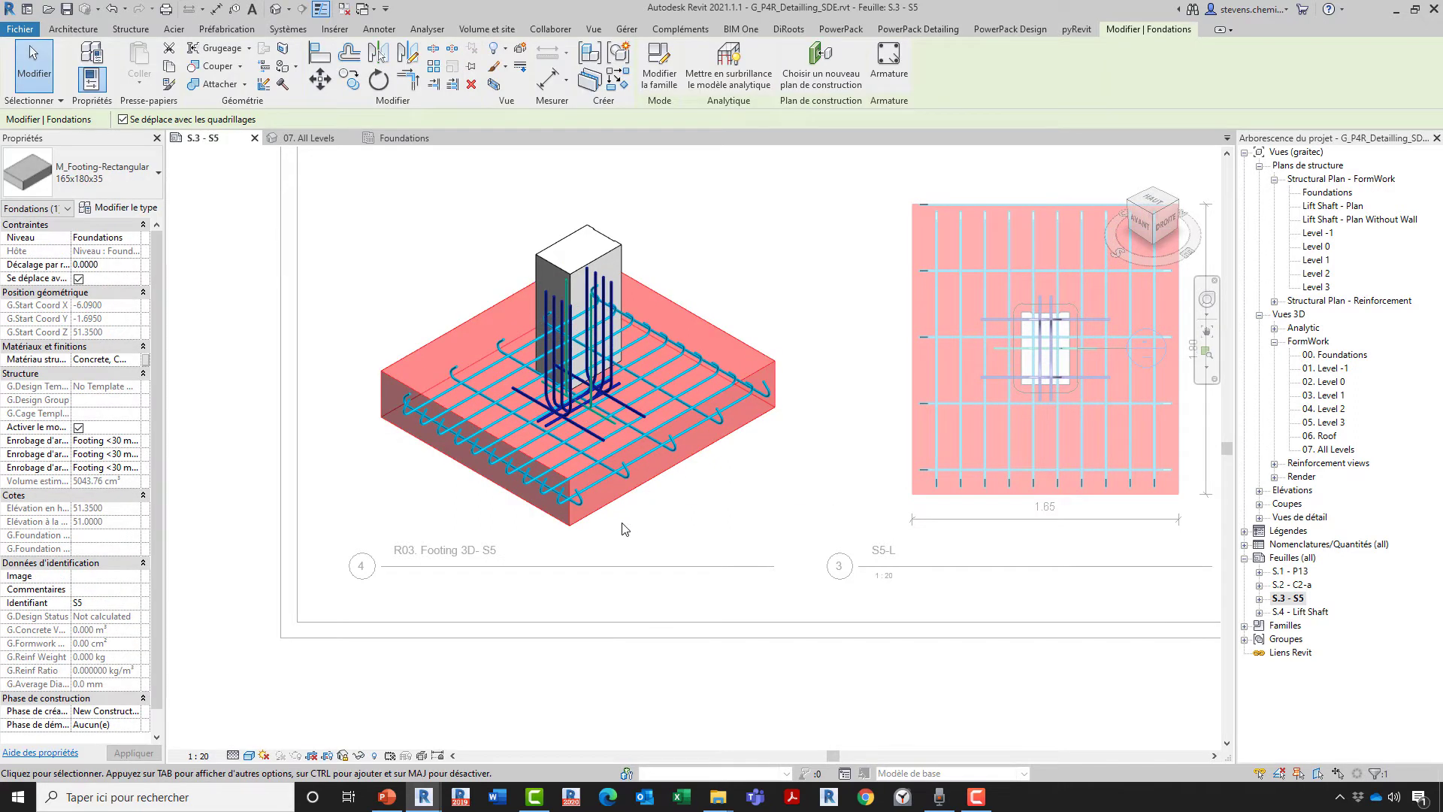
{"action": "left_click", "coordinate": [240, 426]}
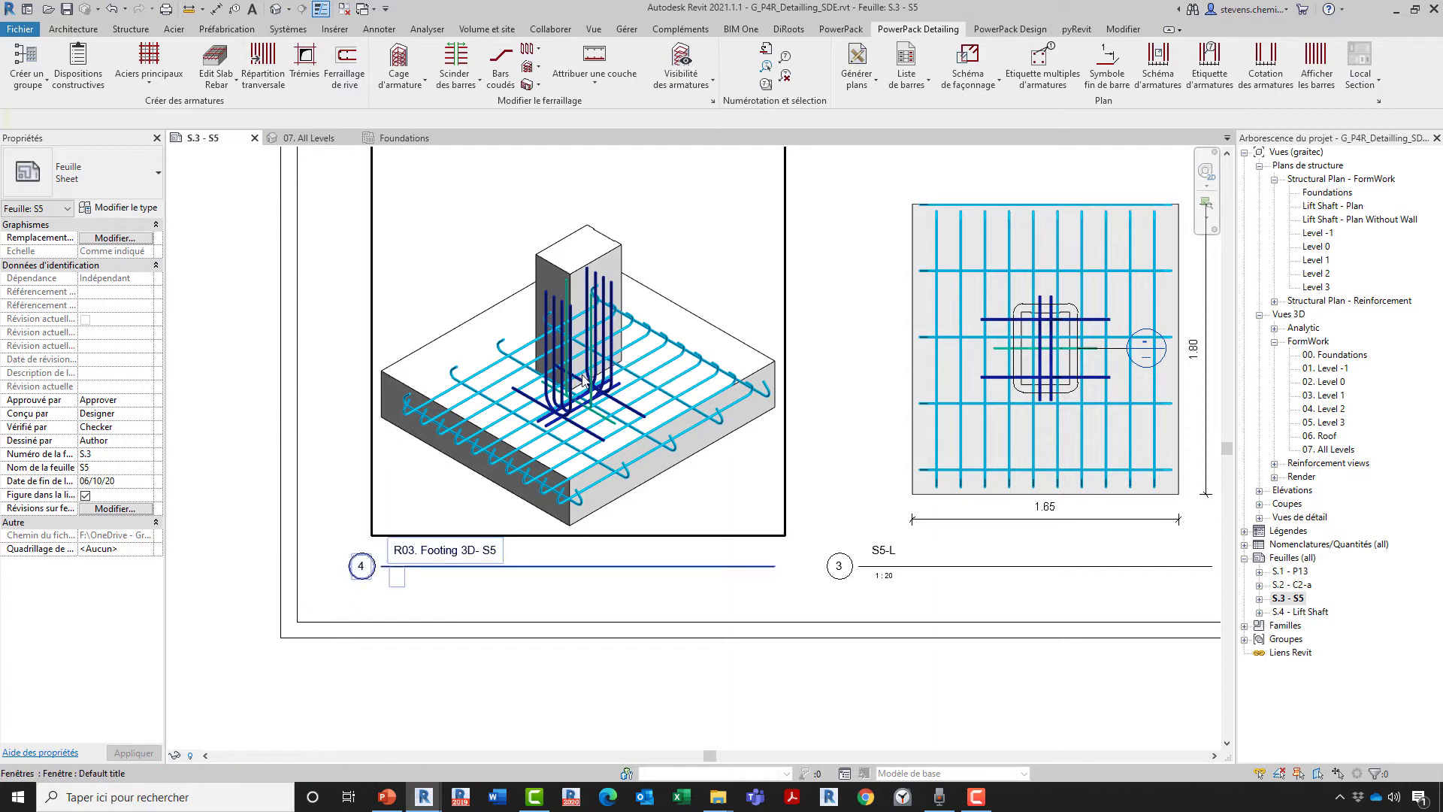
{"action": "scroll", "coordinate": [565, 353], "scroll_direction": "down", "scroll_amount": 2}
{"action": "scroll", "coordinate": [575, 361], "scroll_direction": "down", "scroll_amount": 2}
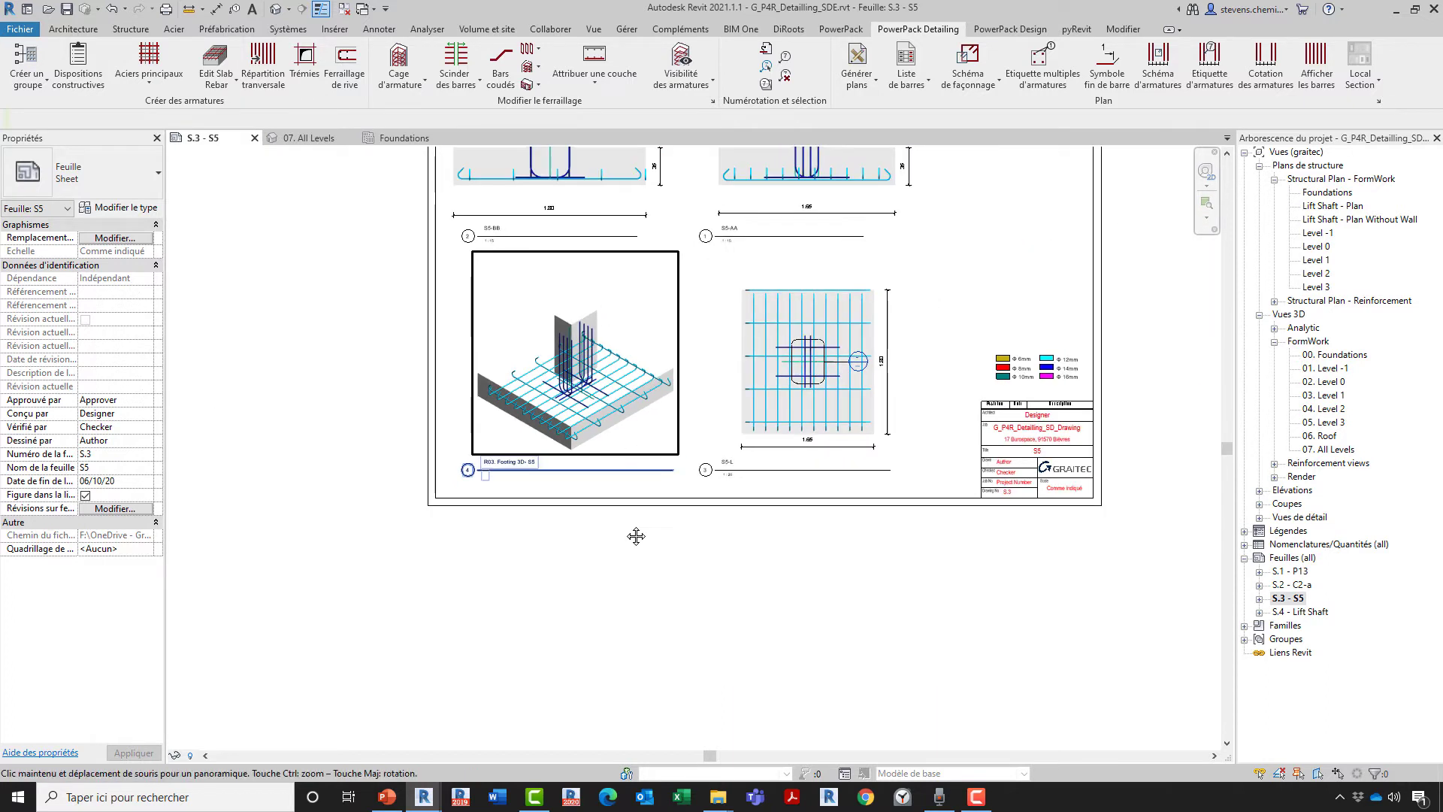
Open the S.2 - C2-a sheet, activate its R03. Column-C2a-3D view and open the main reinforcement (Aciers principaux) settings for the column.
{"action": "scroll", "coordinate": [635, 534], "scroll_direction": "up", "scroll_amount": 1}
{"action": "scroll", "coordinate": [571, 554], "scroll_direction": "down", "scroll_amount": 1}
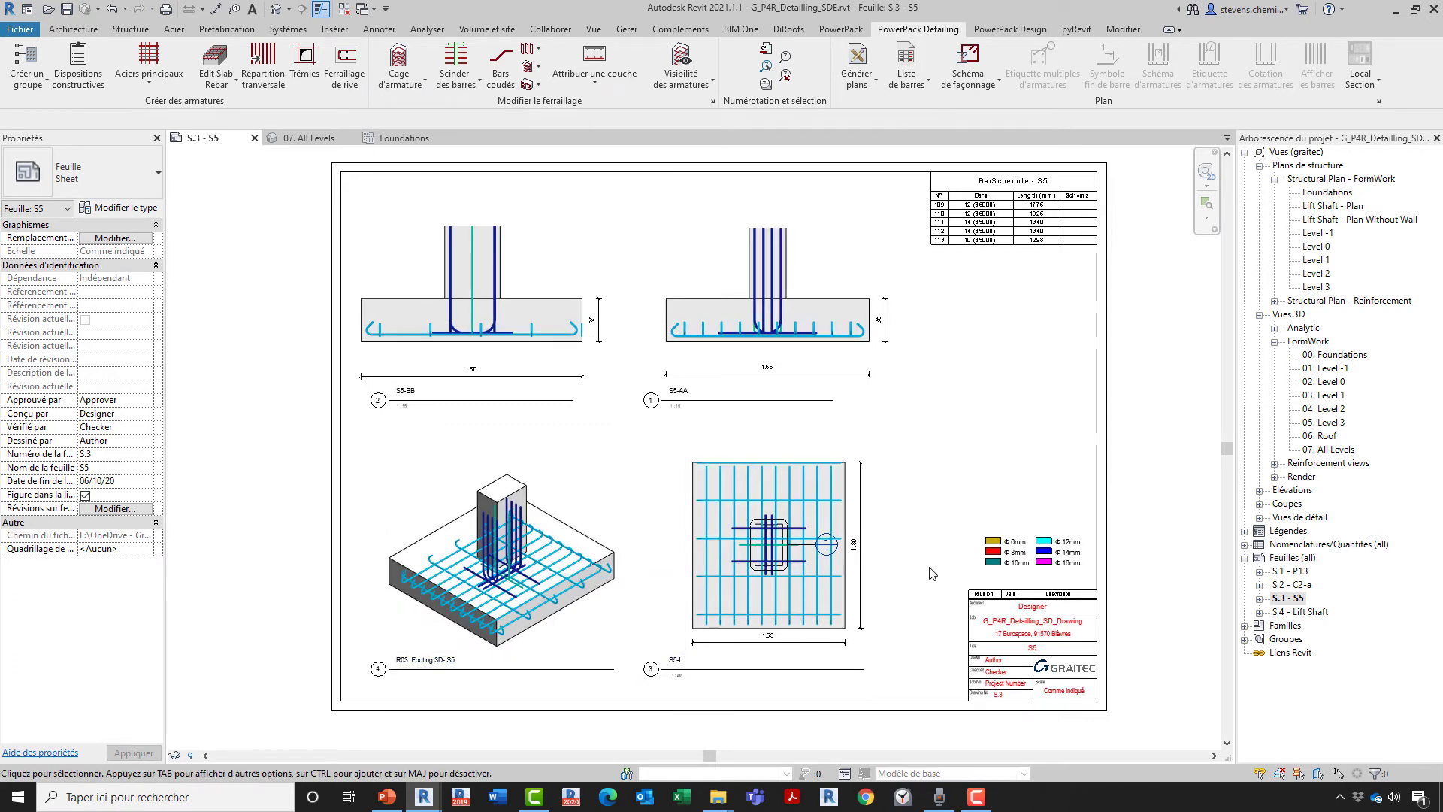
{"action": "double_click", "coordinate": [1300, 586]}
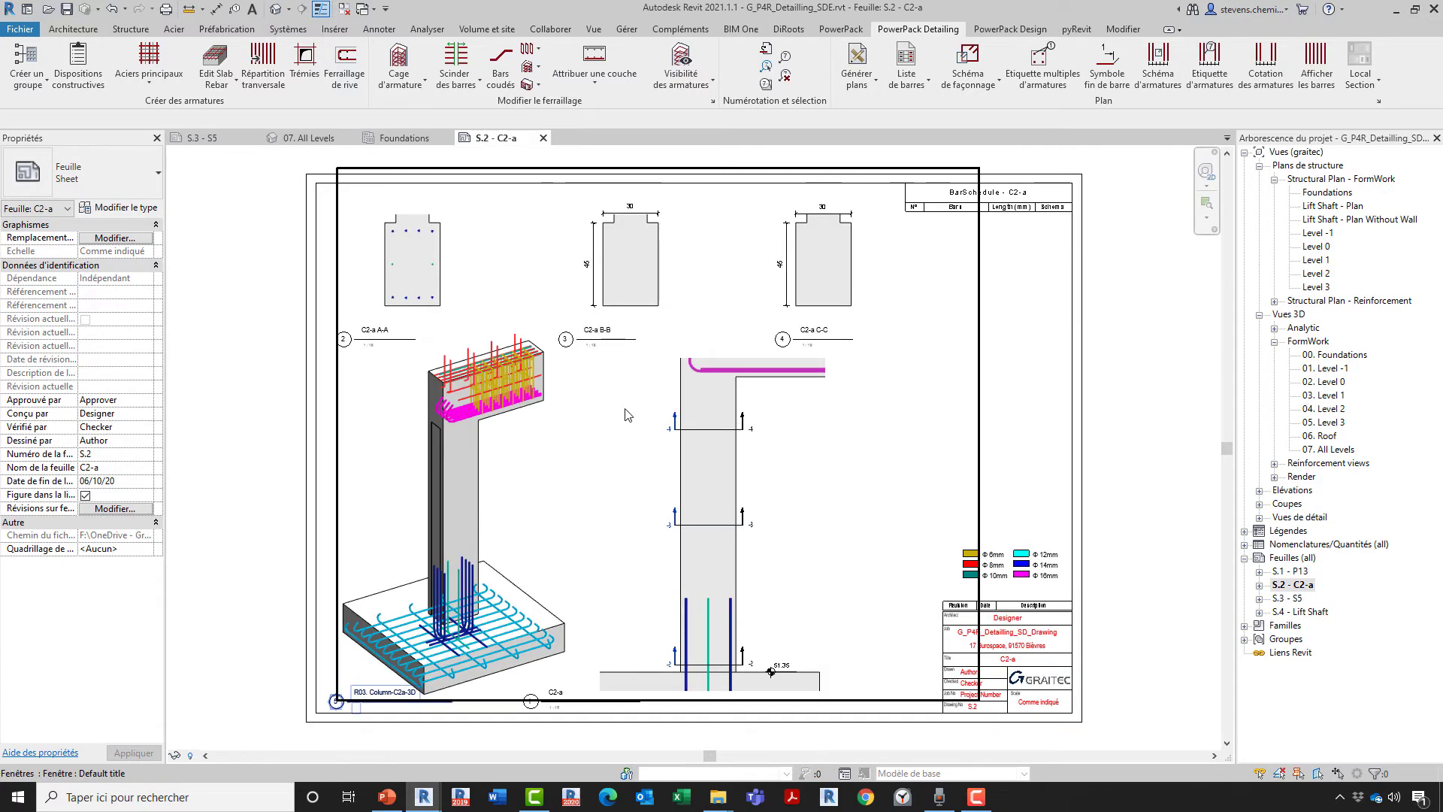
{"action": "middle_click_drag", "start_coordinate": [584, 489], "coordinate": [706, 477]}
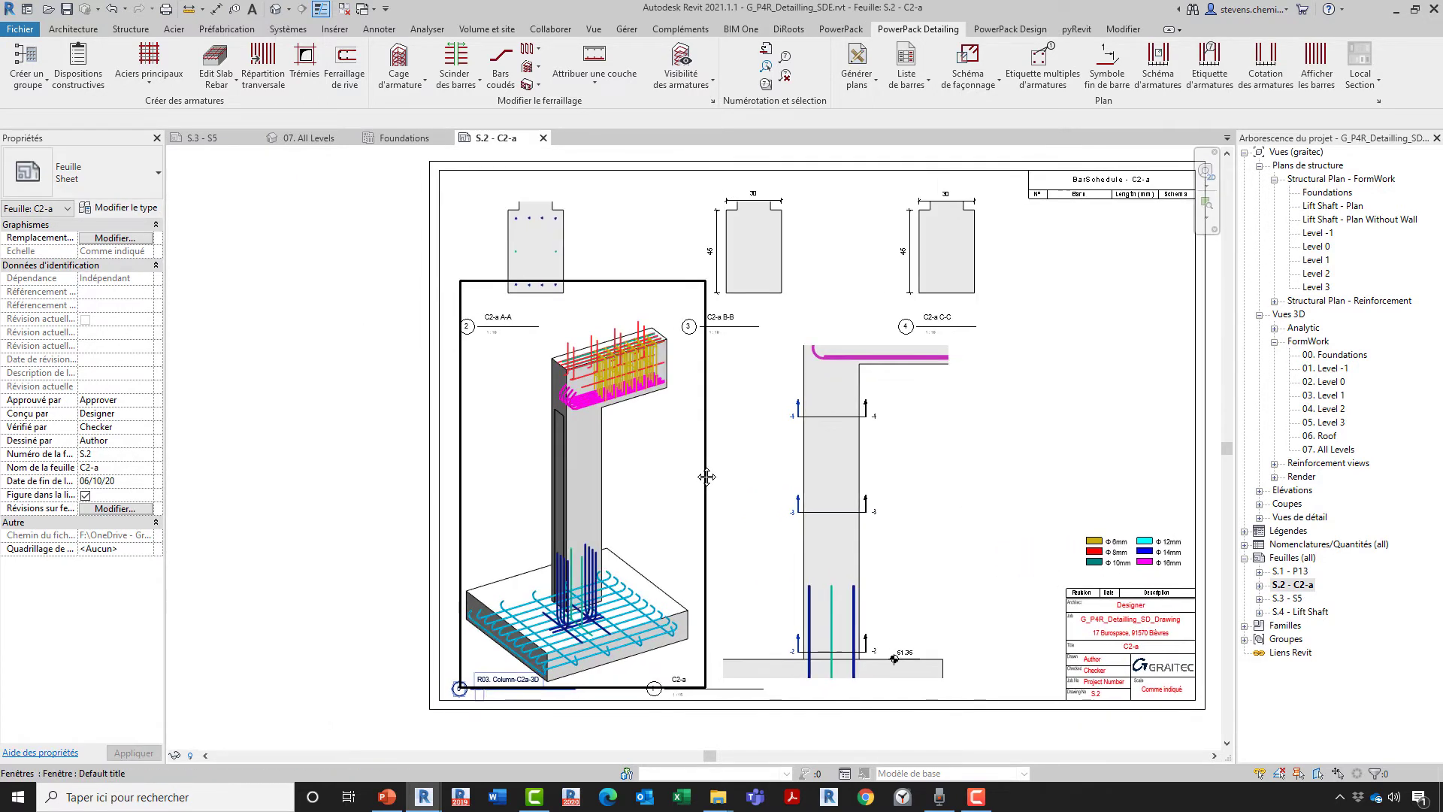
{"action": "double_click", "coordinate": [668, 474]}
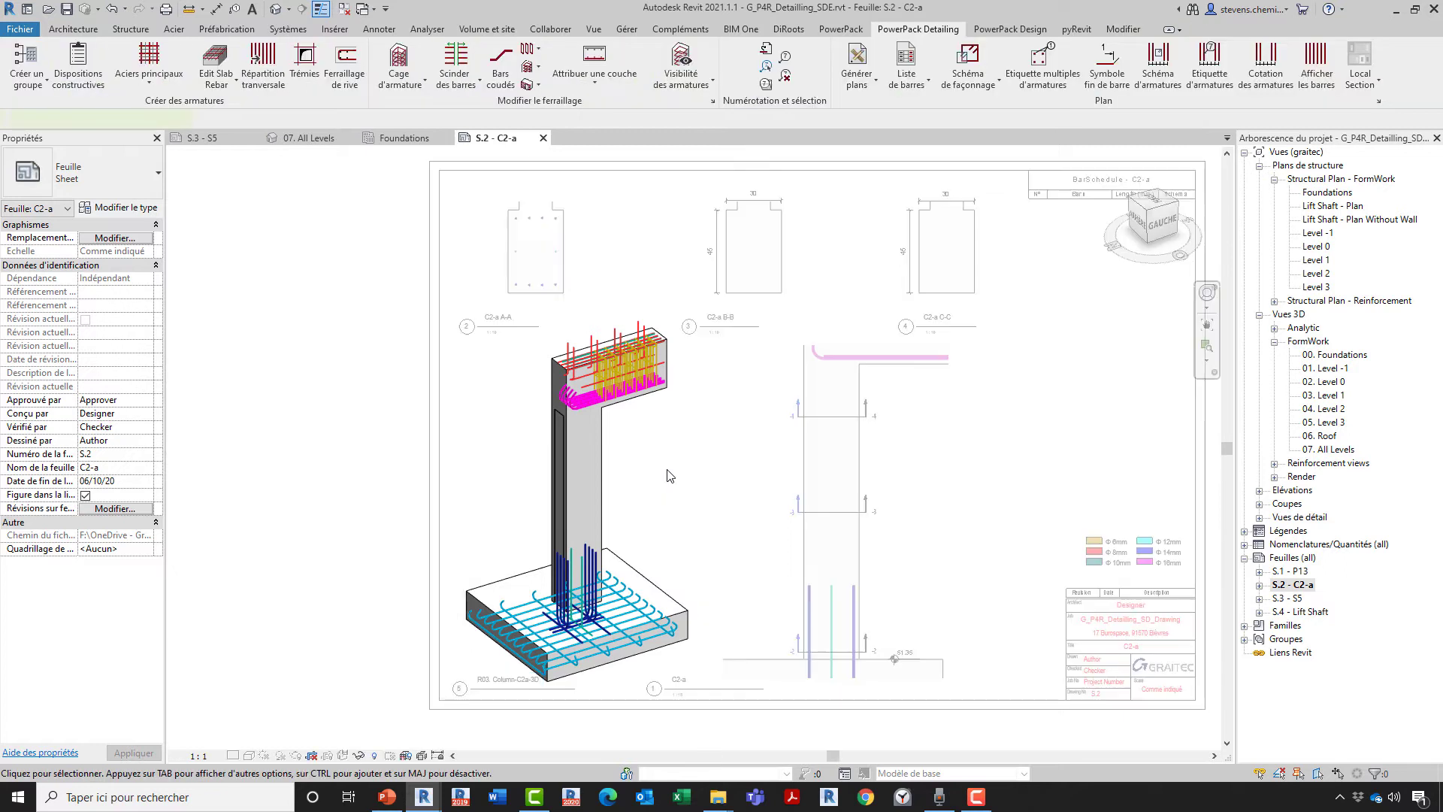
{"action": "left_click", "coordinate": [148, 81]}
{"action": "left_click", "coordinate": [159, 116]}
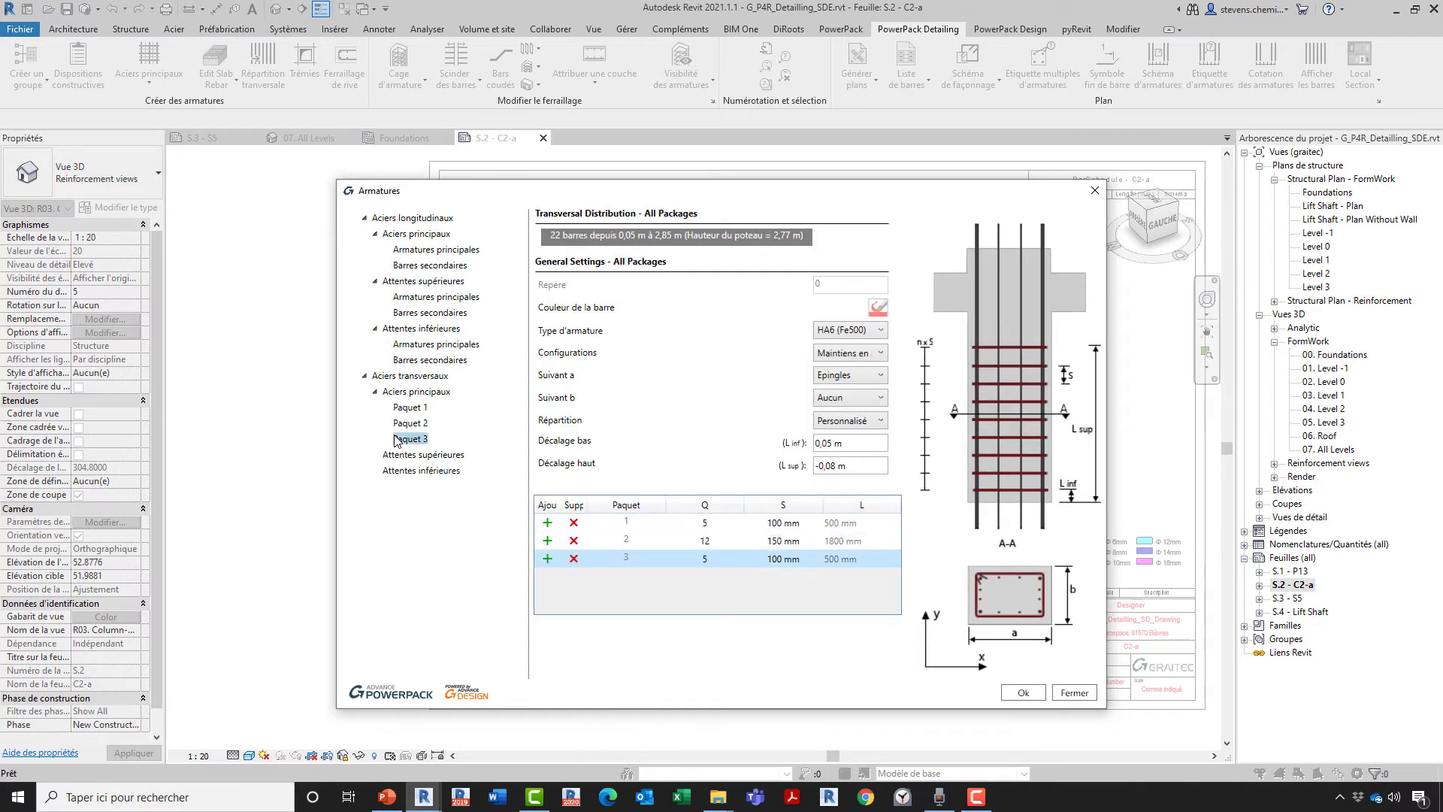
Examine the column's bar settings for the longitudinal main and secondary bars, the starter bars (Attentes) and the transverse packages.
{"action": "left_click", "coordinate": [398, 438]}
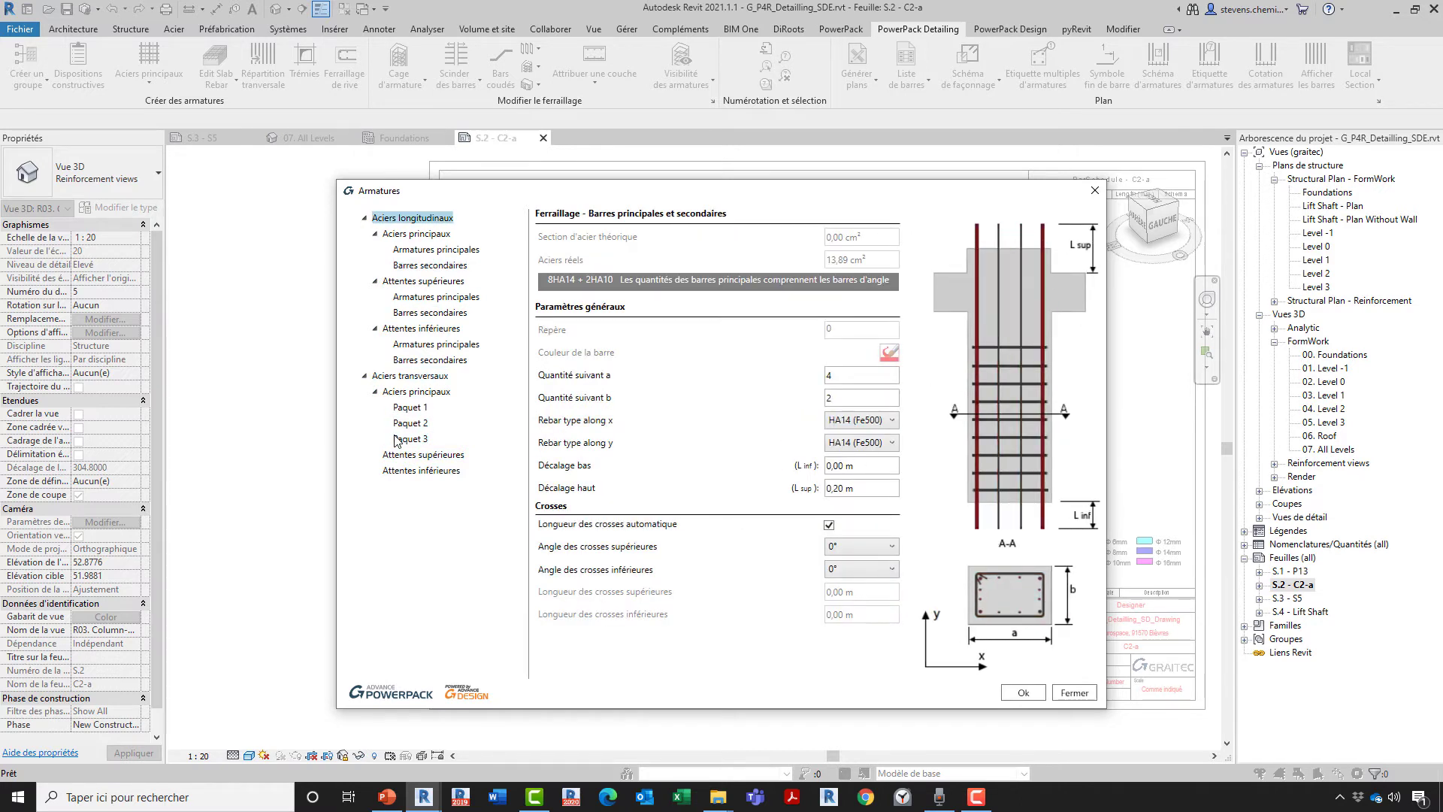
{"action": "key", "text": "Down"}
{"action": "key", "text": "Down"}
{"action": "key", "text": "Down"}
{"action": "key", "text": "Down"}
{"action": "key", "text": "Down"}
{"action": "key", "text": "Down"}
{"action": "key", "text": "Down"}
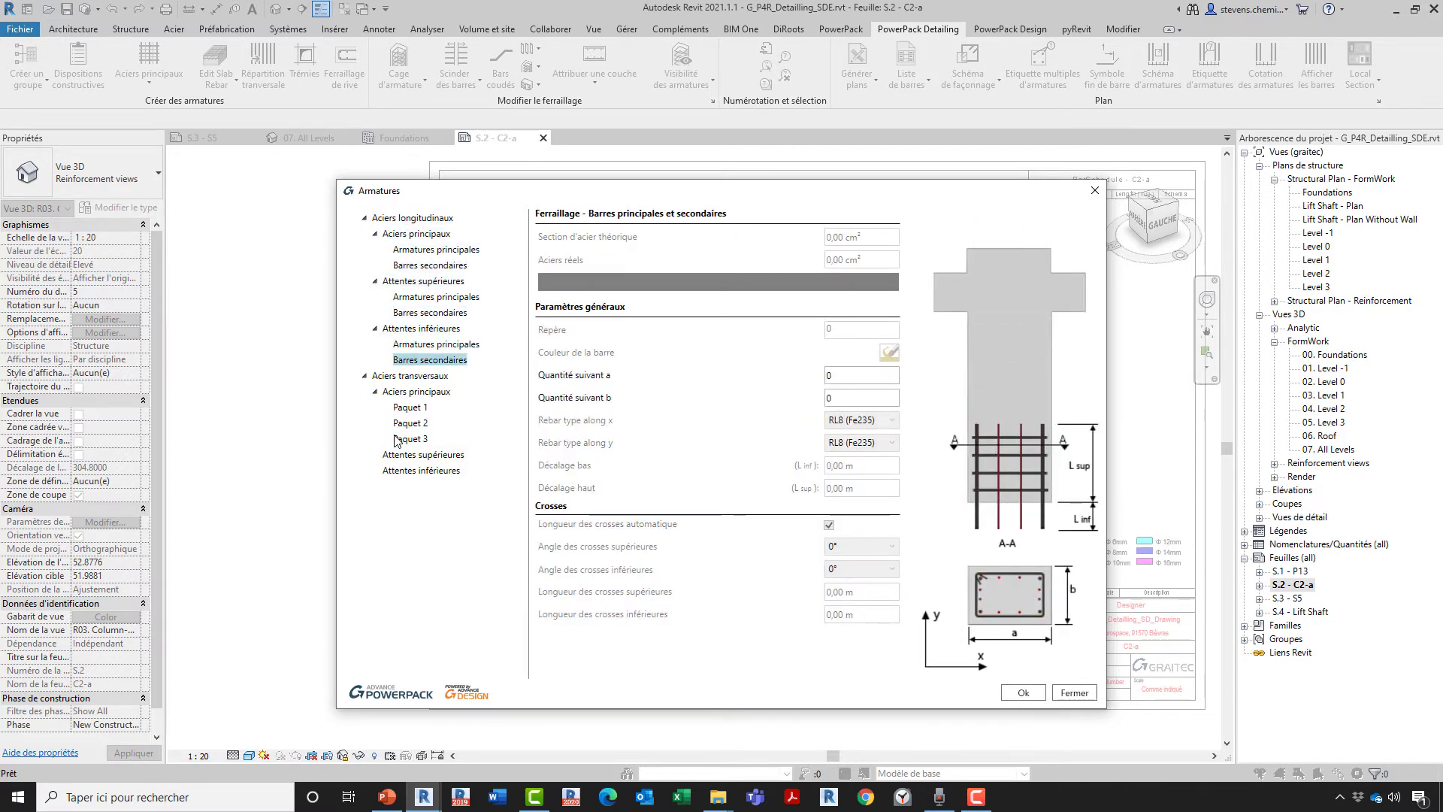
{"action": "key", "text": "Down"}
{"action": "key", "text": "Down"}
{"action": "key", "text": "Down"}
{"action": "key", "text": "Up"}
{"action": "key", "text": "Up"}
{"action": "key", "text": "Up"}
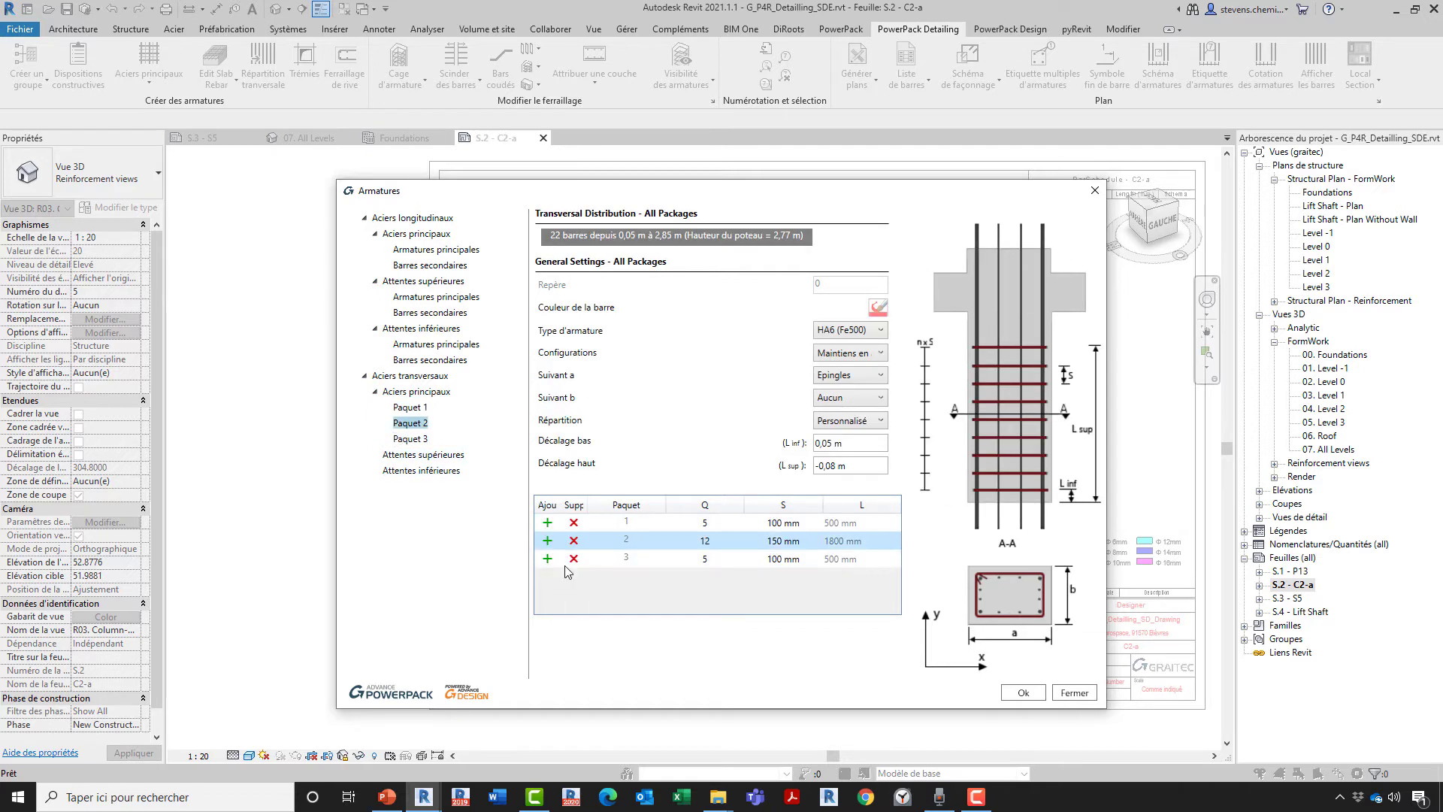
Generate the reinforcement of column C2-a and deactivate the 3D view to check the bars on the sheet's C2-a elevation.
{"action": "left_click", "coordinate": [1020, 692]}
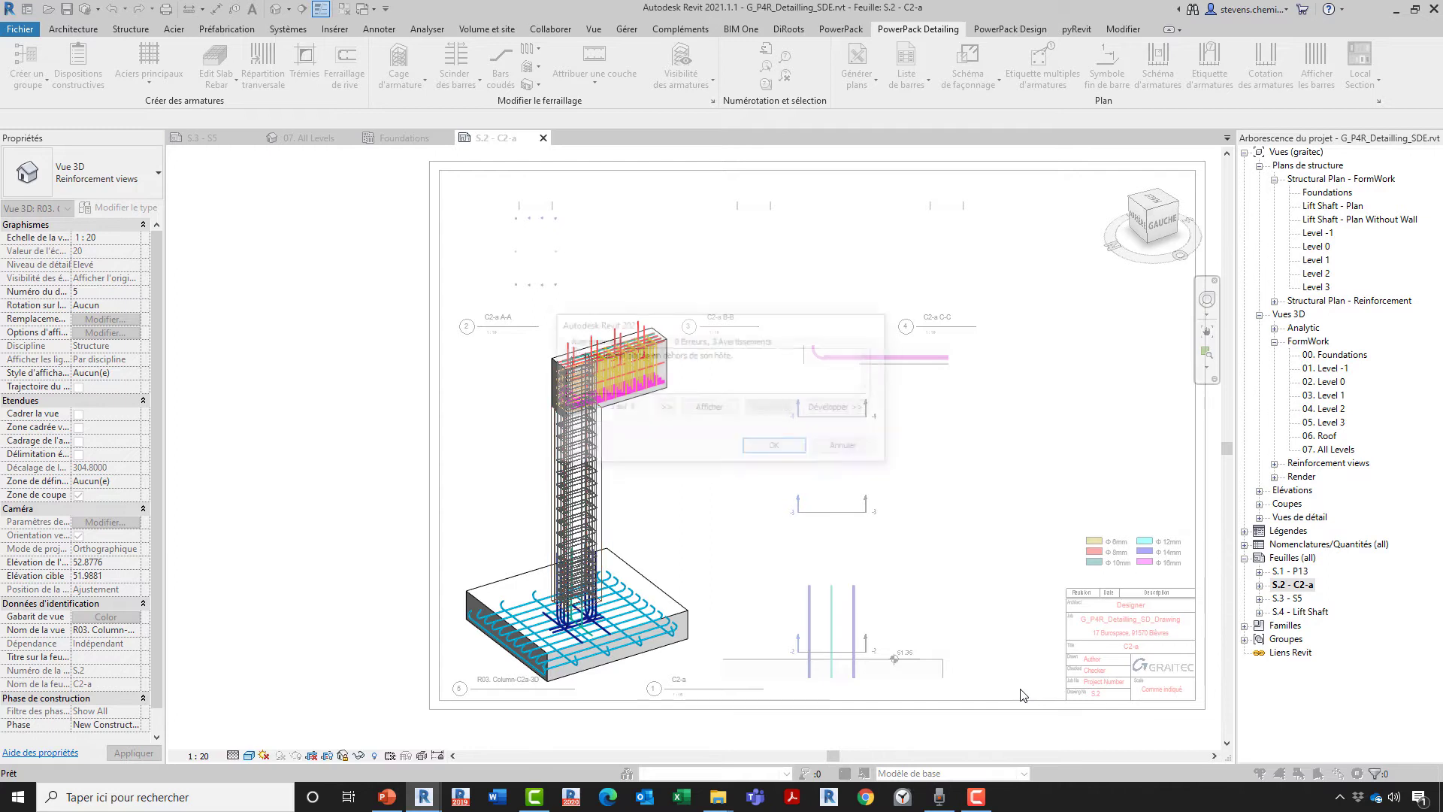
{"action": "left_click", "coordinate": [777, 448]}
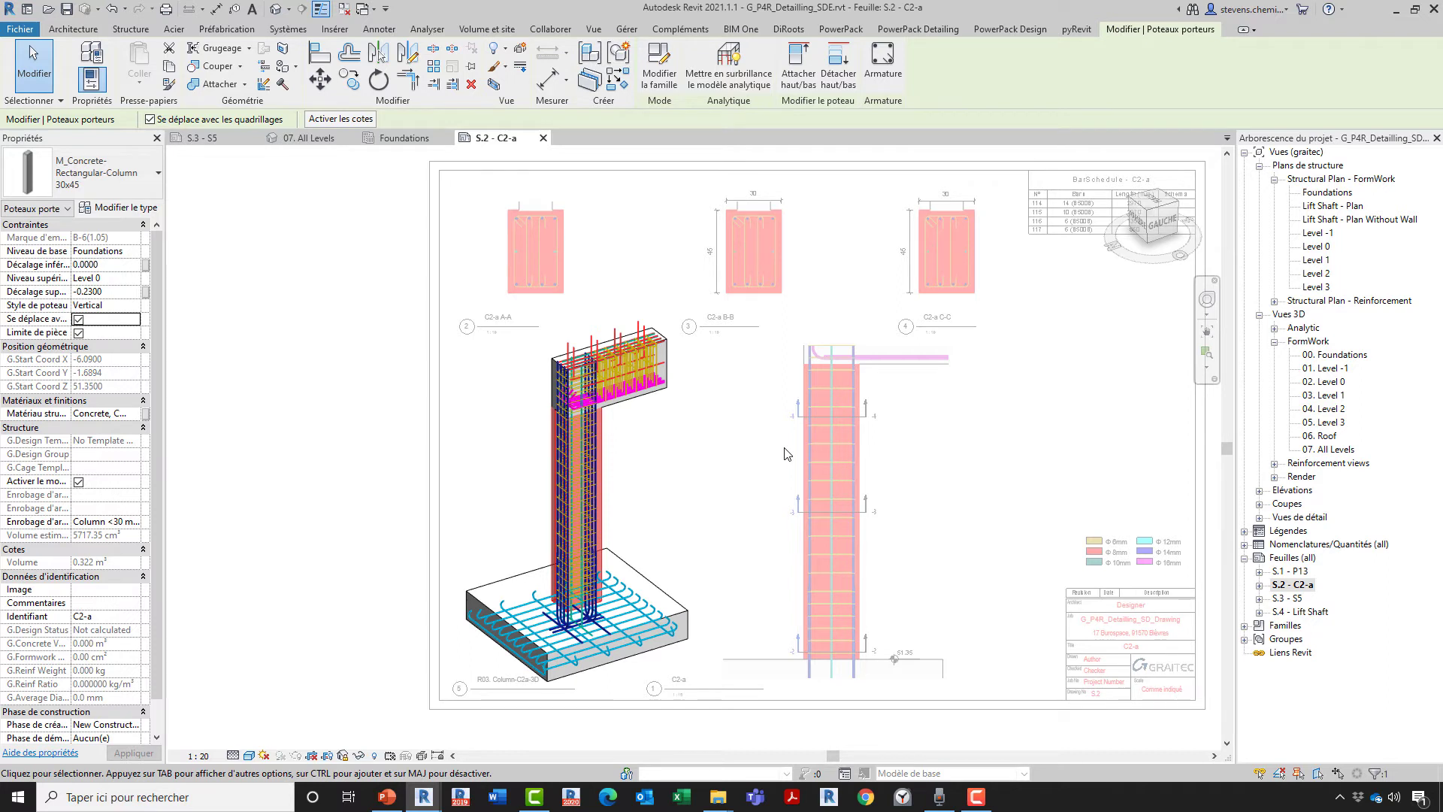
{"action": "left_click", "coordinate": [715, 457]}
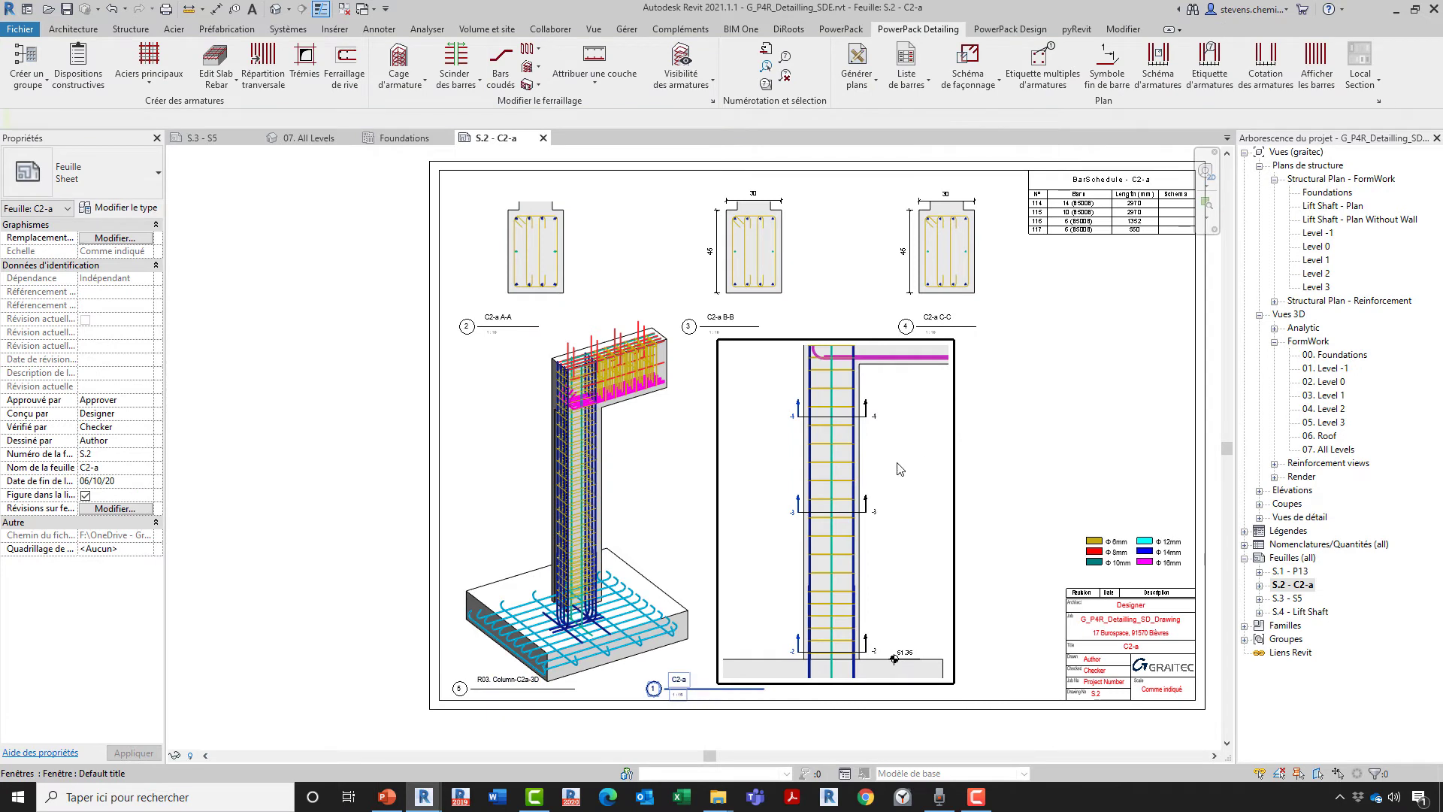
{"action": "scroll", "coordinate": [876, 485], "scroll_direction": "up", "scroll_amount": 3}
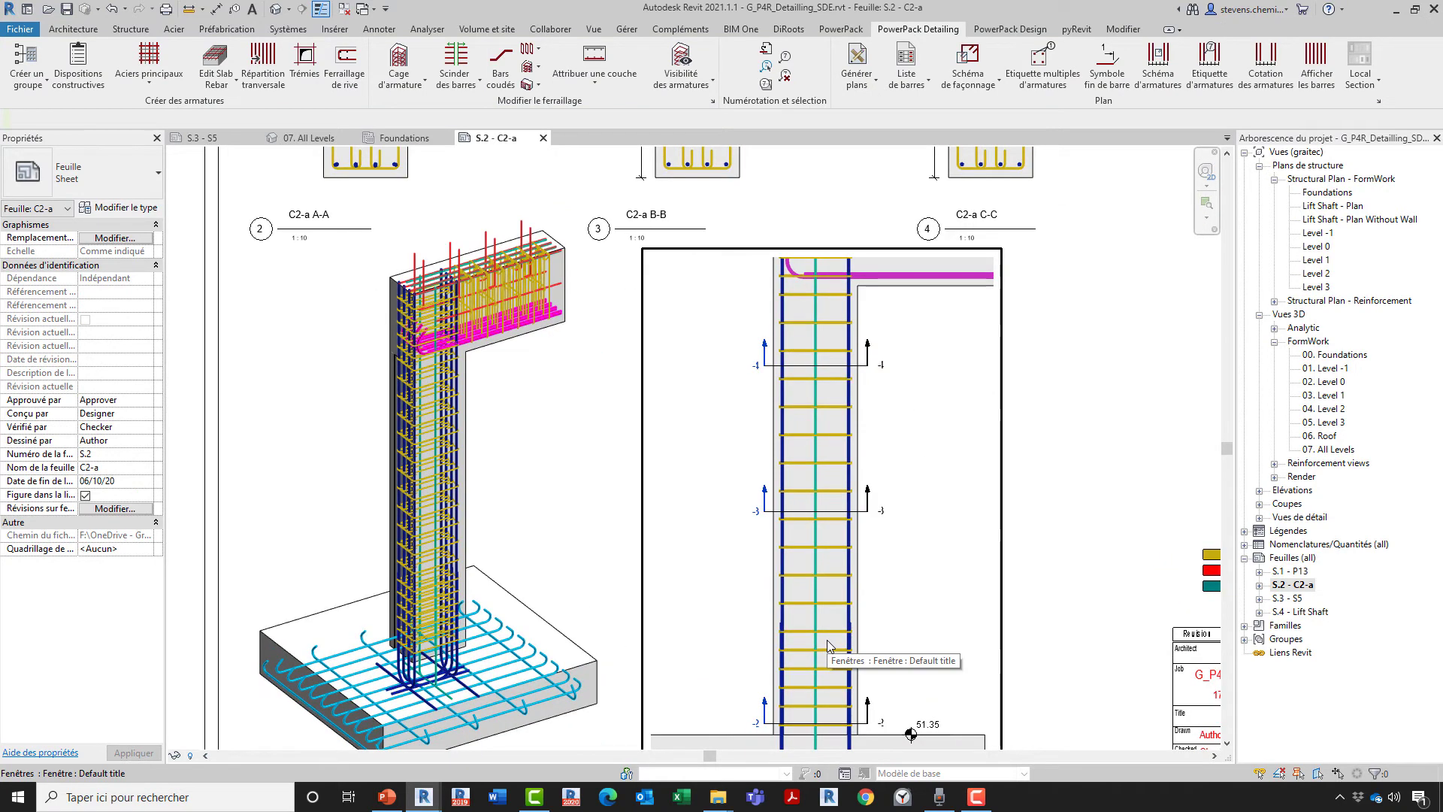
{"action": "scroll", "coordinate": [827, 647], "scroll_direction": "up", "scroll_amount": 4}
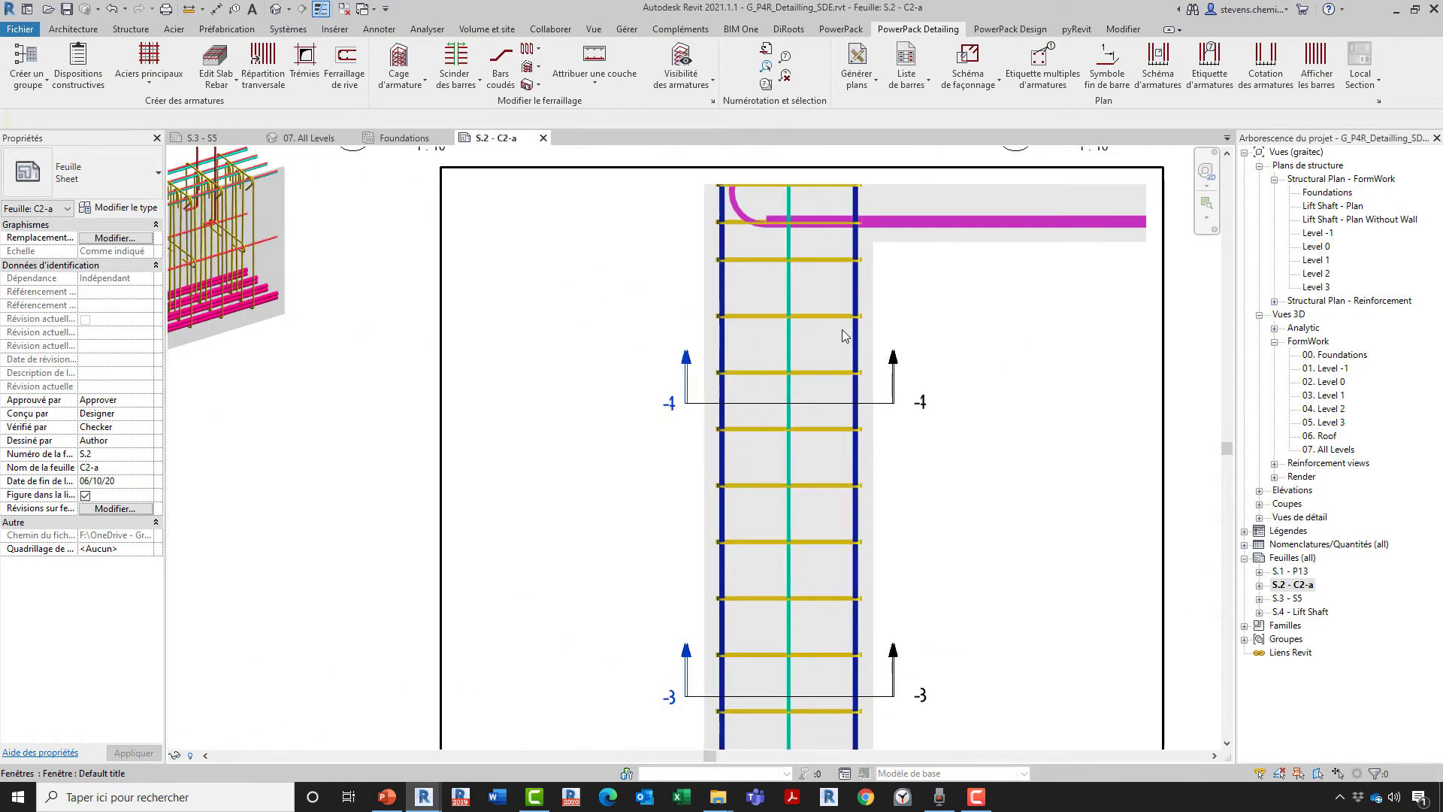
{"action": "middle_click_drag", "start_coordinate": [824, 665], "coordinate": [861, 577]}
{"action": "scroll", "coordinate": [851, 566], "scroll_direction": "down", "scroll_amount": 4}
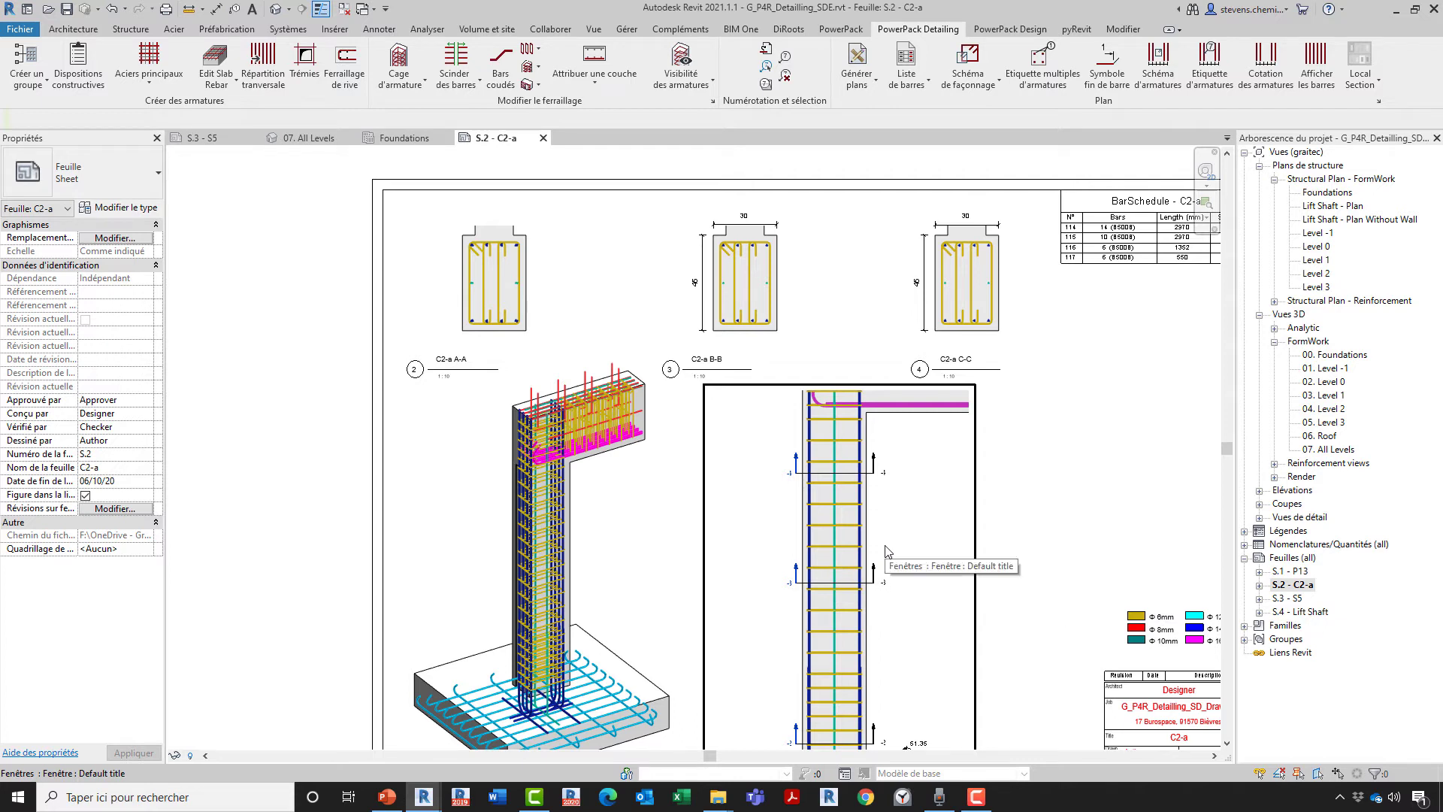
{"action": "scroll", "coordinate": [816, 466], "scroll_direction": "down", "scroll_amount": 2}
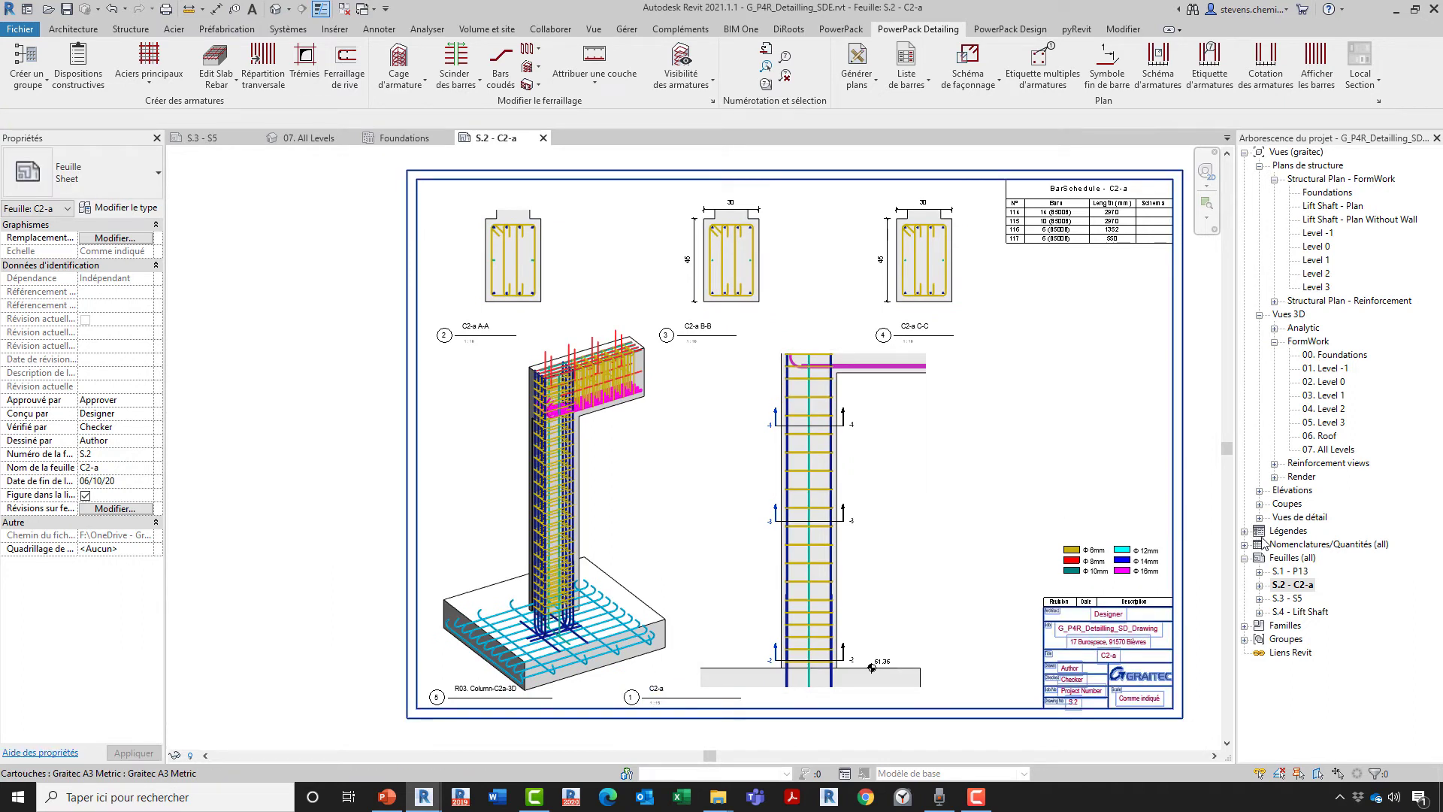
Open the S.1 - P13 sheet, activate its P13 elevation view and examine the main reinforcement settings of the beam.
{"action": "left_click", "coordinate": [1258, 517]}
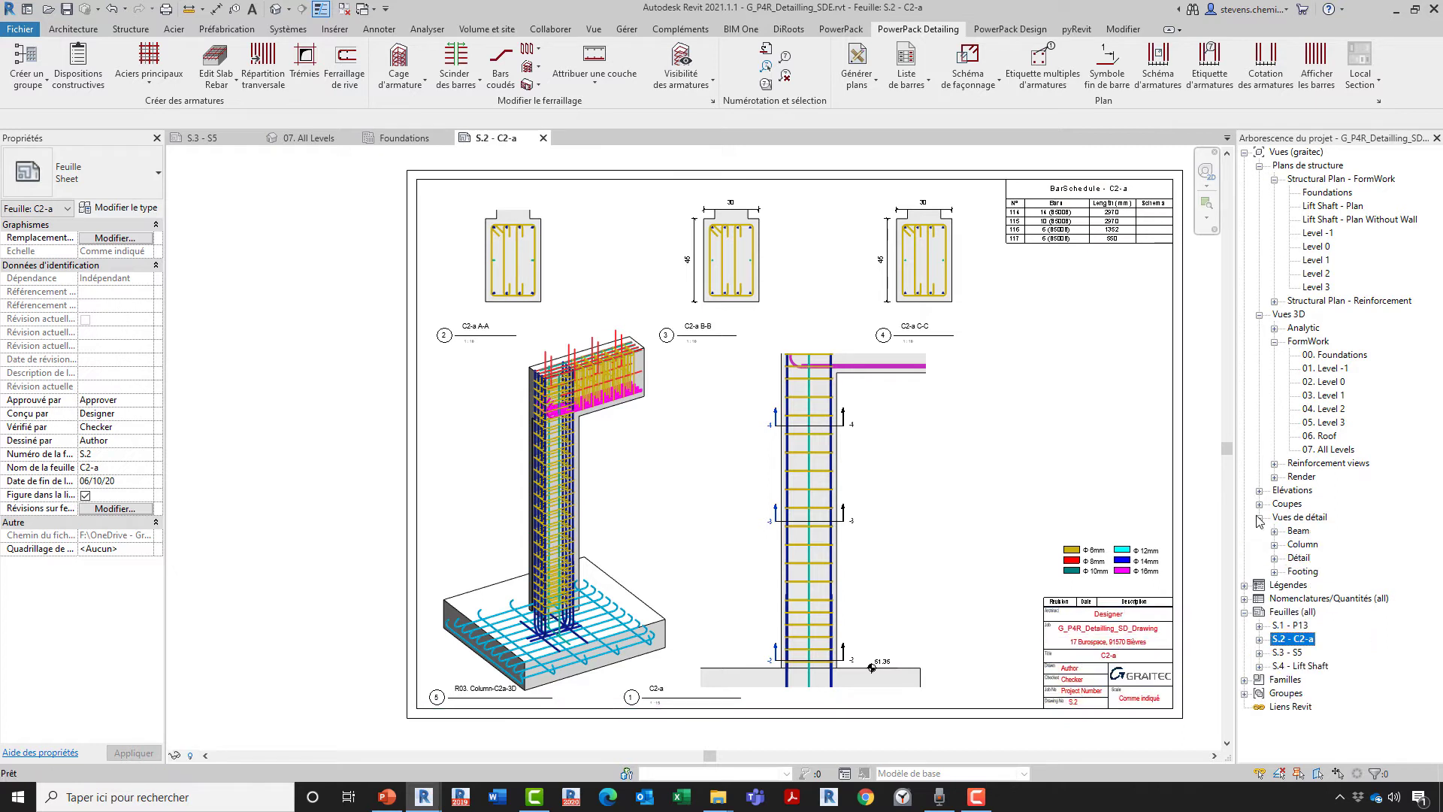
{"action": "left_click", "coordinate": [1301, 626]}
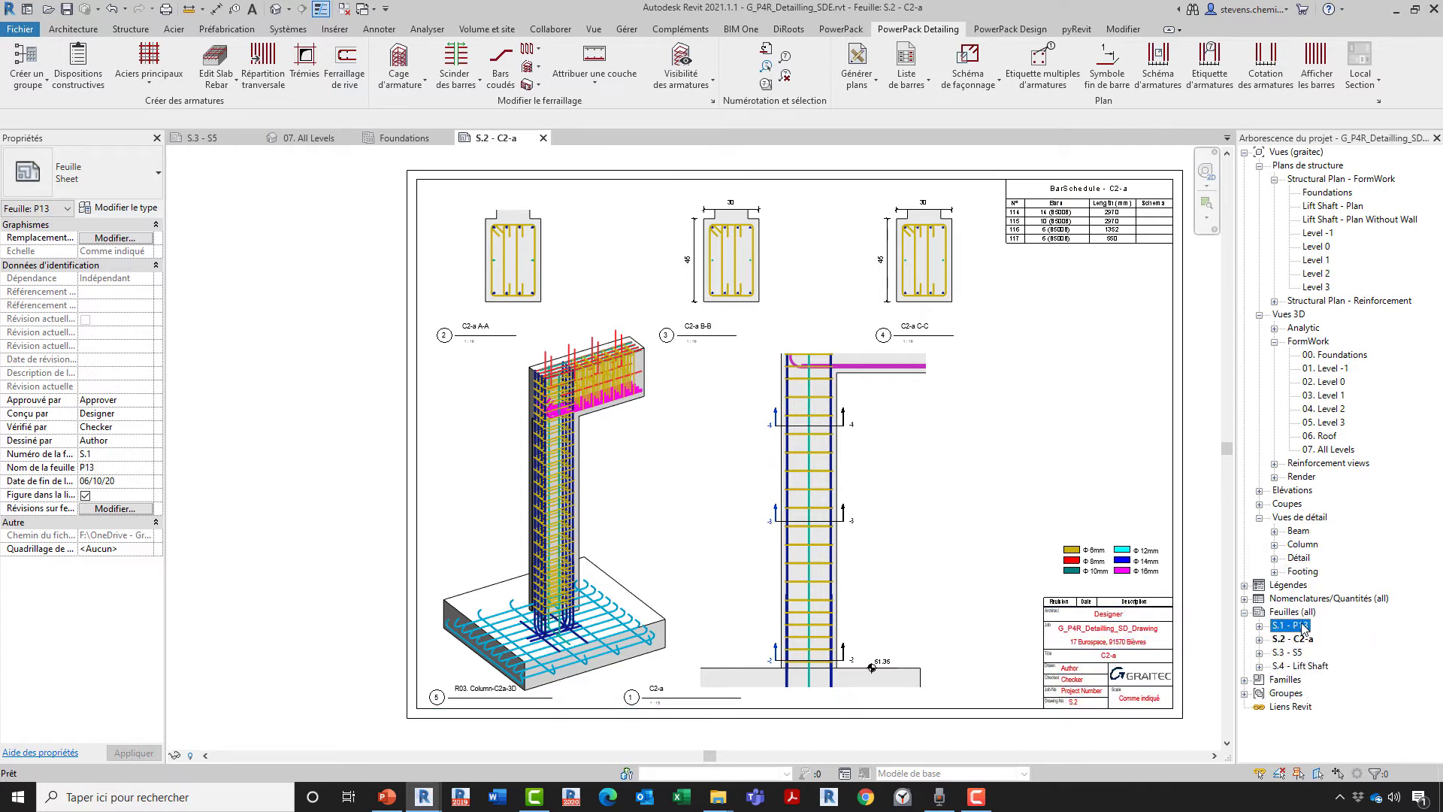
{"action": "double_click", "coordinate": [1302, 627]}
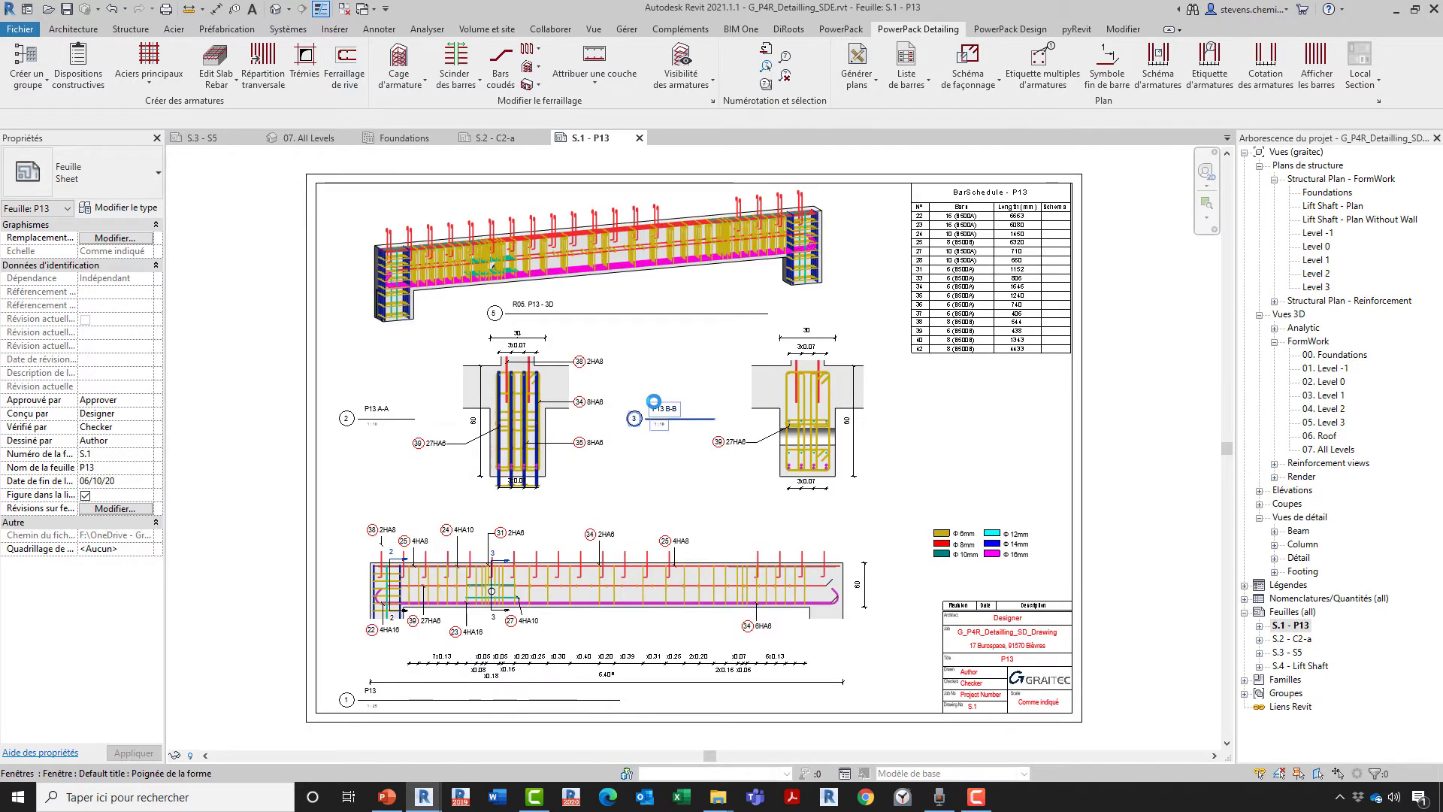
{"action": "scroll", "coordinate": [418, 616], "scroll_direction": "up", "scroll_amount": 1}
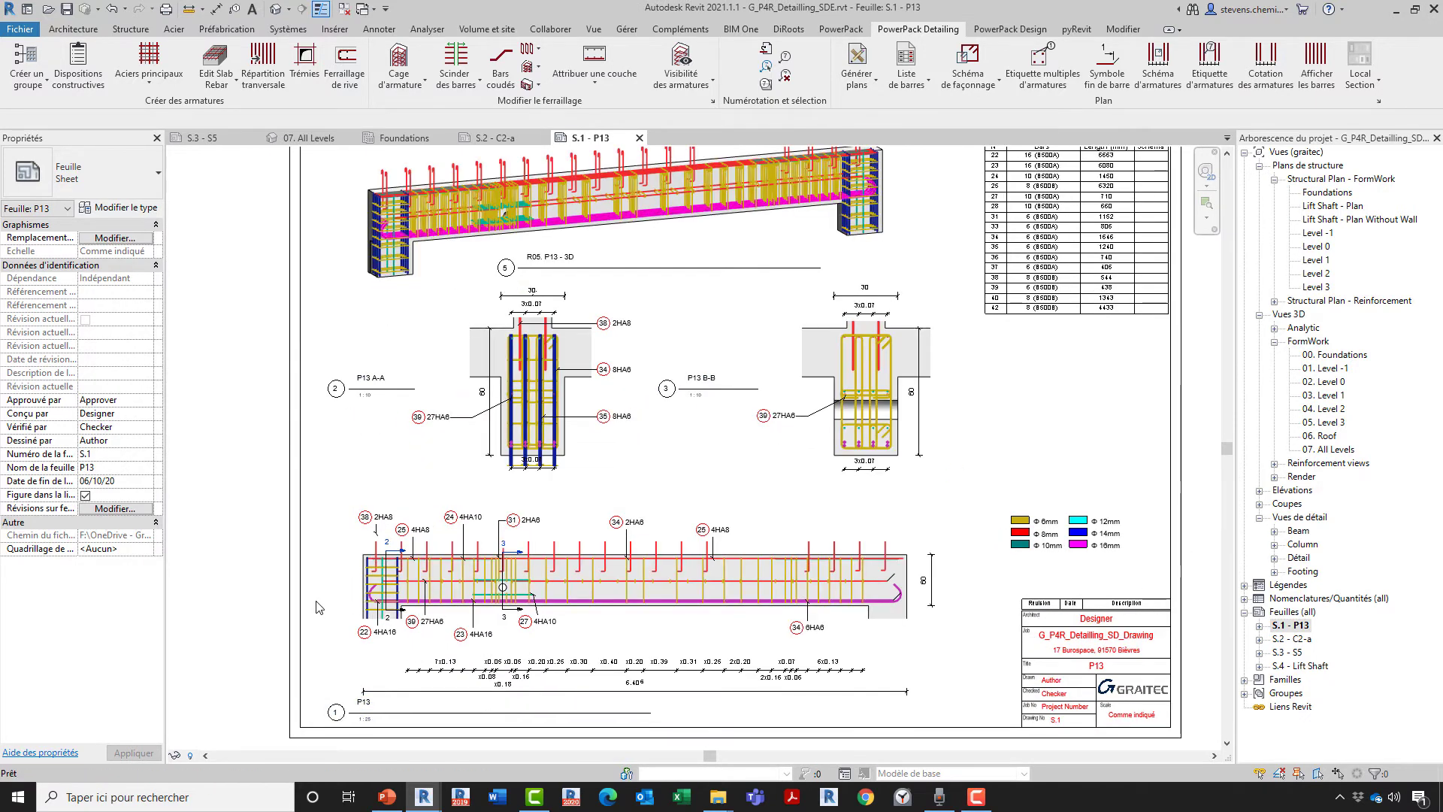
{"action": "scroll", "coordinate": [323, 616], "scroll_direction": "up", "scroll_amount": 1}
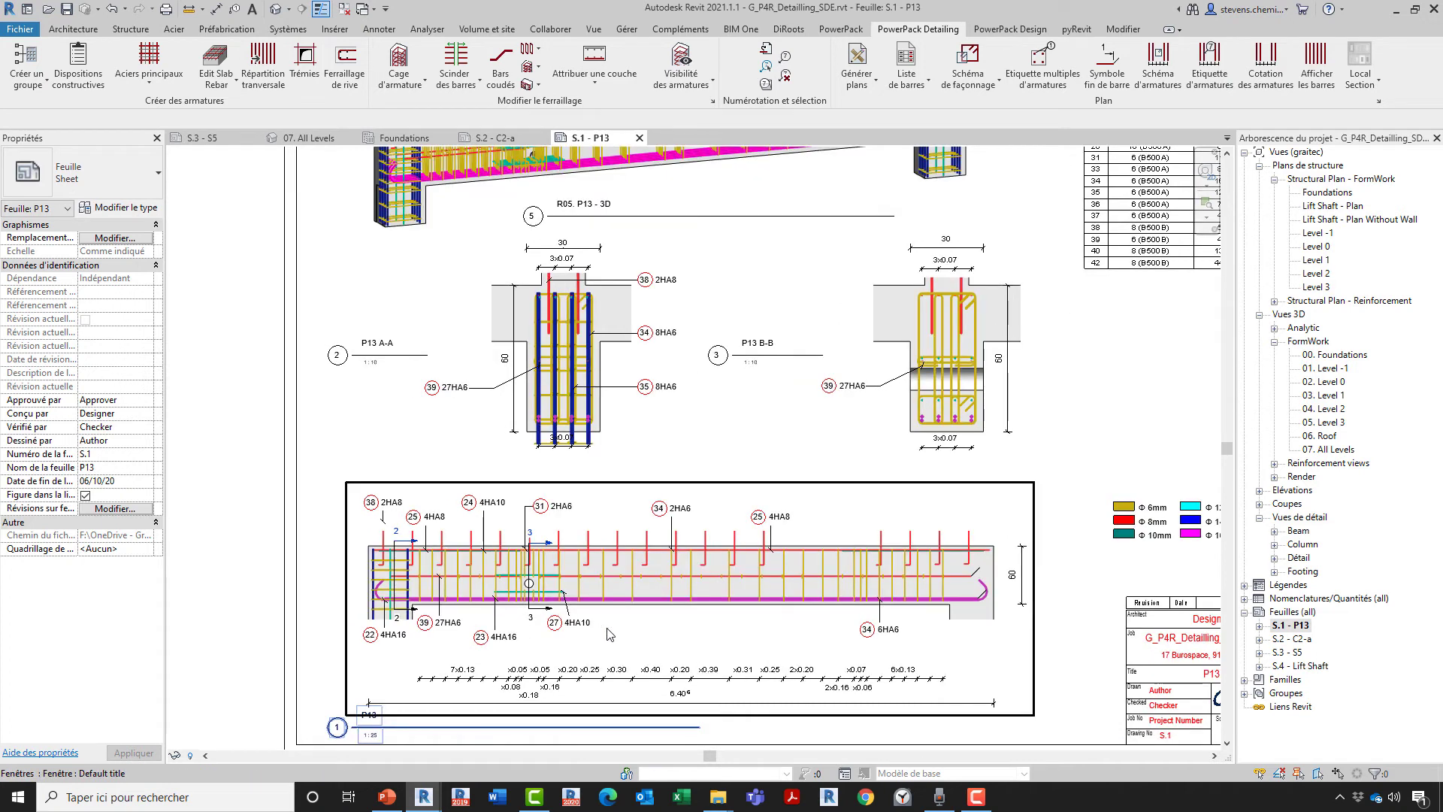
{"action": "double_click", "coordinate": [609, 634]}
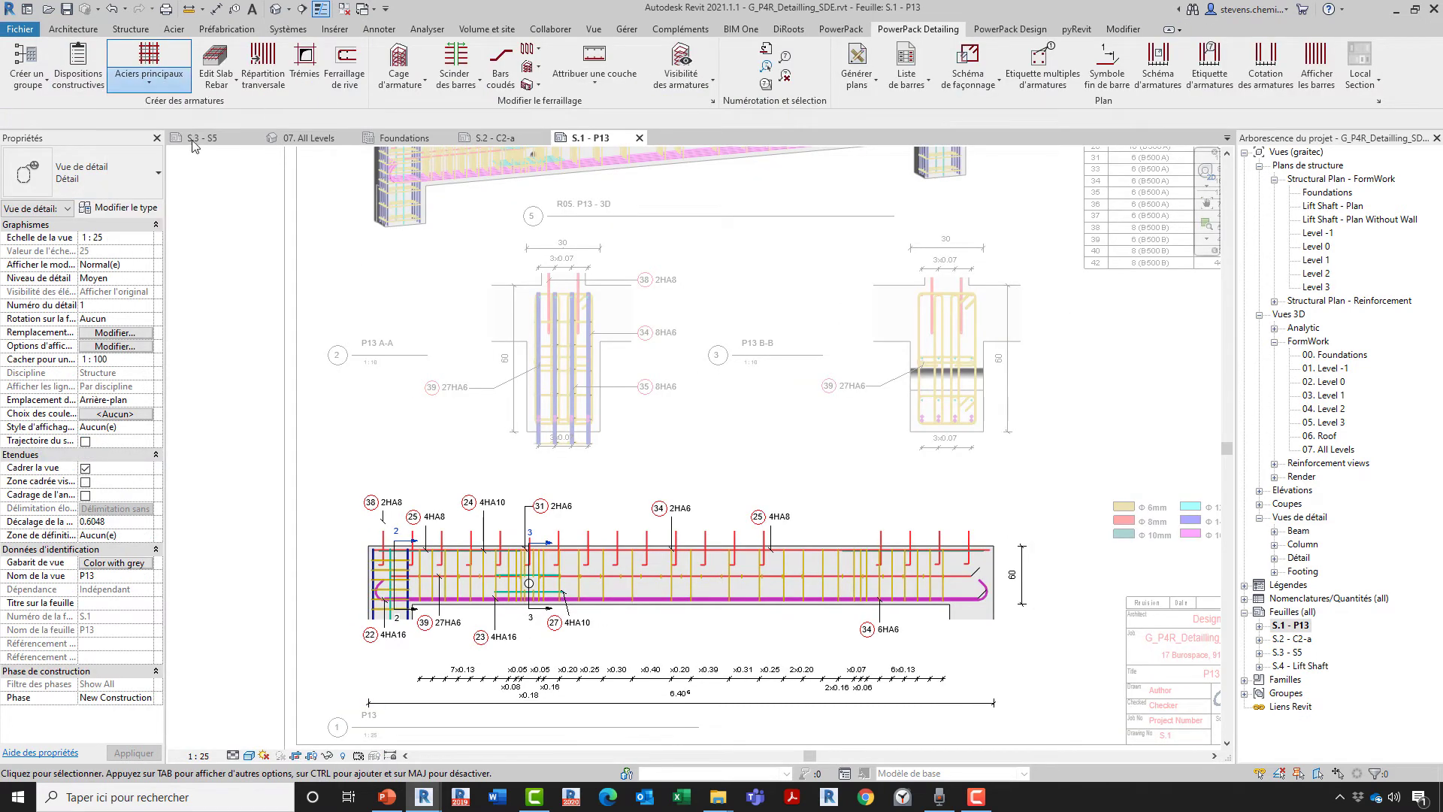
{"action": "left_click", "coordinate": [615, 628]}
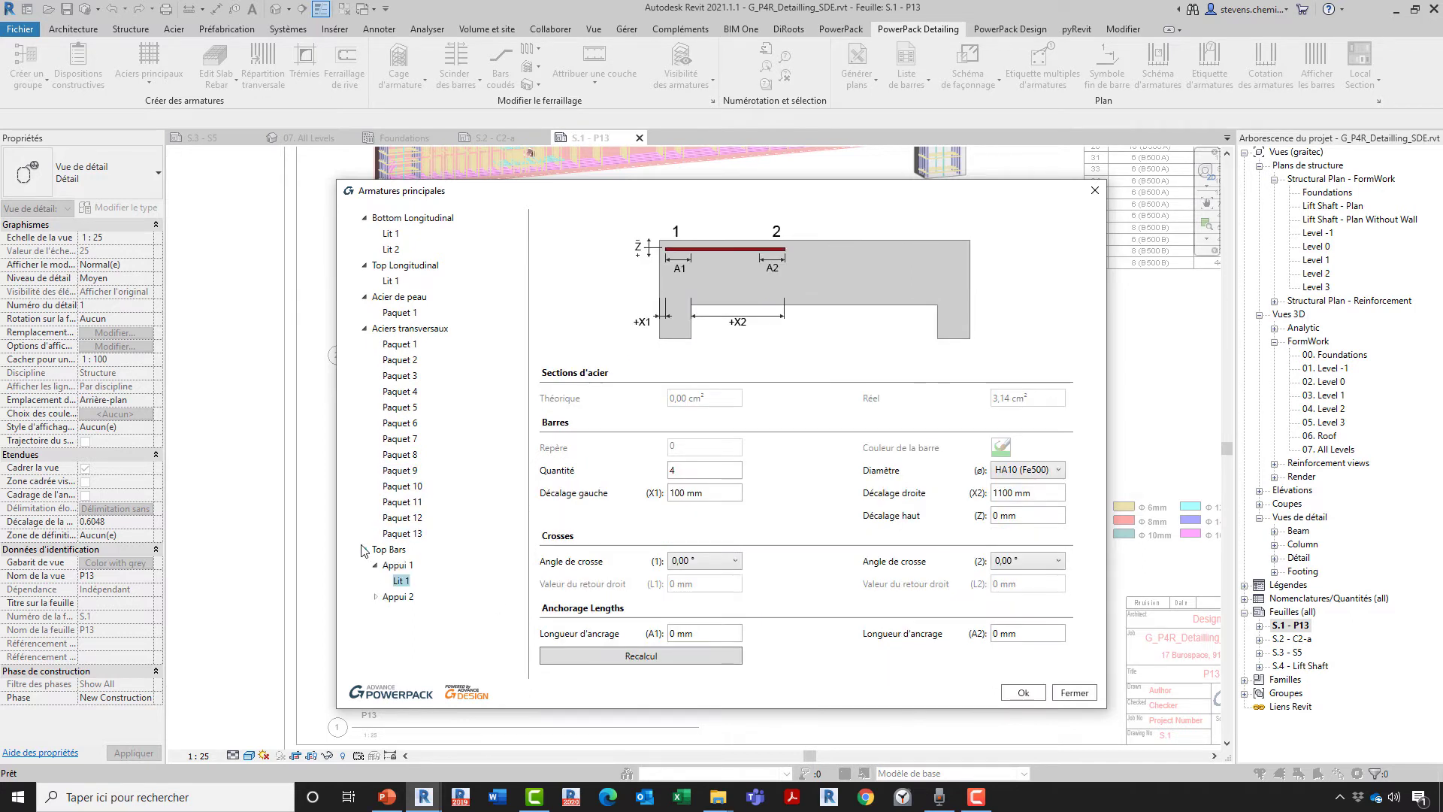
Close the beam's main reinforcement settings without generating bars and deactivate the P13 view on the sheet.
{"action": "left_click", "coordinate": [1074, 692]}
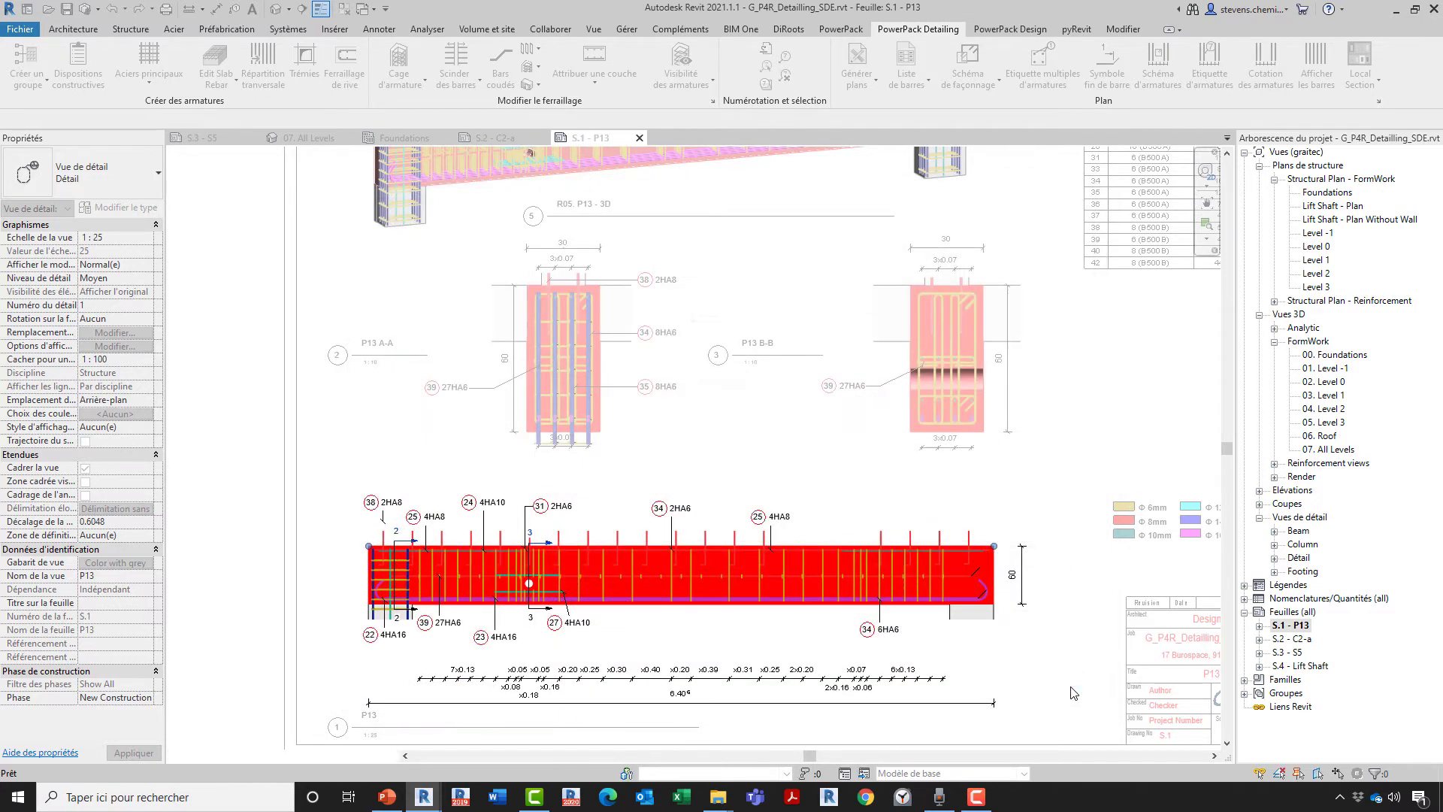
{"action": "left_click", "coordinate": [762, 497]}
{"action": "left_click", "coordinate": [149, 75]}
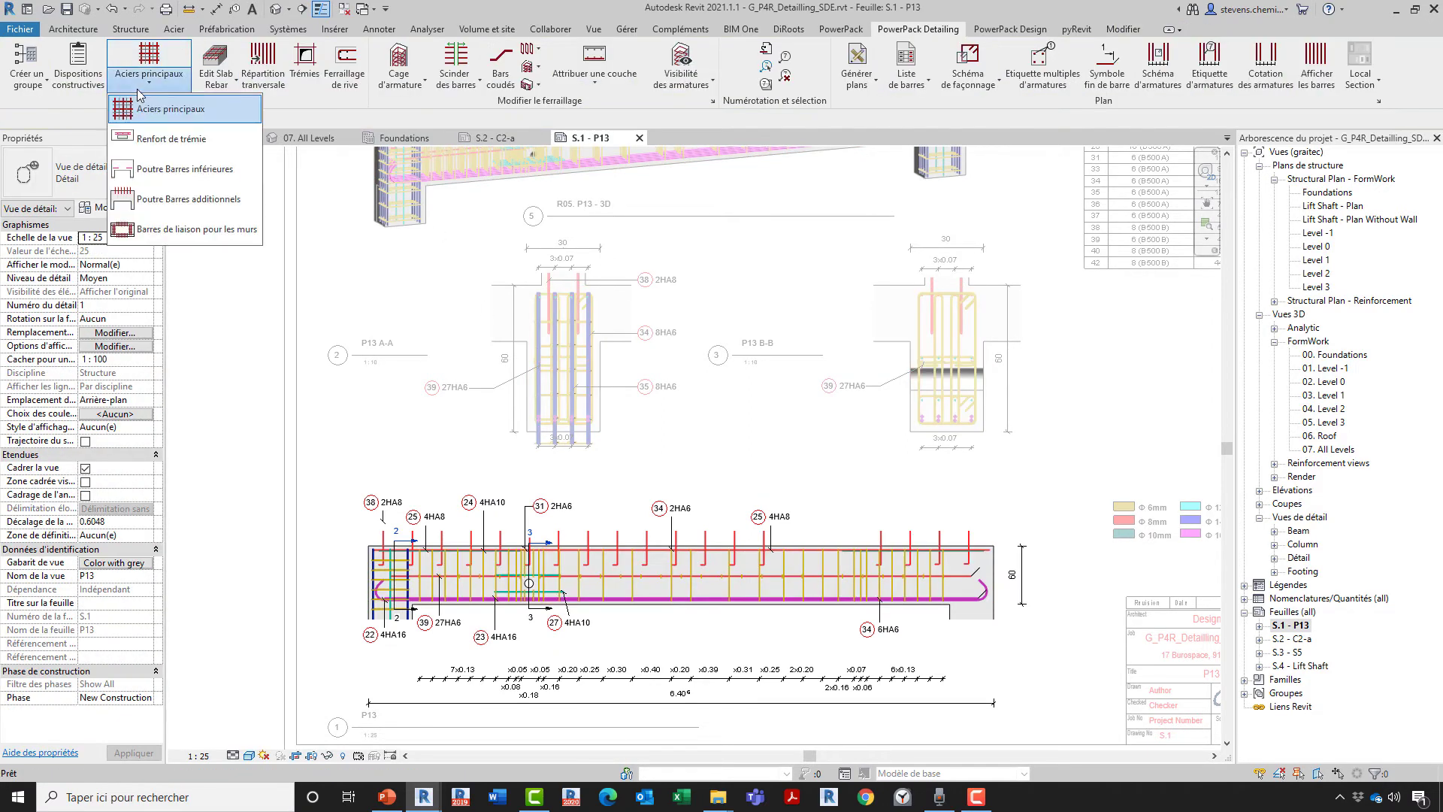
{"action": "left_click", "coordinate": [284, 386]}
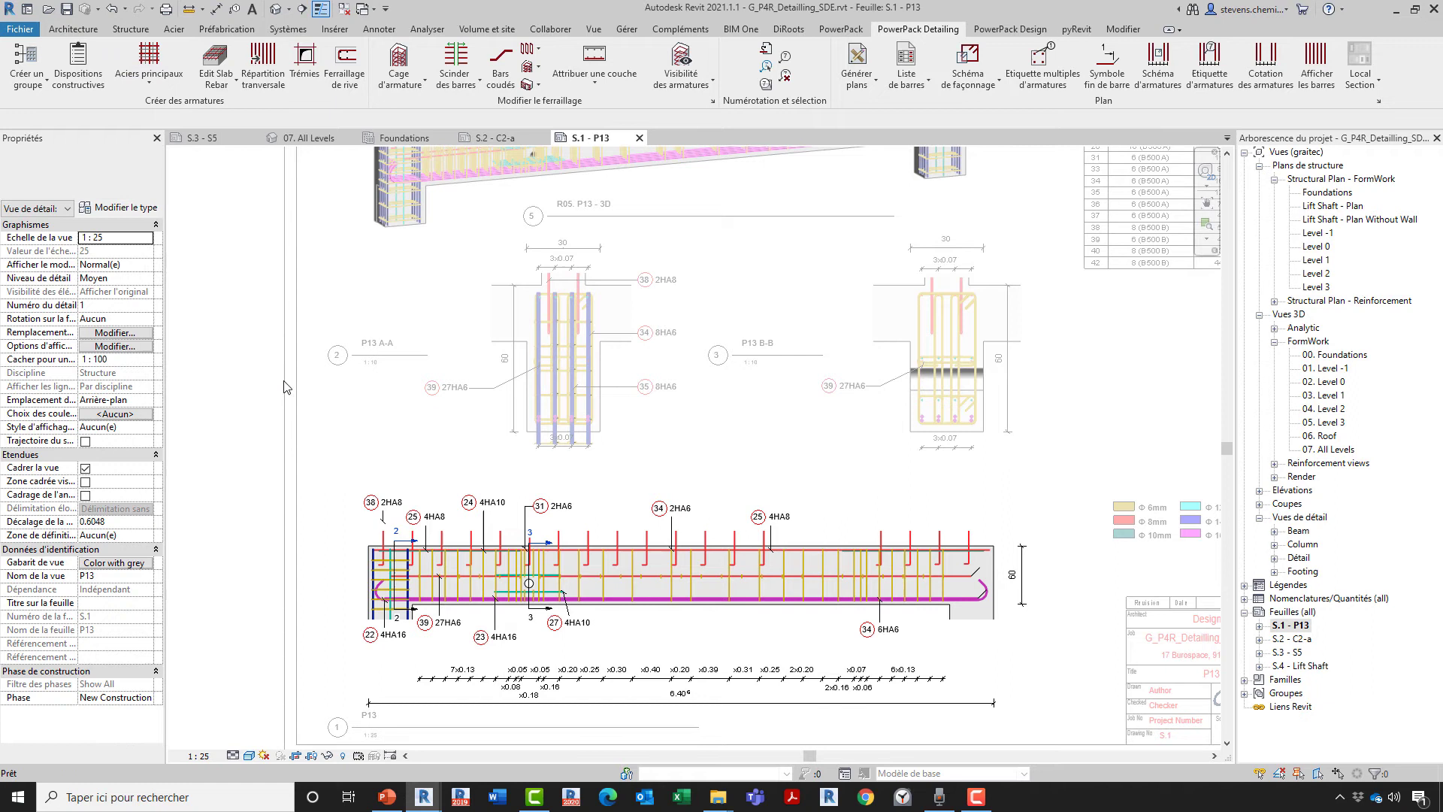
{"action": "scroll", "coordinate": [283, 400], "scroll_direction": "down", "scroll_amount": 1}
{"action": "scroll", "coordinate": [275, 418], "scroll_direction": "down", "scroll_amount": 3}
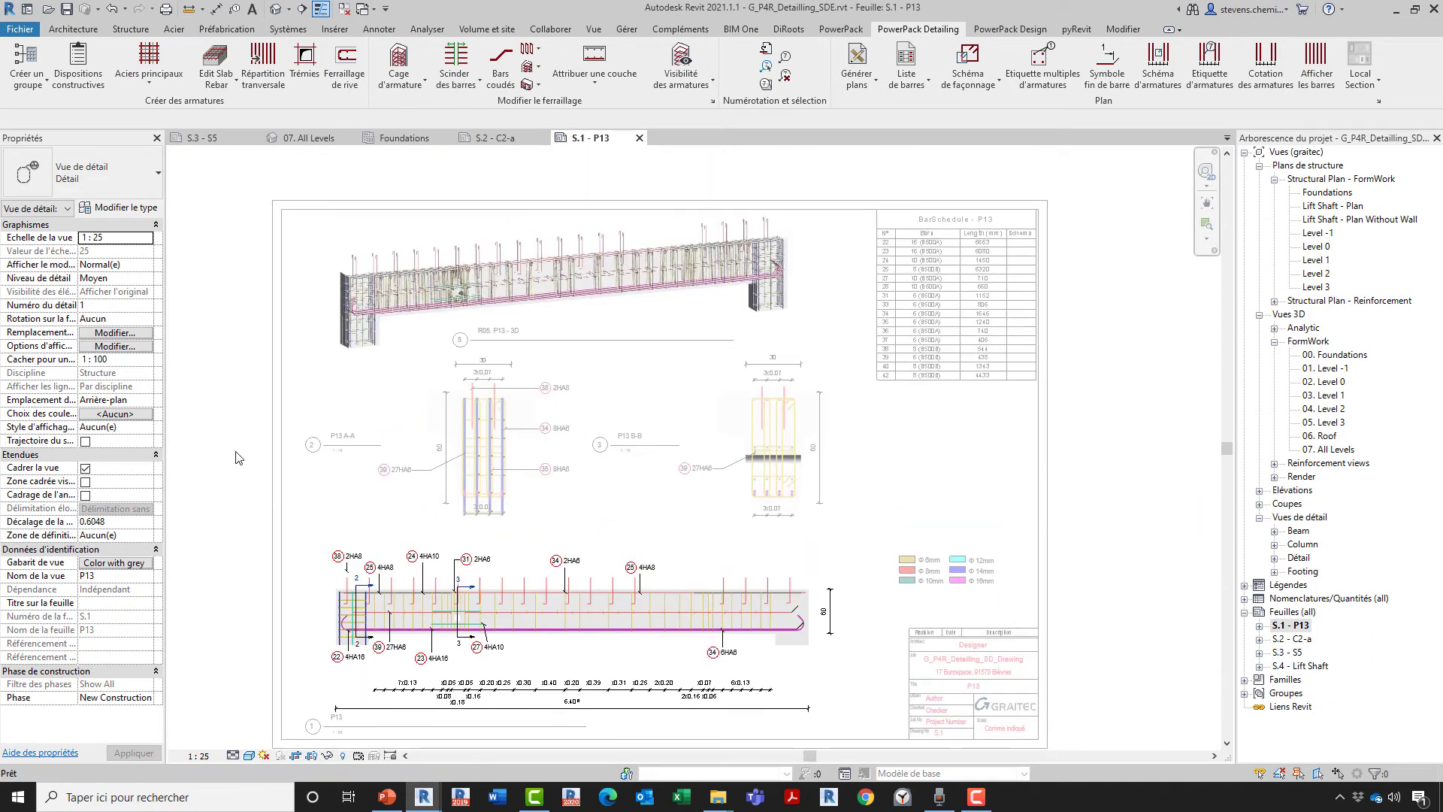
{"action": "double_click", "coordinate": [216, 418]}
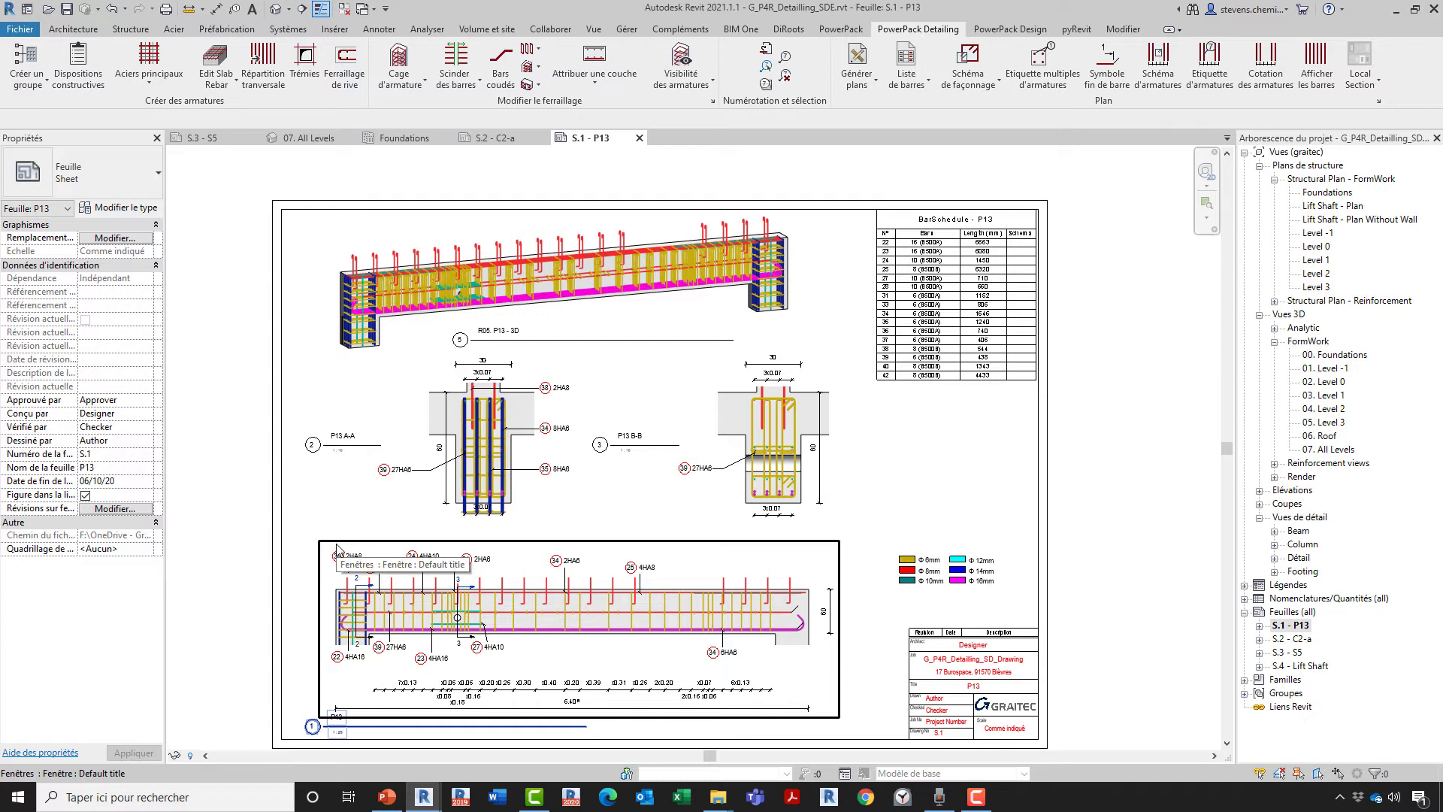
Switch to the G_P4R-Detailling_VLB project and examine its reinforced beams in the 3D view and the save option for rebar cages (Cage d'armature).
{"action": "mouse_move", "coordinate": [433, 803]}
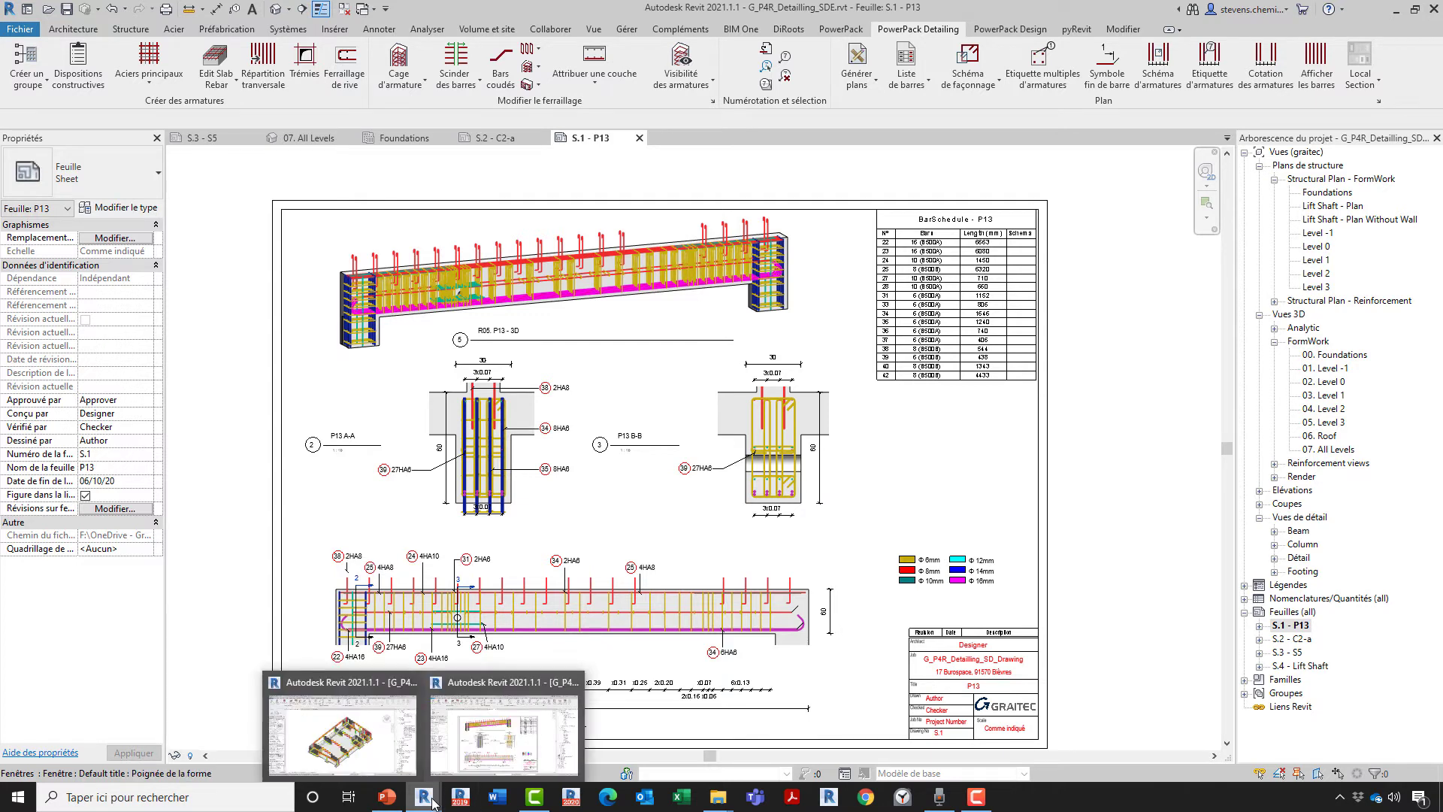
{"action": "left_click", "coordinate": [342, 733]}
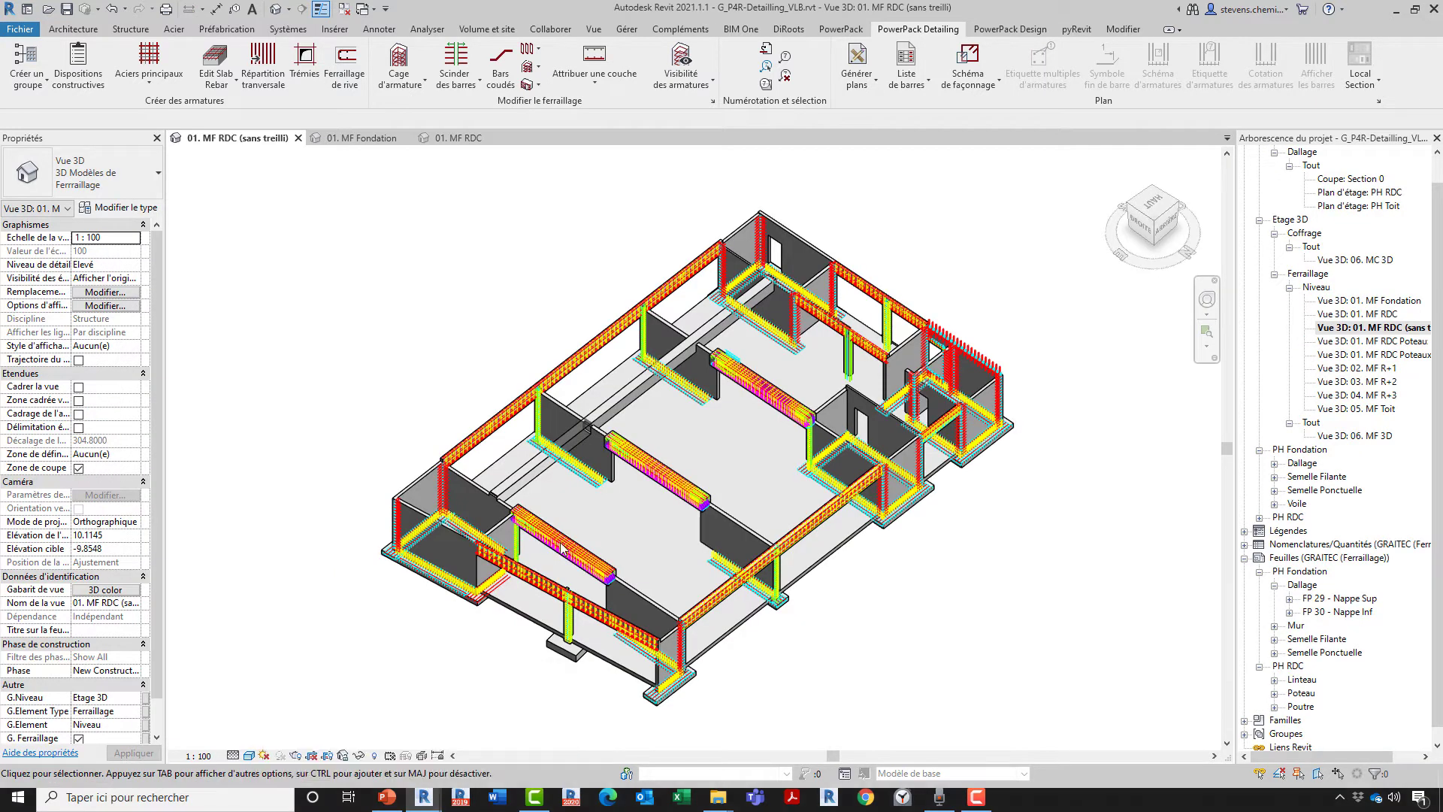
{"action": "scroll", "coordinate": [553, 494], "scroll_direction": "up", "scroll_amount": 5}
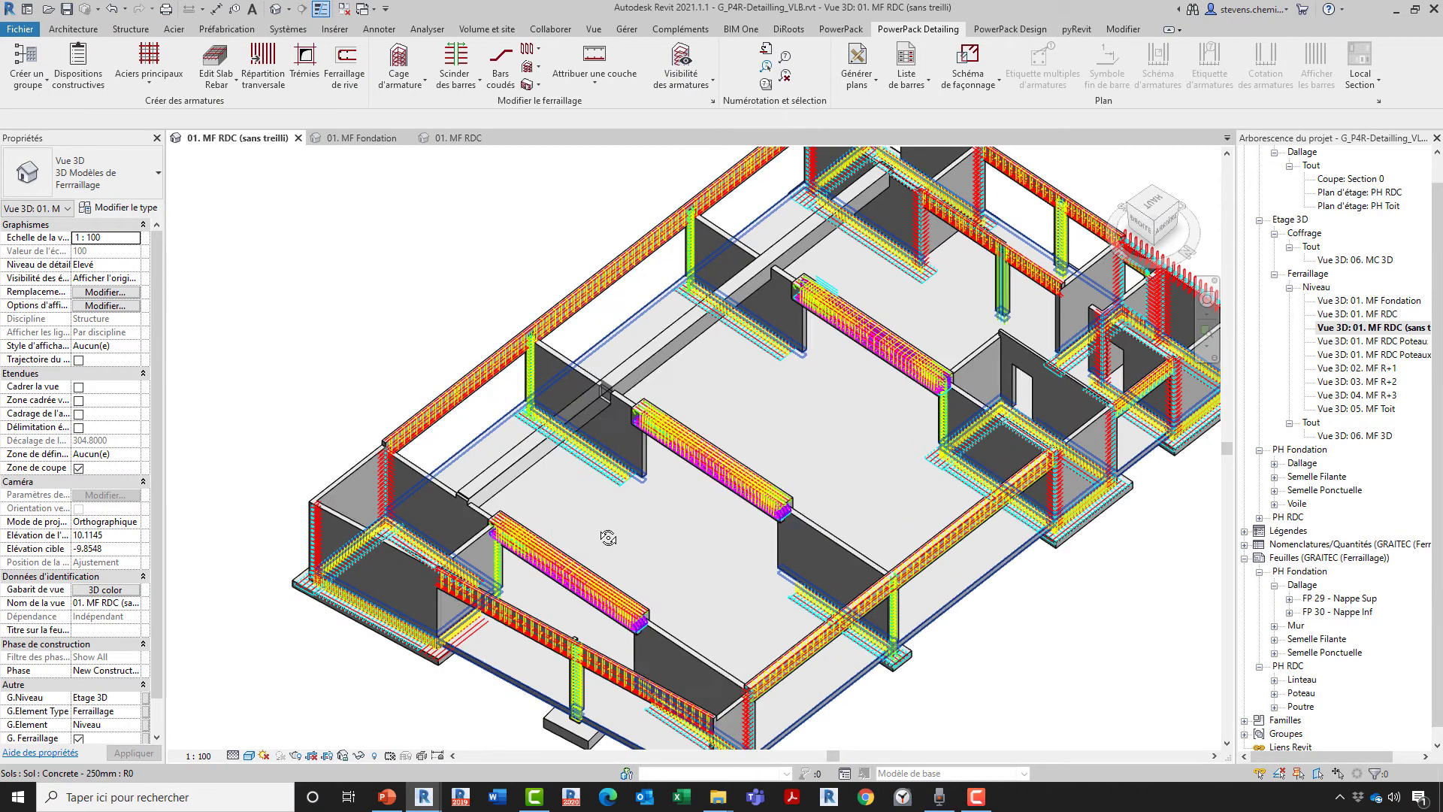
{"action": "scroll", "coordinate": [507, 478], "scroll_direction": "up", "scroll_amount": 3}
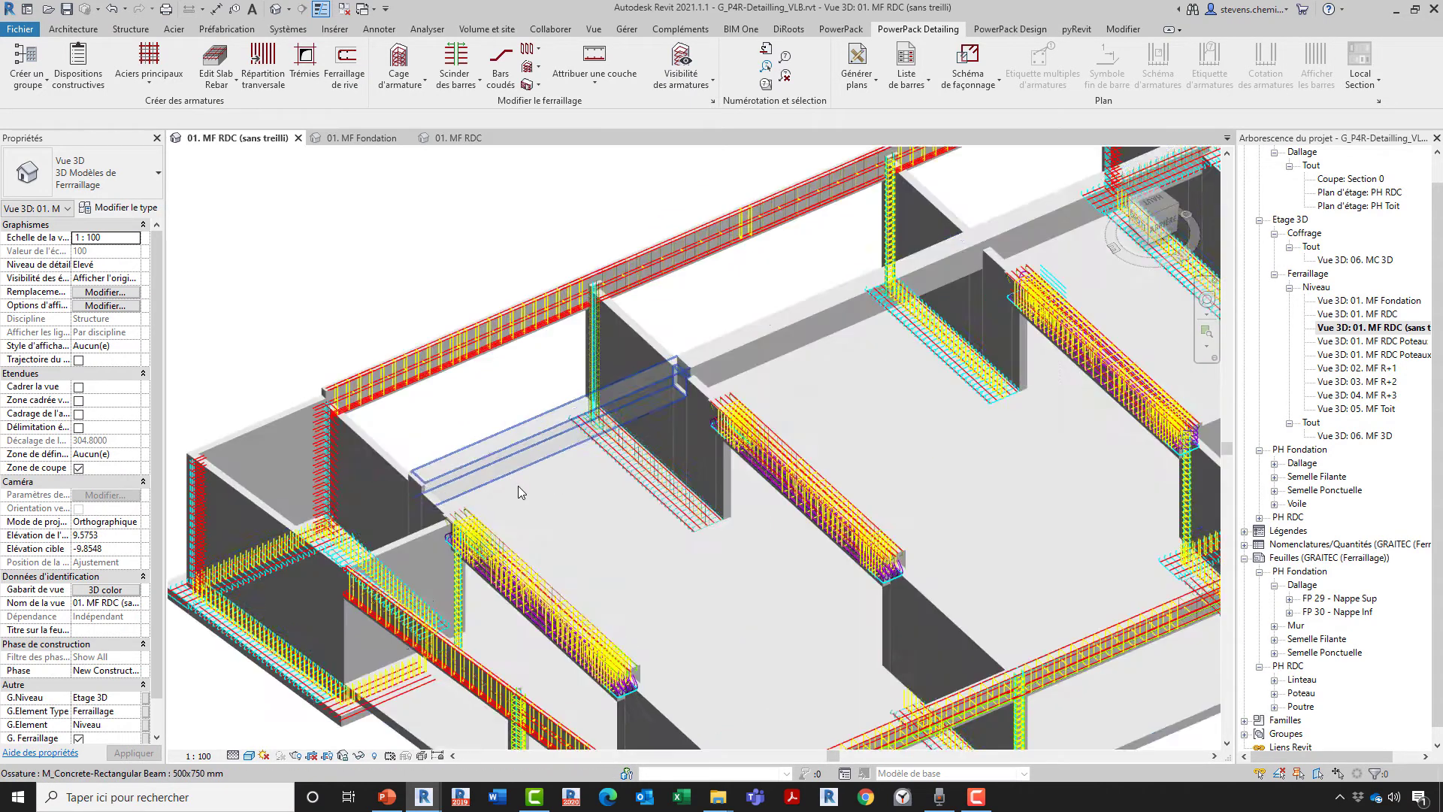
{"action": "middle_click_drag", "start_coordinate": [522, 499], "coordinate": [842, 474], "text": "shift"}
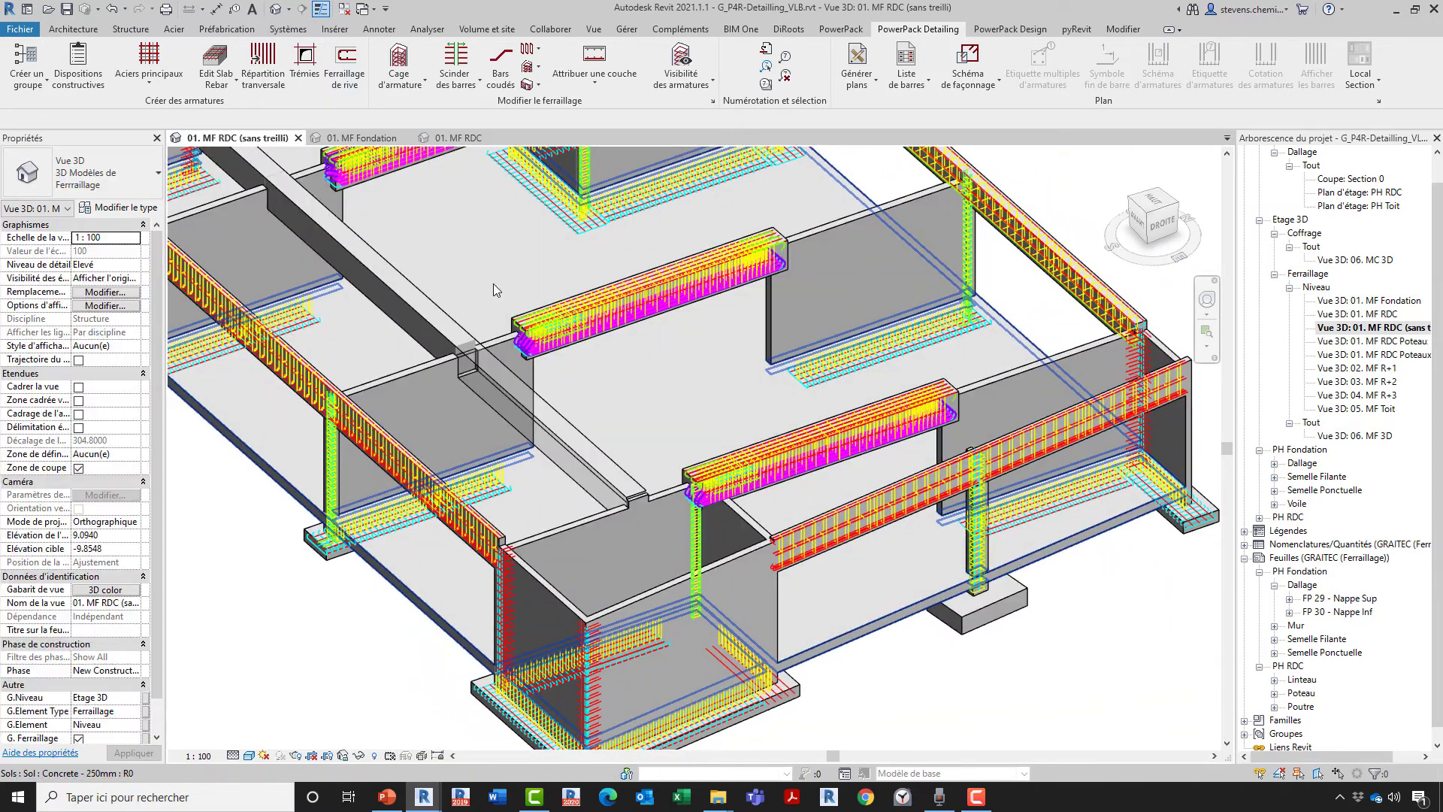
{"action": "scroll", "coordinate": [493, 283], "scroll_direction": "up", "scroll_amount": 5}
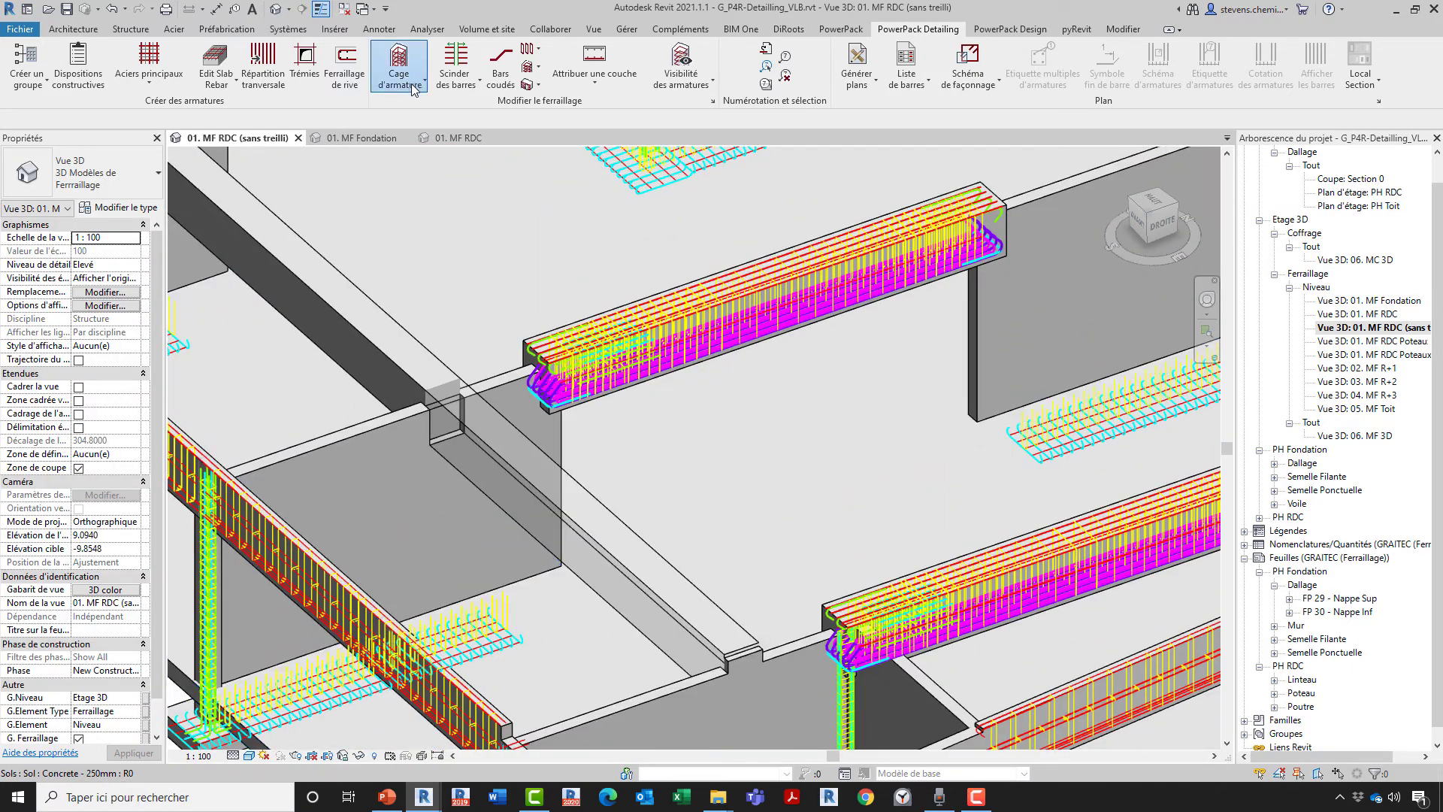
{"action": "left_click", "coordinate": [412, 83]}
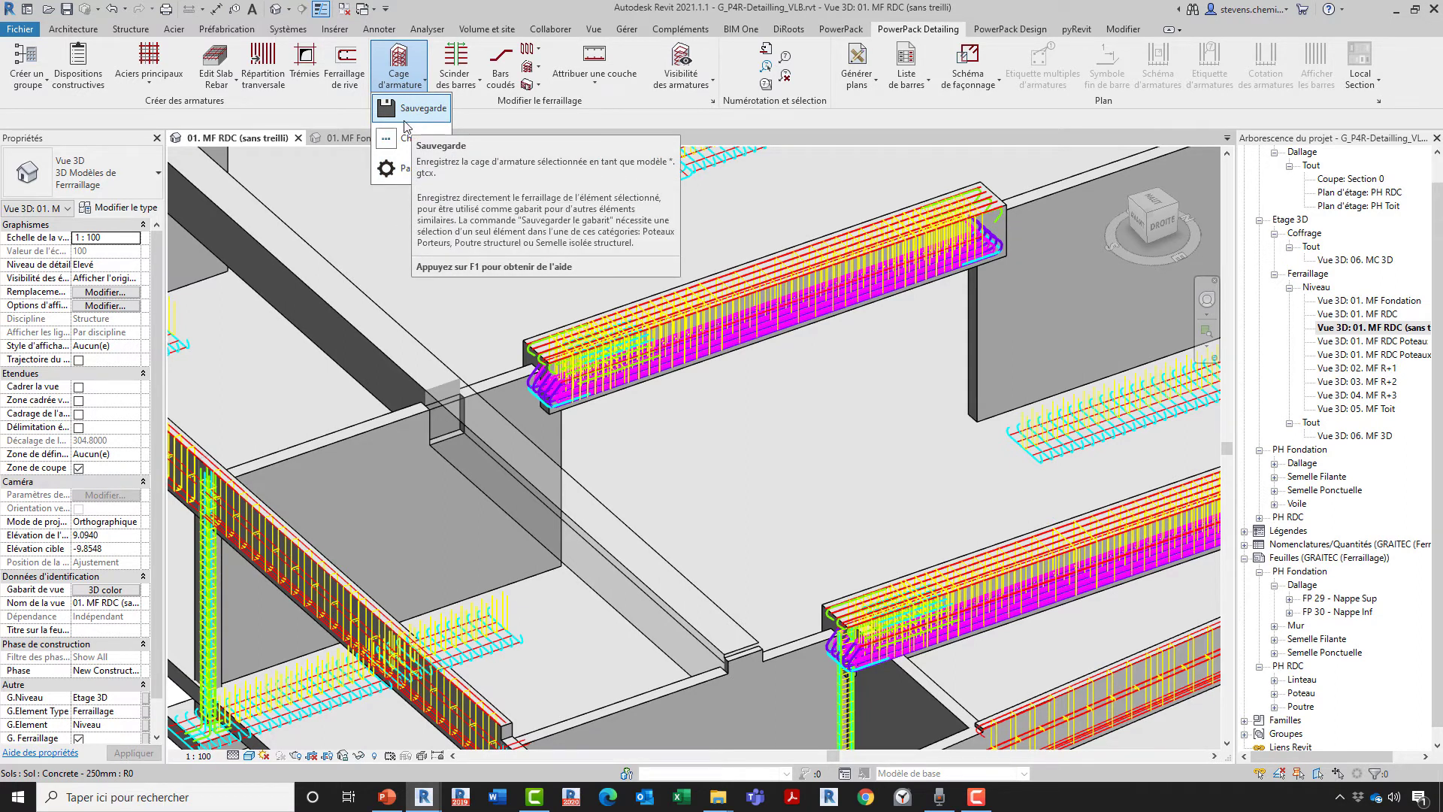
{"action": "left_click", "coordinate": [714, 358]}
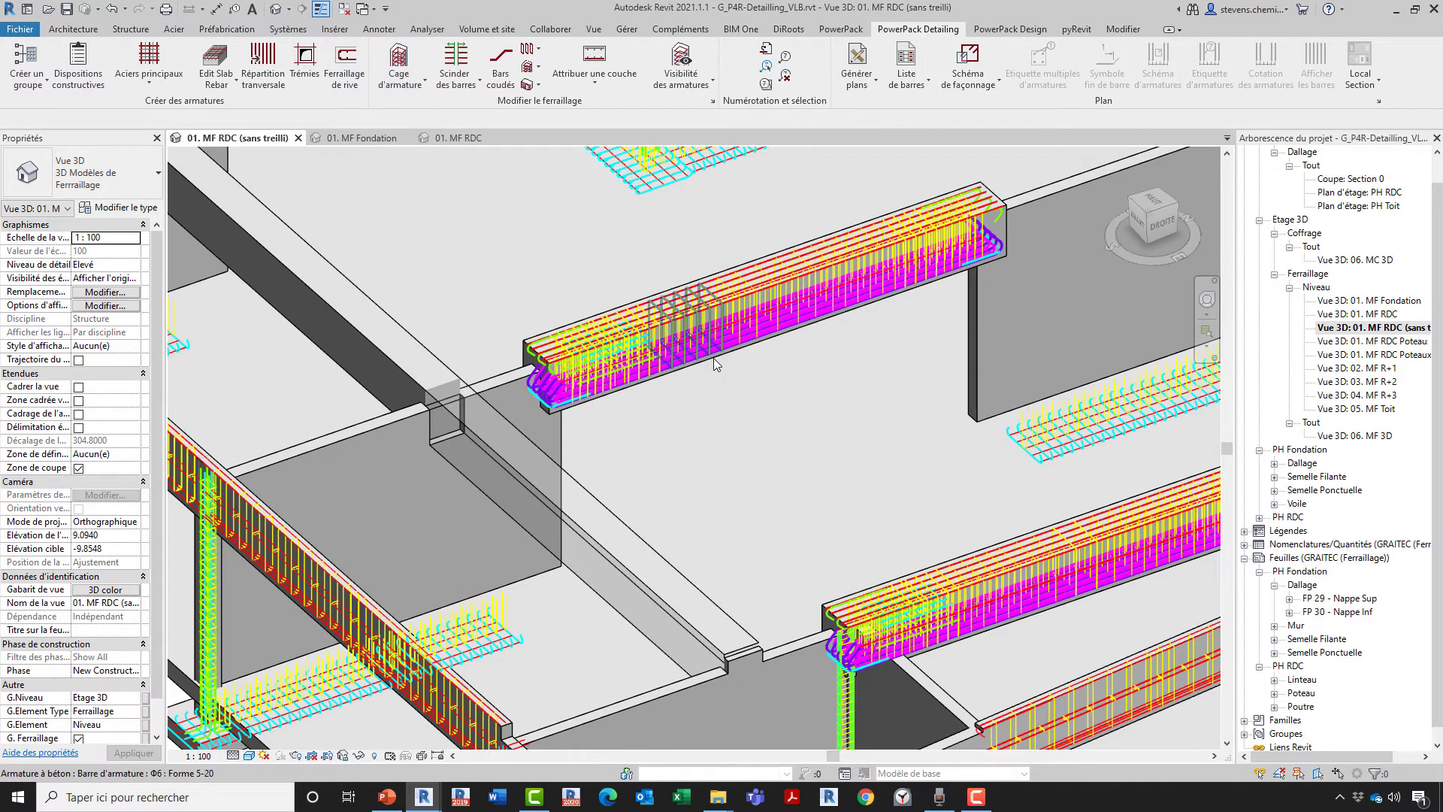
Open the save option for the rebar cage of the reinforced 600x750 mm beam, examine the available file types, and cancel without saving.
{"action": "left_click", "coordinate": [695, 365]}
{"action": "left_click", "coordinate": [683, 371]}
{"action": "left_click", "coordinate": [918, 29]}
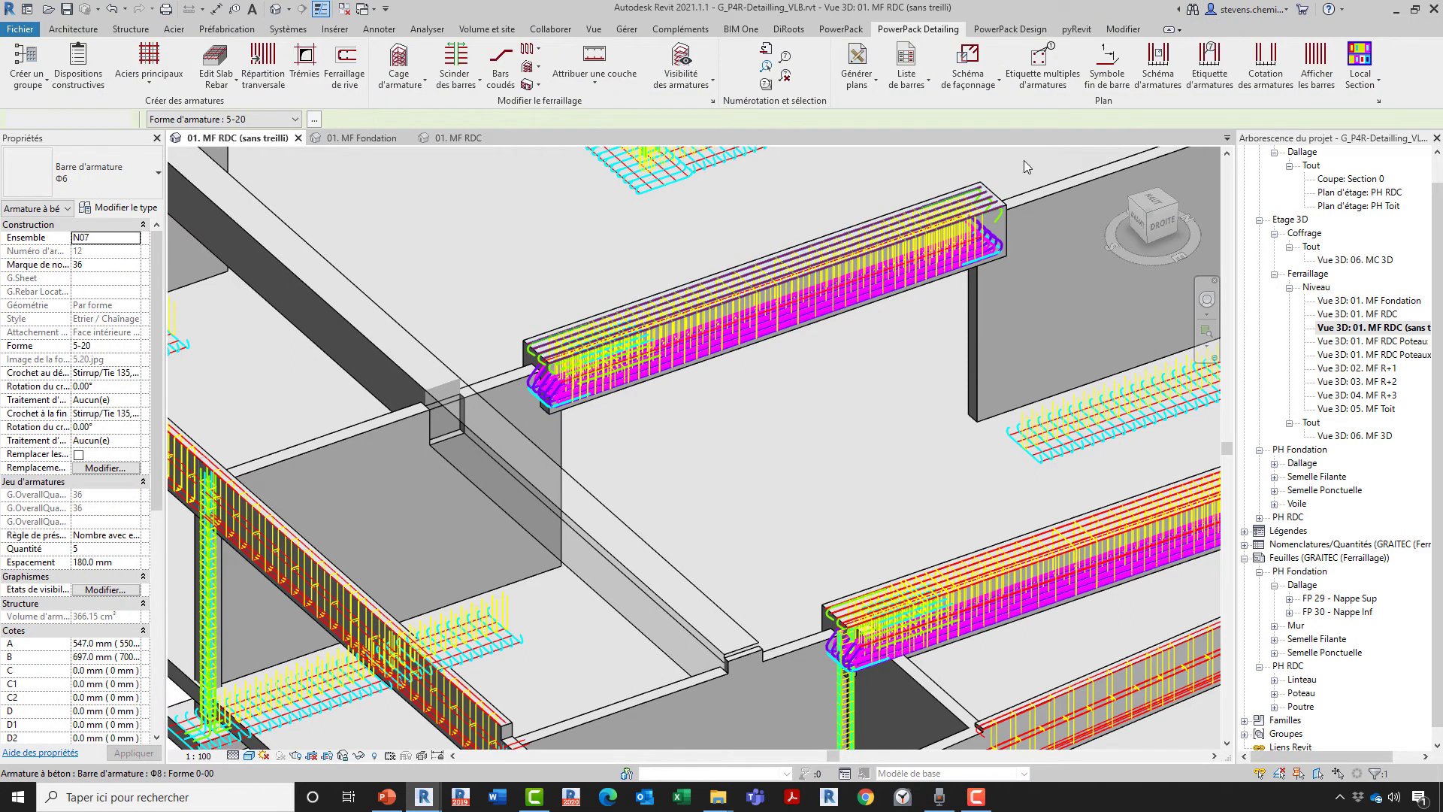
{"action": "scroll", "coordinate": [1018, 224], "scroll_direction": "up", "scroll_amount": 3}
{"action": "scroll", "coordinate": [1041, 212], "scroll_direction": "up", "scroll_amount": 1}
{"action": "left_click", "coordinate": [1034, 206]}
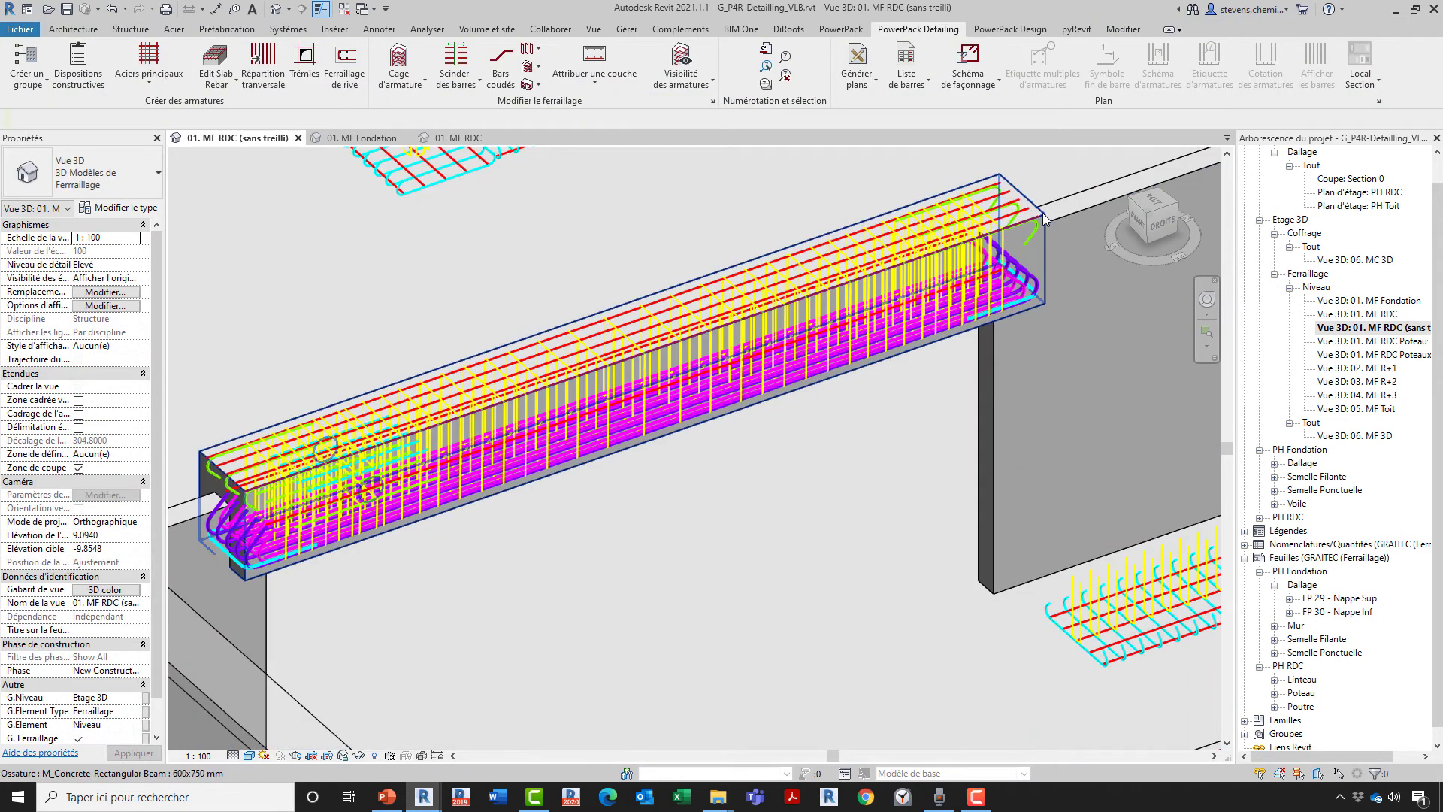
{"action": "left_click", "coordinate": [917, 30]}
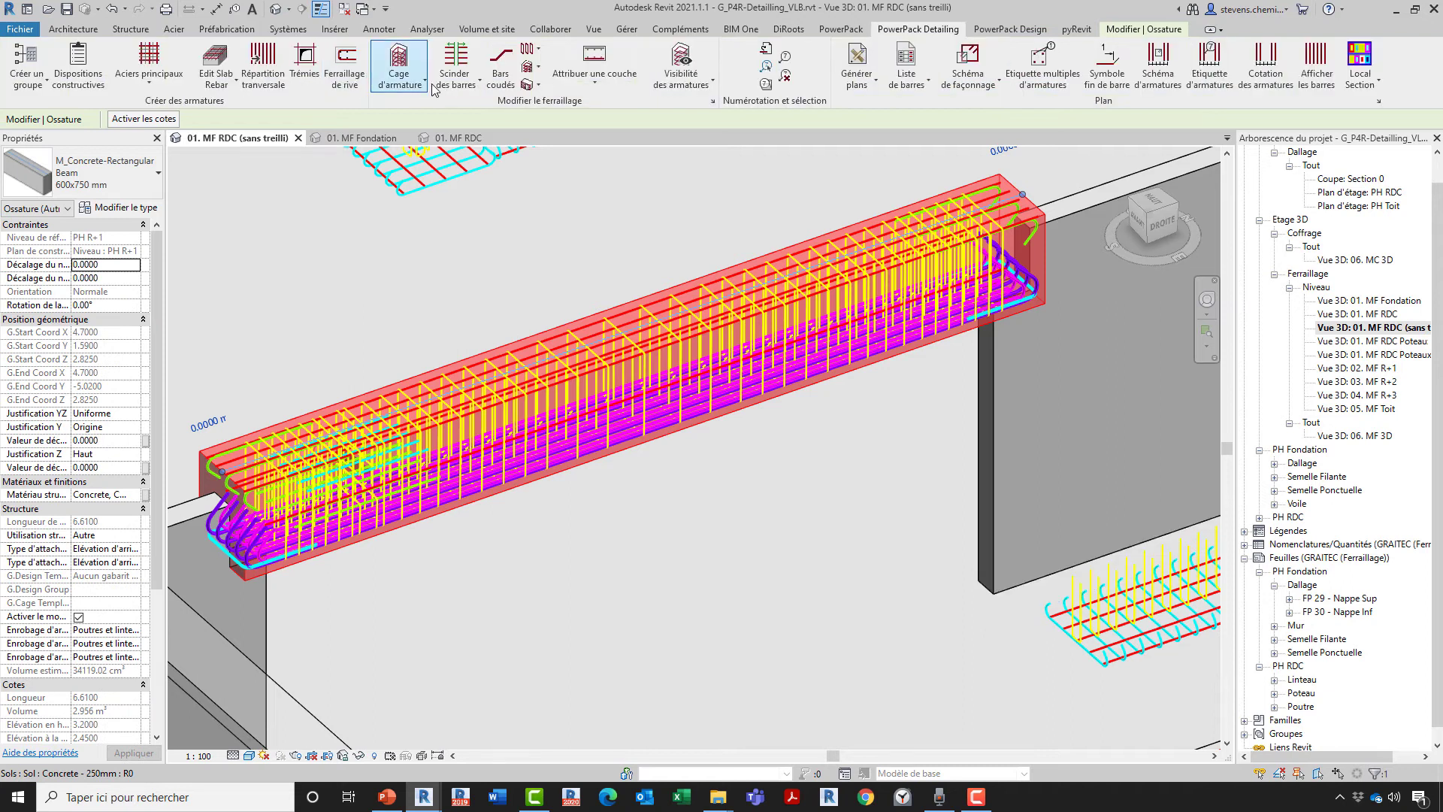
{"action": "left_click", "coordinate": [426, 84]}
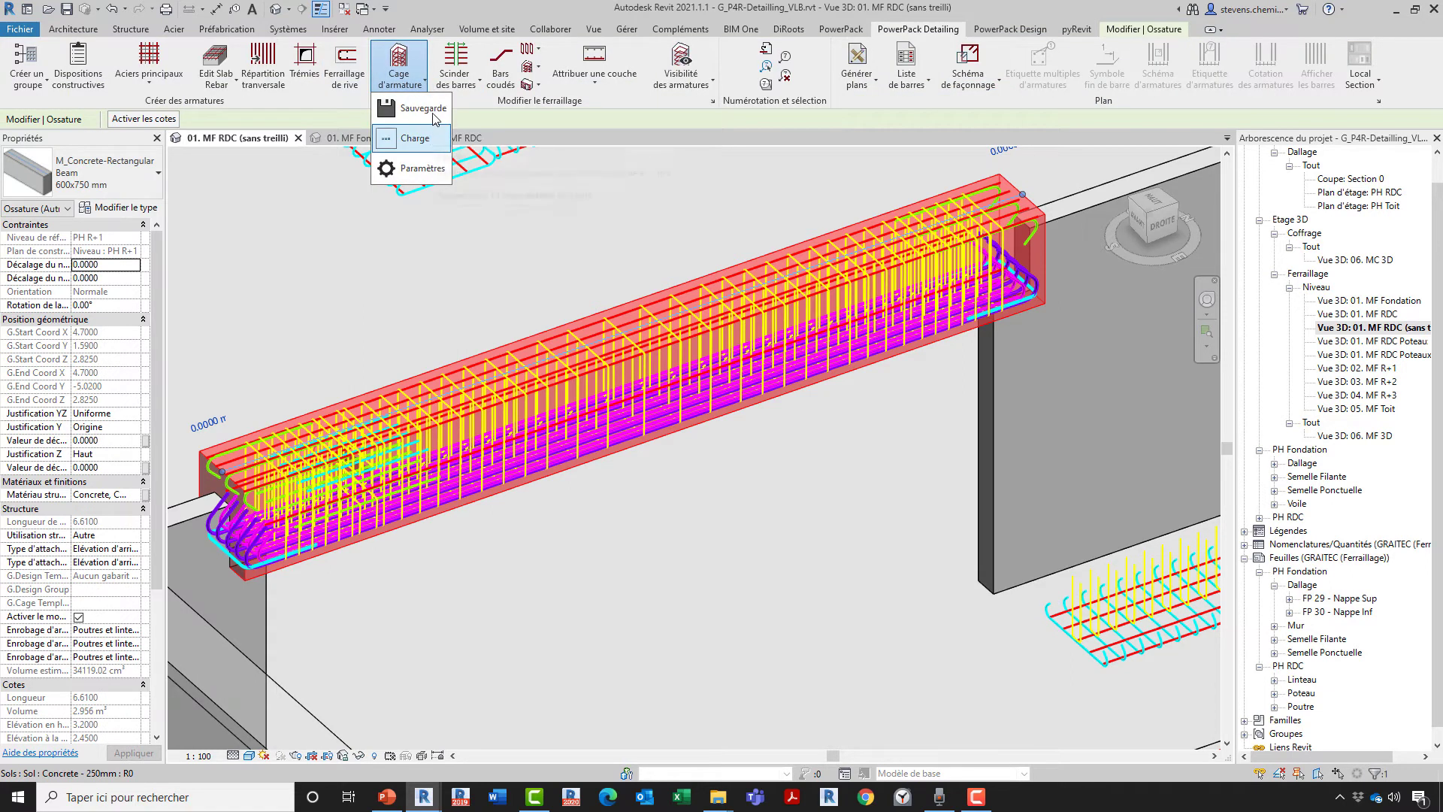
{"action": "left_click", "coordinate": [433, 113]}
{"action": "left_click", "coordinate": [729, 432]}
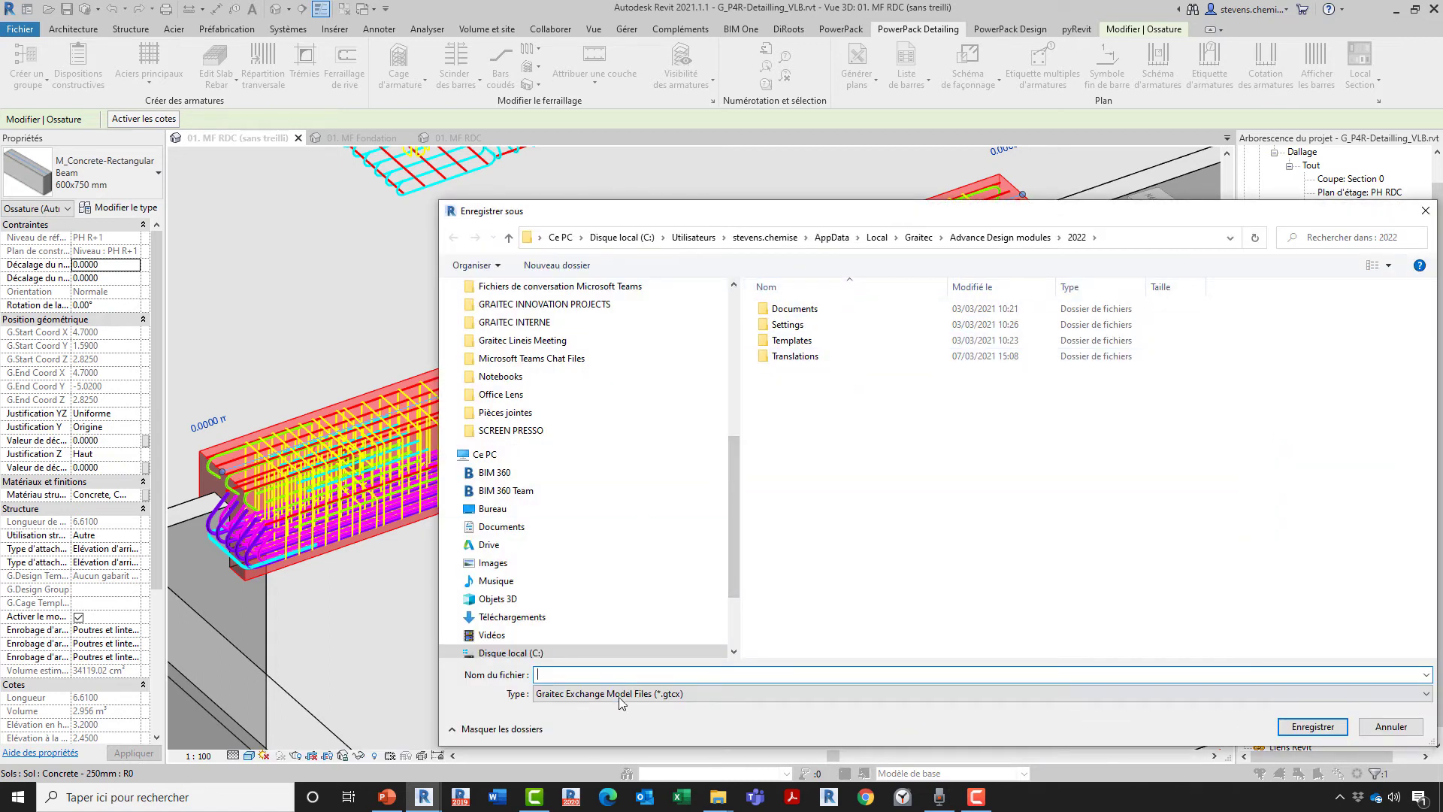
{"action": "left_click", "coordinate": [620, 700]}
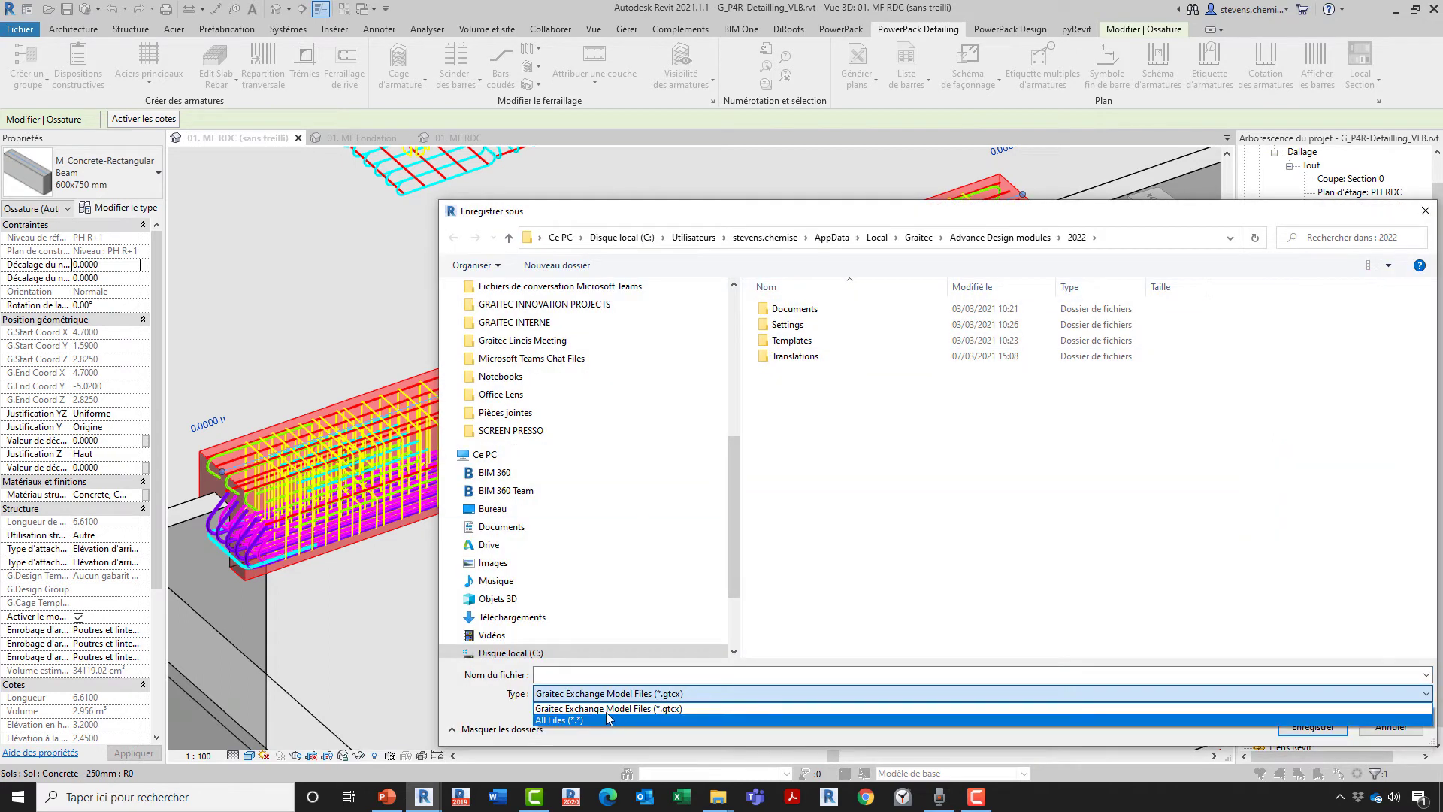
{"action": "key", "text": "Escape"}
{"action": "key", "text": "Escape"}
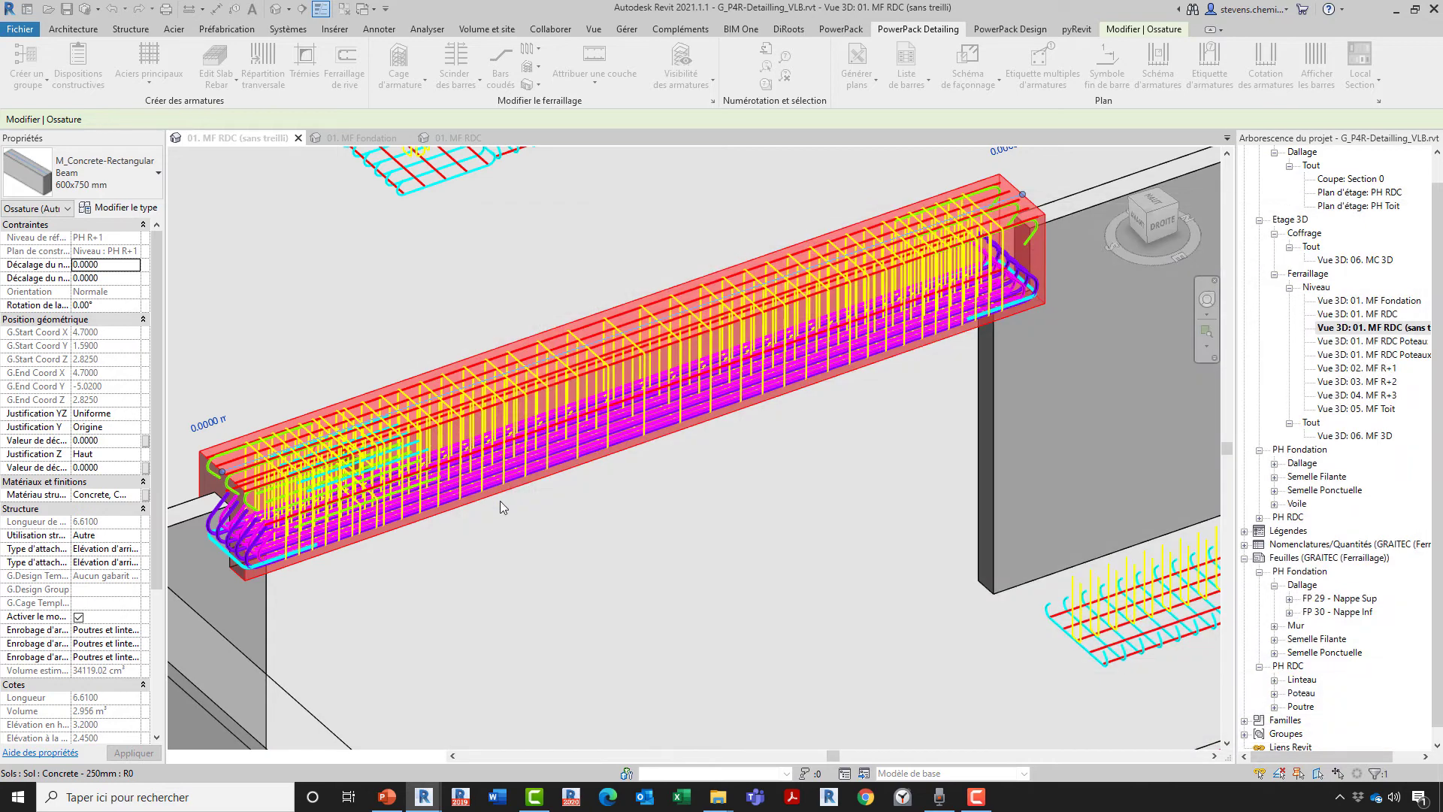
Load the POUTRE.gtcx rebar cage from the webinar 17 folder onto the unreinforced 500x750 mm beam and accept the template warning.
{"action": "scroll", "coordinate": [499, 501], "scroll_direction": "down", "scroll_amount": 2}
{"action": "key", "text": "Escape"}
{"action": "middle_click_drag", "start_coordinate": [472, 648], "coordinate": [658, 513]}
{"action": "scroll", "coordinate": [659, 516], "scroll_direction": "down", "scroll_amount": 2}
{"action": "middle_click_drag", "start_coordinate": [654, 601], "coordinate": [371, 615], "text": "shift"}
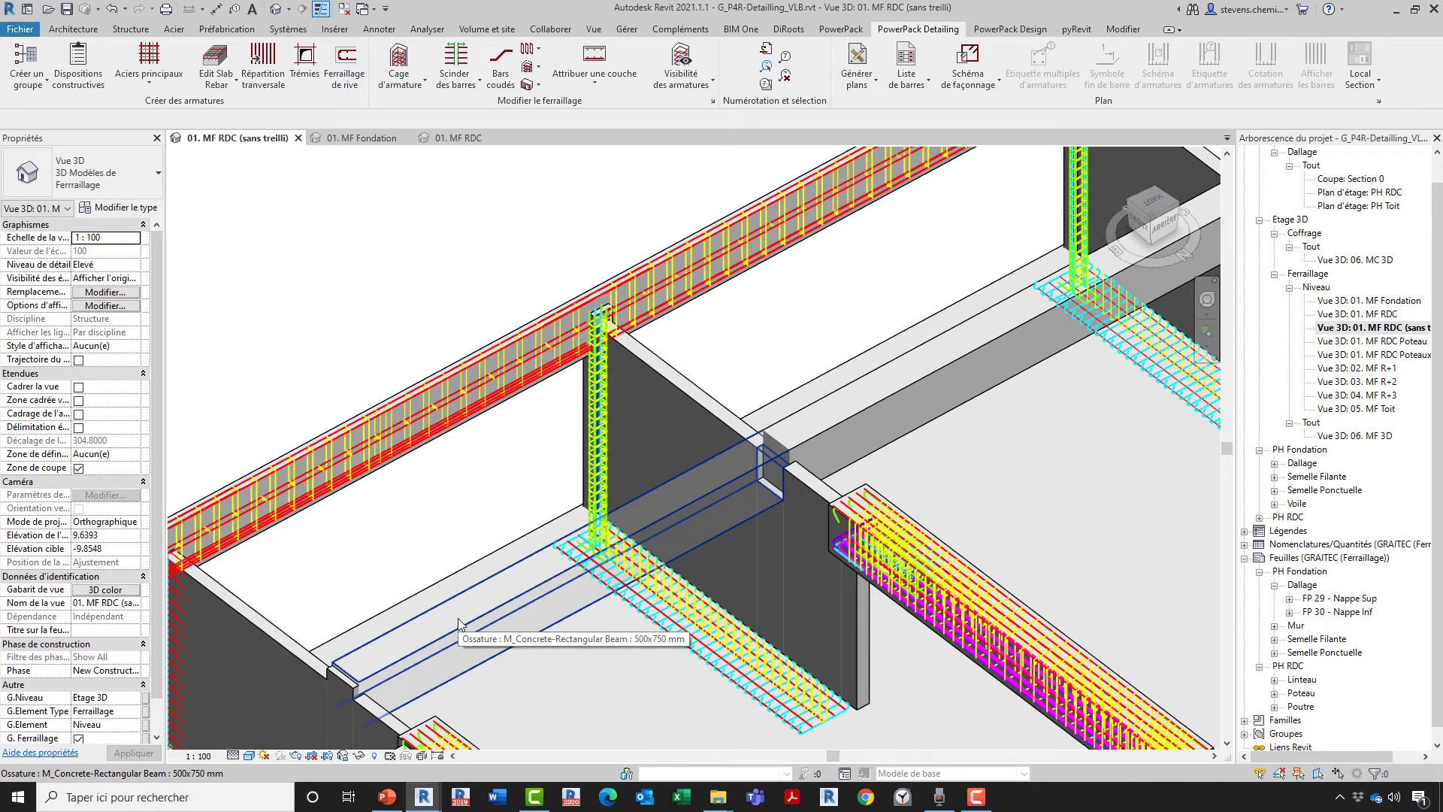
{"action": "middle_click_drag", "start_coordinate": [440, 619], "coordinate": [531, 563], "text": "shift"}
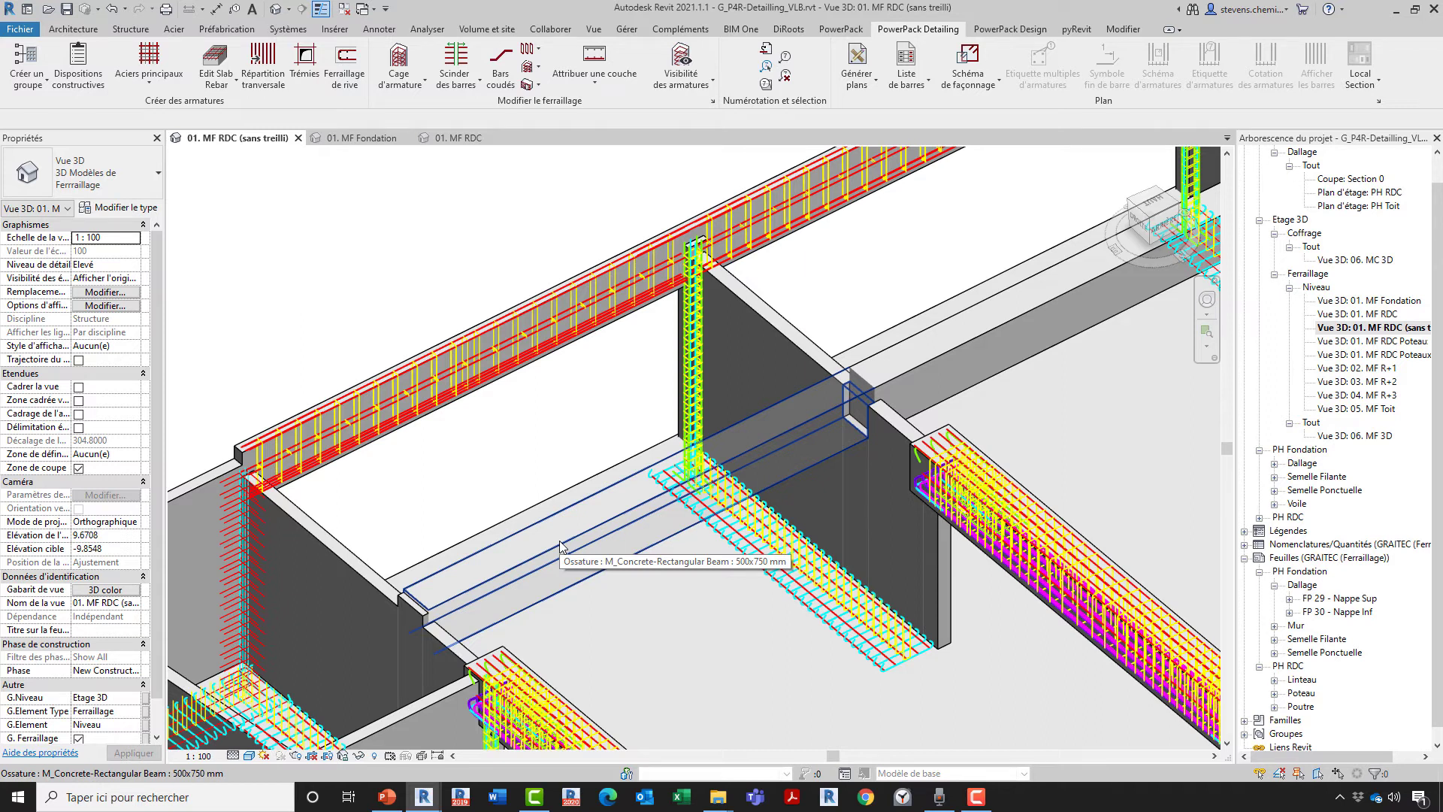
{"action": "left_click", "coordinate": [400, 74]}
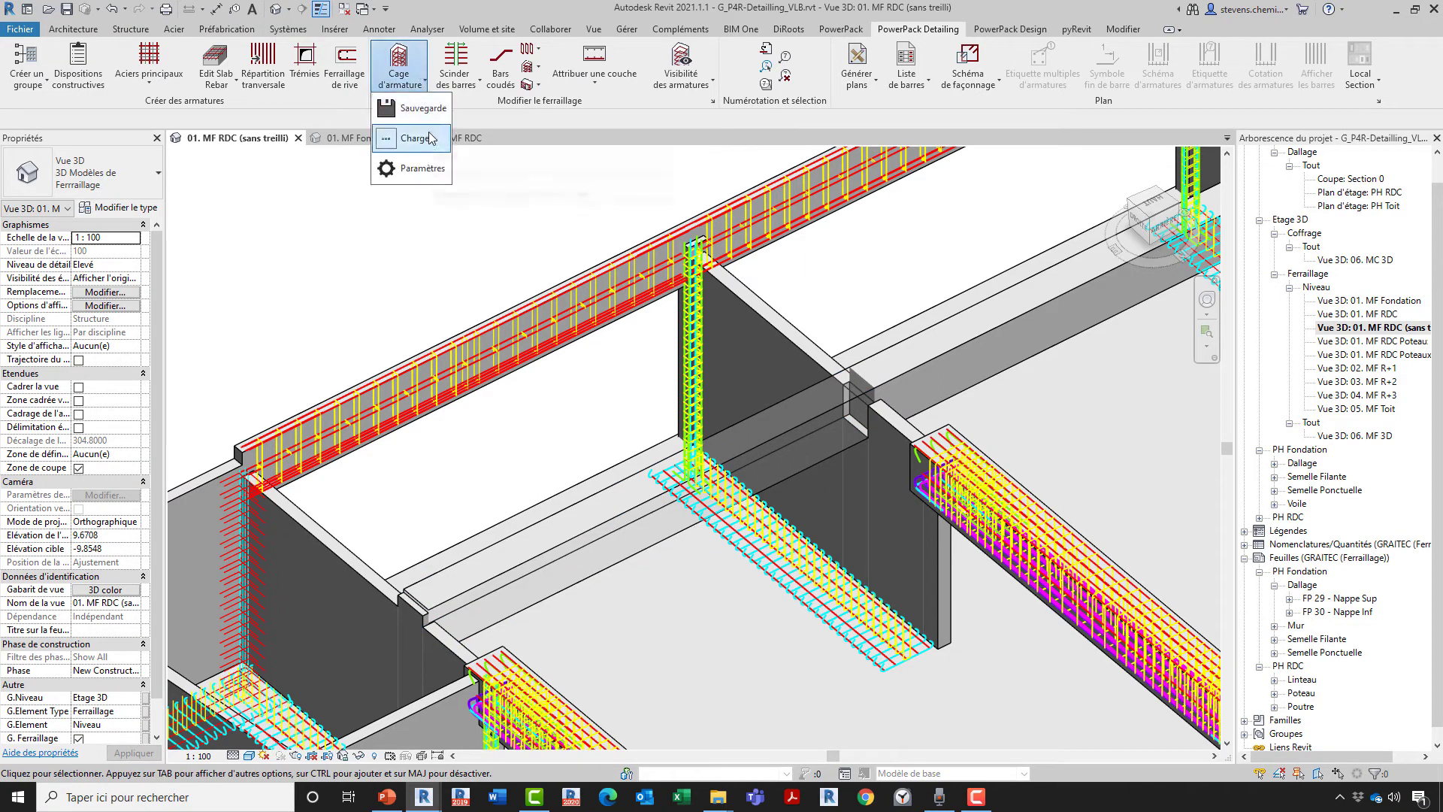
{"action": "left_click", "coordinate": [611, 538]}
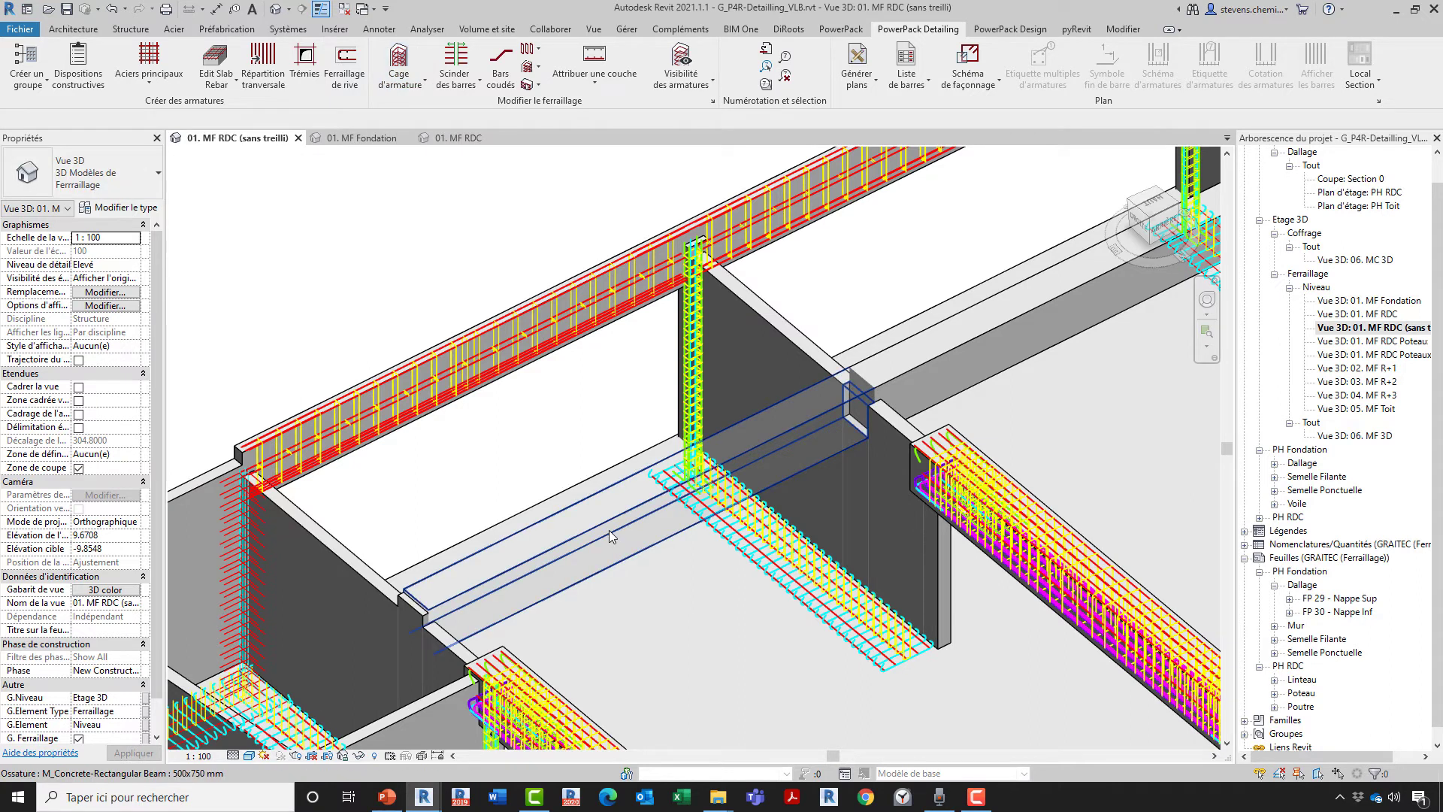
{"action": "left_click", "coordinate": [611, 537]}
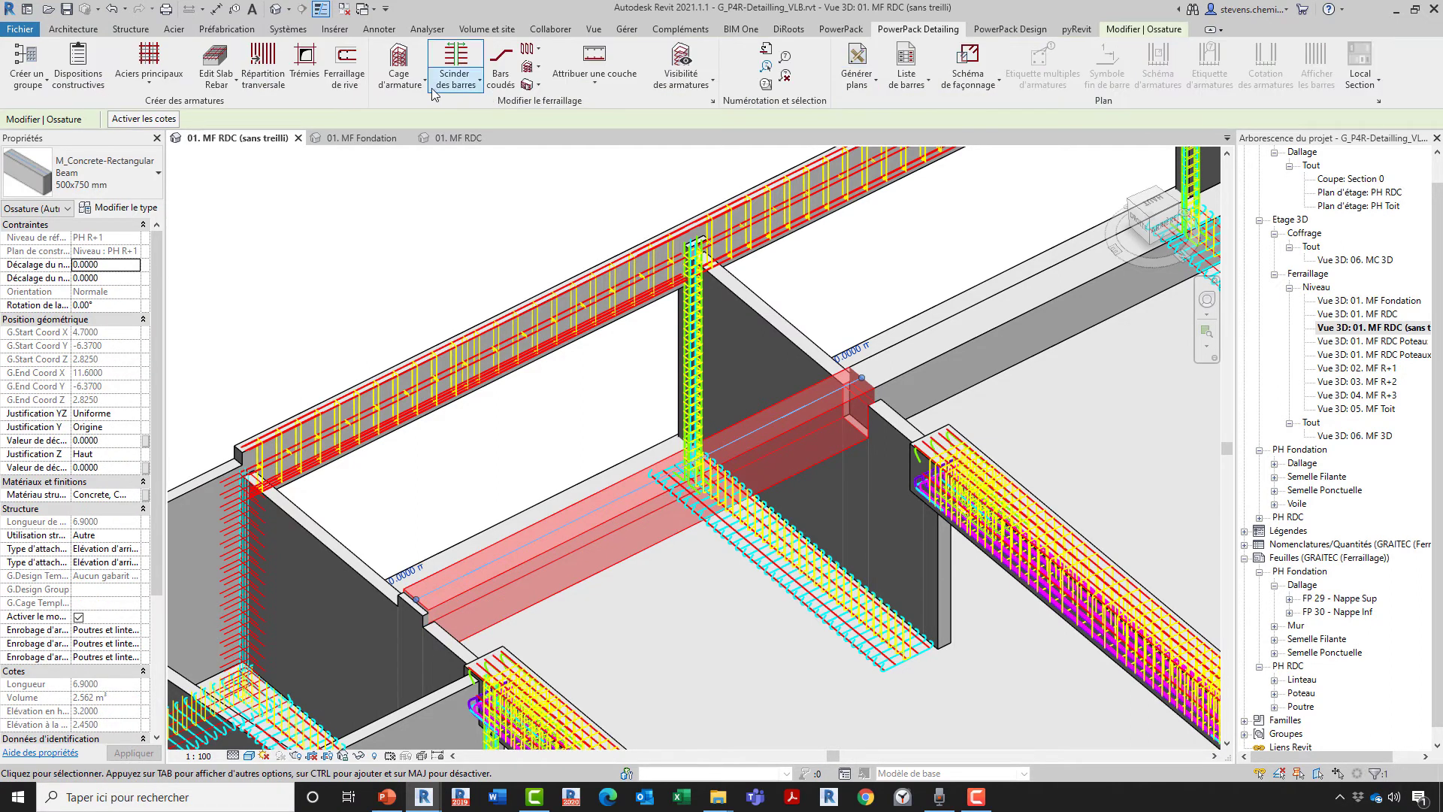
{"action": "left_click", "coordinate": [400, 76]}
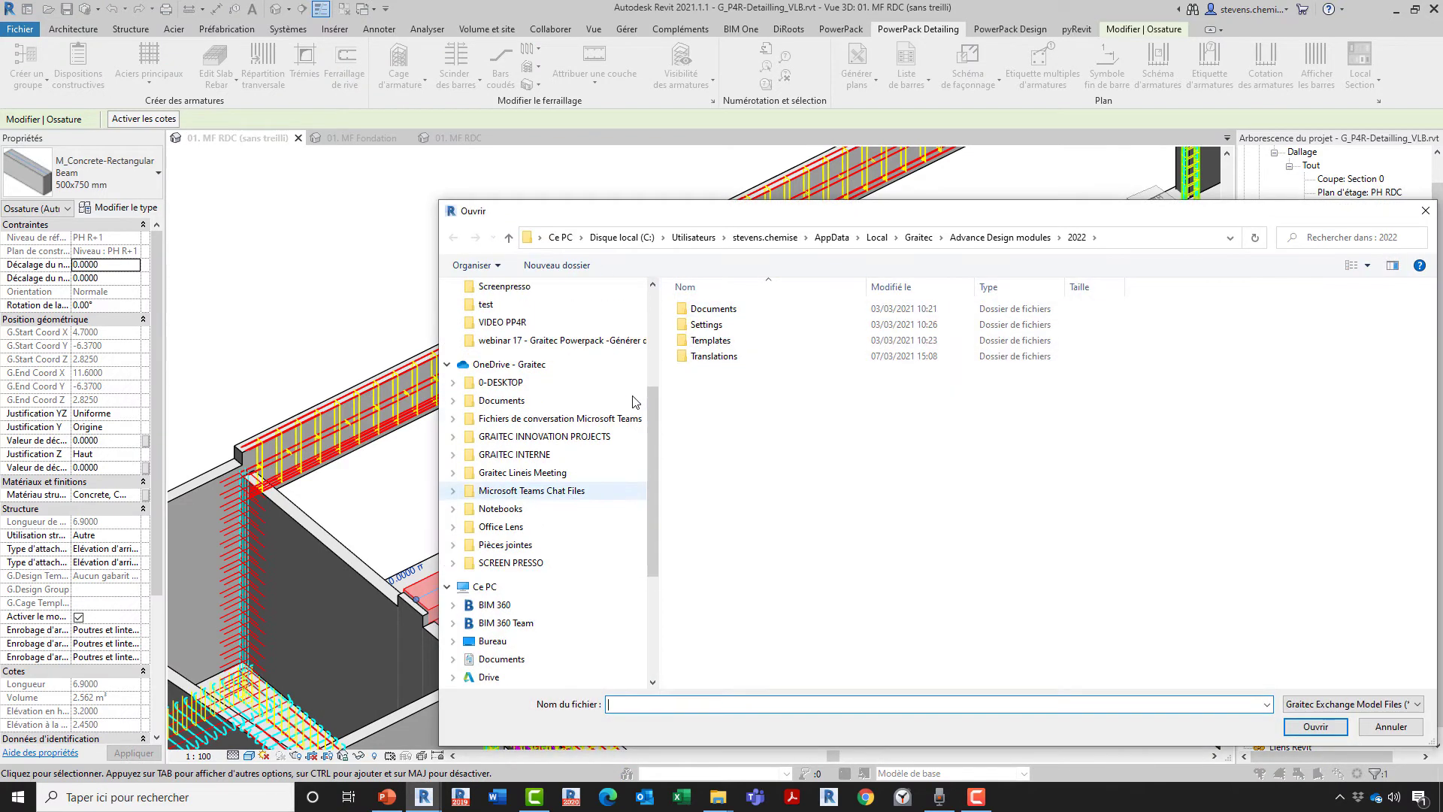
{"action": "scroll", "coordinate": [634, 402], "scroll_direction": "up", "scroll_amount": 2}
{"action": "left_click", "coordinate": [571, 430]}
{"action": "left_click", "coordinate": [730, 325]}
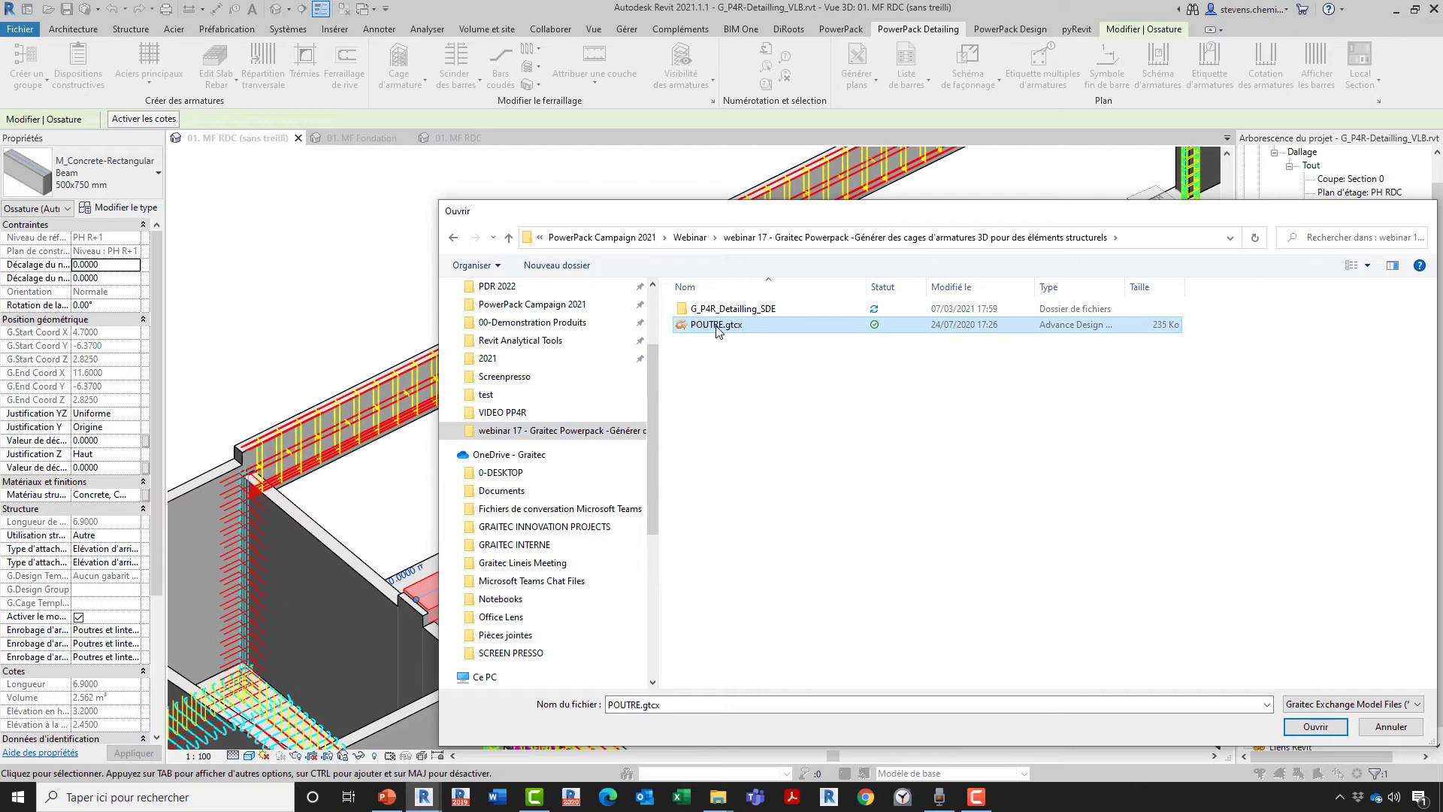
{"action": "double_click", "coordinate": [718, 329]}
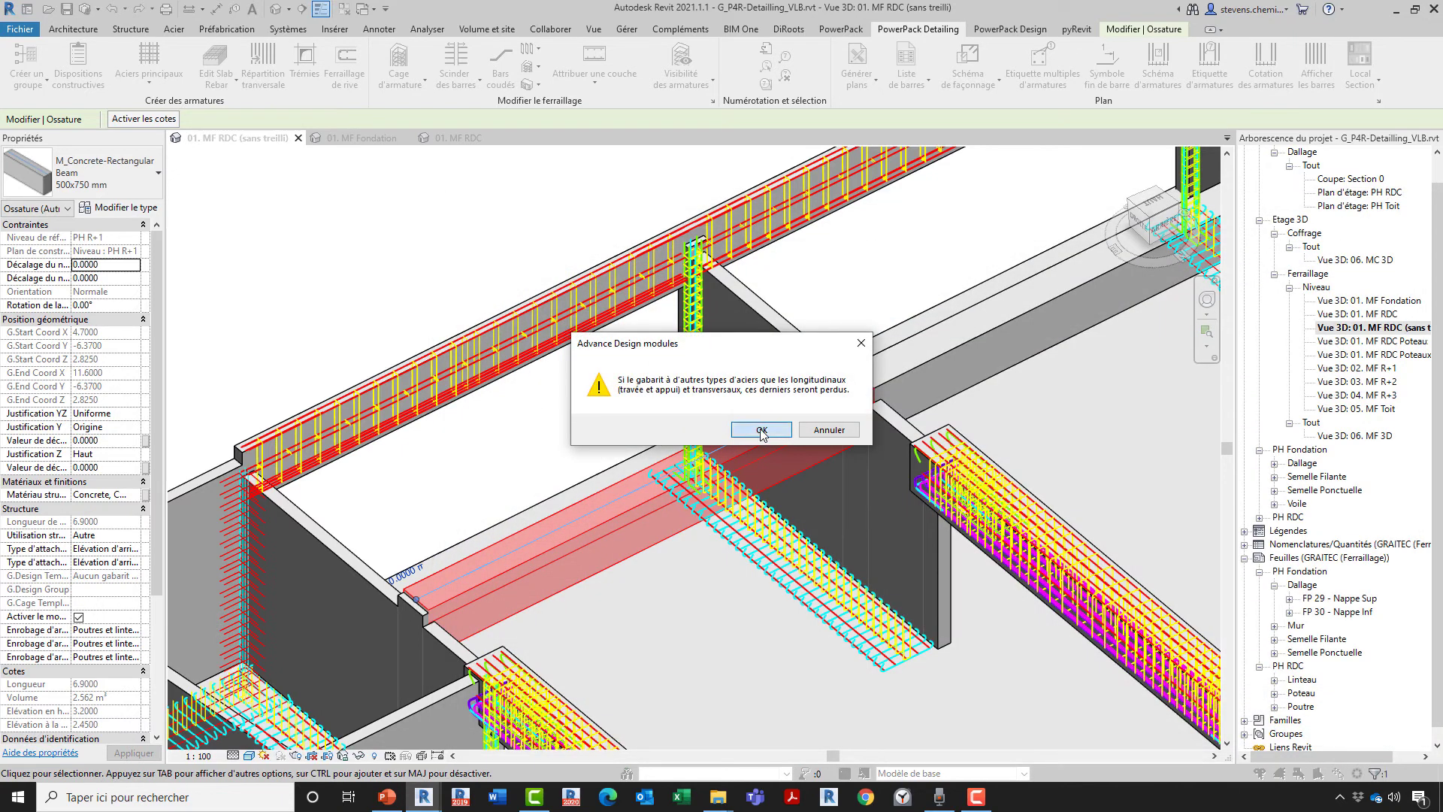
{"action": "left_click", "coordinate": [762, 430]}
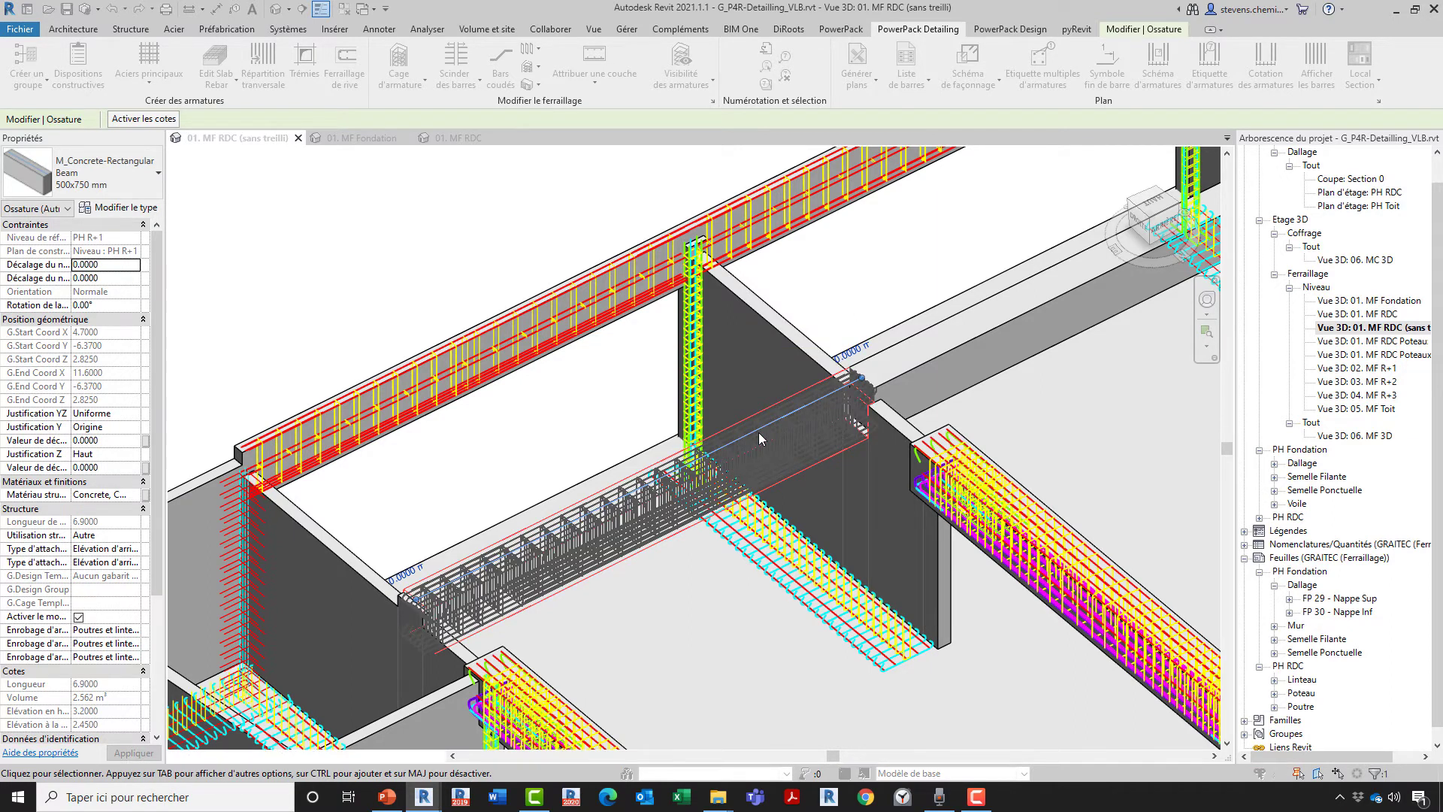
Examine the loaded rebar cage in the 500x750 mm beam, including the hooked bars at its end support.
{"action": "left_click", "coordinate": [792, 448]}
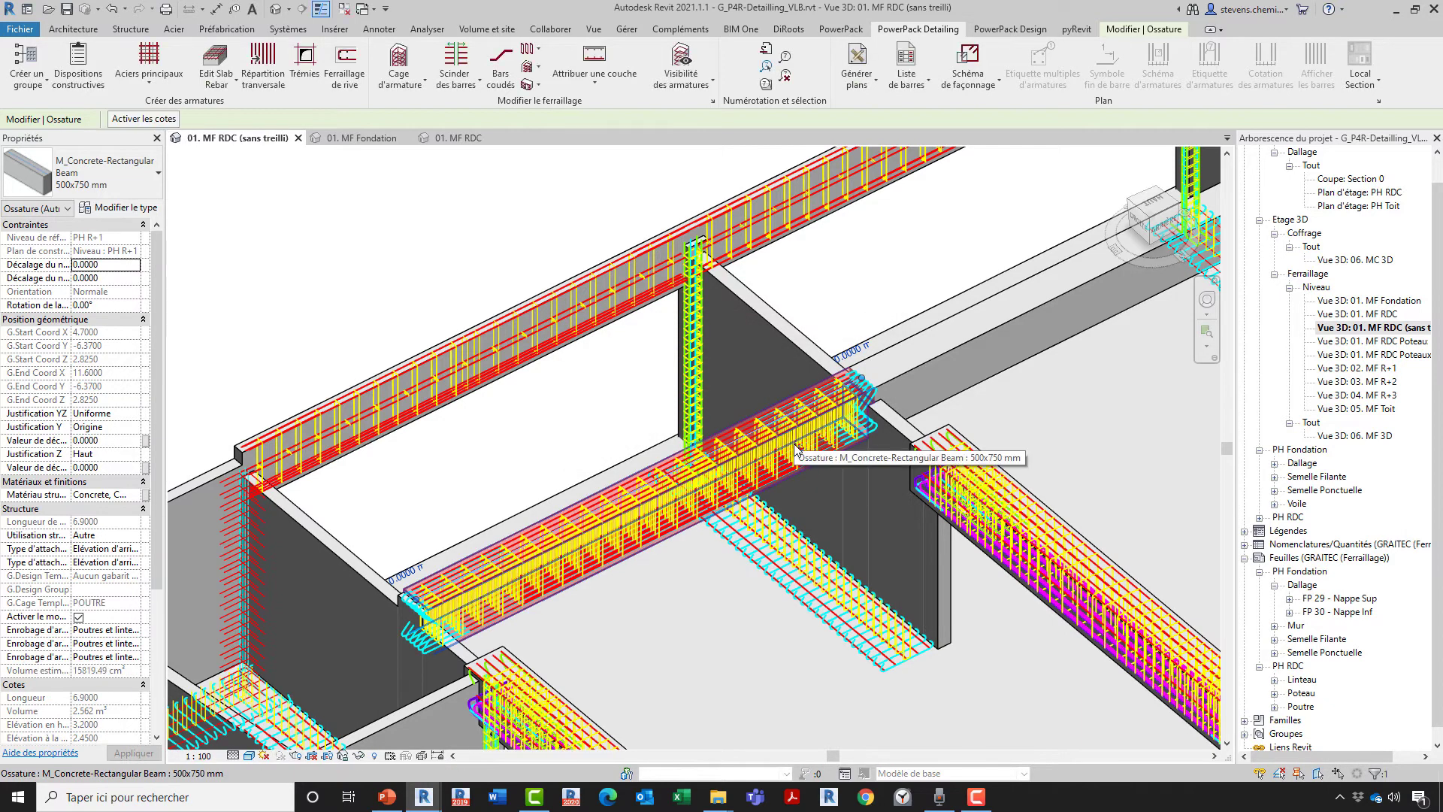
{"action": "scroll", "coordinate": [615, 620], "scroll_direction": "up", "scroll_amount": 2}
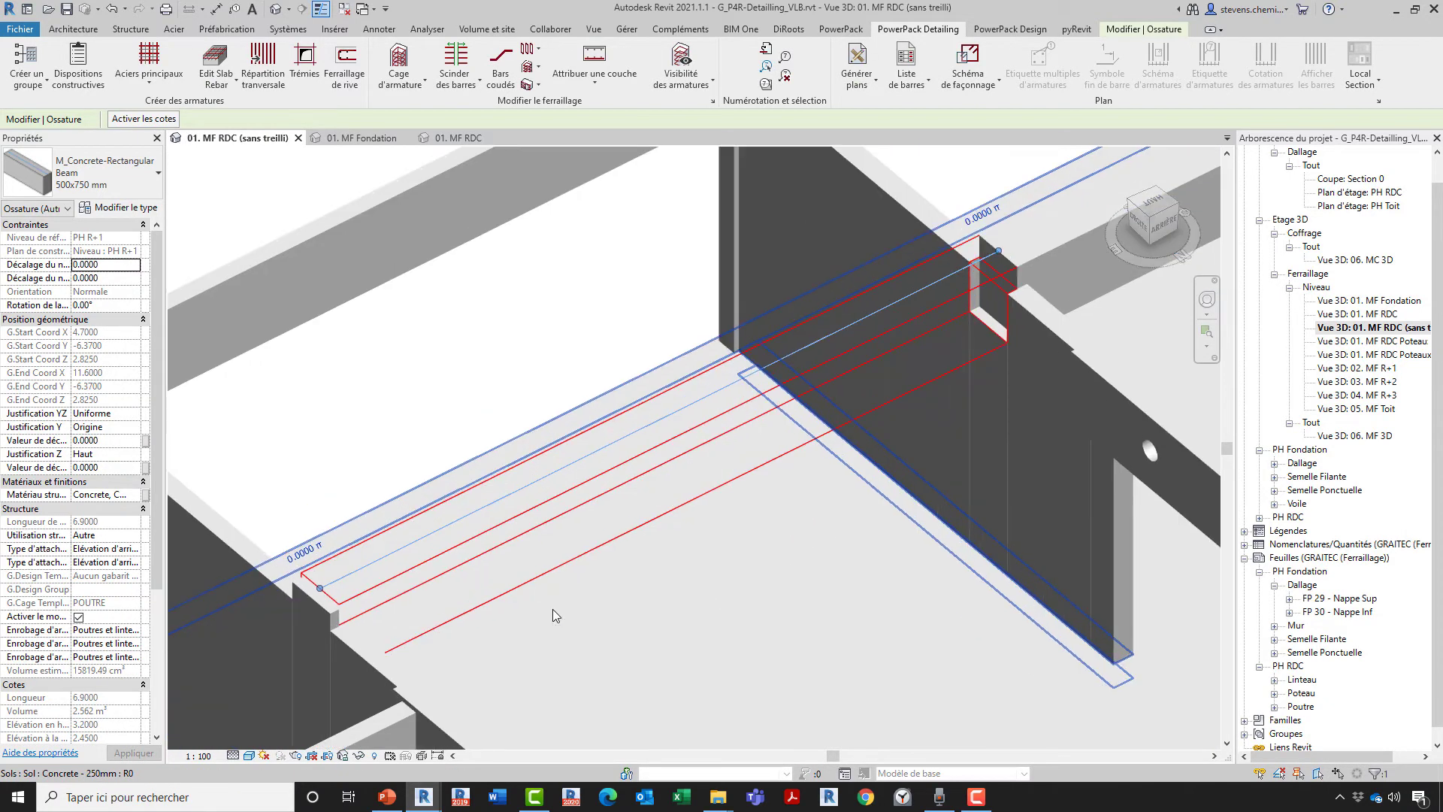
{"action": "key", "text": "Escape"}
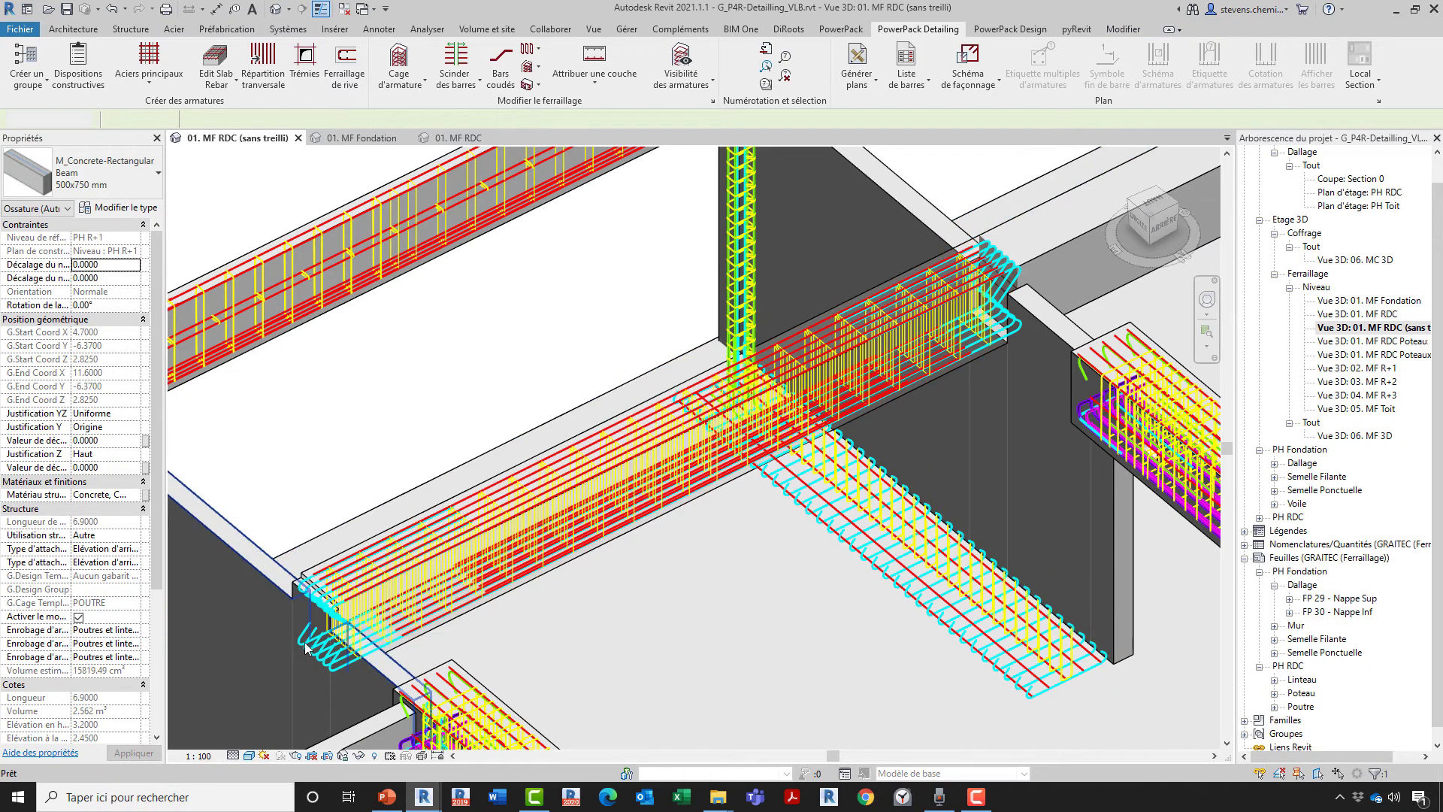
{"action": "scroll", "coordinate": [308, 643], "scroll_direction": "up", "scroll_amount": 2}
{"action": "scroll", "coordinate": [405, 662], "scroll_direction": "up", "scroll_amount": 3}
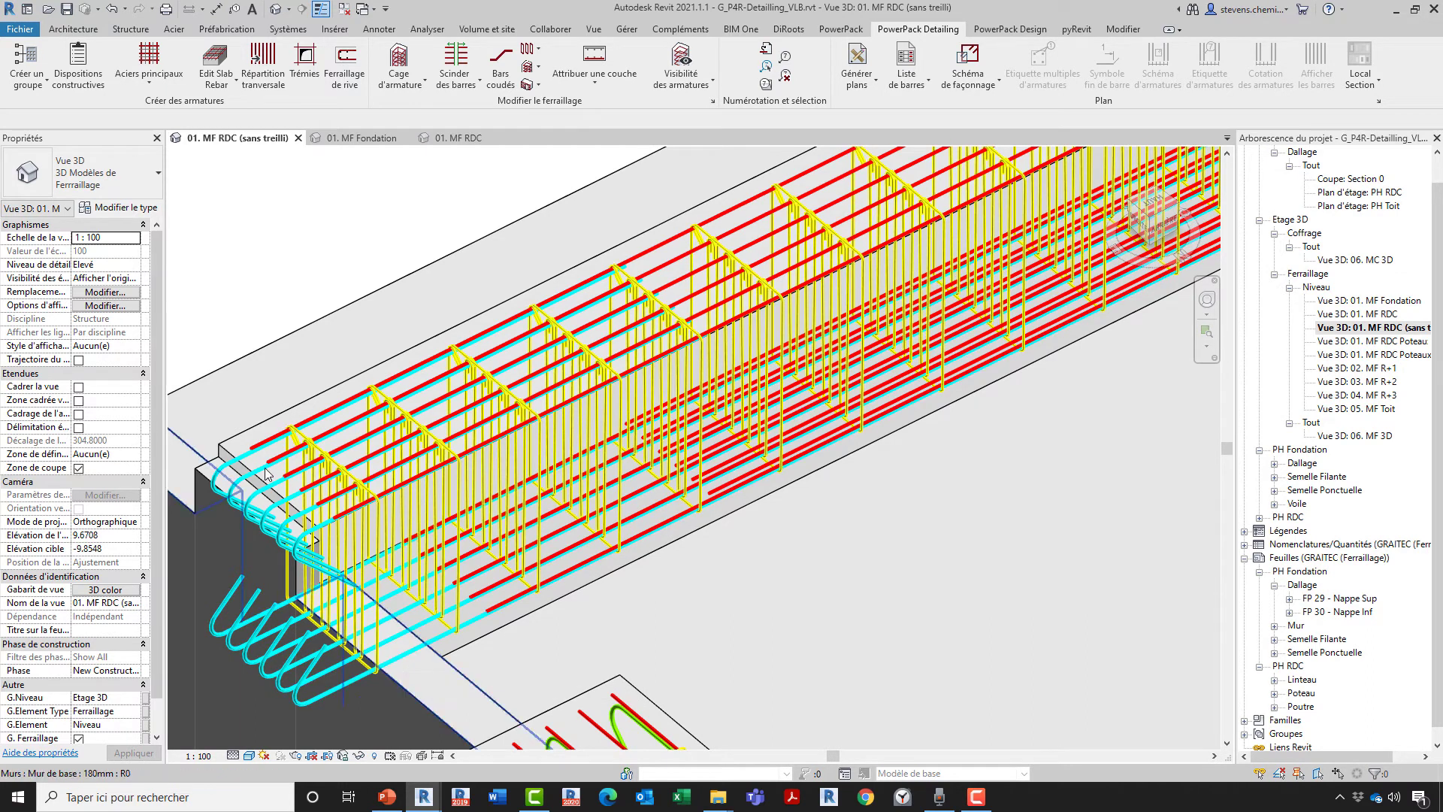
{"action": "scroll", "coordinate": [385, 452], "scroll_direction": "down", "scroll_amount": 3}
{"action": "scroll", "coordinate": [390, 451], "scroll_direction": "down", "scroll_amount": 4}
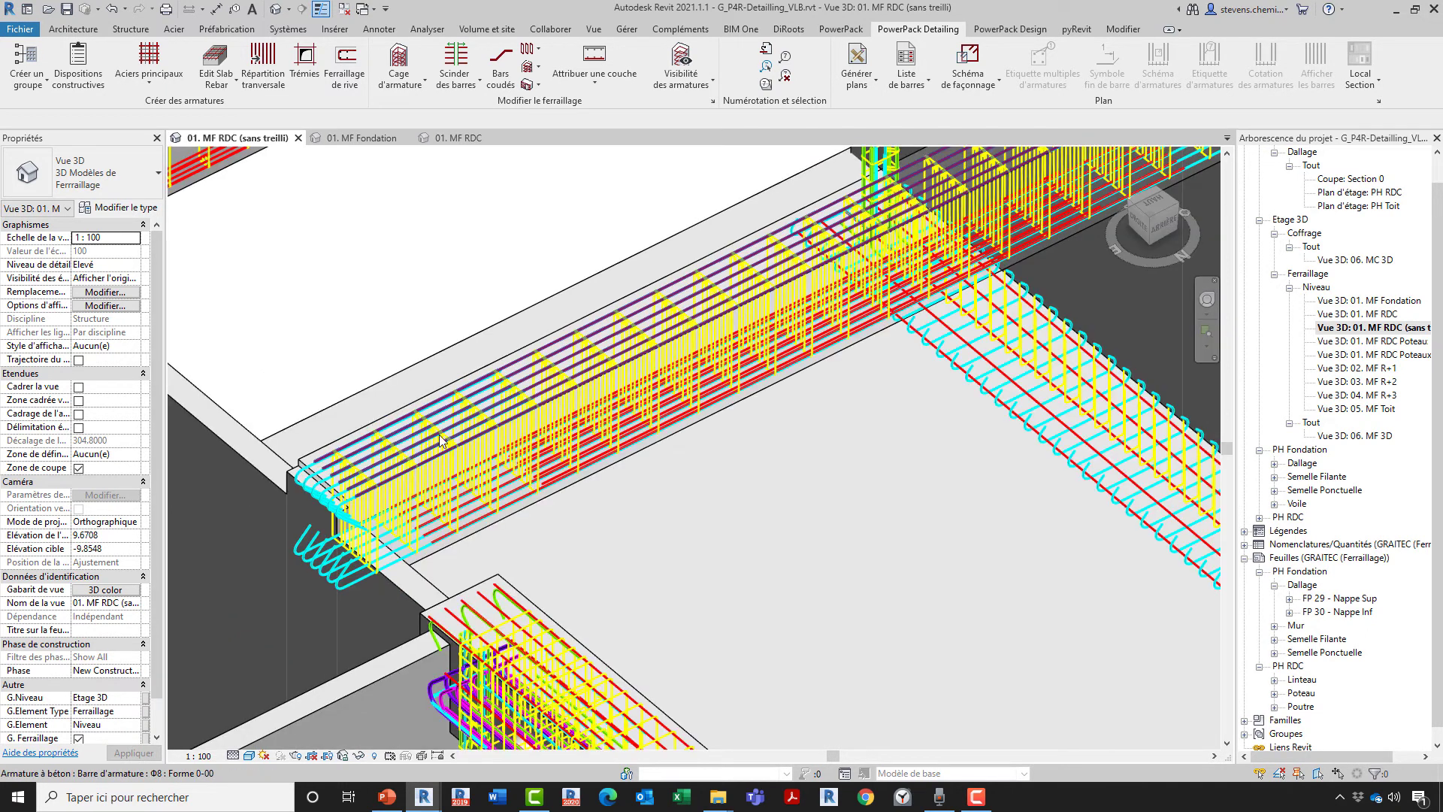
{"action": "middle_click_drag", "start_coordinate": [511, 470], "coordinate": [712, 497], "text": "shift"}
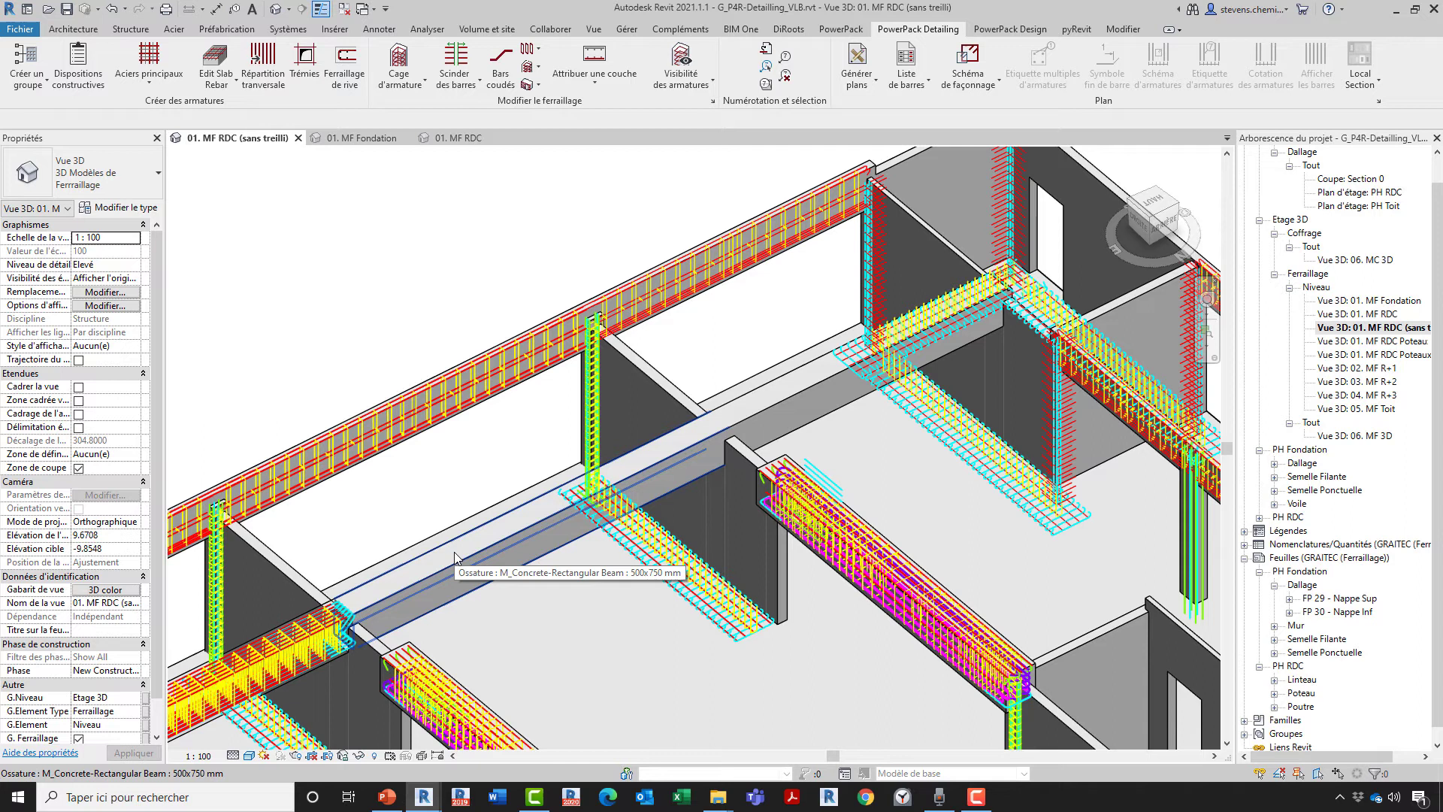
Examine the properties and identifiers of the two aligned, unreinforced 500x750 mm beams beyond the newly reinforced one.
{"action": "left_click", "coordinate": [454, 553]}
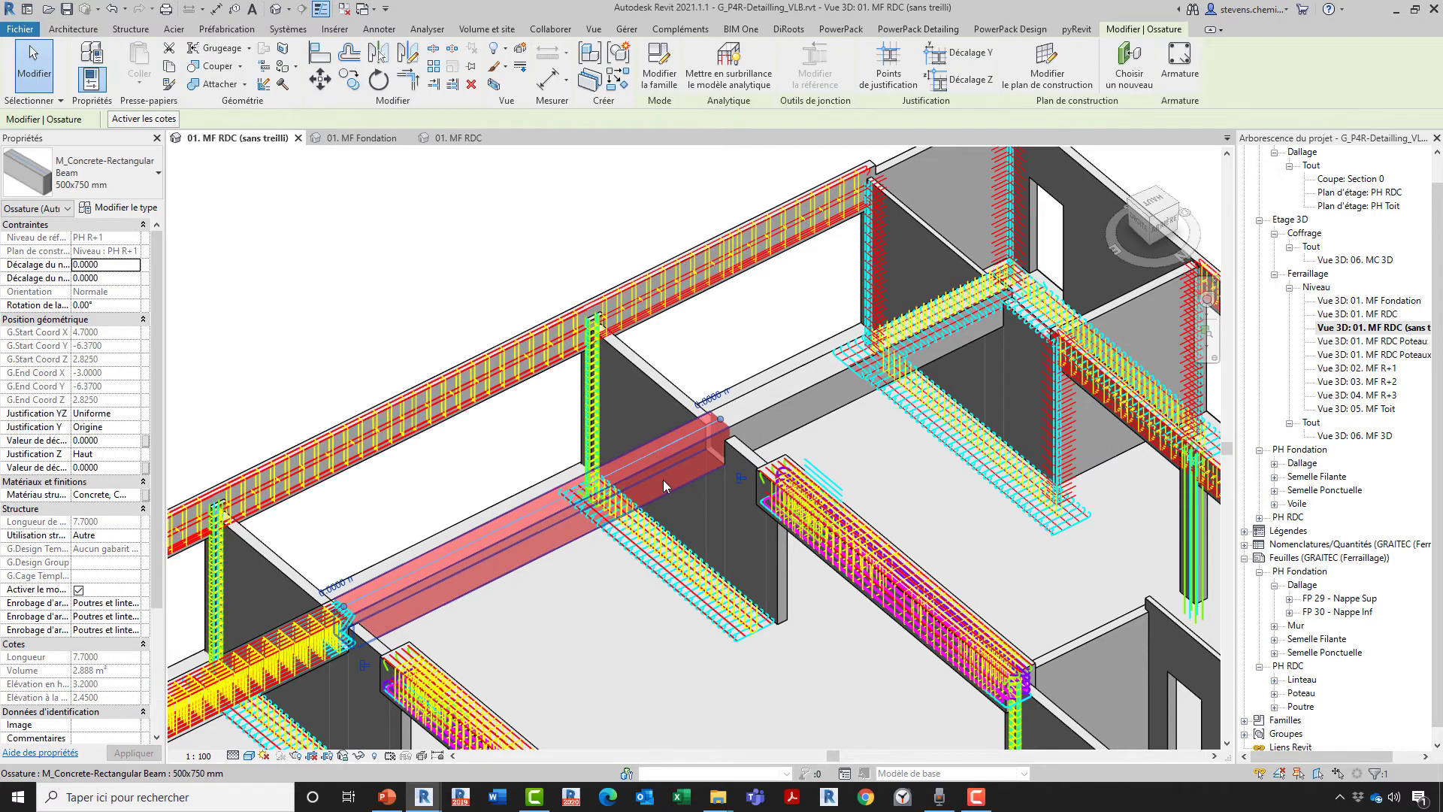
{"action": "key", "text": "Escape"}
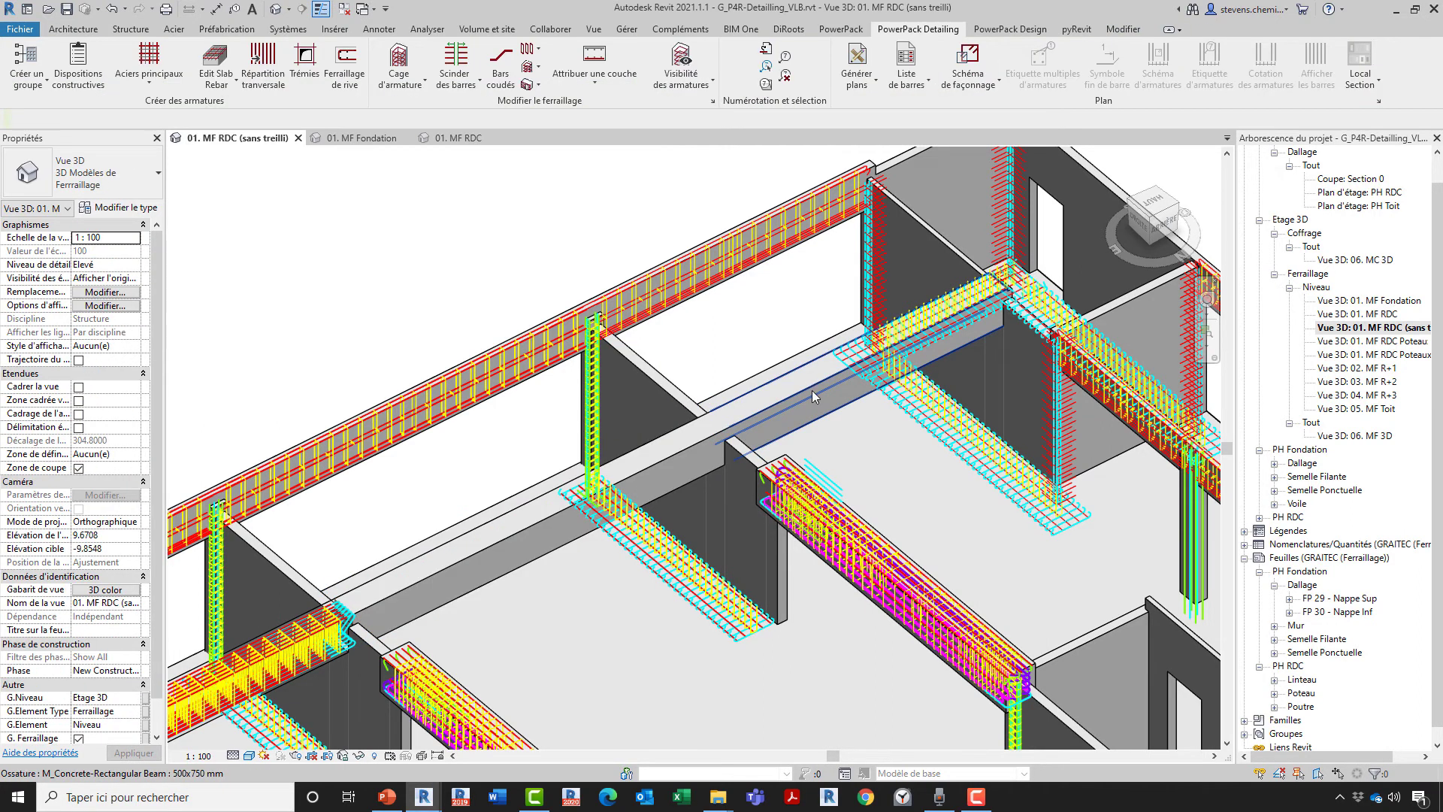
{"action": "left_click", "coordinate": [813, 396]}
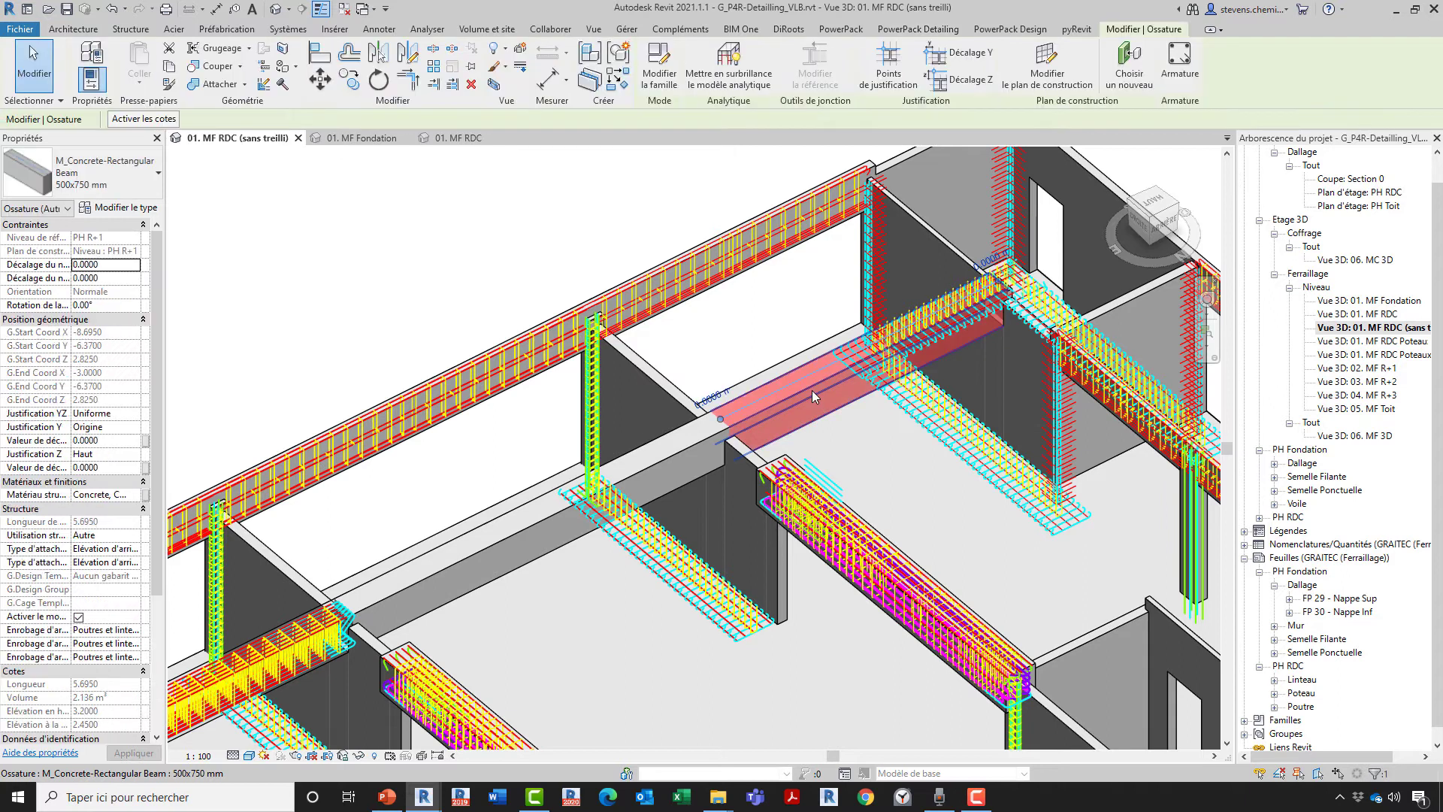
{"action": "key", "text": "t"}
{"action": "key", "text": "r"}
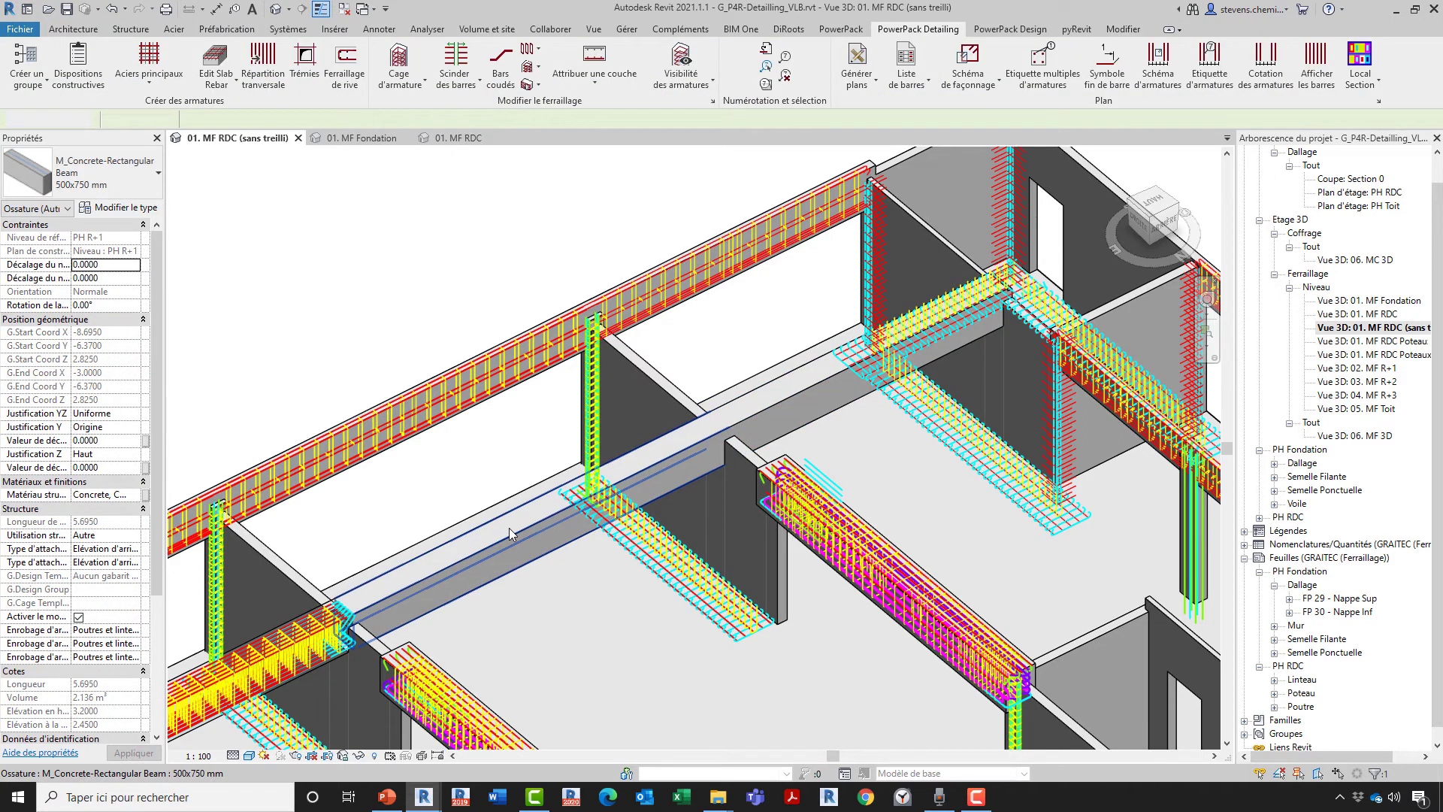
{"action": "left_click", "coordinate": [710, 430]}
{"action": "left_click", "coordinate": [752, 412]}
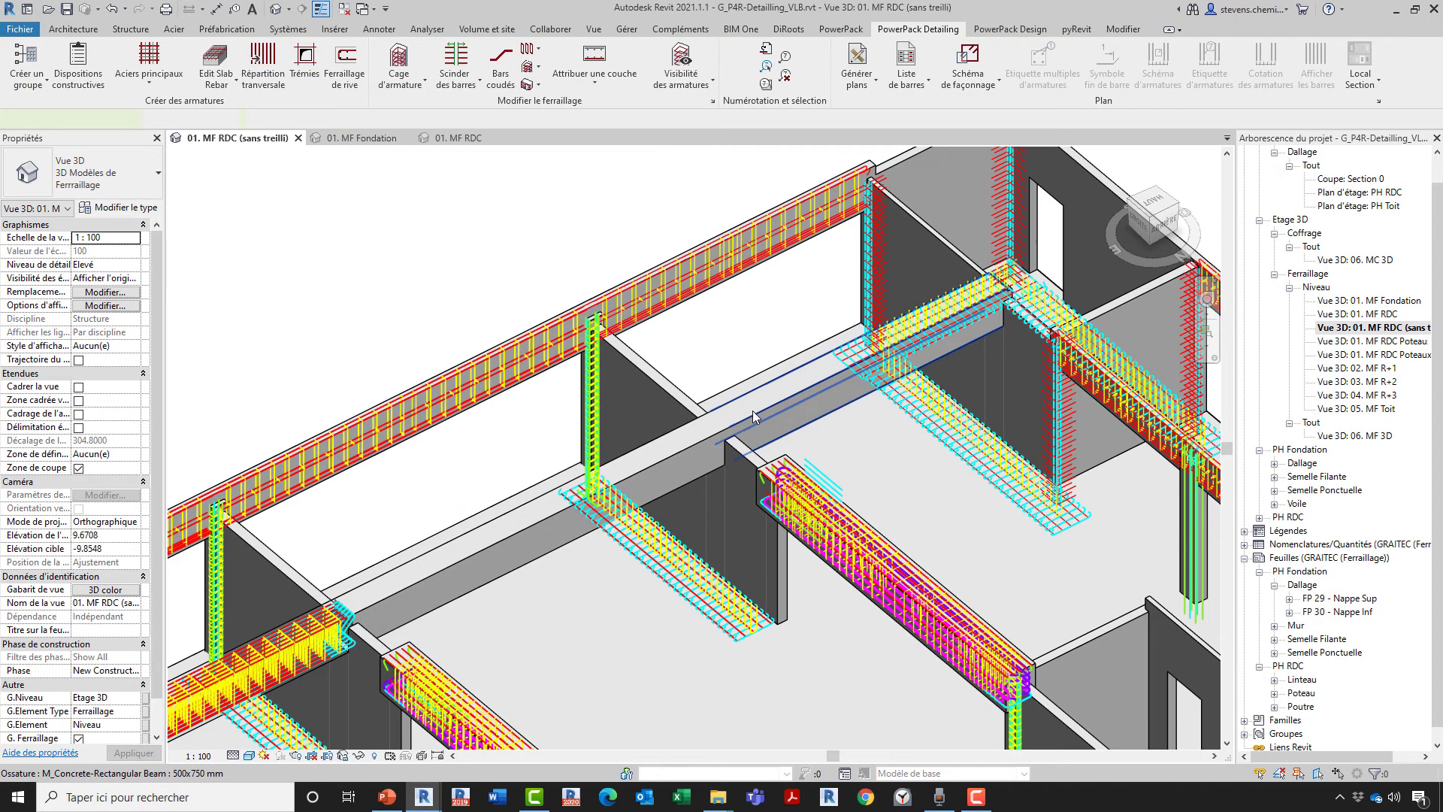
{"action": "key", "text": "Escape"}
{"action": "left_click", "coordinate": [754, 410]}
{"action": "scroll", "coordinate": [59, 522], "scroll_direction": "down", "scroll_amount": 4}
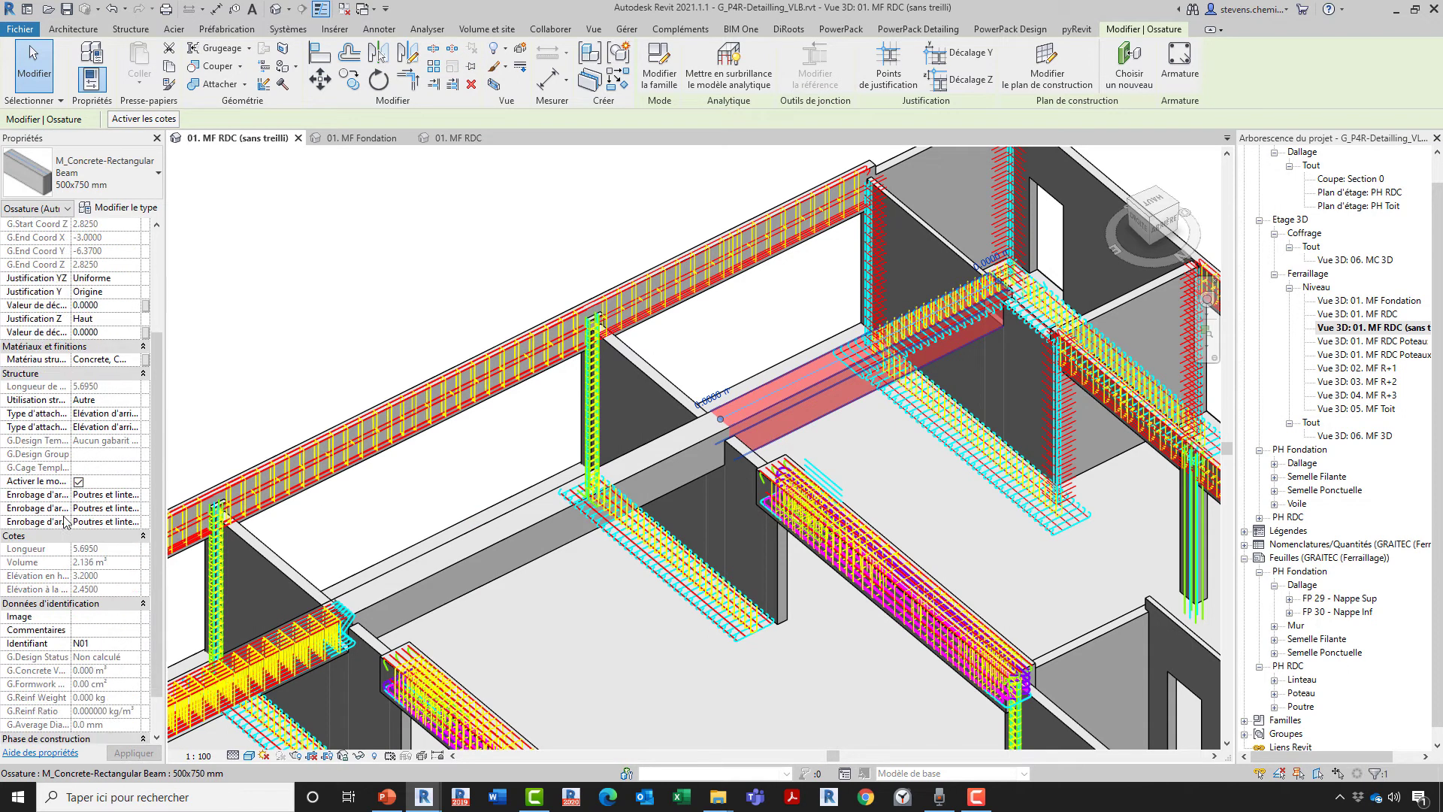
{"action": "key", "text": "Escape"}
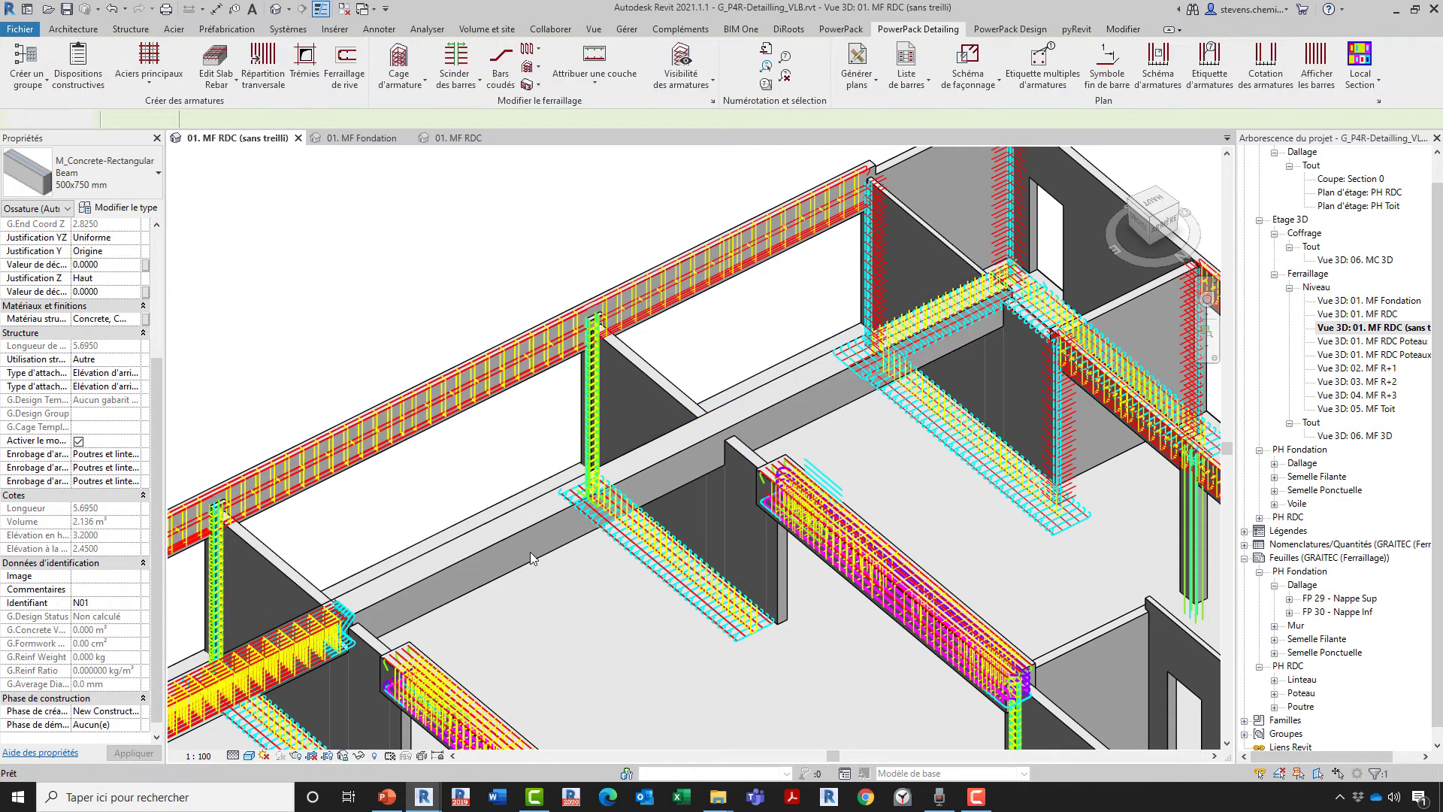
{"action": "left_click", "coordinate": [526, 548]}
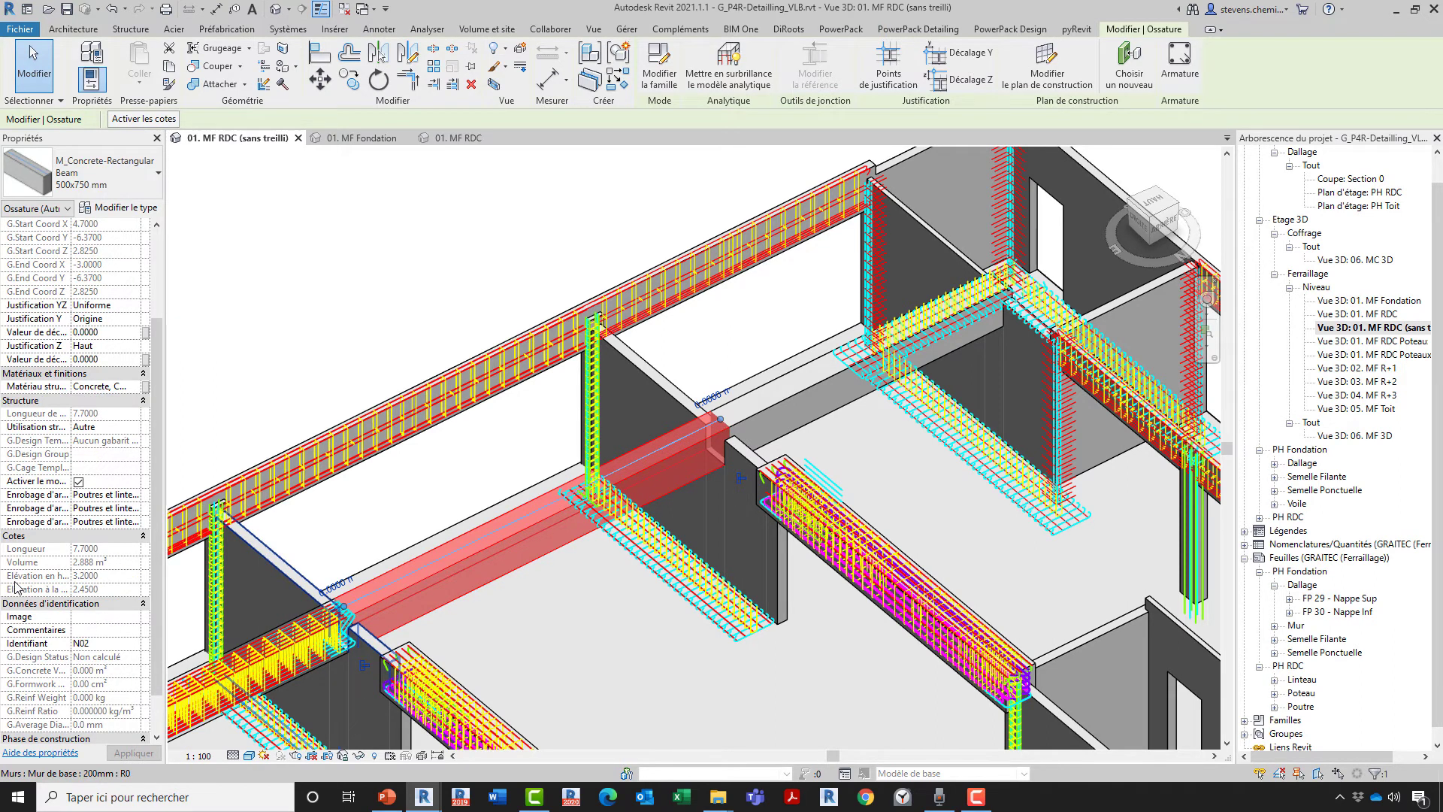
{"action": "key", "text": "Escape"}
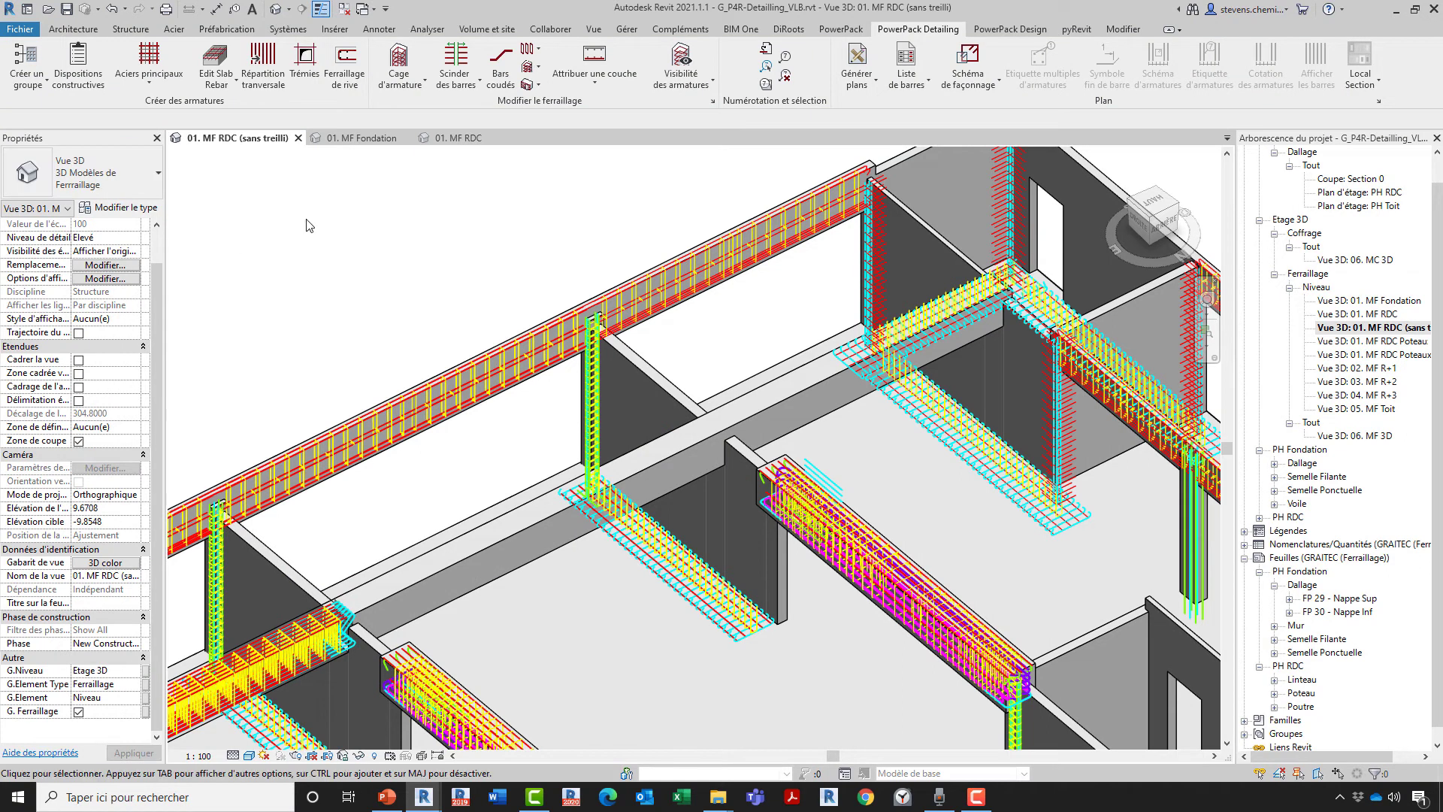
Group the two aligned, unreinforced 500x750 mm beams as a multi-span beam named MT1, using the default template.
{"action": "left_click", "coordinate": [36, 83]}
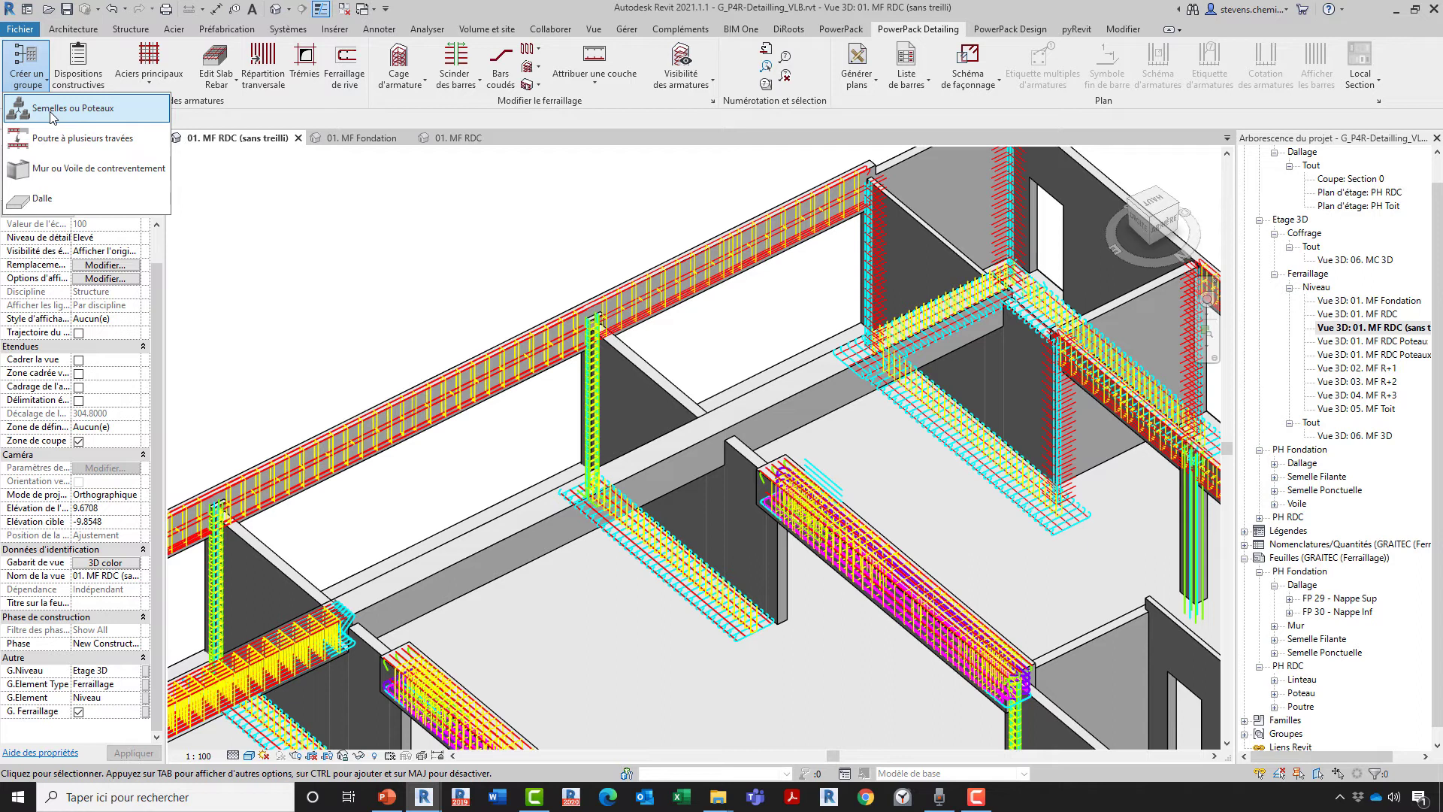
{"action": "left_click", "coordinate": [75, 143]}
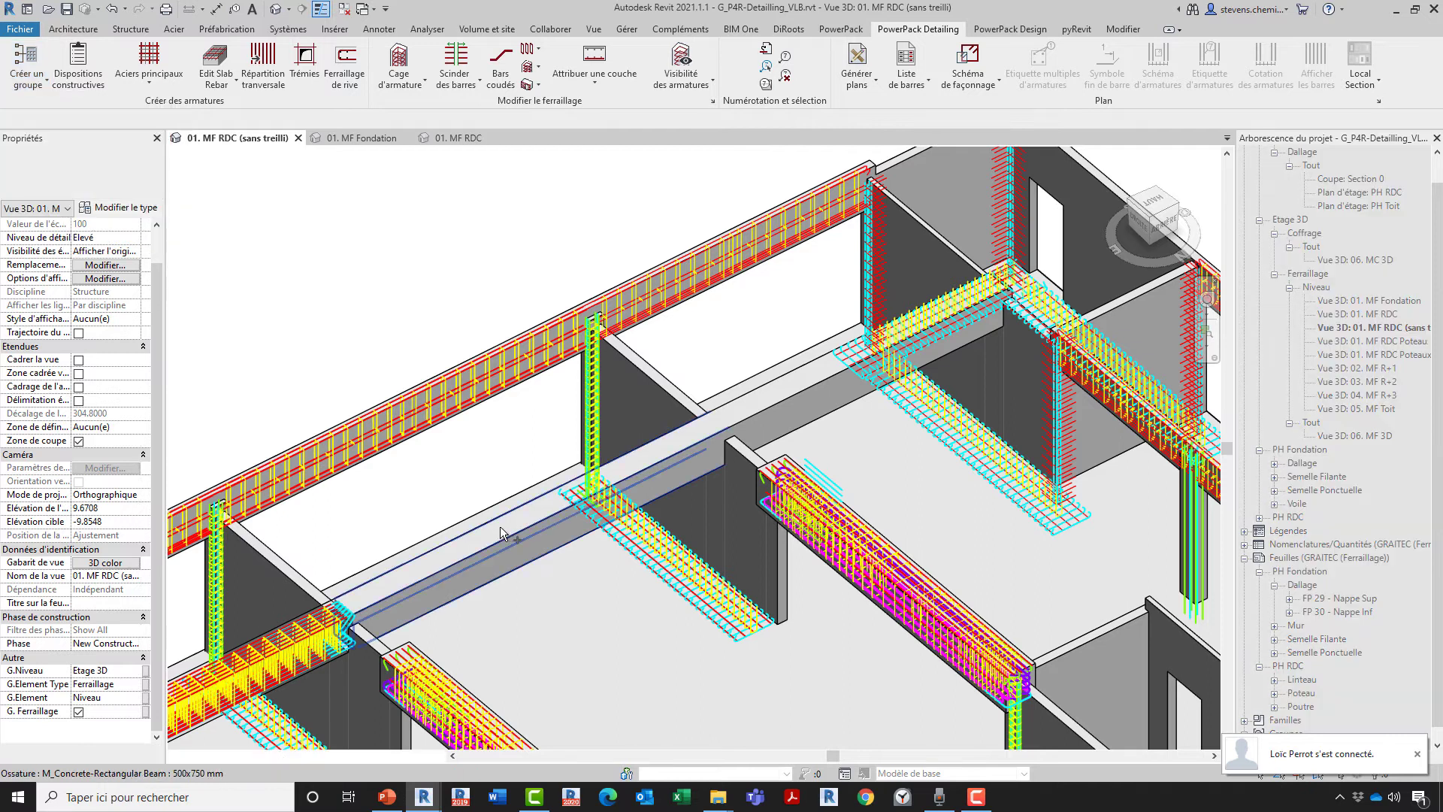
{"action": "left_click", "coordinate": [506, 534]}
{"action": "left_click", "coordinate": [796, 425]}
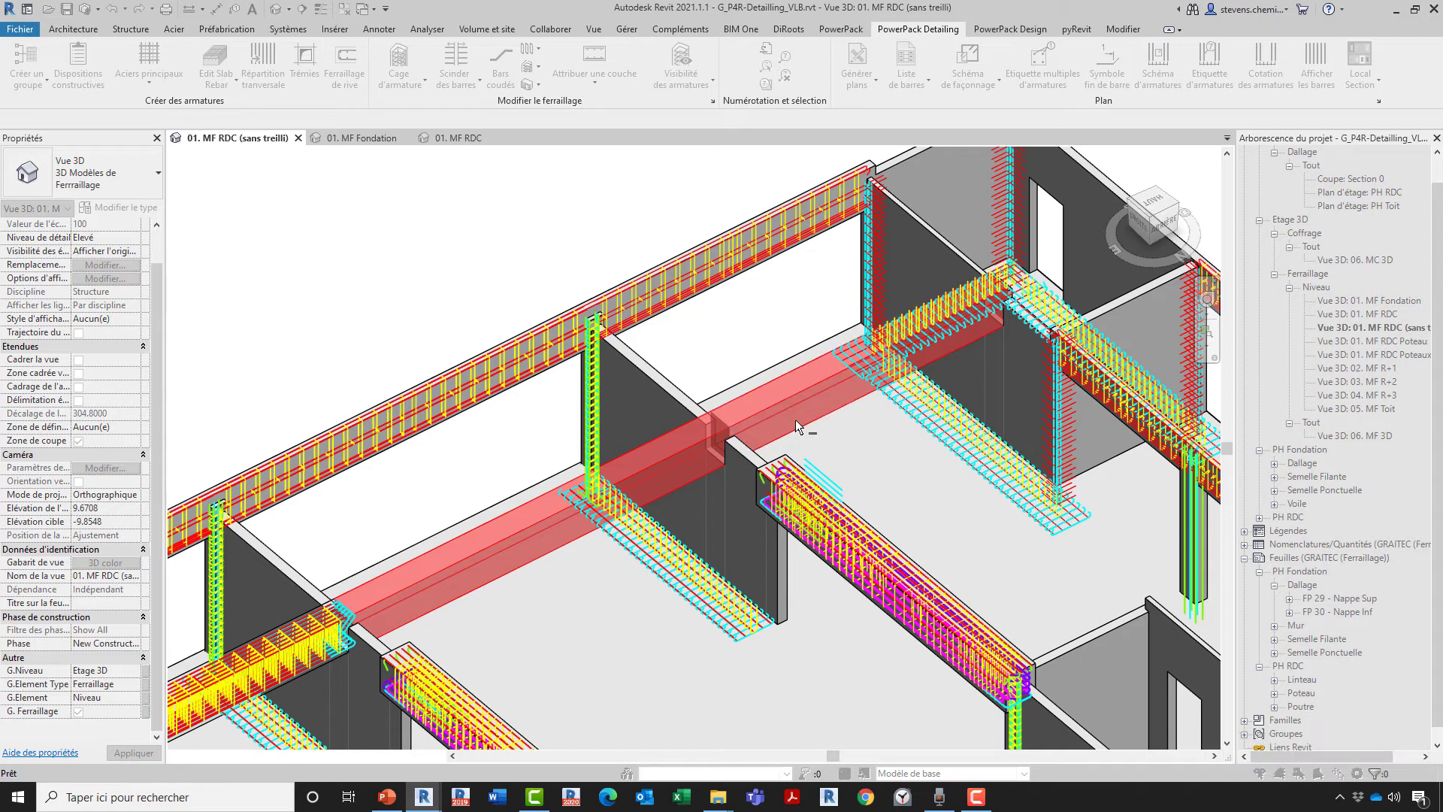
{"action": "left_click", "coordinate": [718, 462]}
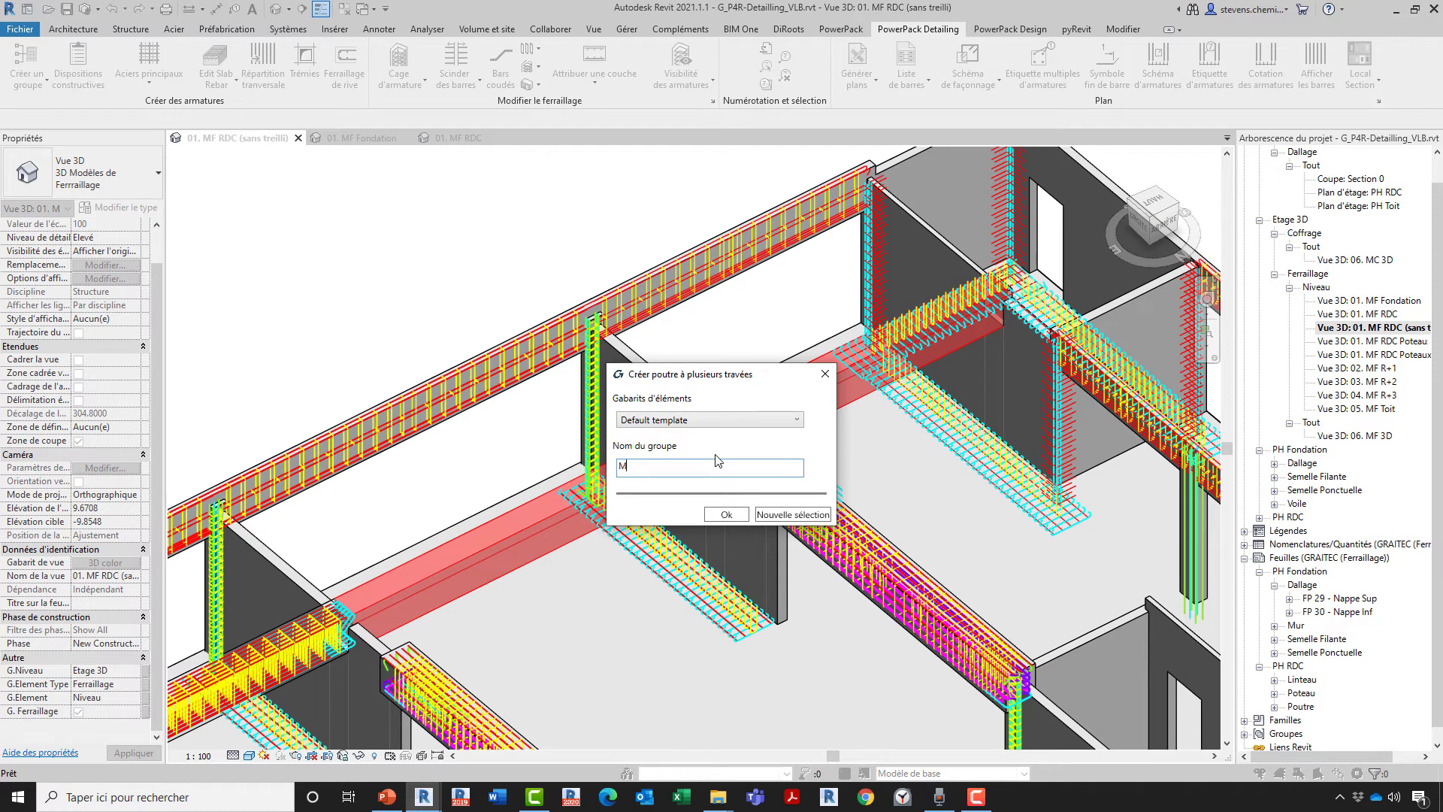
{"action": "key", "text": "Return"}
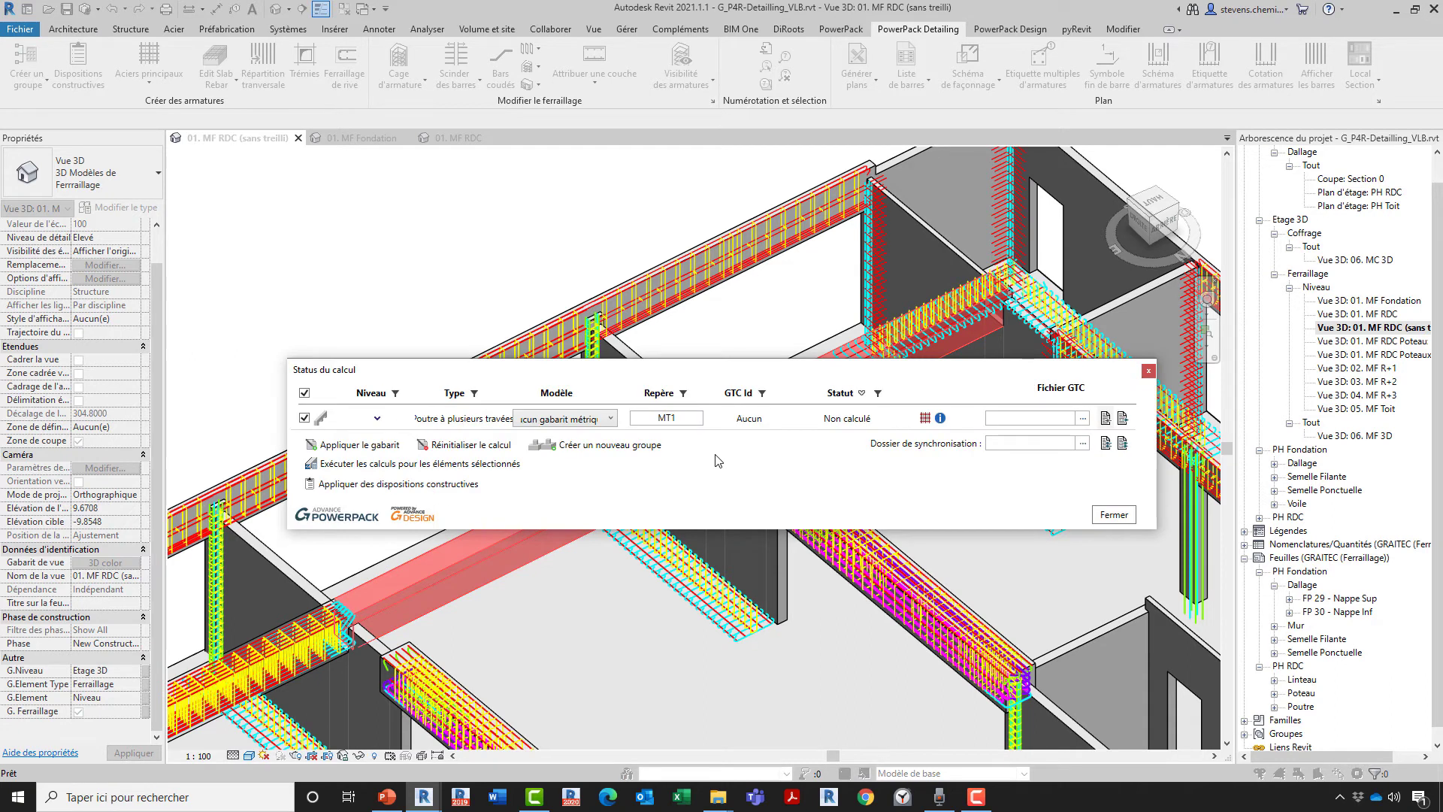
Examine the member beams of group MT1 in the calculation status, and close it.
{"action": "left_click_drag", "start_coordinate": [529, 384], "coordinate": [499, 245]}
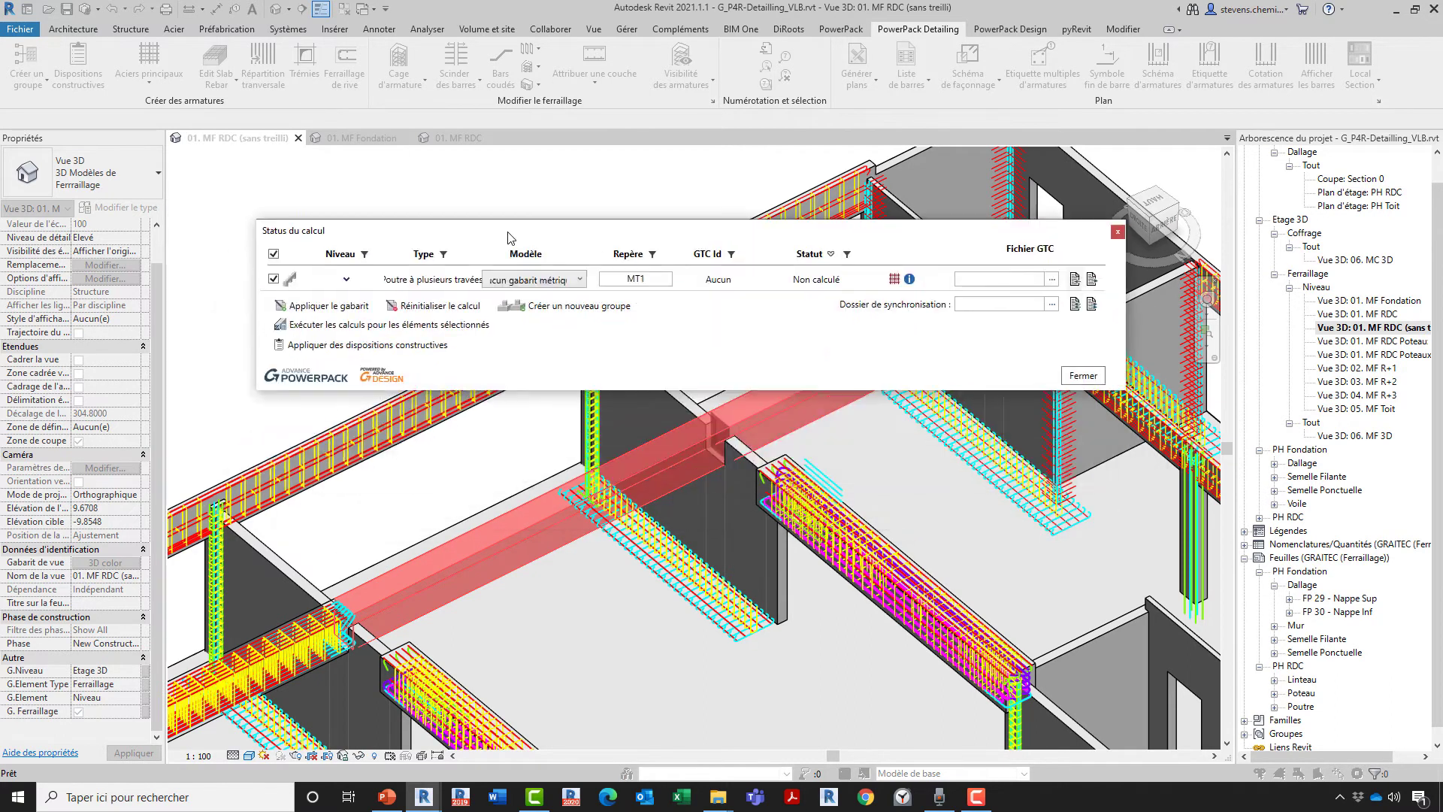
{"action": "left_click", "coordinate": [347, 279]}
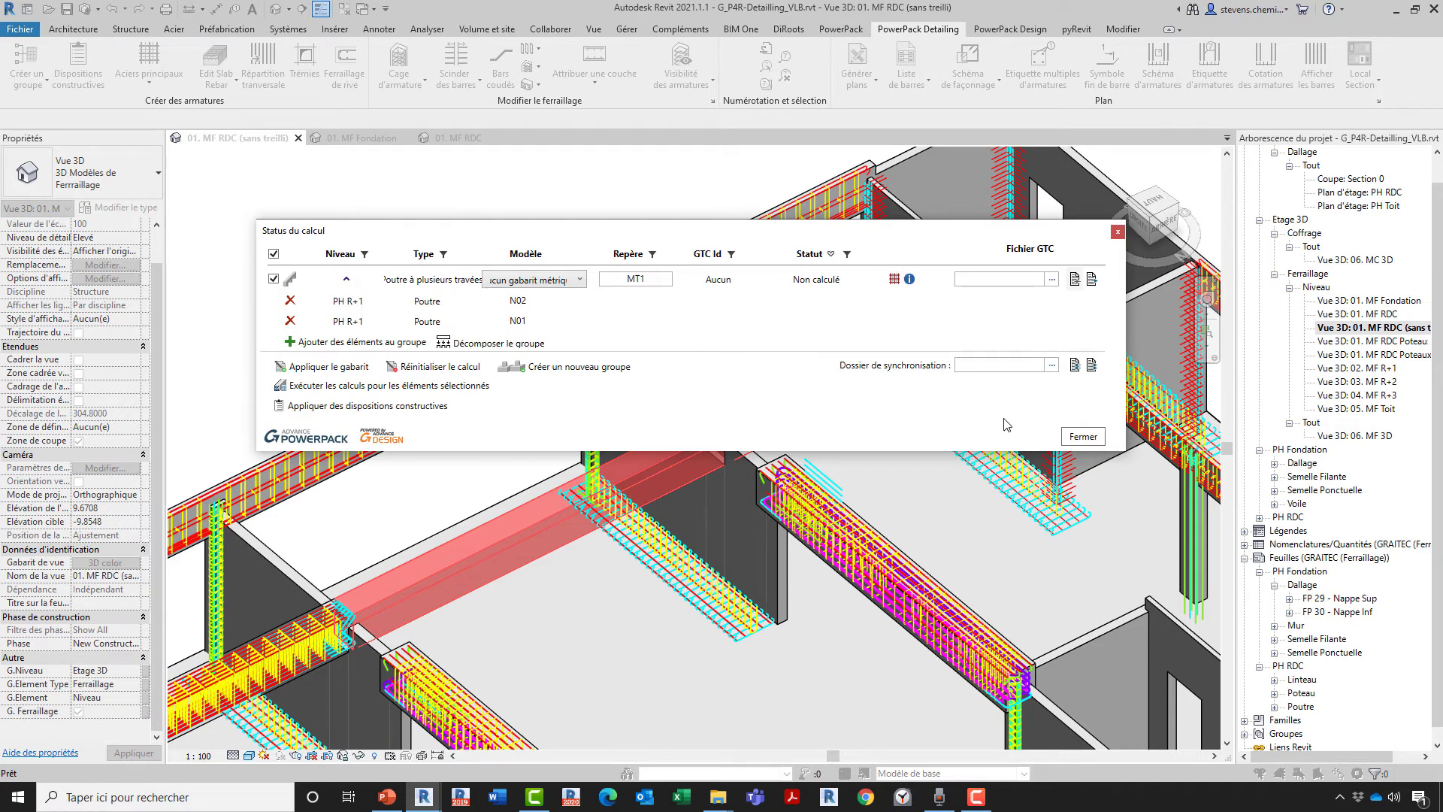
{"action": "left_click", "coordinate": [1083, 436]}
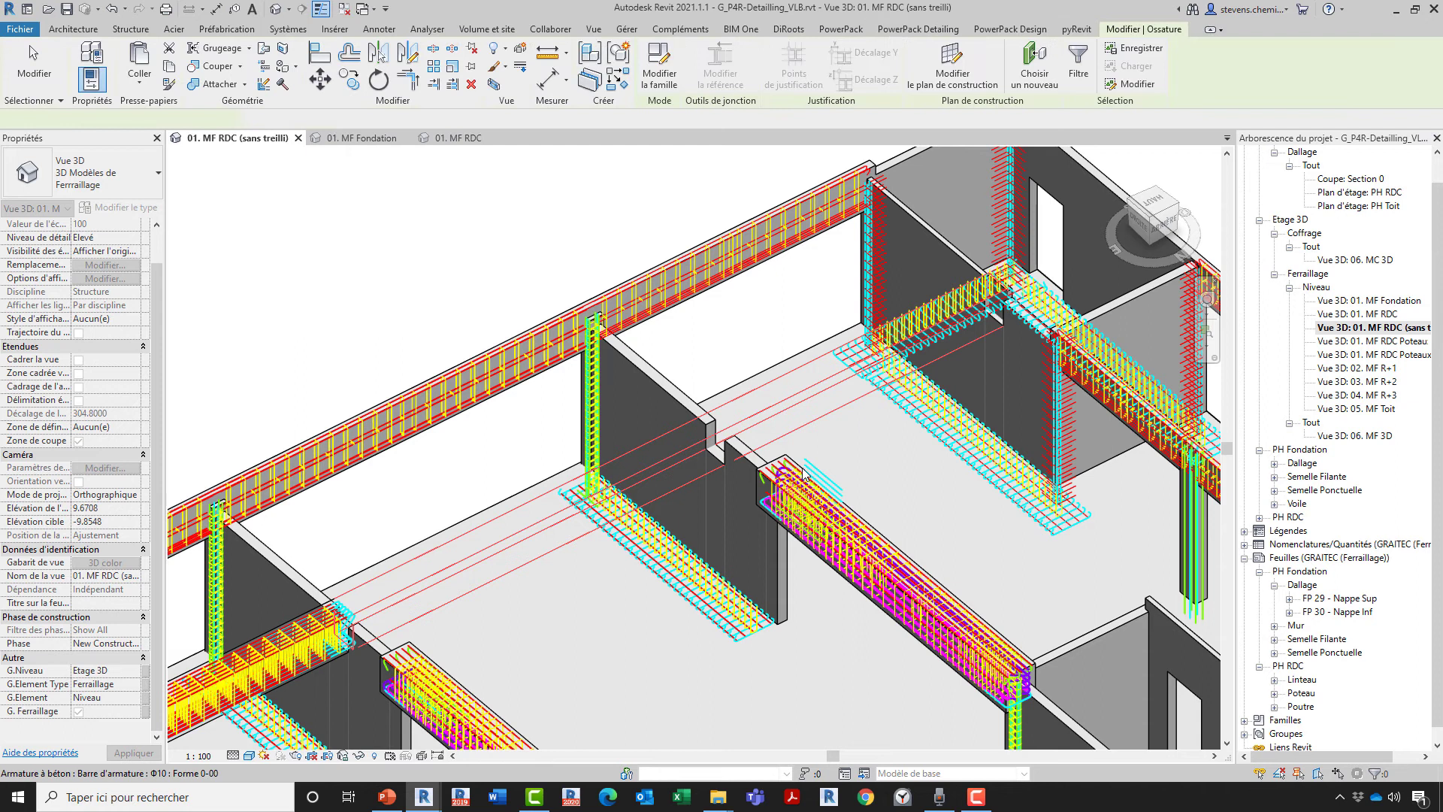
{"action": "key", "text": "Escape"}
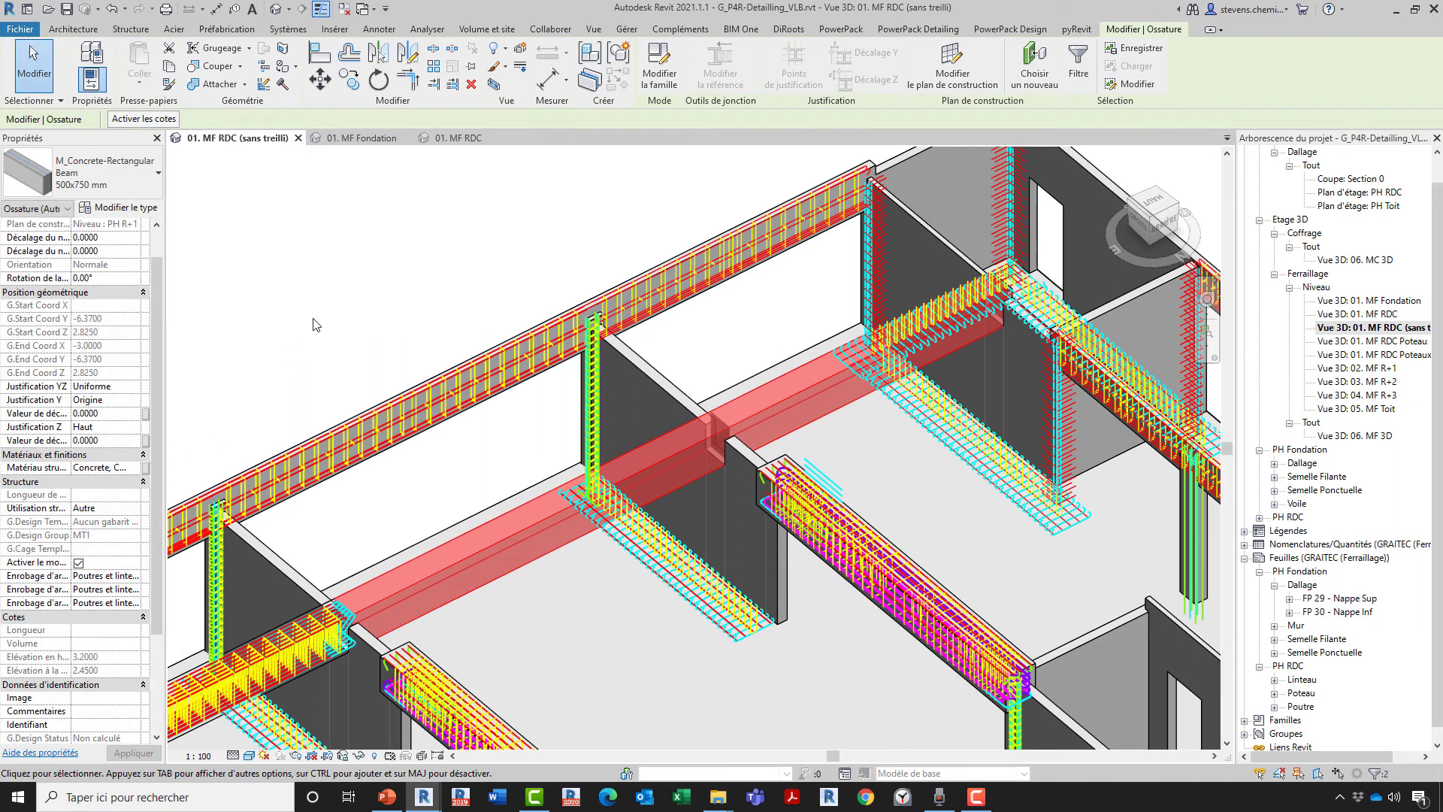
Examine the design group property of each of the two grouped 500x750 mm beams individually.
{"action": "left_click", "coordinate": [781, 410]}
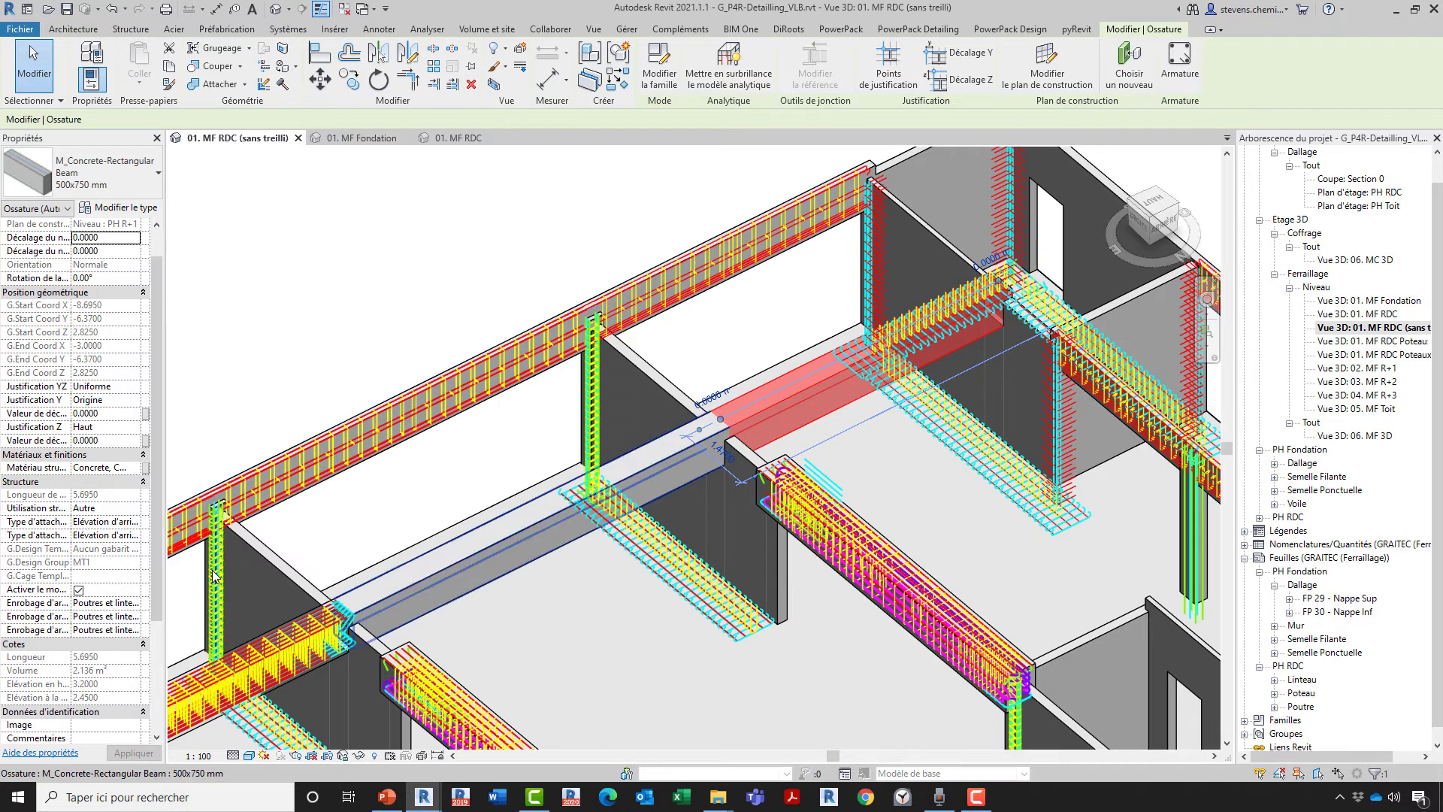
{"action": "left_click", "coordinate": [564, 553]}
{"action": "left_click", "coordinate": [526, 553]}
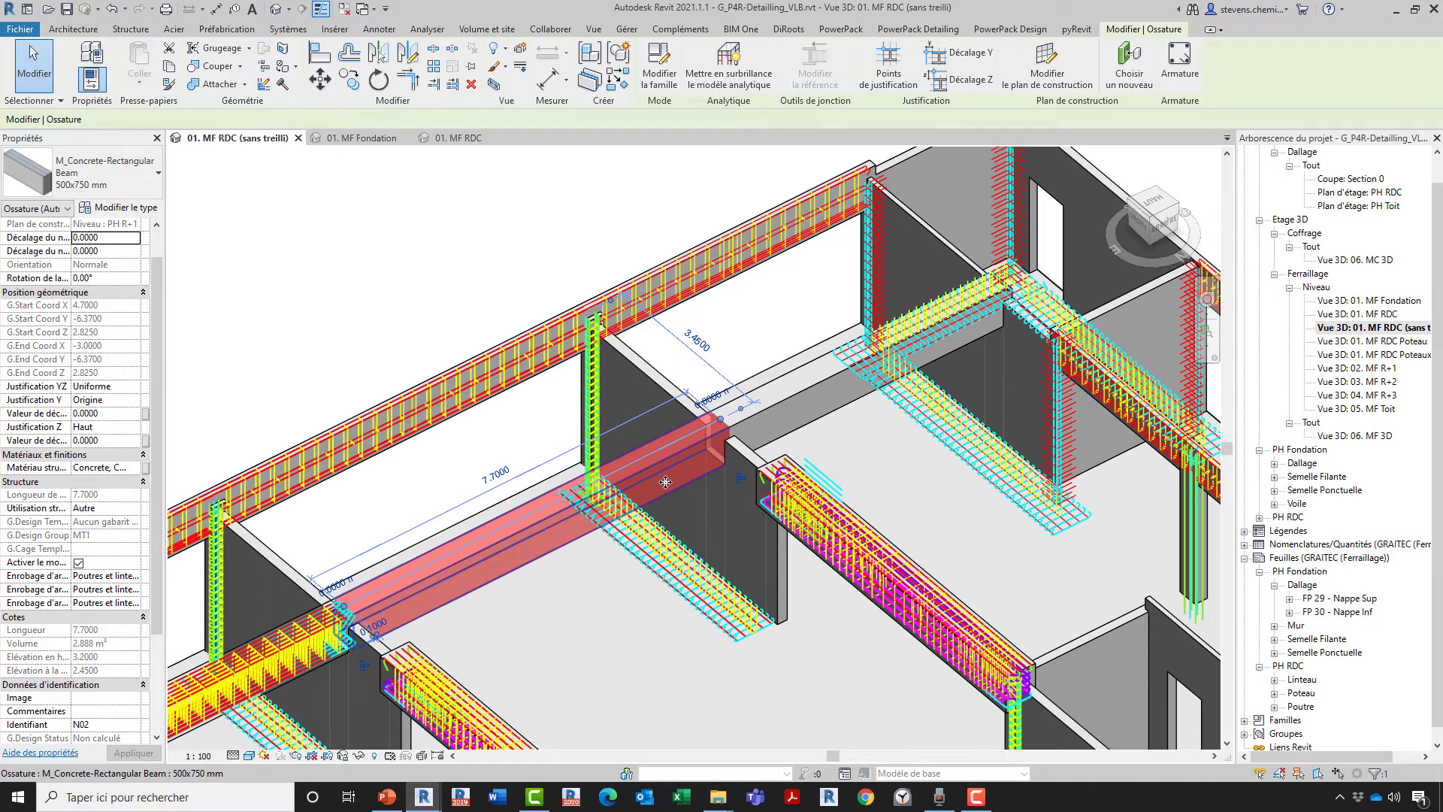
{"action": "left_click", "coordinate": [832, 391]}
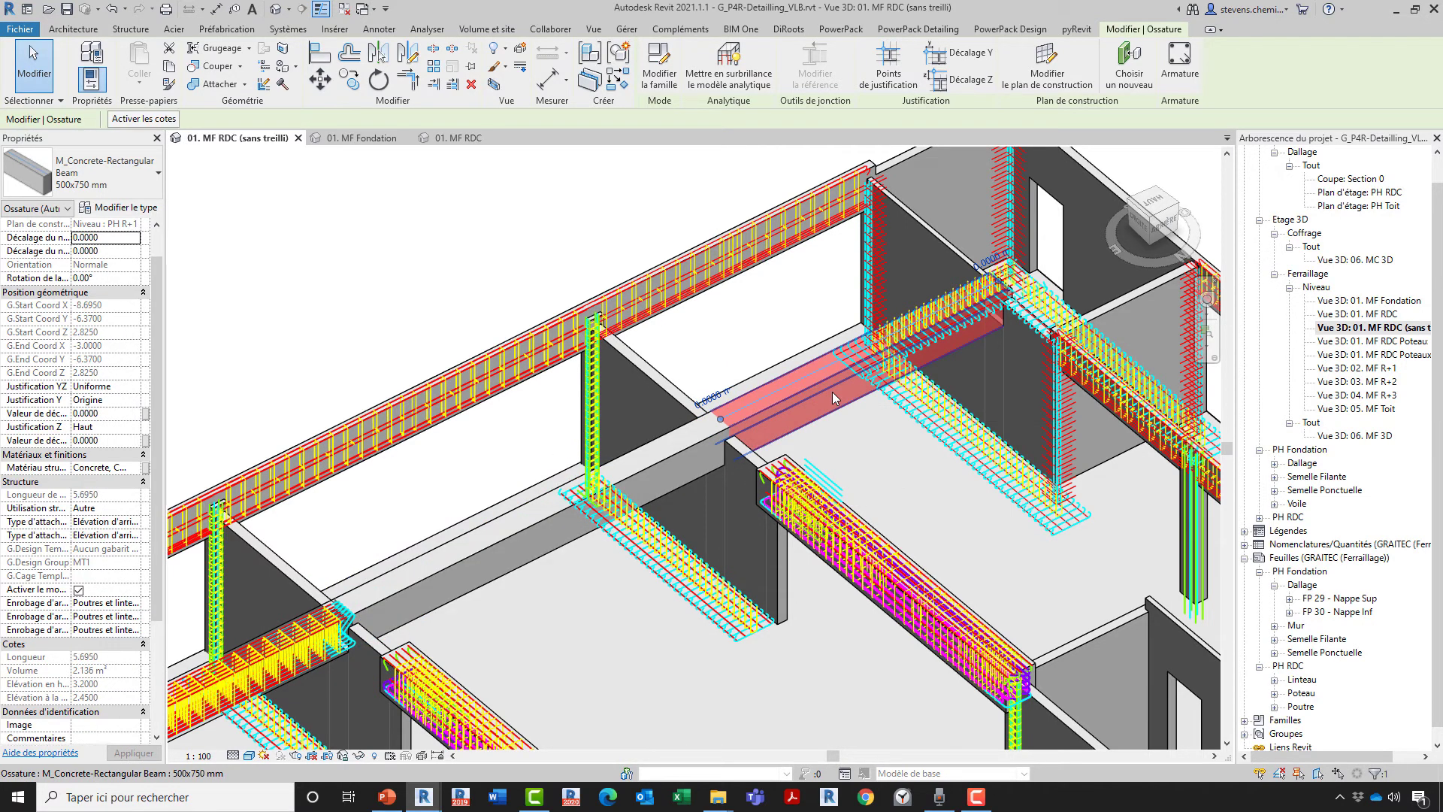
{"action": "key", "text": "Delete"}
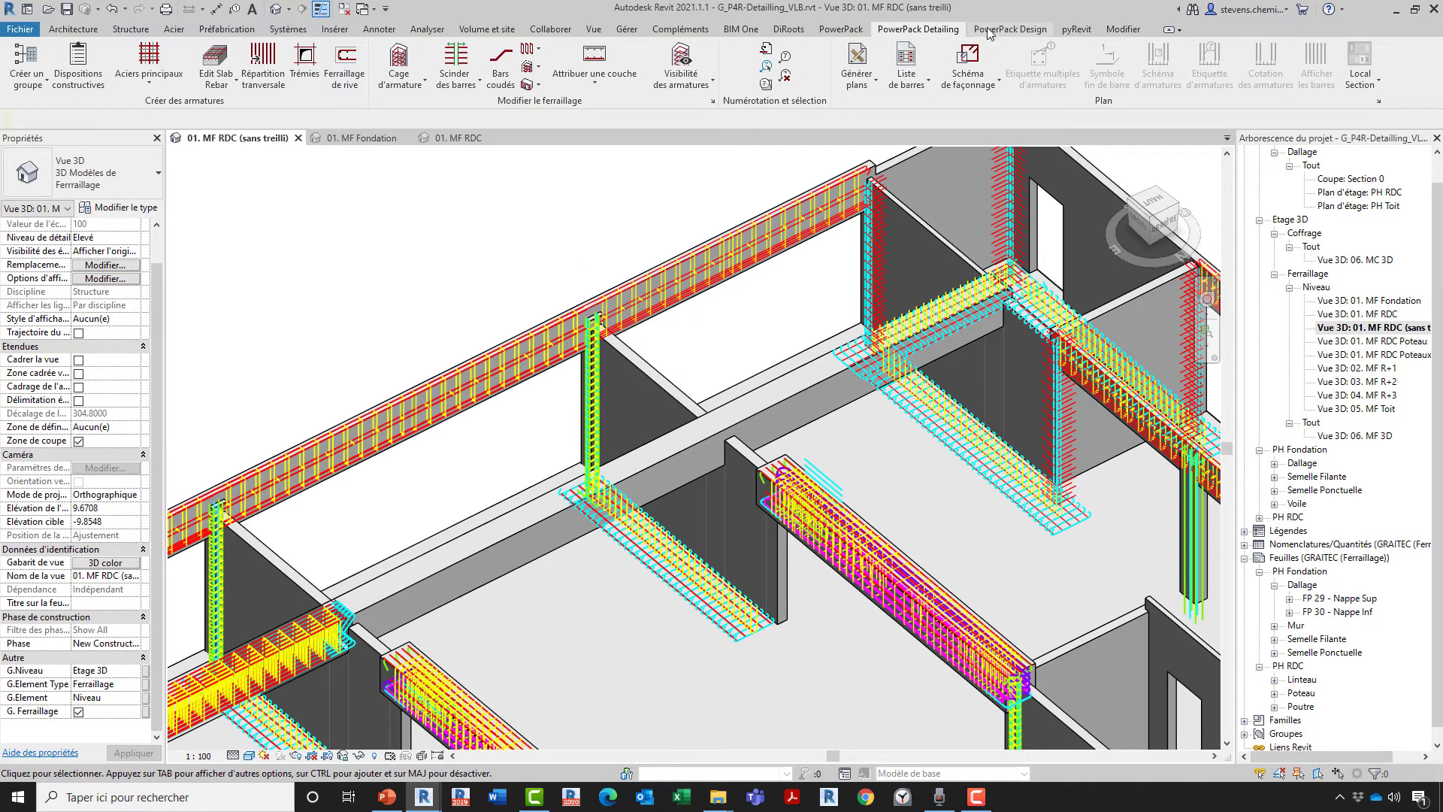
Open the main reinforcement settings of the multi-span beam and examine the bottom longitudinal bars of spans 1 and 2.
{"action": "left_click", "coordinate": [155, 82]}
{"action": "left_click", "coordinate": [167, 107]}
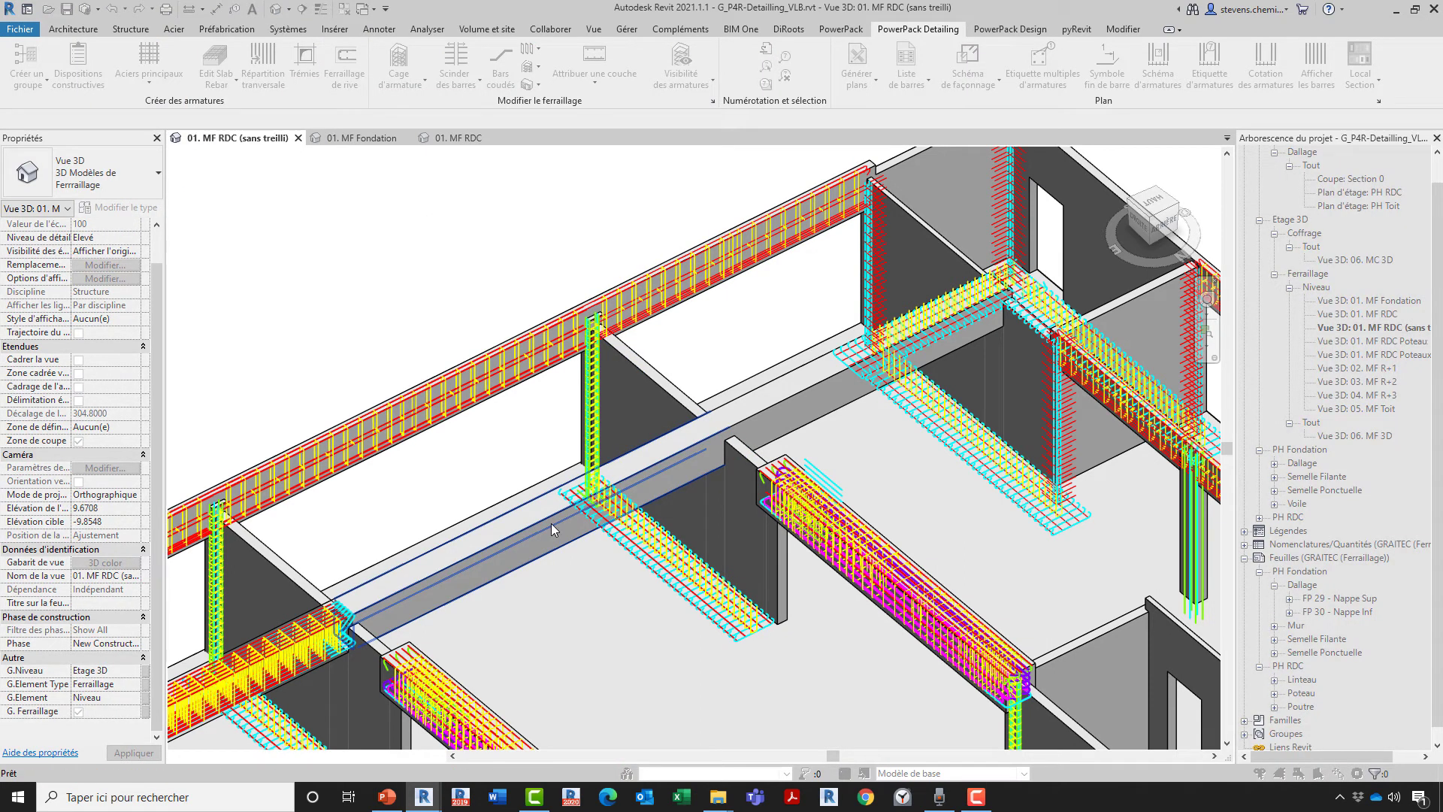
{"action": "left_click", "coordinate": [551, 523]}
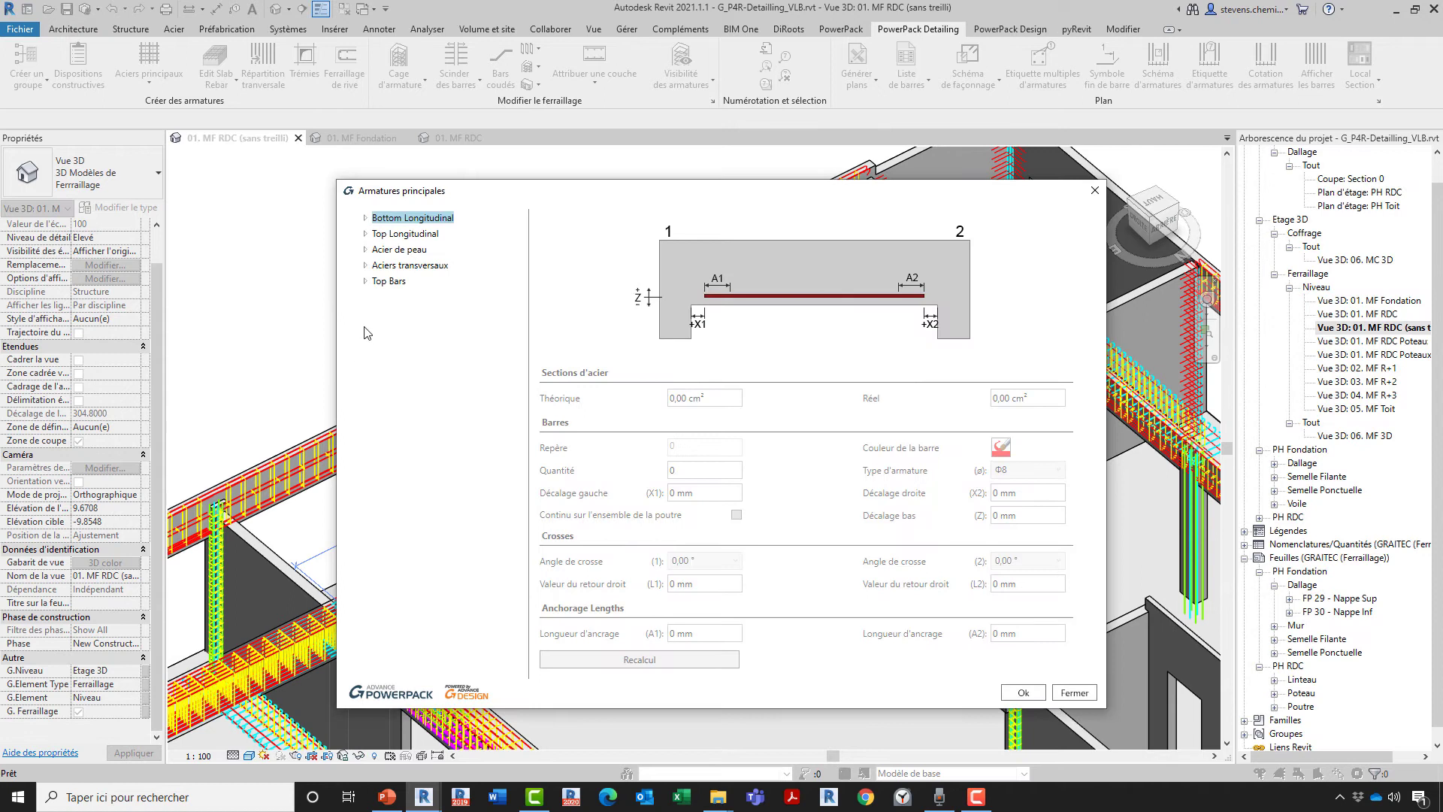
{"action": "left_click", "coordinate": [366, 219]}
{"action": "left_click", "coordinate": [395, 234]}
{"action": "left_click", "coordinate": [399, 248]}
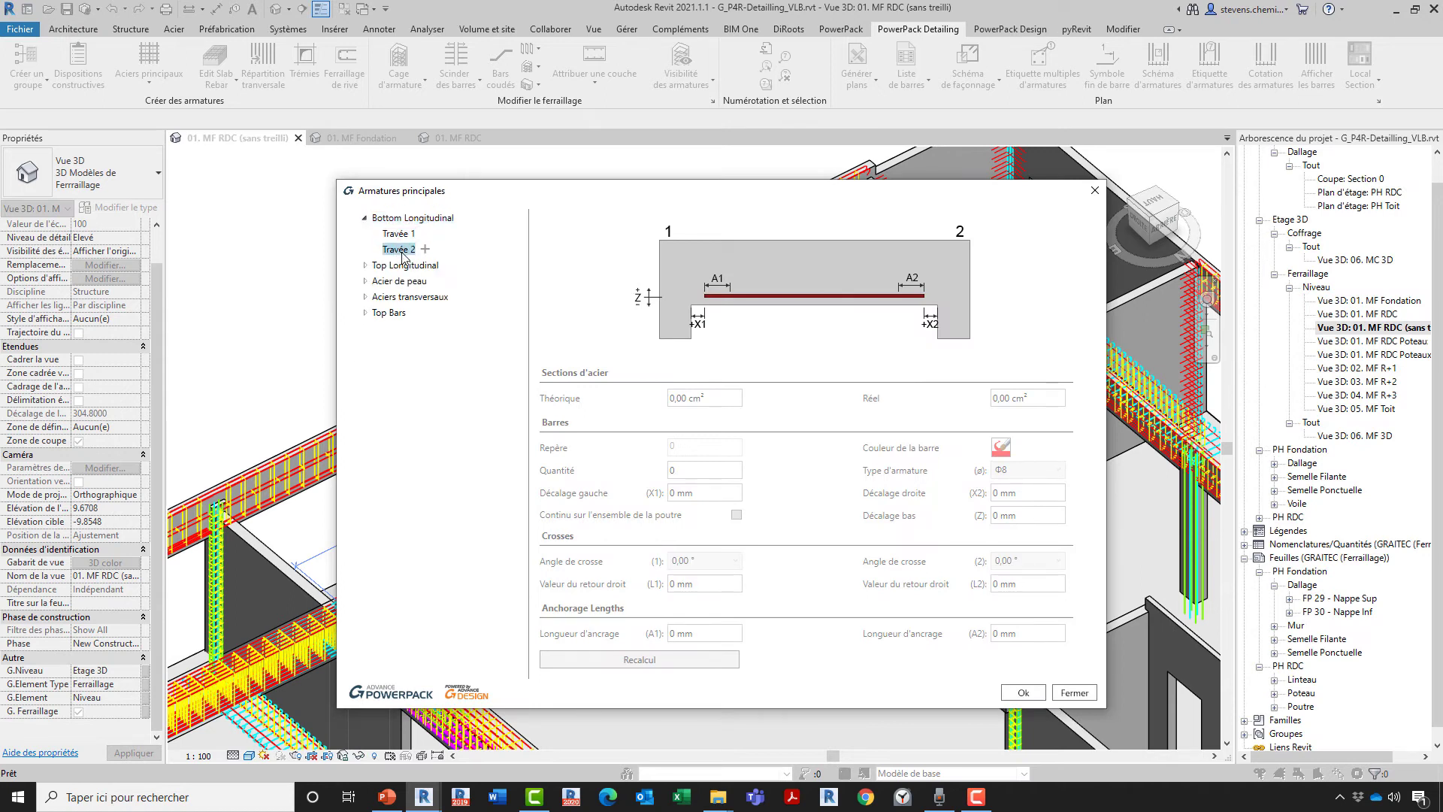
Examine the multi-span beam's top longitudinal and skin reinforcement entries per span, and close the settings without changes.
{"action": "left_click", "coordinate": [366, 266]}
{"action": "left_click", "coordinate": [398, 280]}
{"action": "left_click", "coordinate": [398, 296]}
{"action": "left_click", "coordinate": [398, 233]}
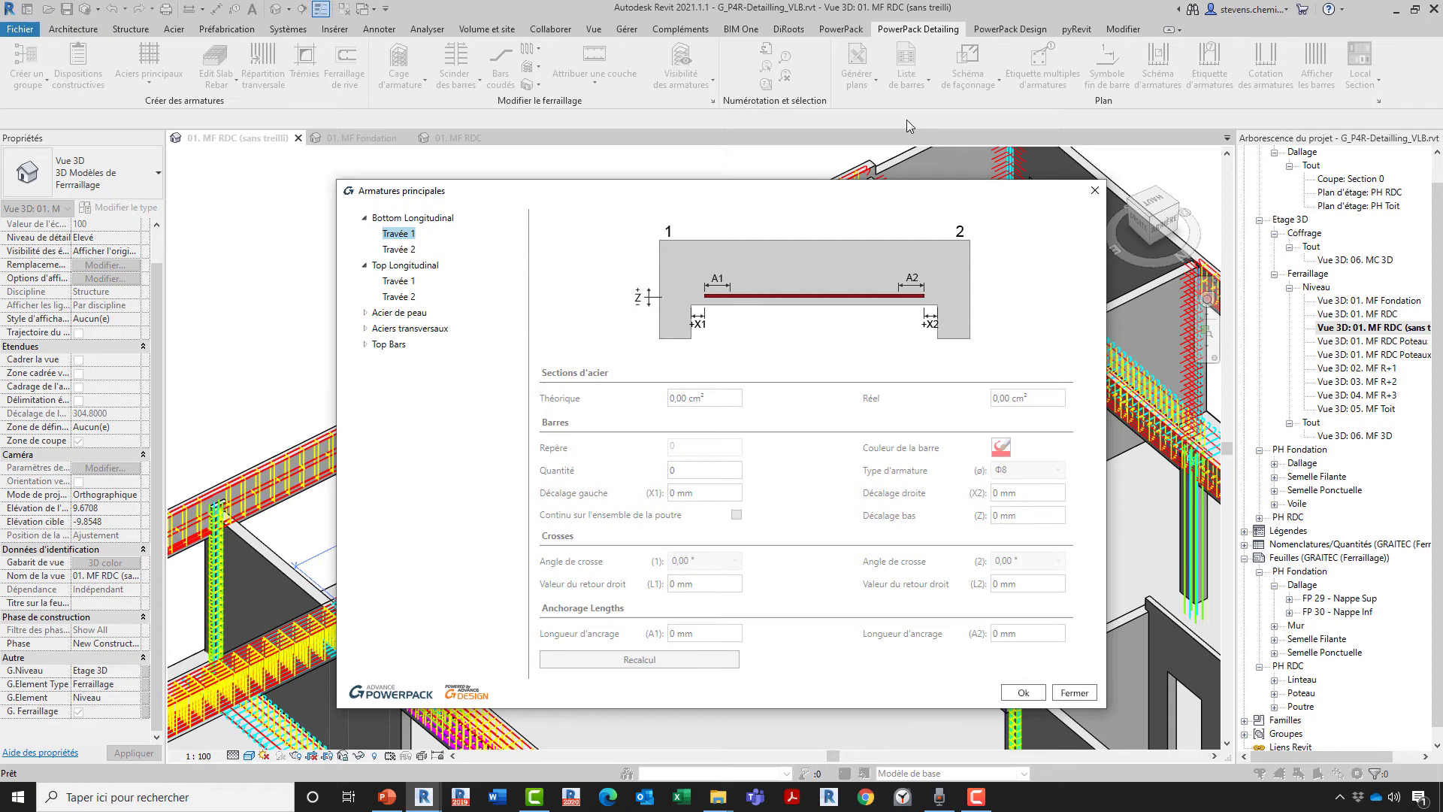
{"action": "left_click_drag", "start_coordinate": [699, 189], "coordinate": [737, 154]}
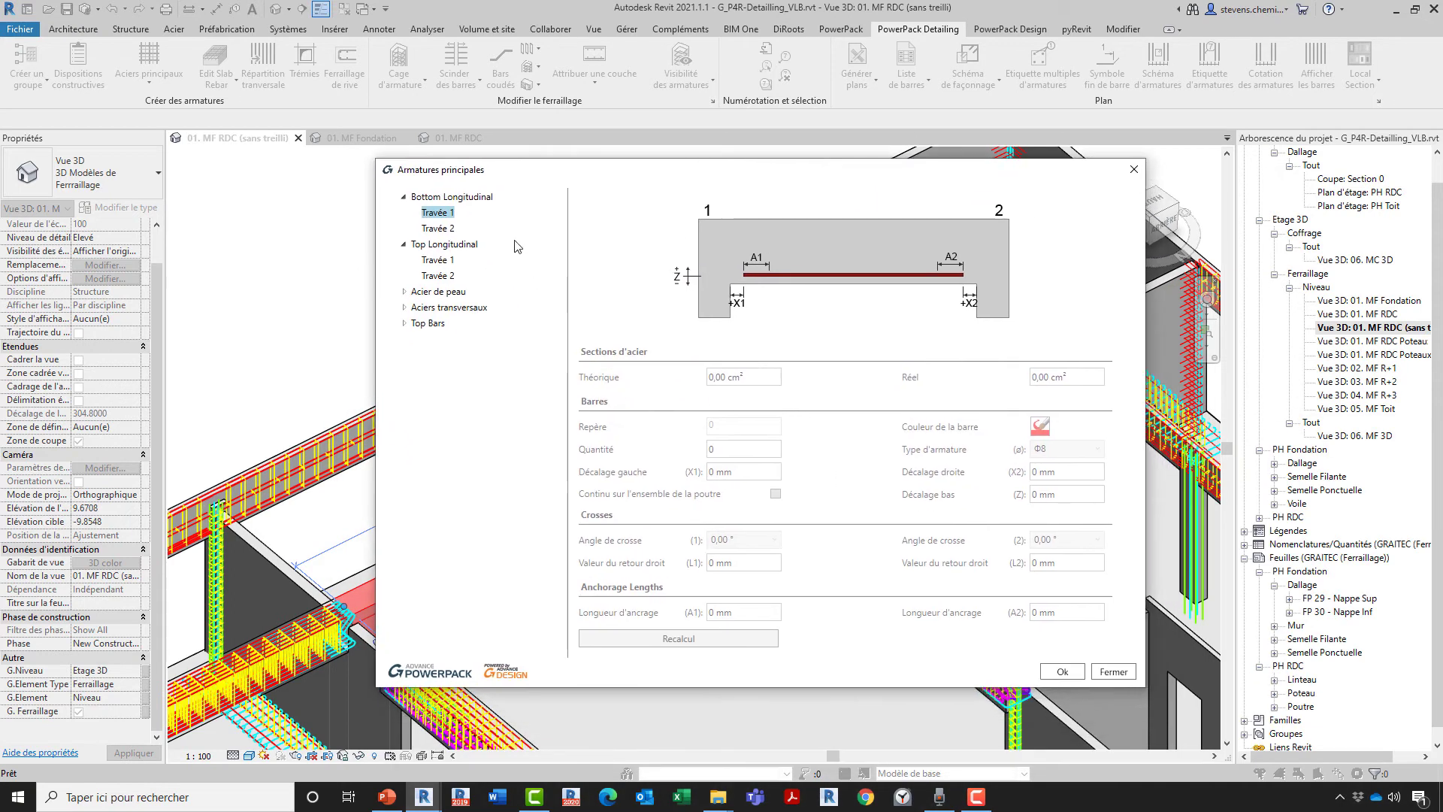
{"action": "left_click", "coordinate": [439, 292]}
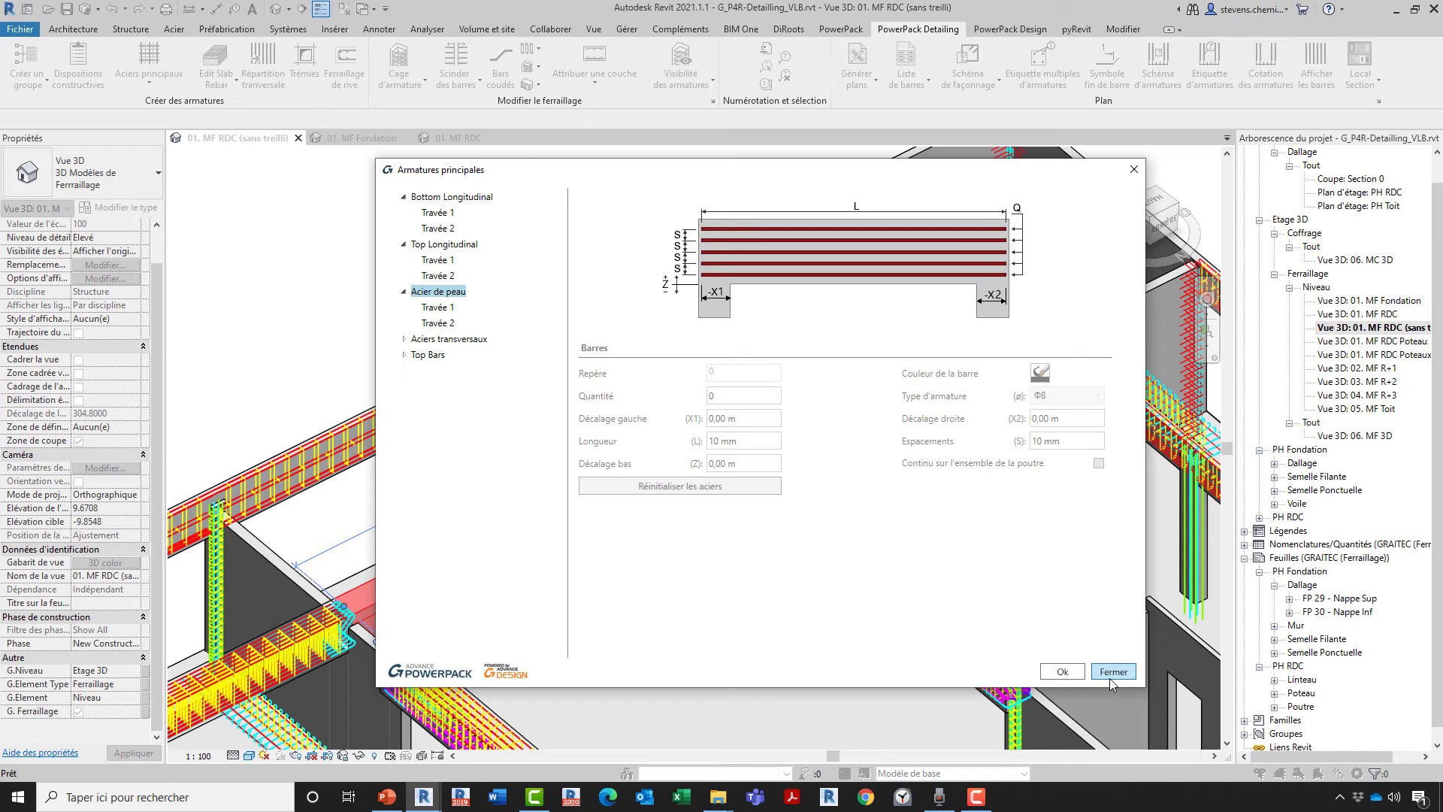
{"action": "left_click", "coordinate": [1109, 671]}
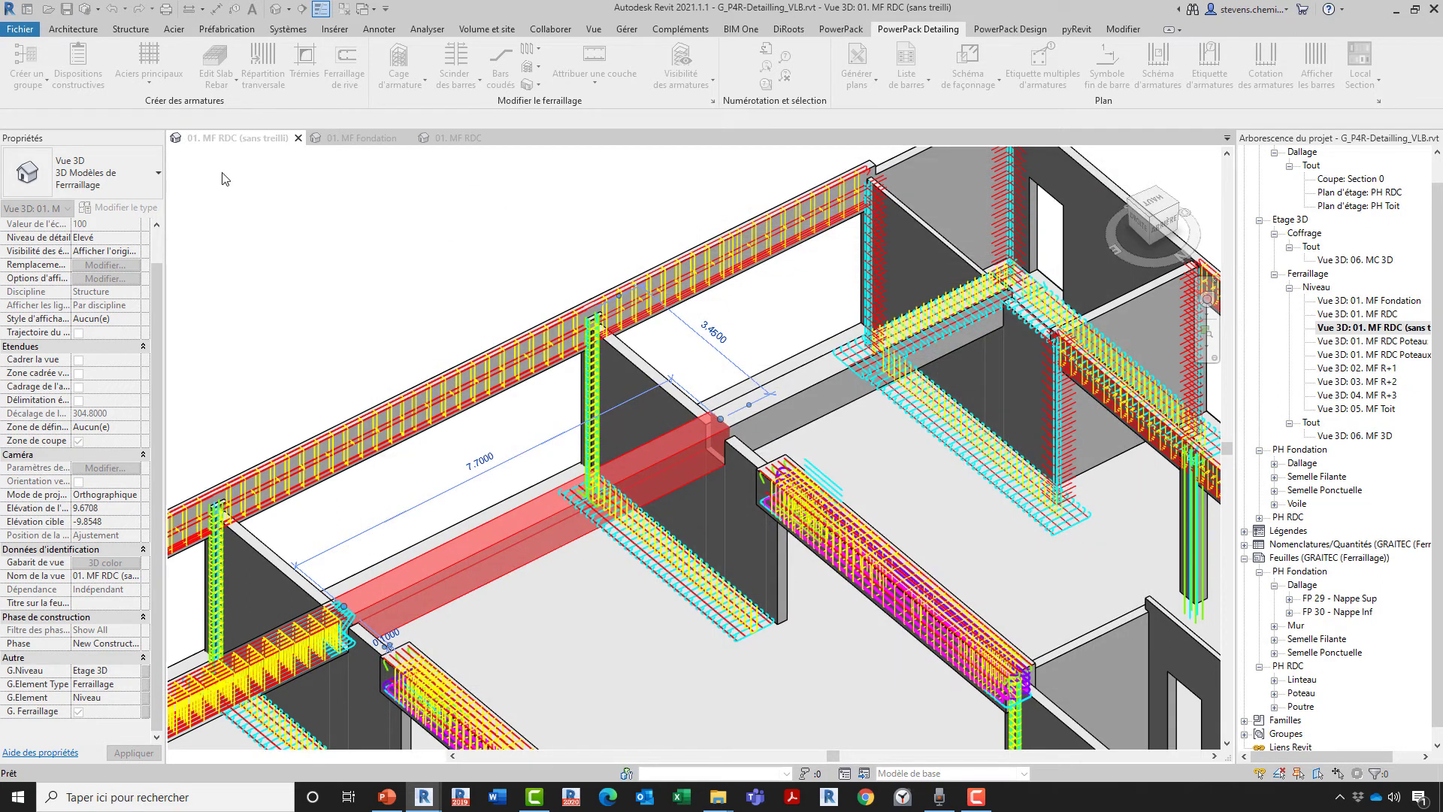
Generate the reinforcement of multi-span beam MT1 from the constructive provisions and close the calculation status.
{"action": "left_click", "coordinate": [890, 30]}
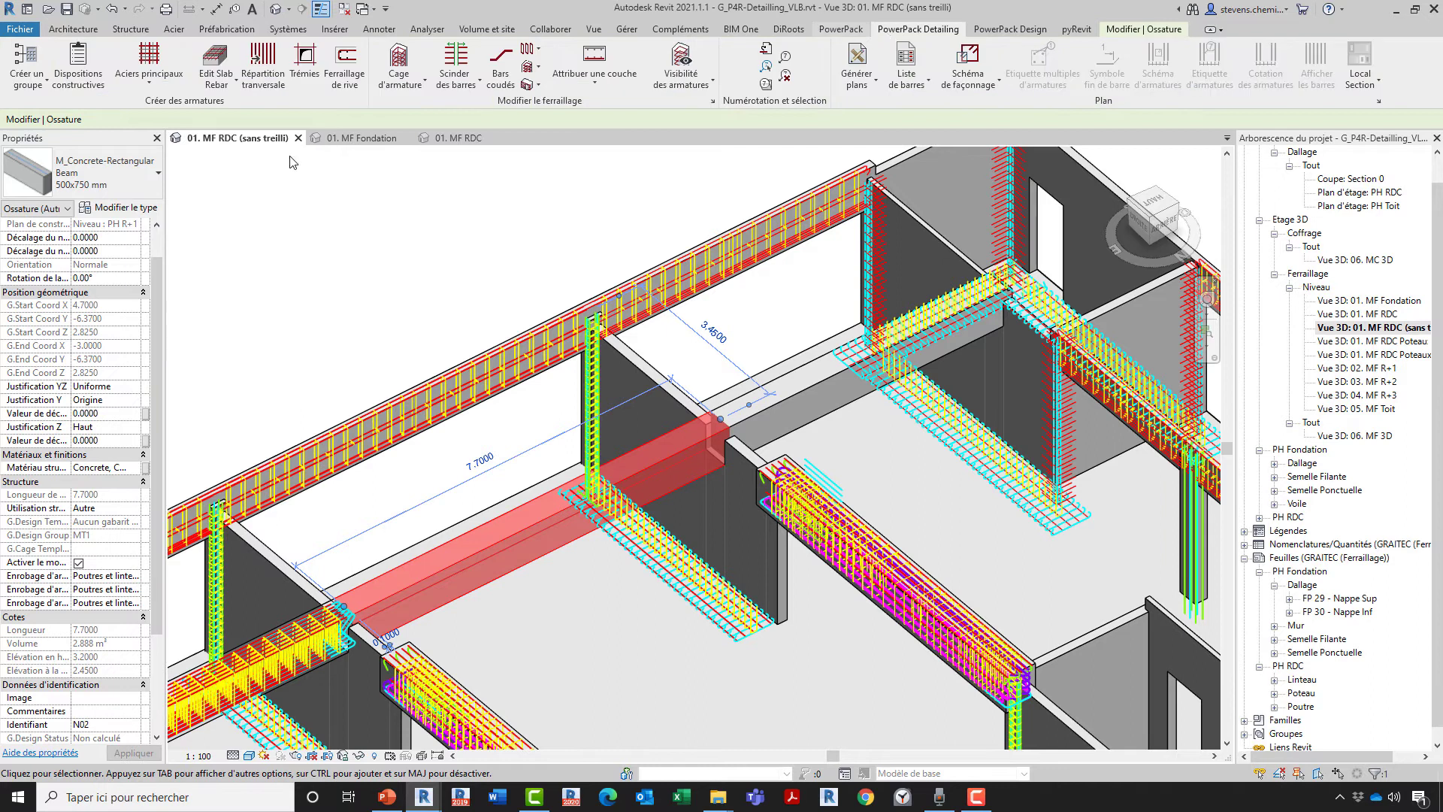
{"action": "left_click", "coordinate": [83, 90]}
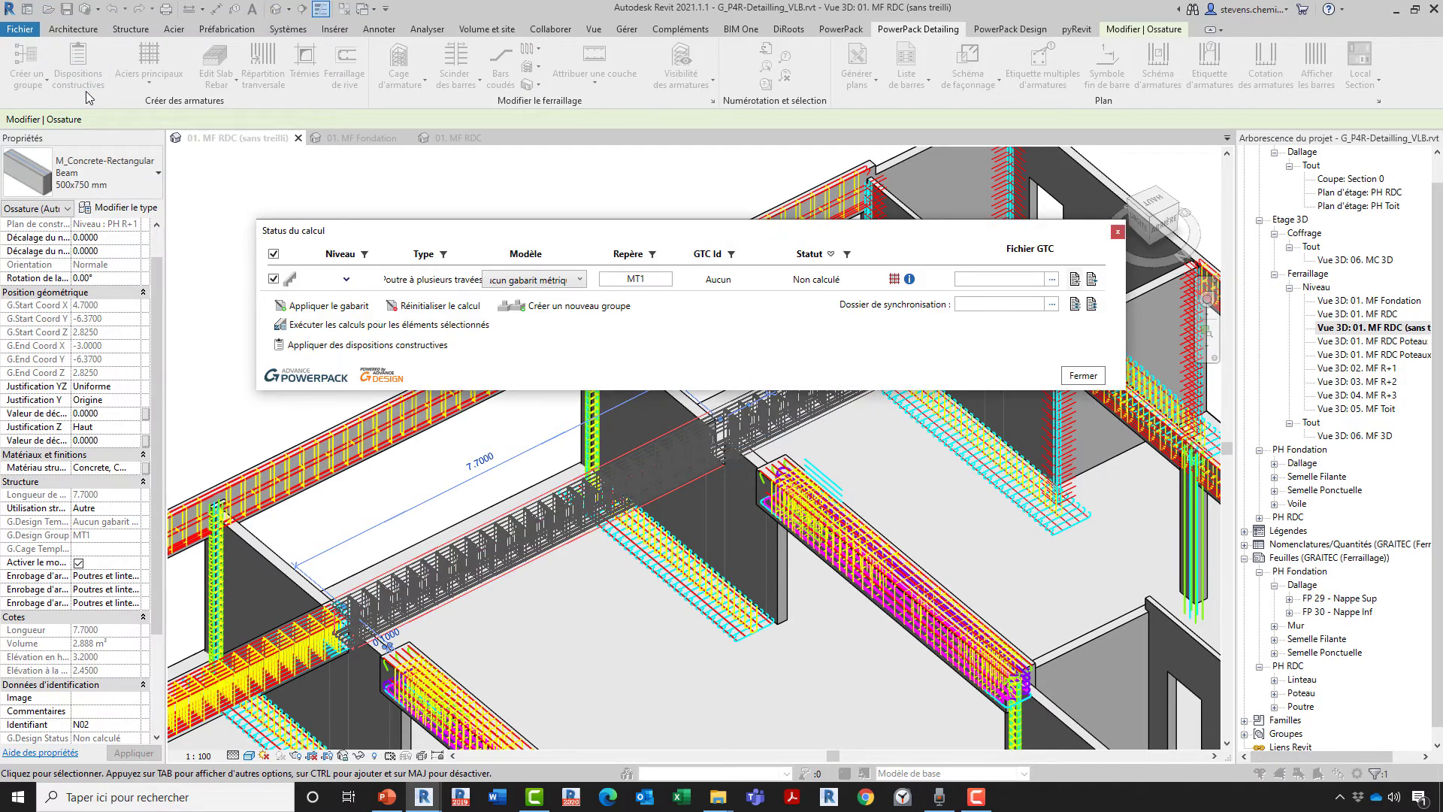
{"action": "left_click", "coordinate": [1090, 381]}
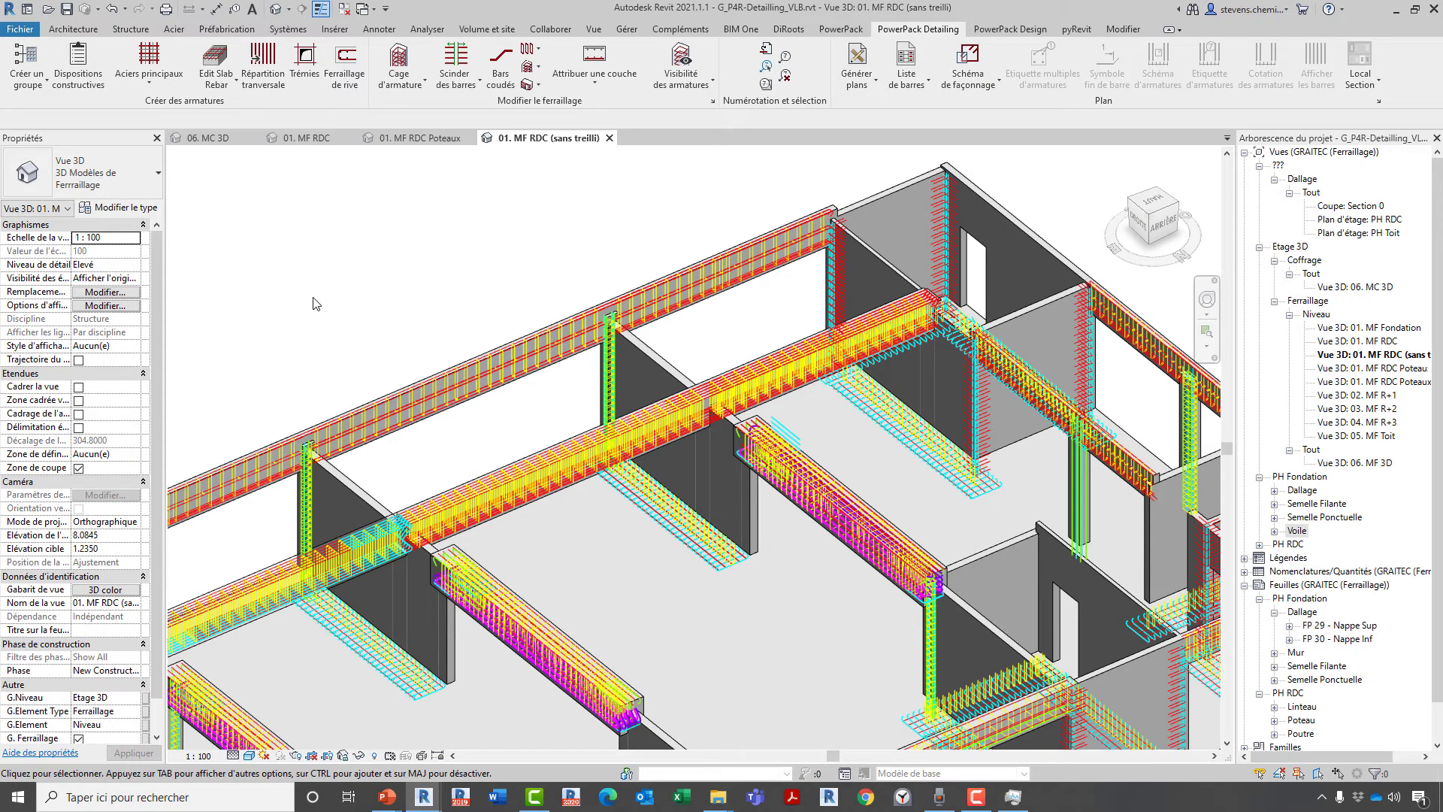
Open the 3D view Voile V1-V2-V3 from the wall views of the foundation level.
{"action": "mouse_move", "coordinate": [334, 313]}
{"action": "middle_mouse_down", "text": "shift"}
{"action": "mouse_move", "coordinate": [335, 348]}
{"action": "mouse_move", "coordinate": [326, 338]}
{"action": "middle_mouse_up", "text": "shift"}
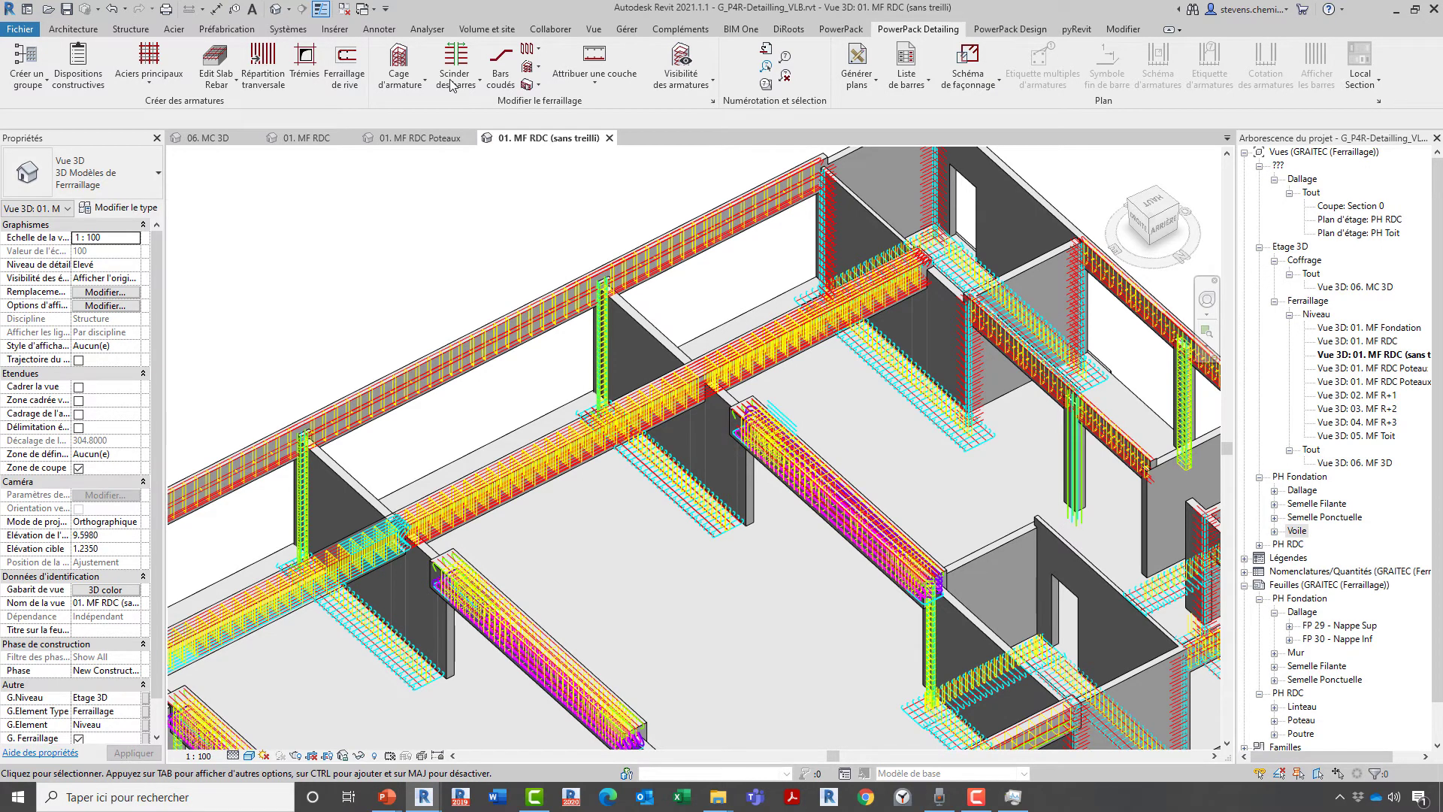
{"action": "left_click", "coordinate": [1274, 532]}
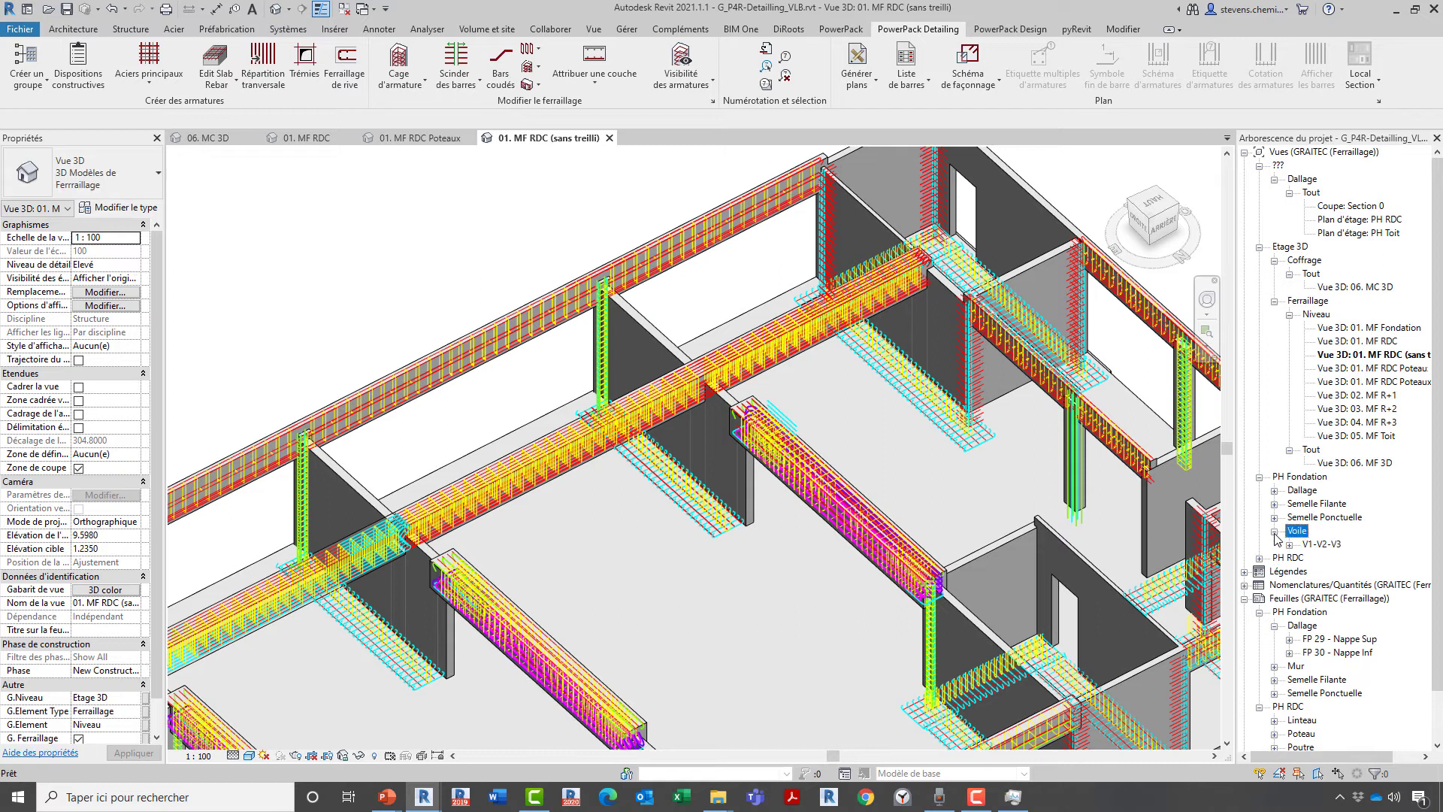
{"action": "left_click", "coordinate": [1289, 545]}
{"action": "double_click", "coordinate": [1361, 598]}
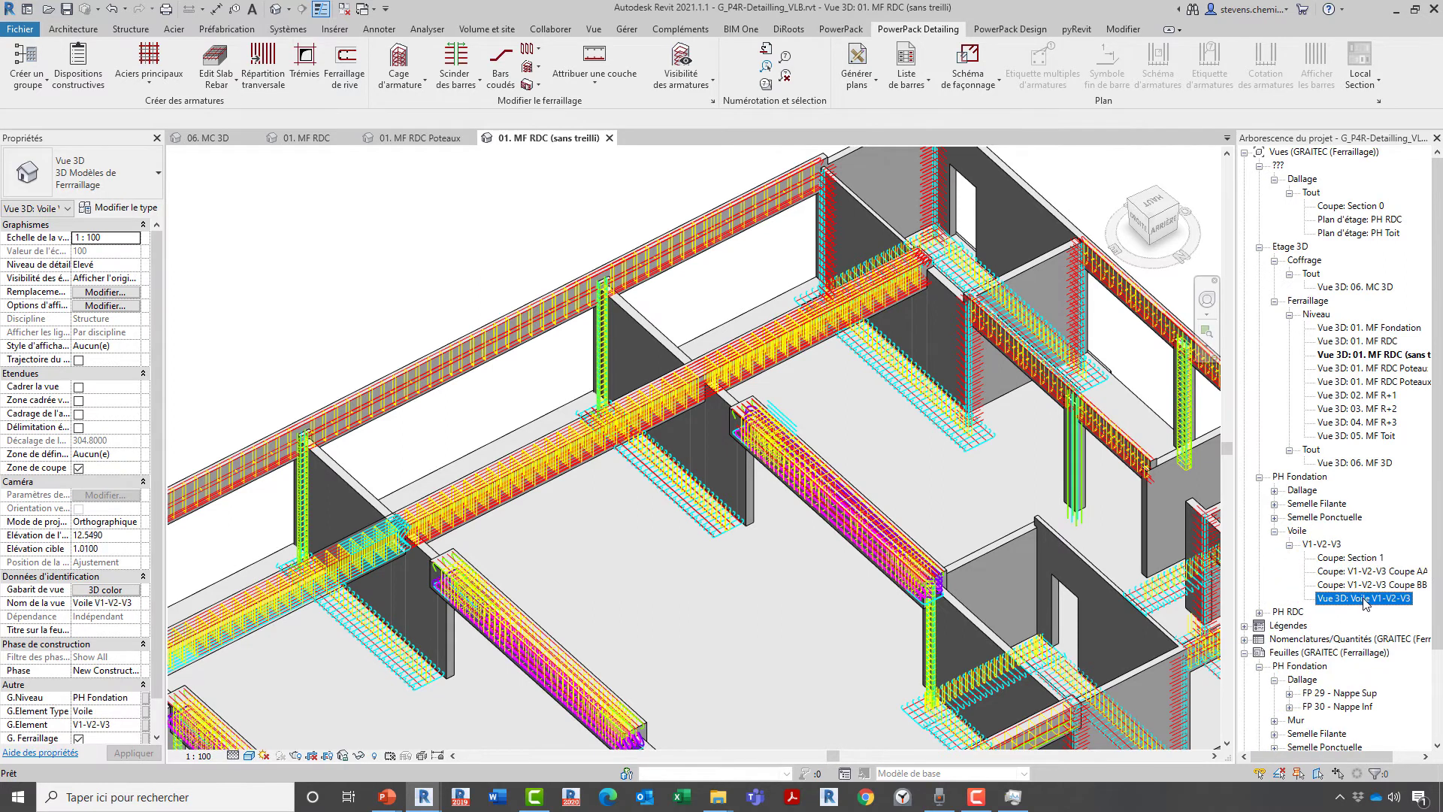
{"action": "middle_click_drag", "start_coordinate": [607, 517], "coordinate": [548, 581]}
{"action": "scroll", "coordinate": [631, 415], "scroll_direction": "up", "scroll_amount": 3}
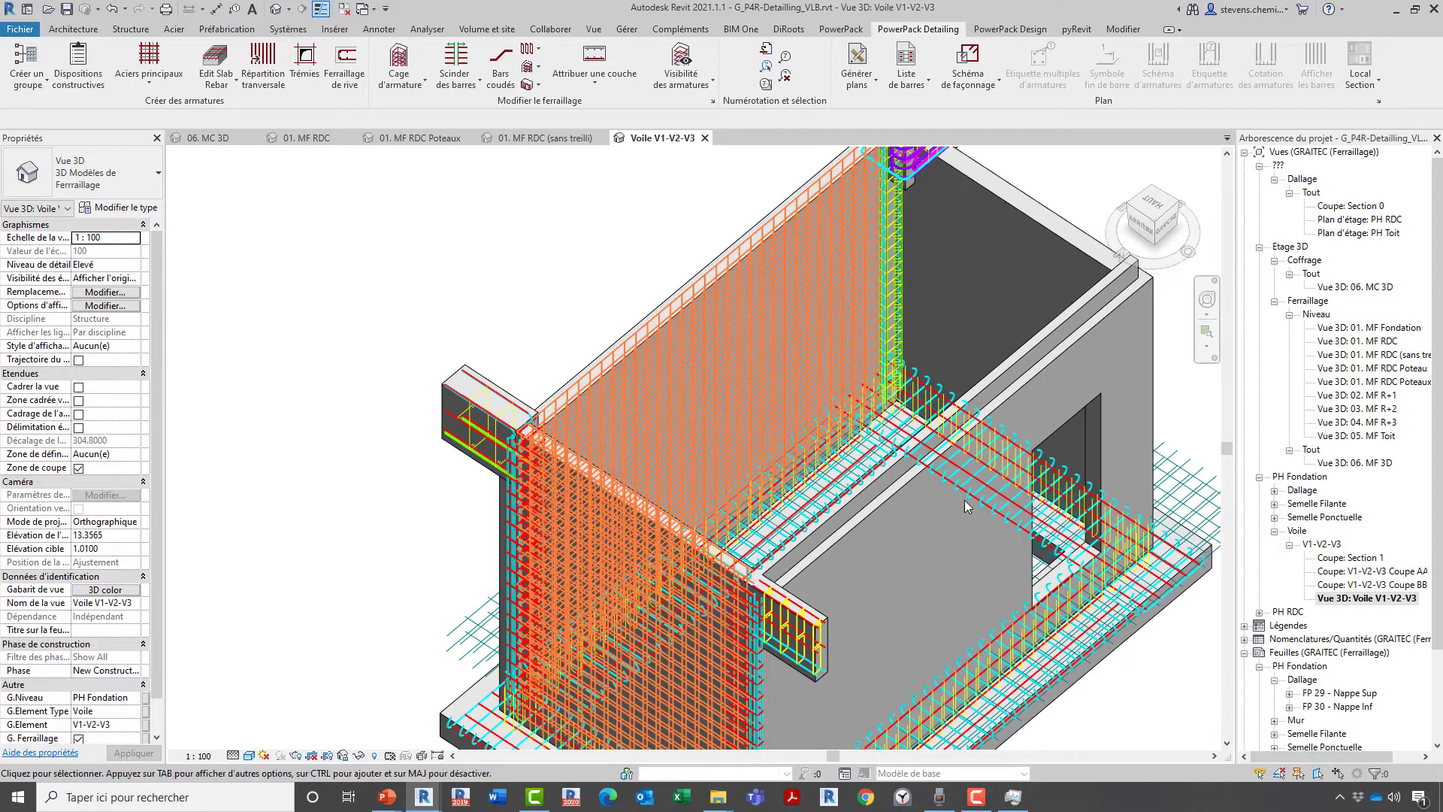
{"action": "middle_click_drag", "start_coordinate": [974, 513], "coordinate": [834, 511]}
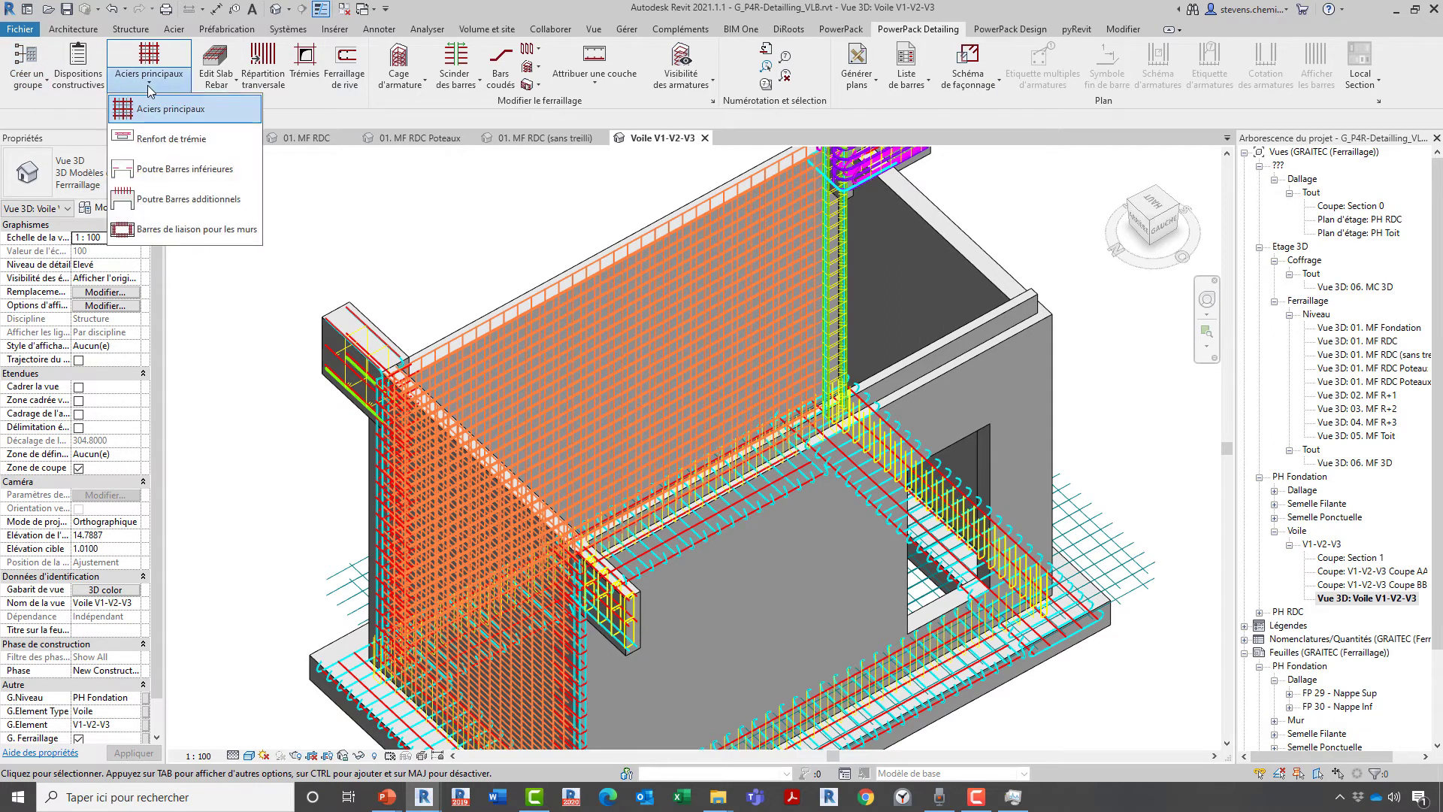
Group the two unreinforced adjoining walls as a shear wall group named GVRDC, using the default template.
{"action": "left_click", "coordinate": [39, 88]}
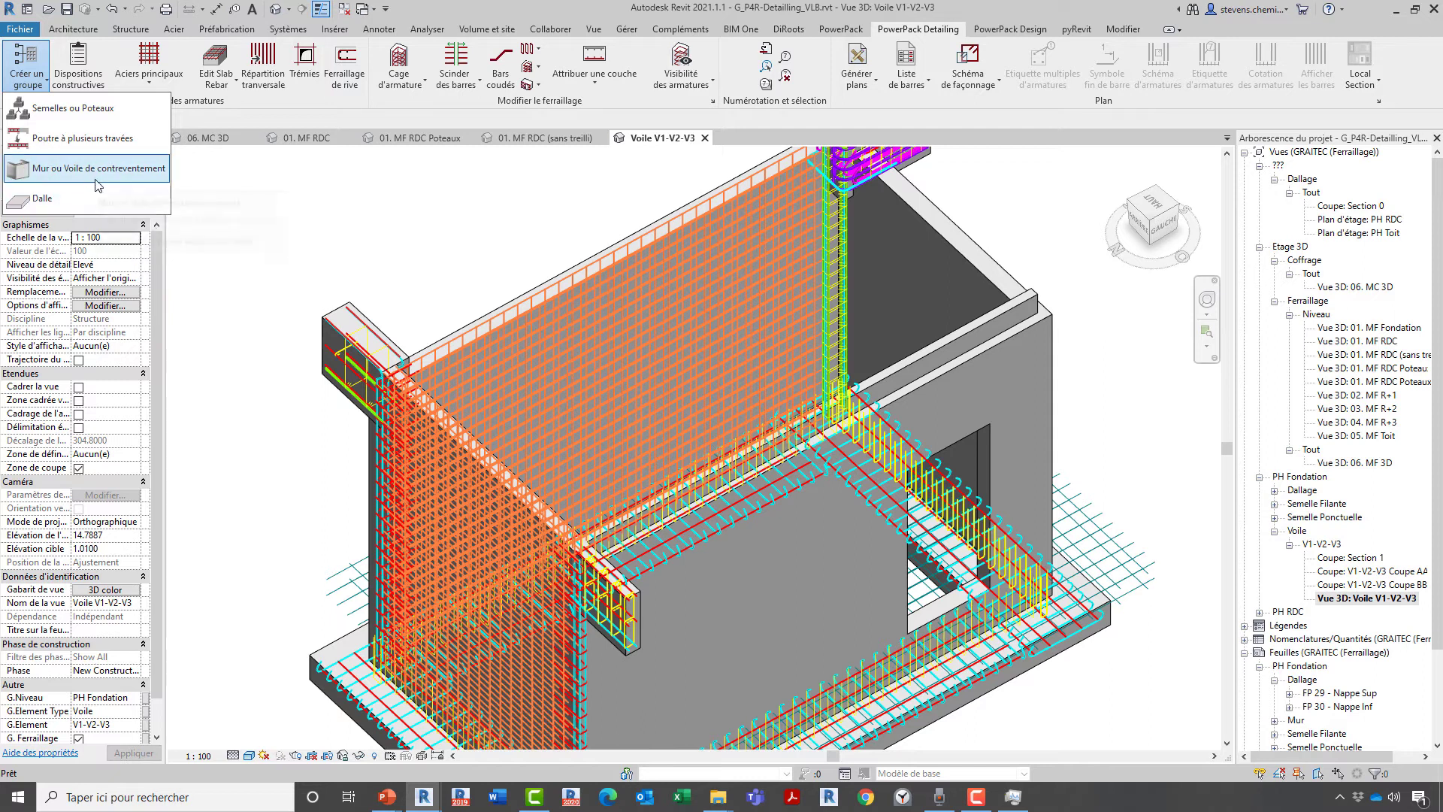
{"action": "left_click", "coordinate": [46, 176]}
{"action": "left_click", "coordinate": [982, 275]}
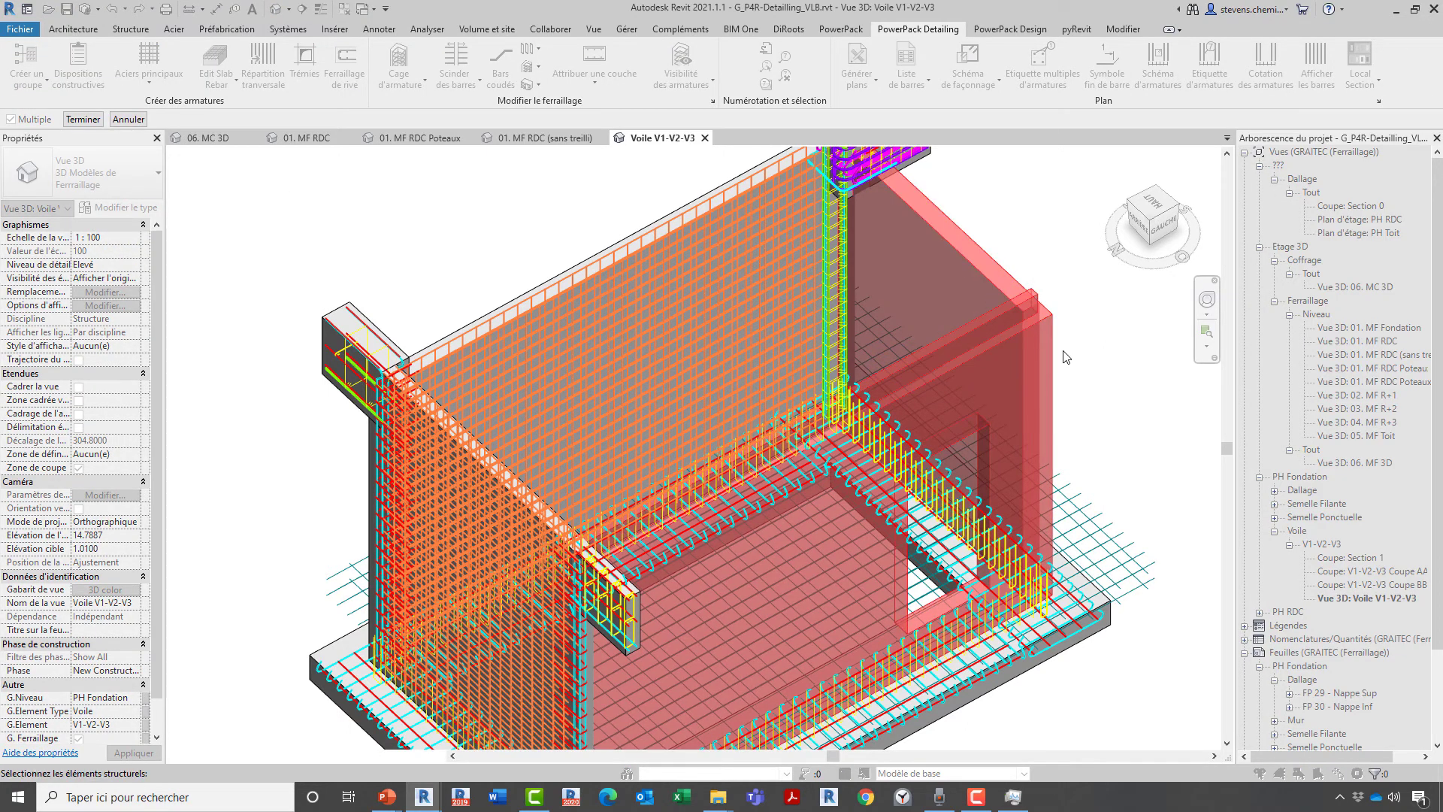
{"action": "key", "text": "Return"}
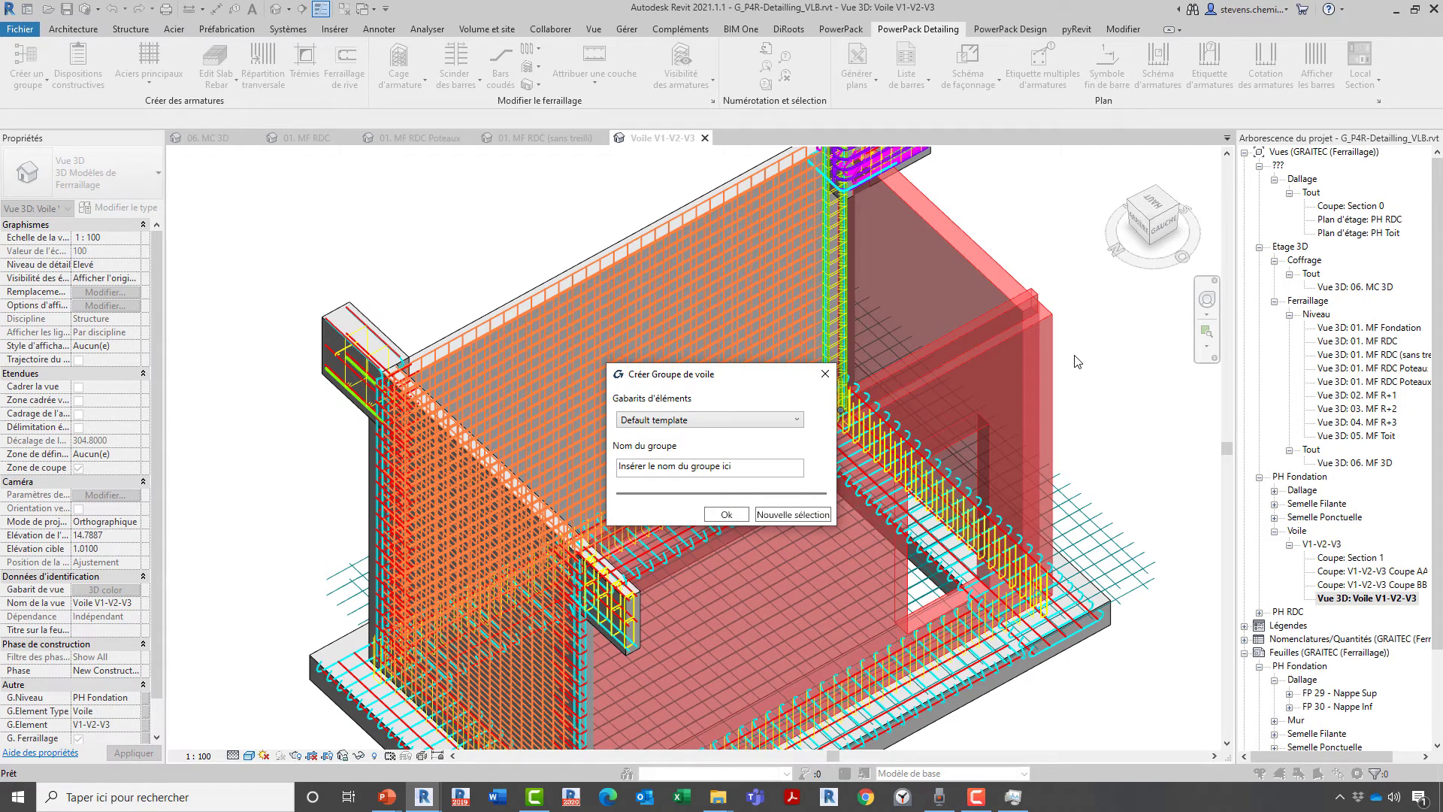
{"action": "left_click", "coordinate": [721, 466]}
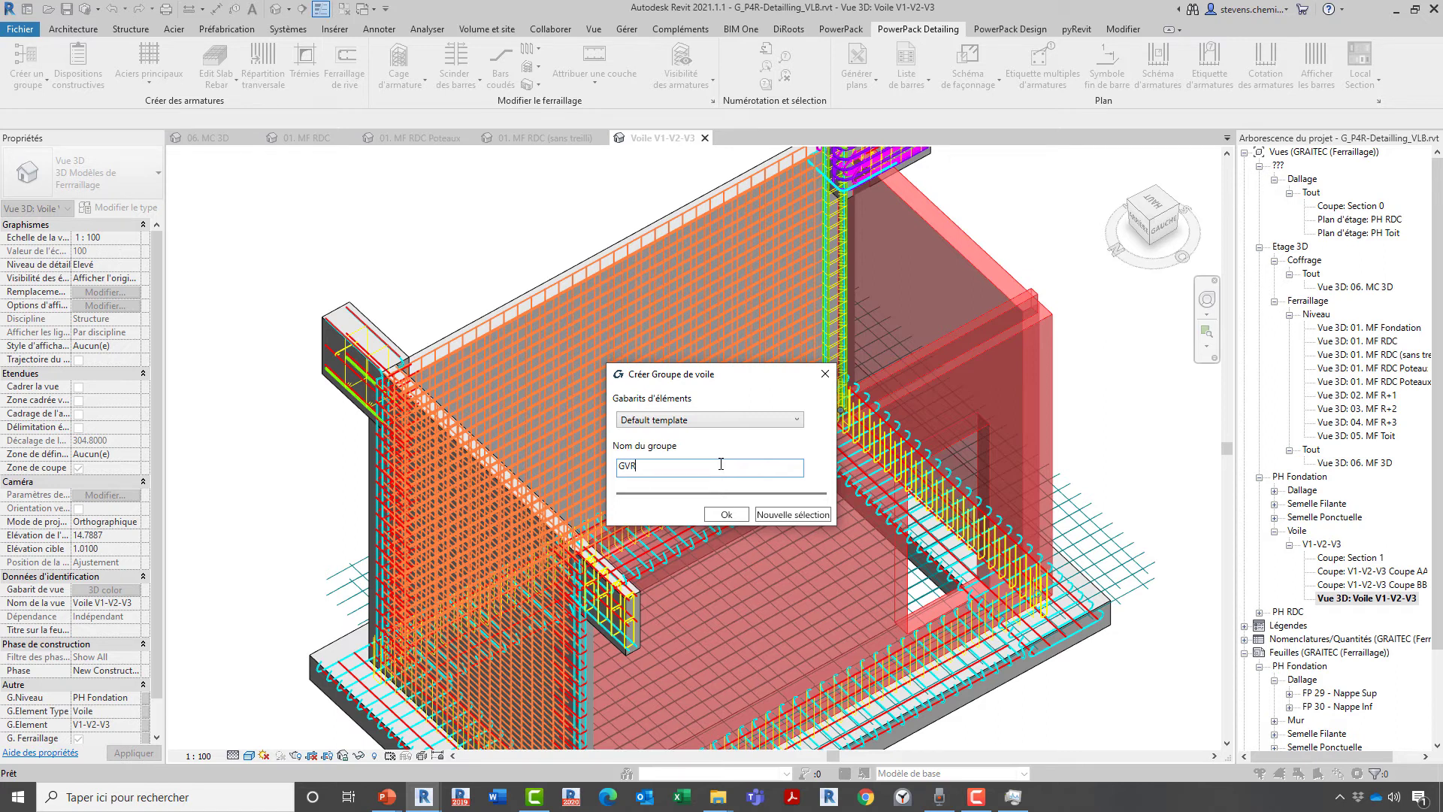
{"action": "left_click", "coordinate": [726, 515]}
{"action": "left_click", "coordinate": [726, 514]}
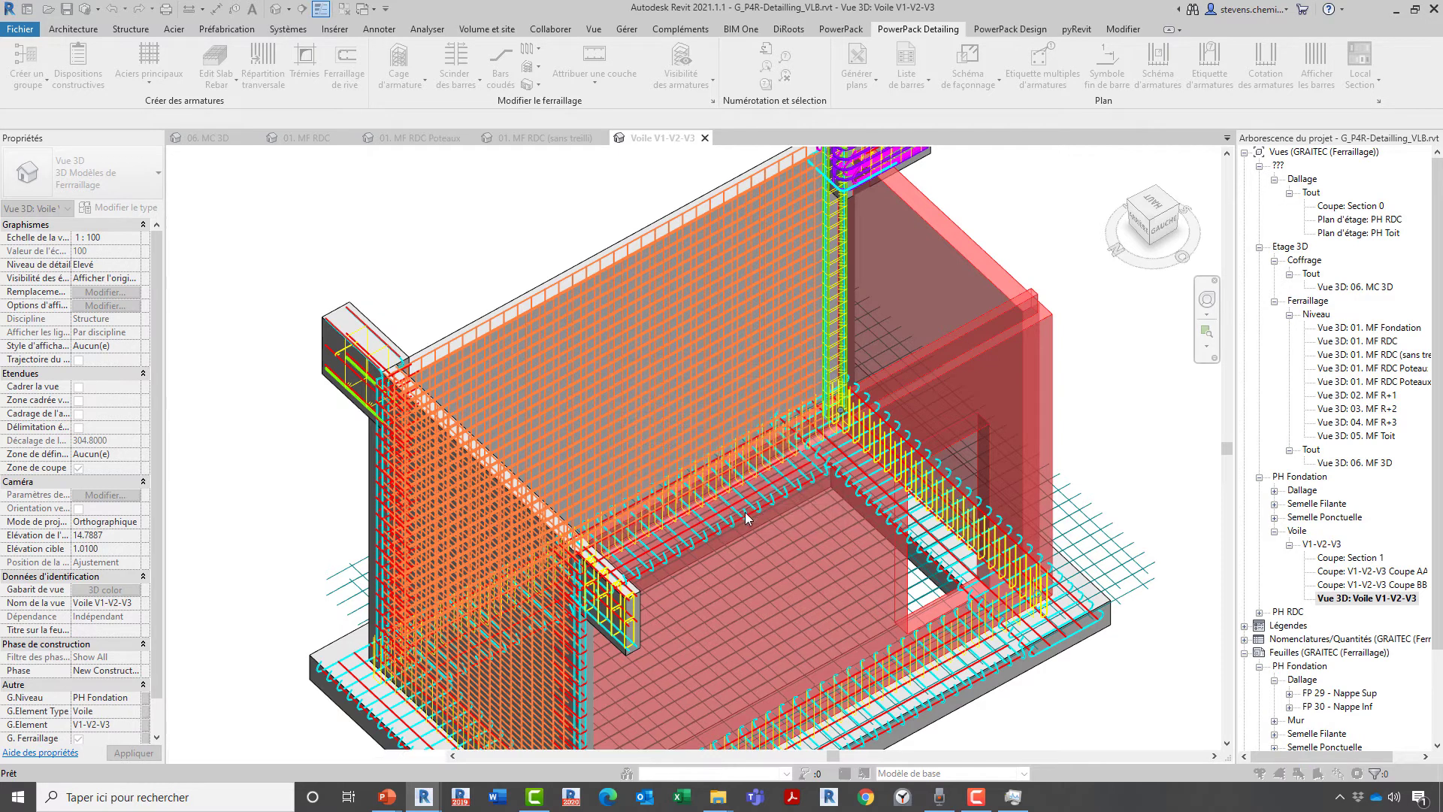
Examine the member walls of group GVRDC in the calculation status, and close it.
{"action": "left_click", "coordinate": [377, 418]}
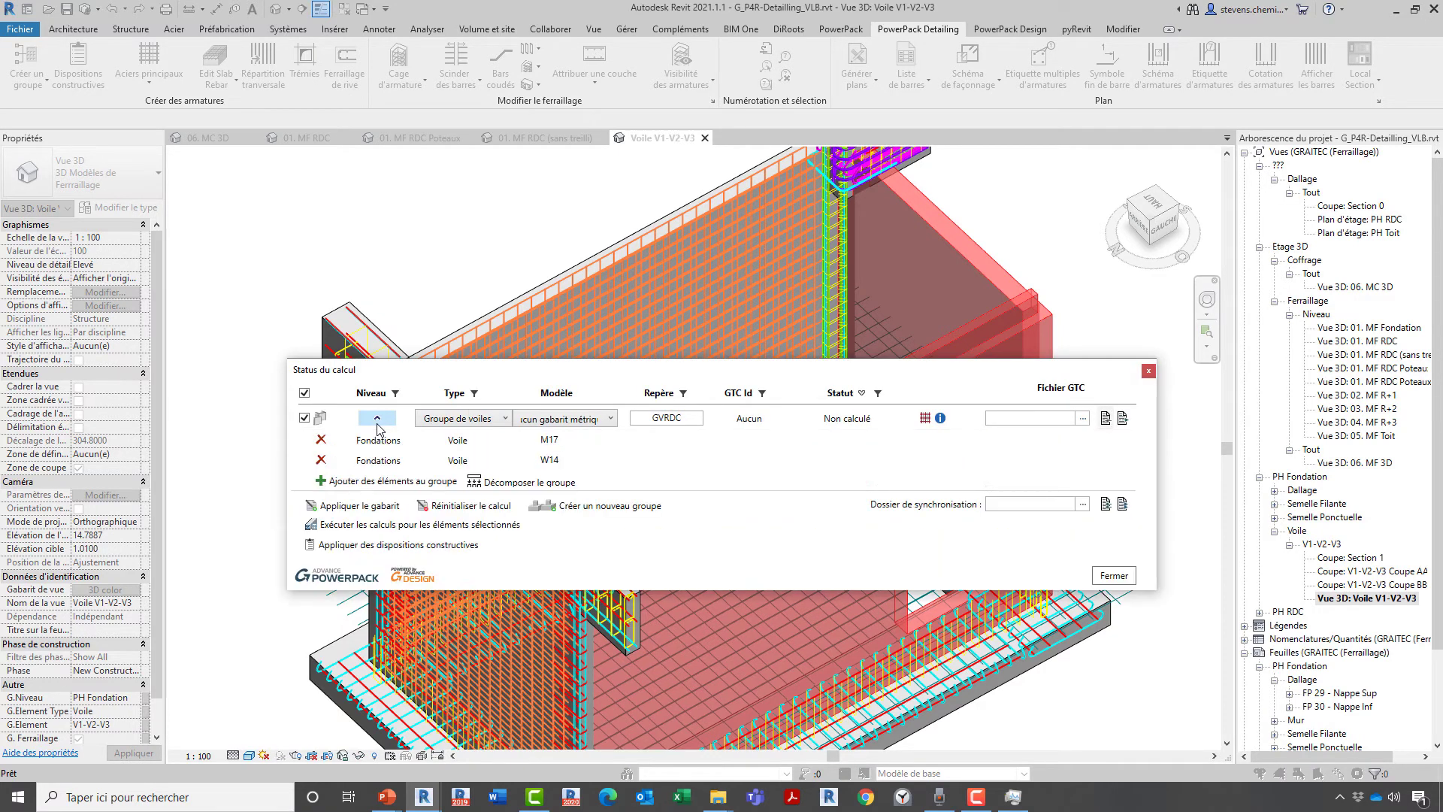
{"action": "double_click", "coordinate": [545, 446]}
{"action": "left_click", "coordinate": [1116, 576]}
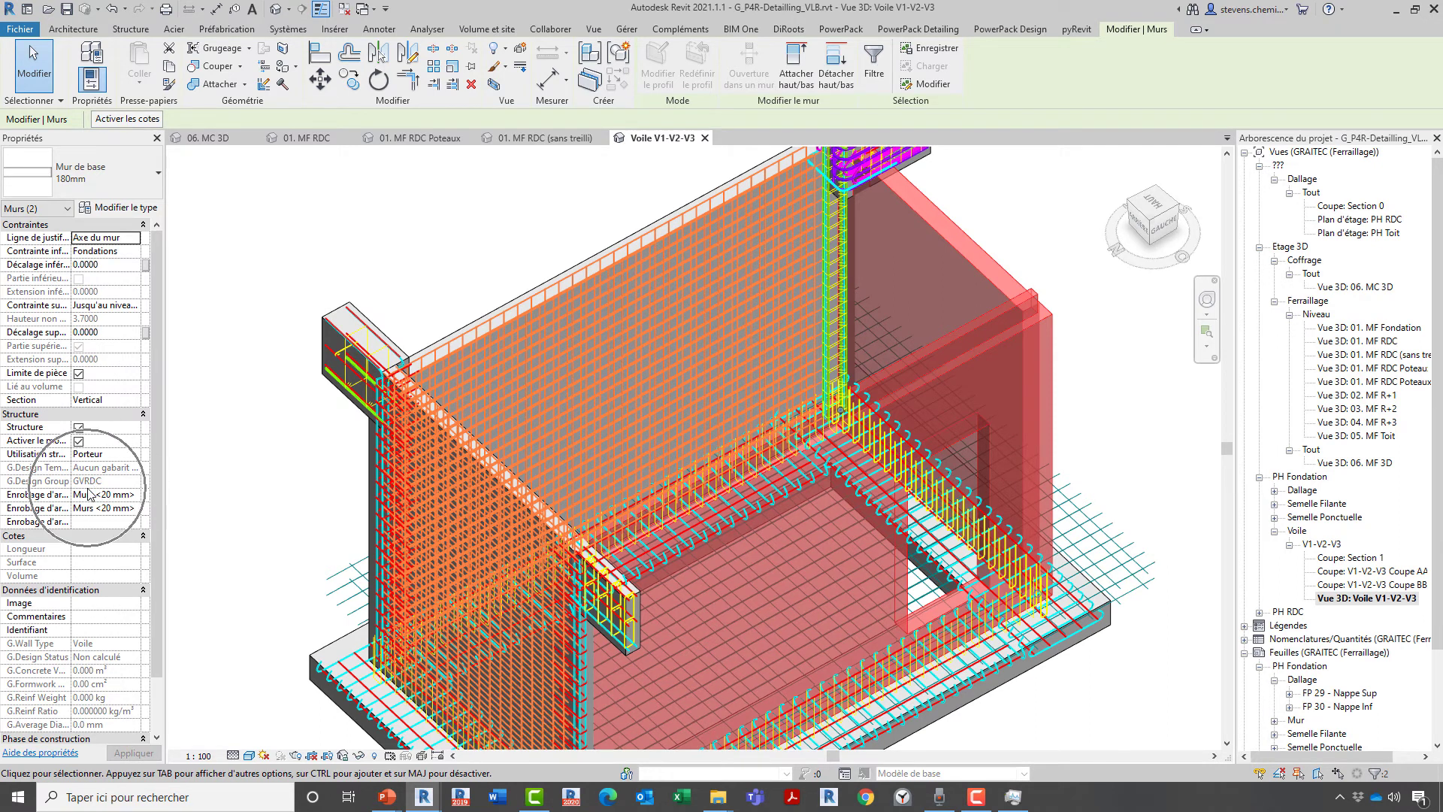
Check the design group assigned to the two selected walls in their properties.
{"action": "left_click_drag", "start_coordinate": [166, 478], "coordinate": [195, 479]}
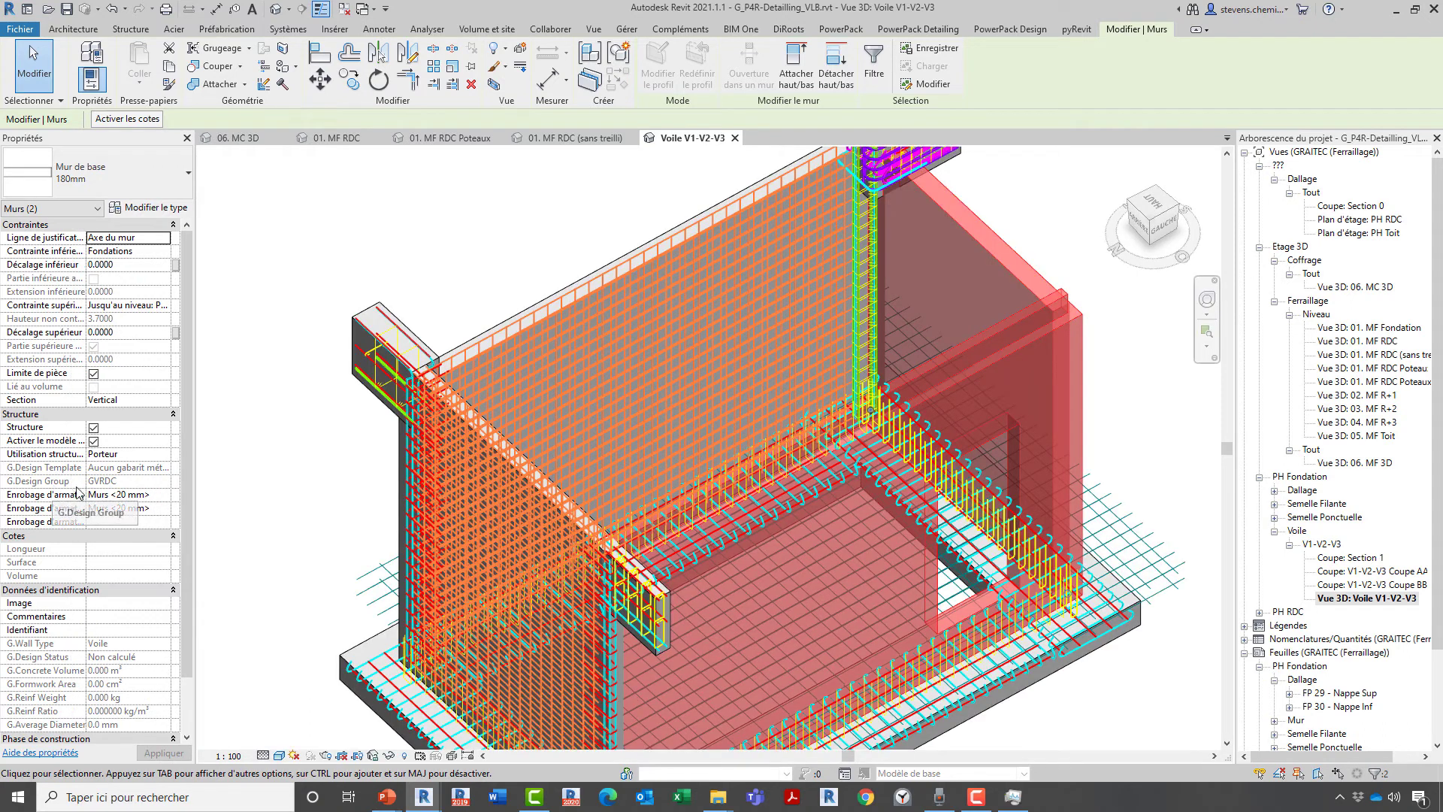
{"action": "left_click_drag", "start_coordinate": [196, 478], "coordinate": [165, 474]}
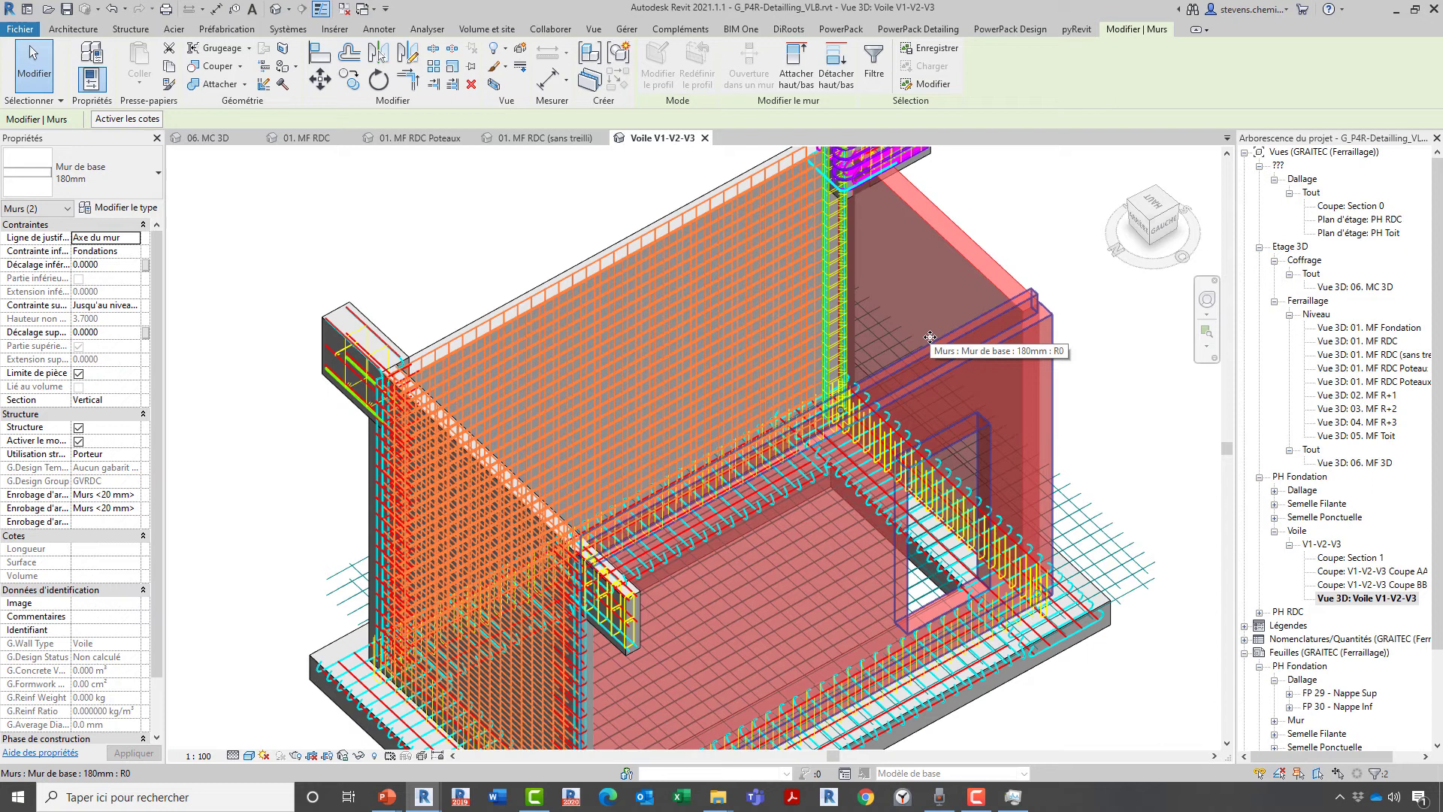
Open the main reinforcement settings for the grouped ground-floor walls GVRDC.
{"action": "left_click", "coordinate": [917, 28]}
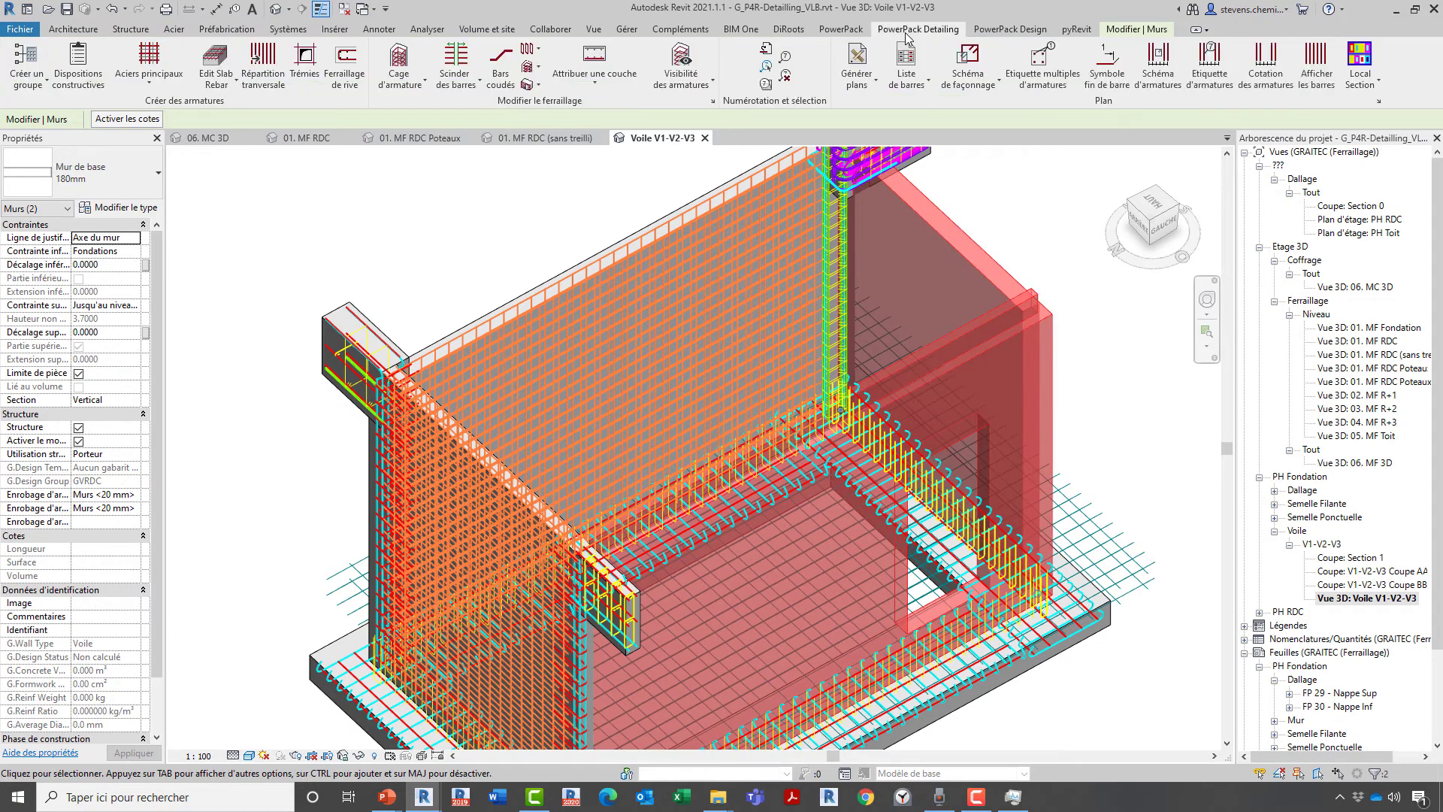
{"action": "left_click", "coordinate": [148, 60]}
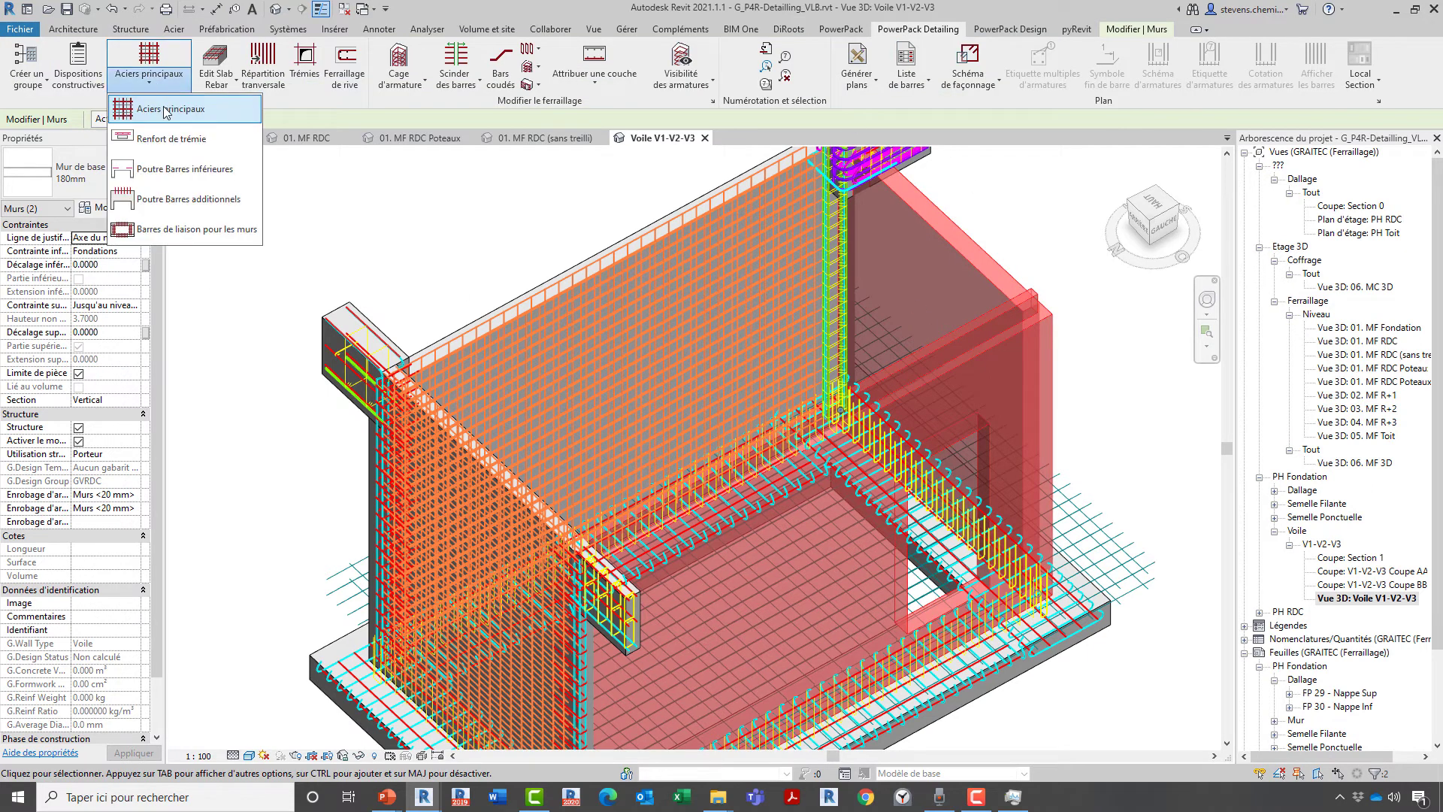
{"action": "left_click", "coordinate": [168, 109]}
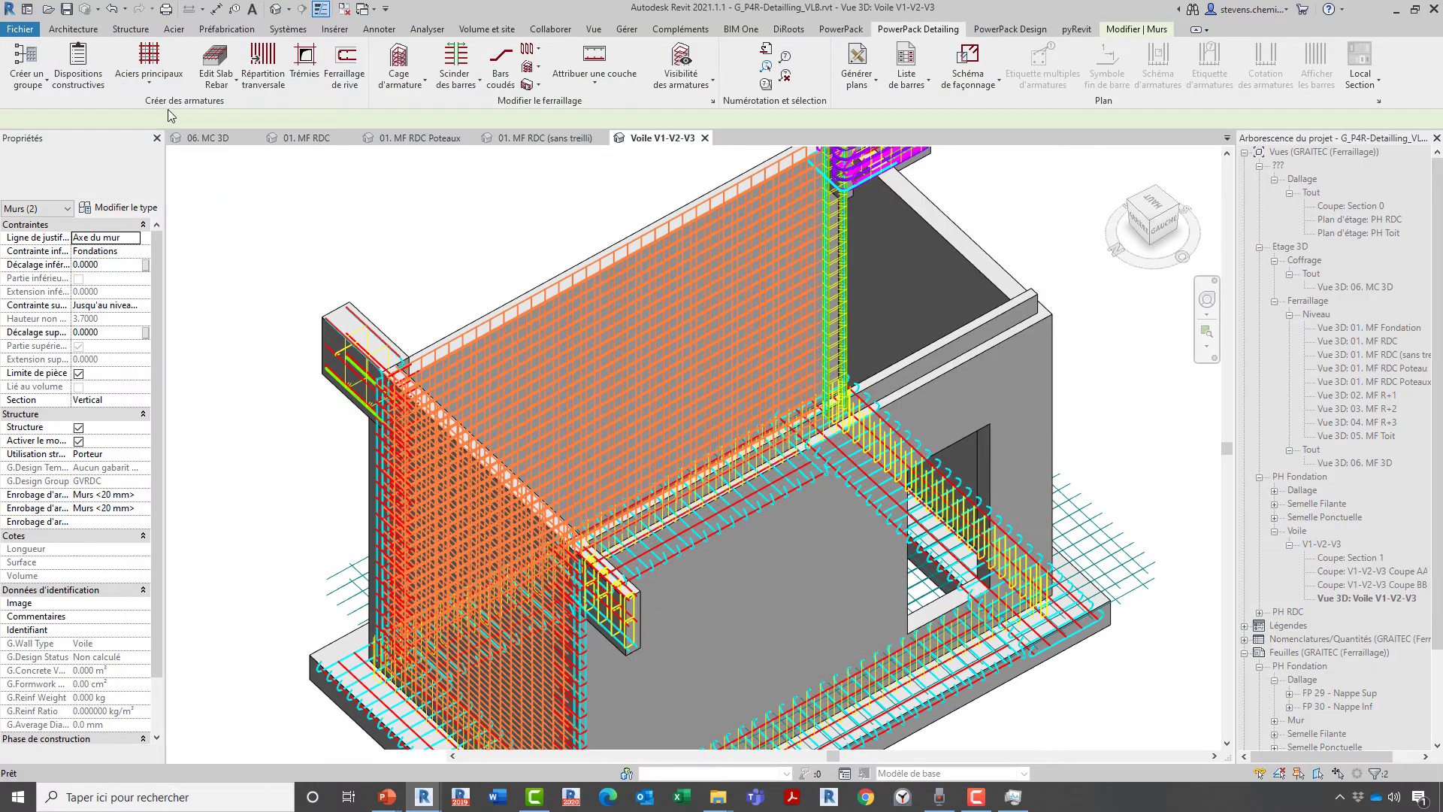
{"action": "left_click", "coordinate": [976, 371]}
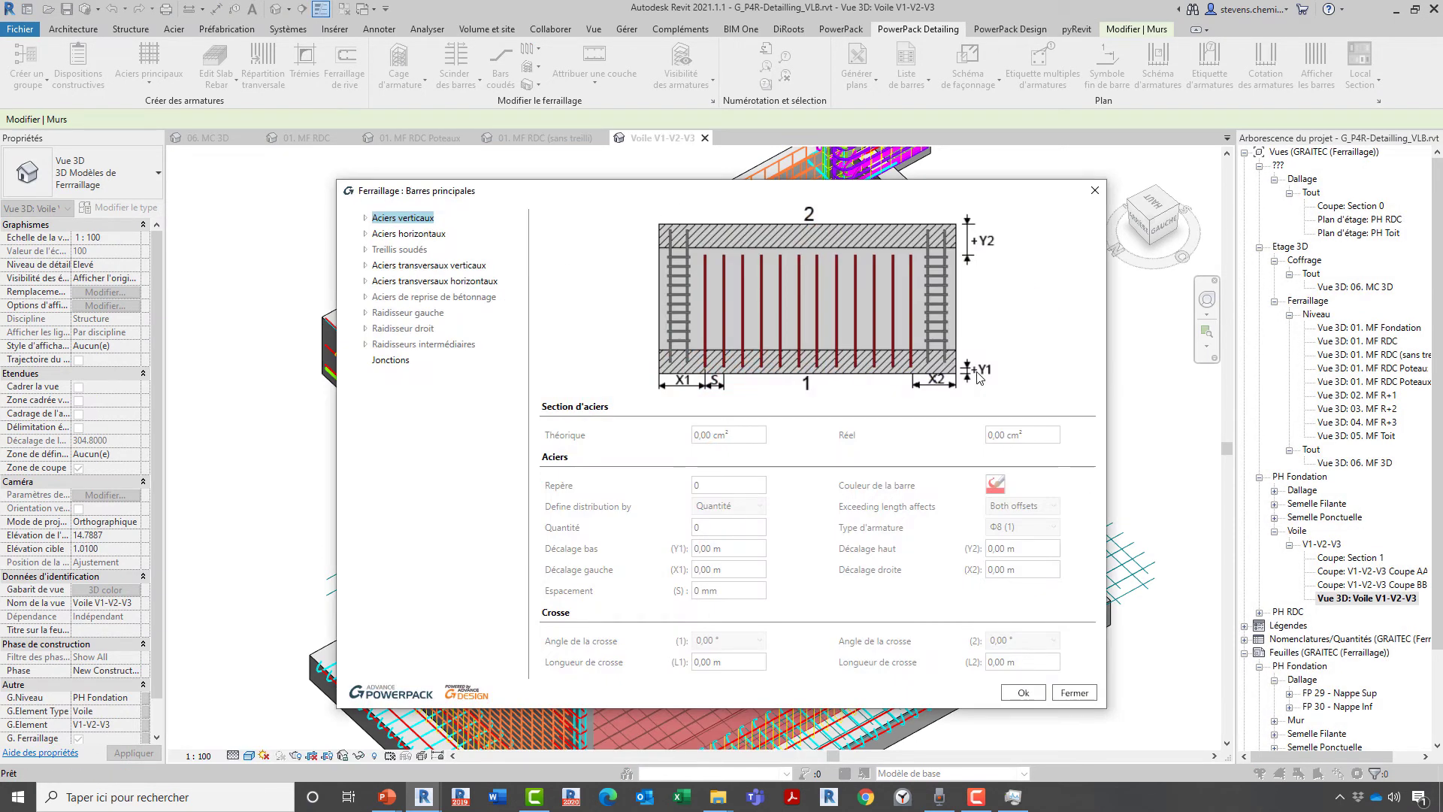
Examine the vertical and horizontal bar settings for Voile 1 and Voile 2 and the junction settings, and close them without applying.
{"action": "key", "text": "Down"}
{"action": "key", "text": "Down"}
{"action": "key", "text": "Down"}
{"action": "key", "text": "Down"}
{"action": "key", "text": "Down"}
{"action": "key", "text": "Up"}
{"action": "key", "text": "Up"}
{"action": "key", "text": "Up"}
{"action": "key", "text": "Up"}
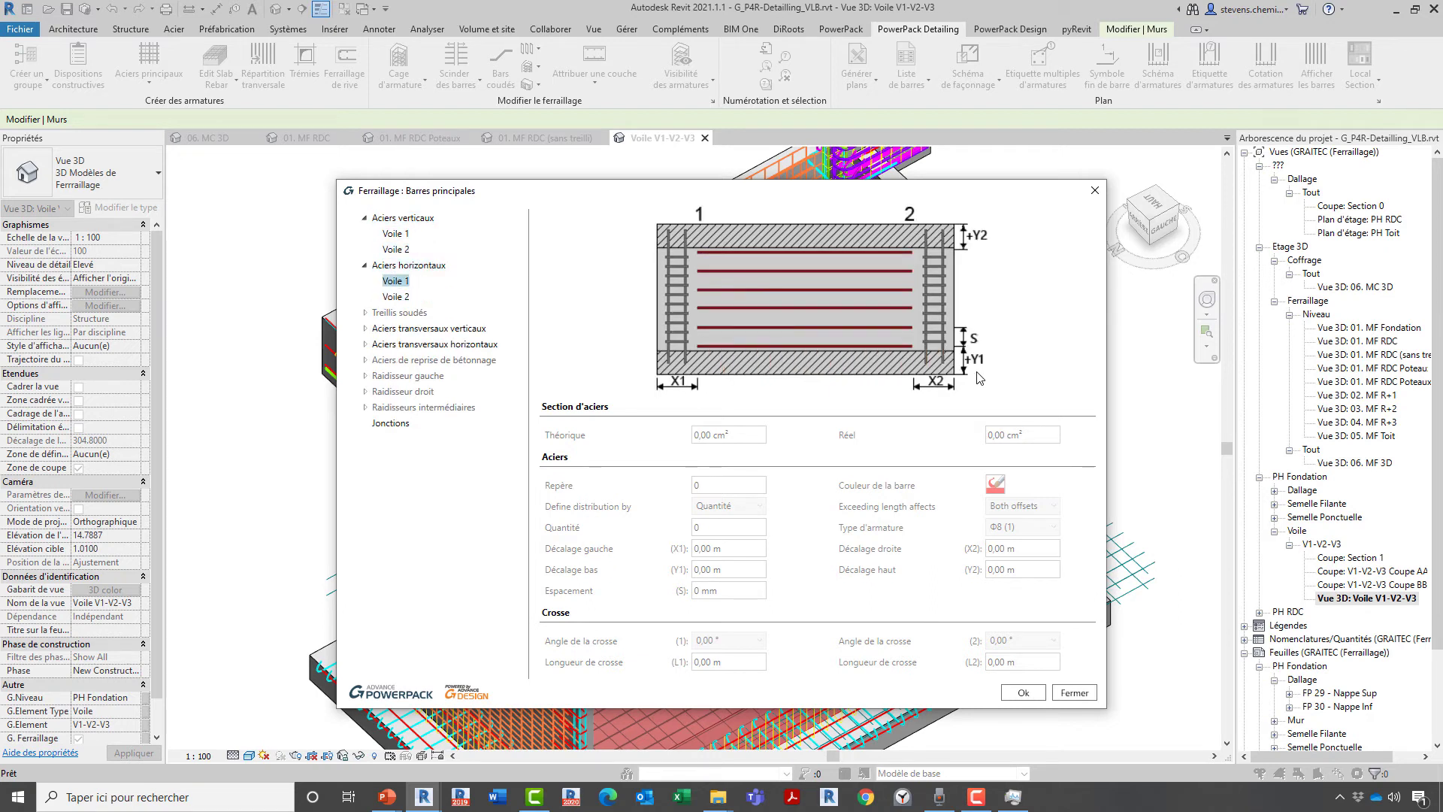
{"action": "key", "text": "Down"}
{"action": "key", "text": "Up"}
{"action": "key", "text": "Down"}
{"action": "key", "text": "Down"}
{"action": "key", "text": "Down"}
{"action": "left_click", "coordinate": [410, 426]}
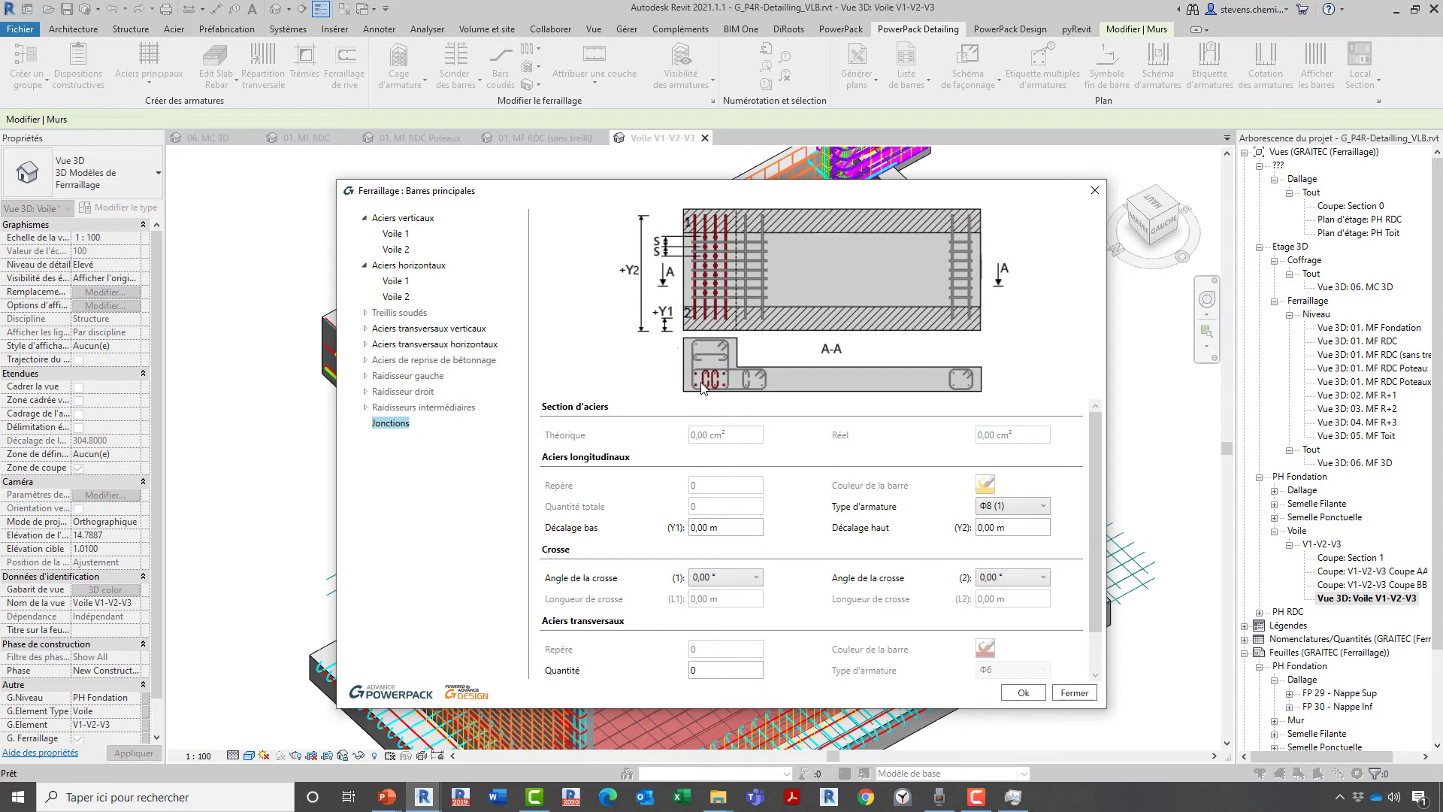
{"action": "left_click", "coordinate": [1075, 692]}
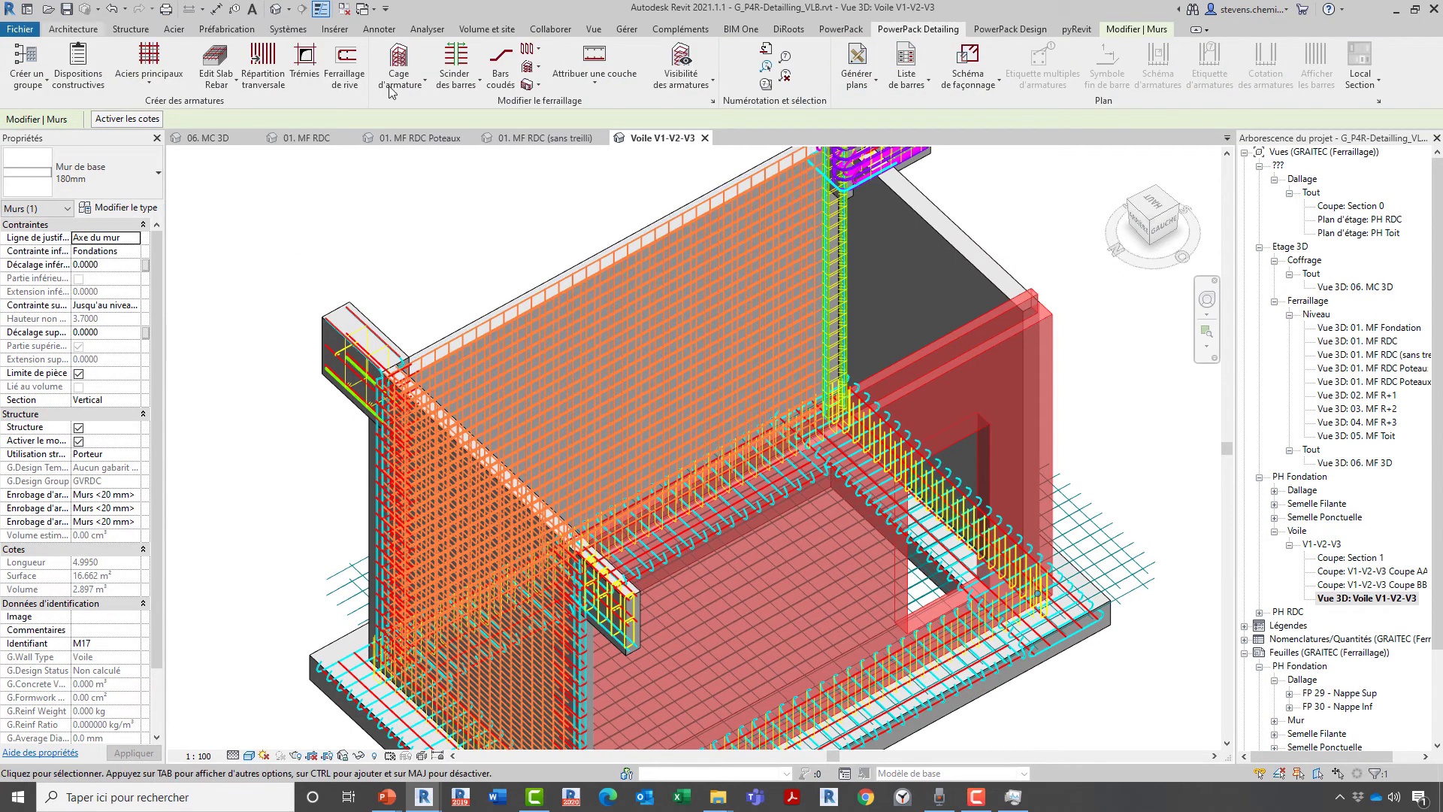
Generate the reinforcement of wall group GVRDC from the constructive provisions, close the calculation status and accept the joined-elements warning.
{"action": "left_click", "coordinate": [78, 83]}
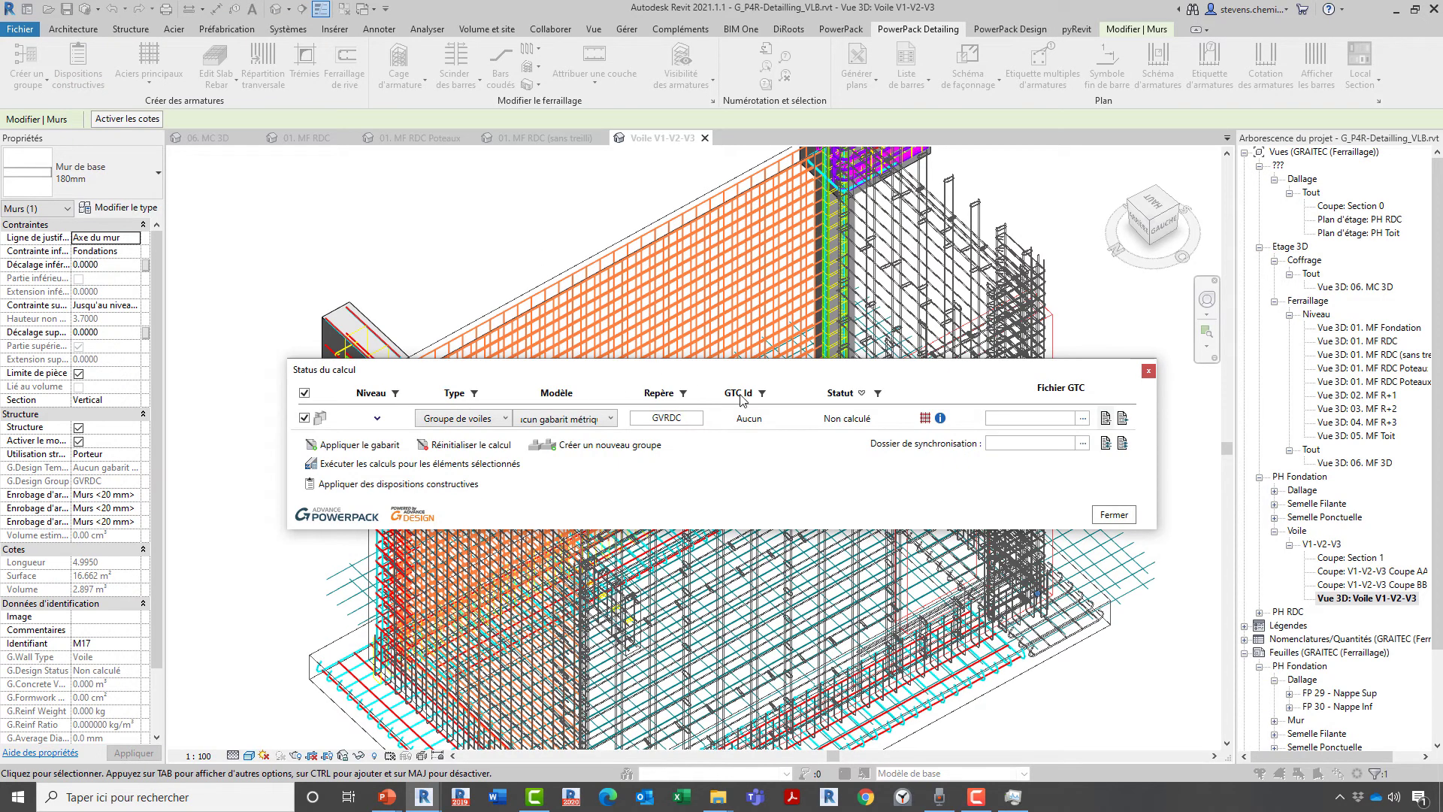
{"action": "left_click", "coordinate": [1113, 515]}
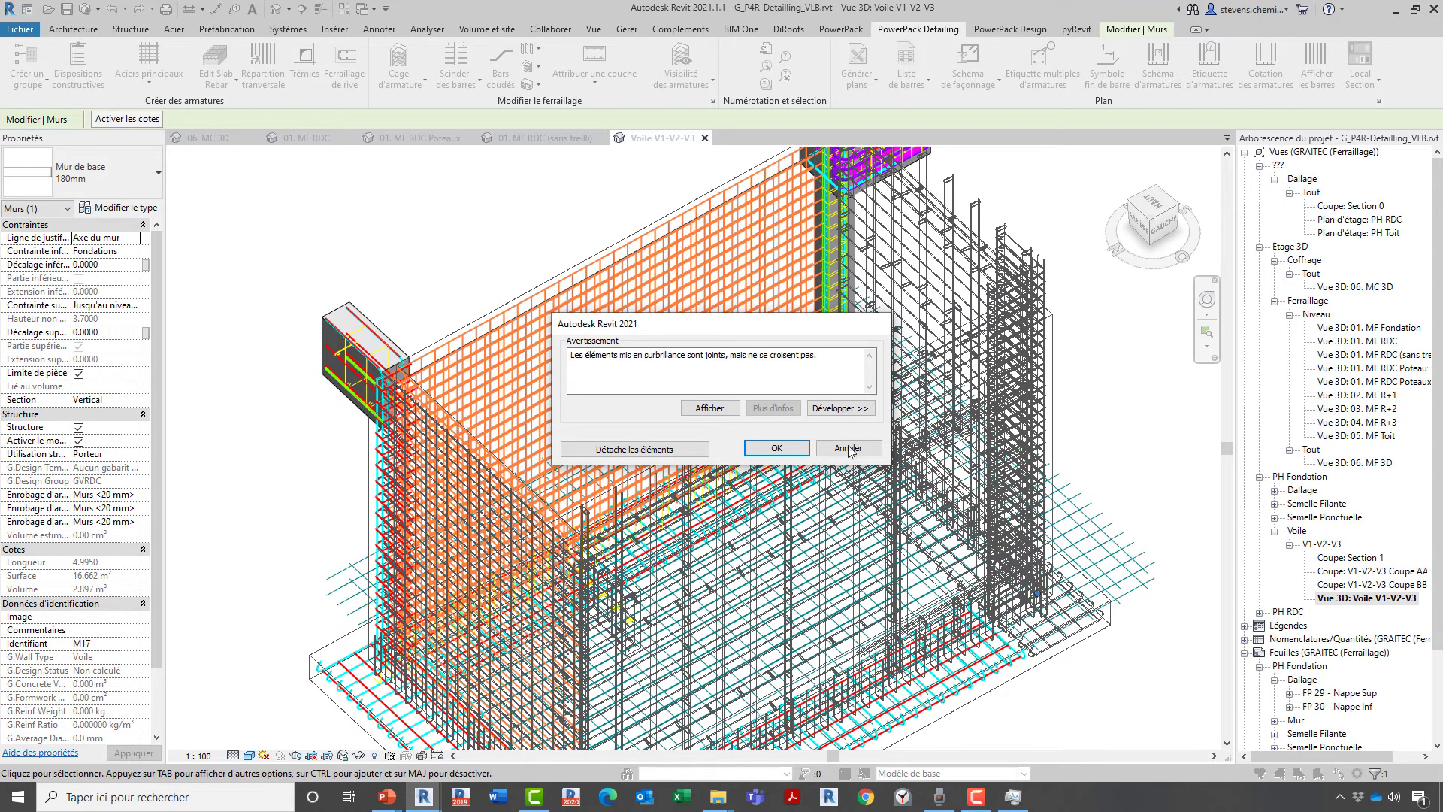
{"action": "left_click", "coordinate": [777, 448]}
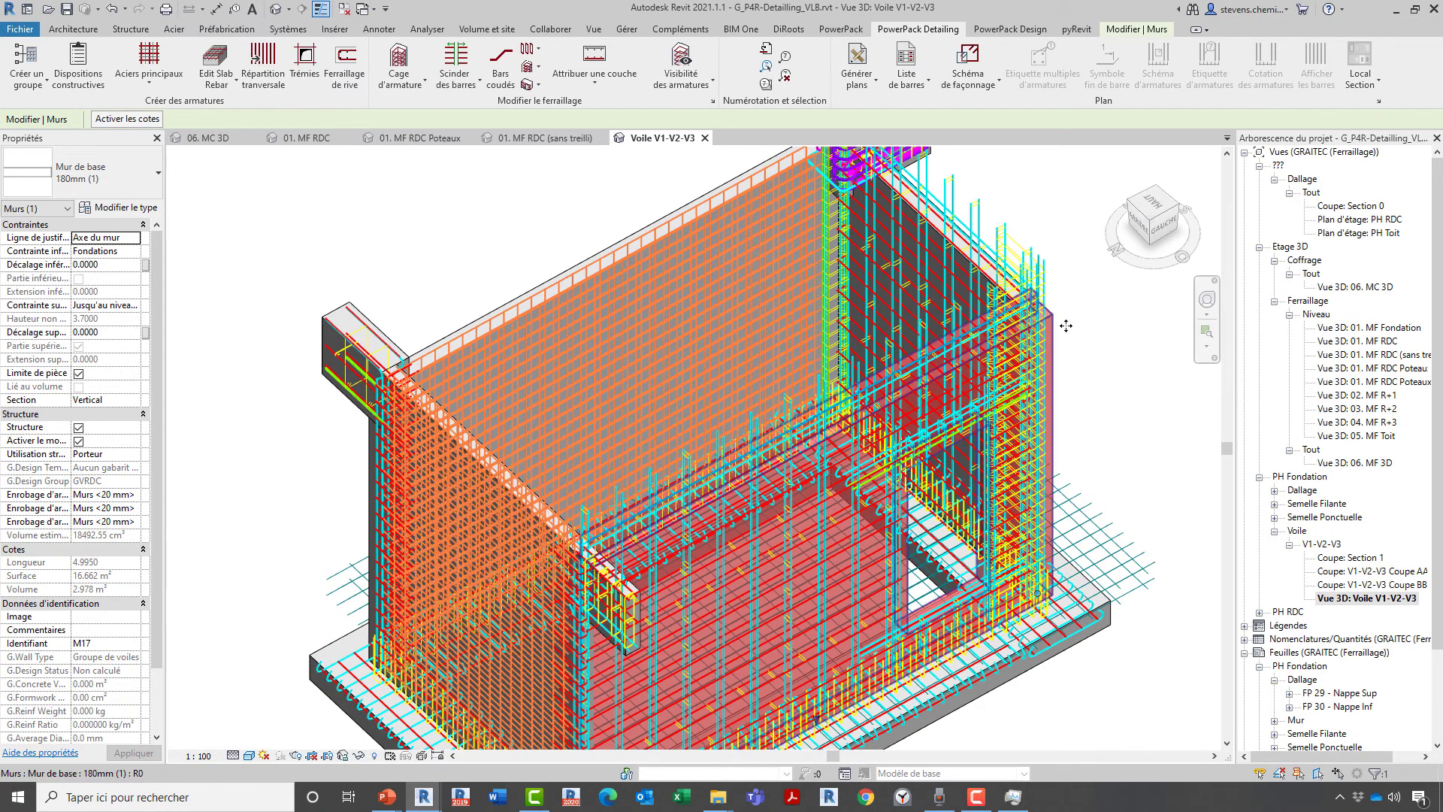
Examine the generated reinforcement where the two grouped walls meet at the corner.
{"action": "scroll", "coordinate": [1050, 308], "scroll_direction": "up", "scroll_amount": 3}
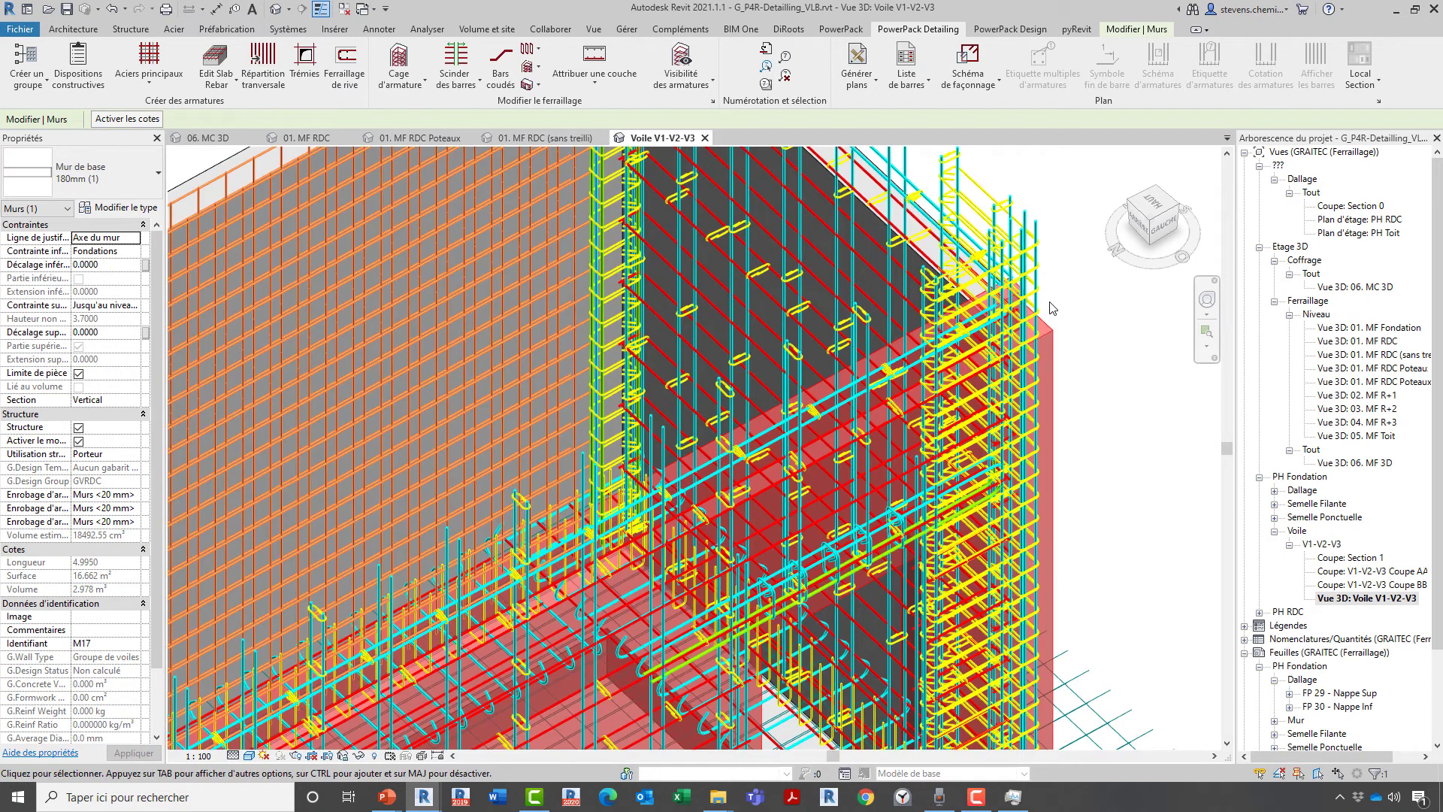
{"action": "scroll", "coordinate": [806, 486], "scroll_direction": "down", "scroll_amount": 3}
{"action": "middle_click_drag", "start_coordinate": [529, 517], "coordinate": [817, 548], "text": "shift"}
{"action": "scroll", "coordinate": [573, 574], "scroll_direction": "up", "scroll_amount": 4}
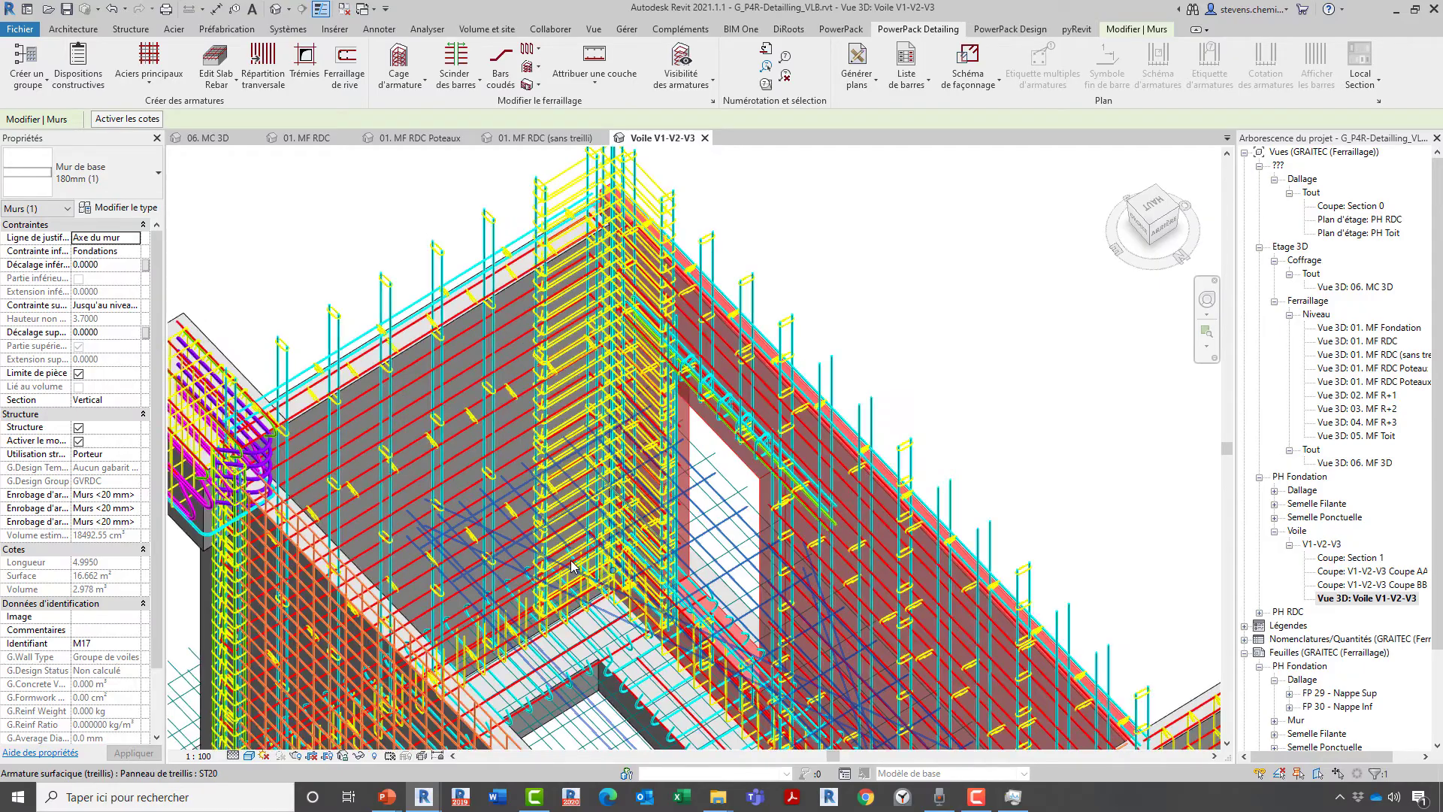
{"action": "scroll", "coordinate": [629, 159], "scroll_direction": "up", "scroll_amount": 5}
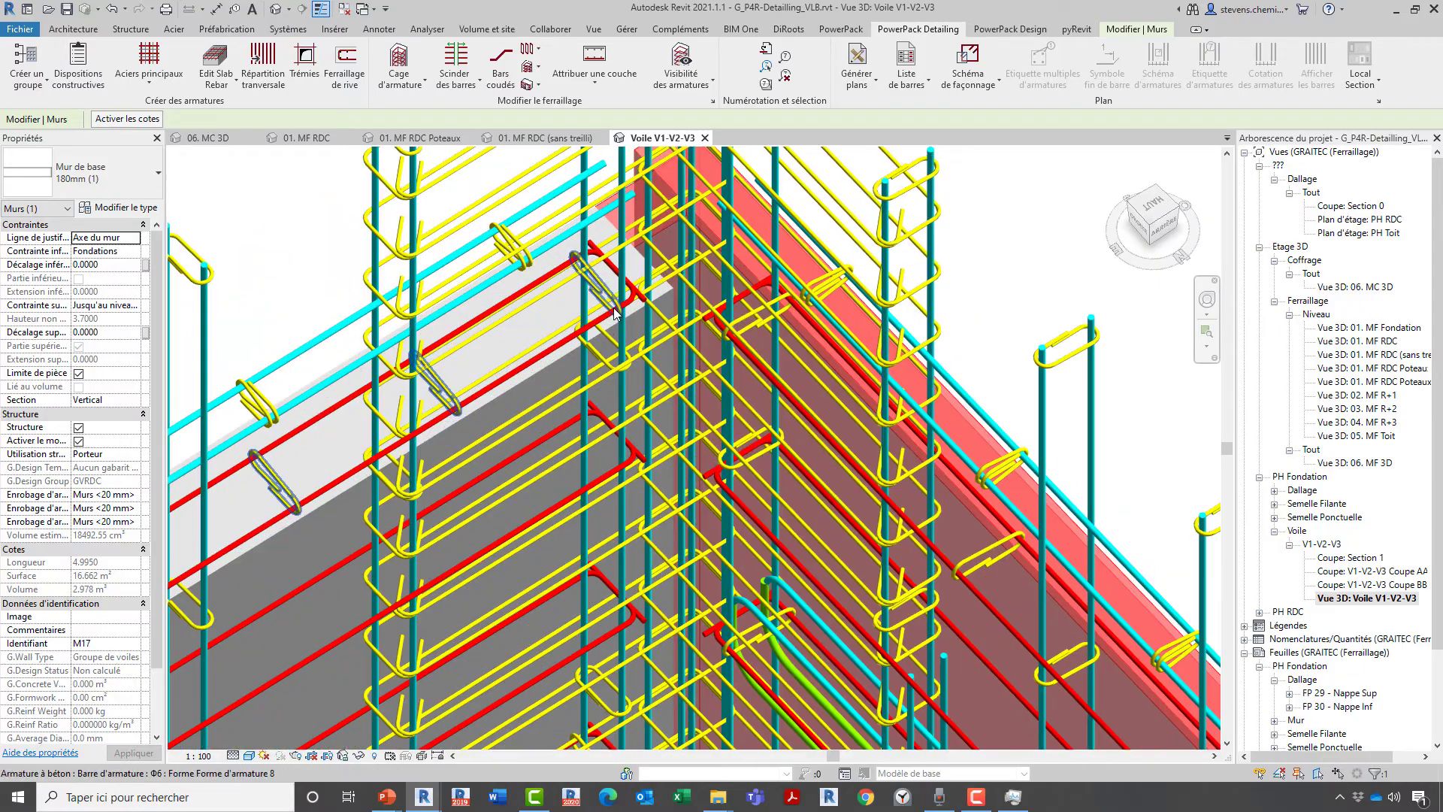
{"action": "scroll", "coordinate": [472, 436], "scroll_direction": "down", "scroll_amount": 2}
{"action": "scroll", "coordinate": [472, 436], "scroll_direction": "down", "scroll_amount": 3}
{"action": "middle_click_drag", "start_coordinate": [823, 406], "coordinate": [383, 154]}
{"action": "scroll", "coordinate": [384, 154], "scroll_direction": "down", "scroll_amount": 1}
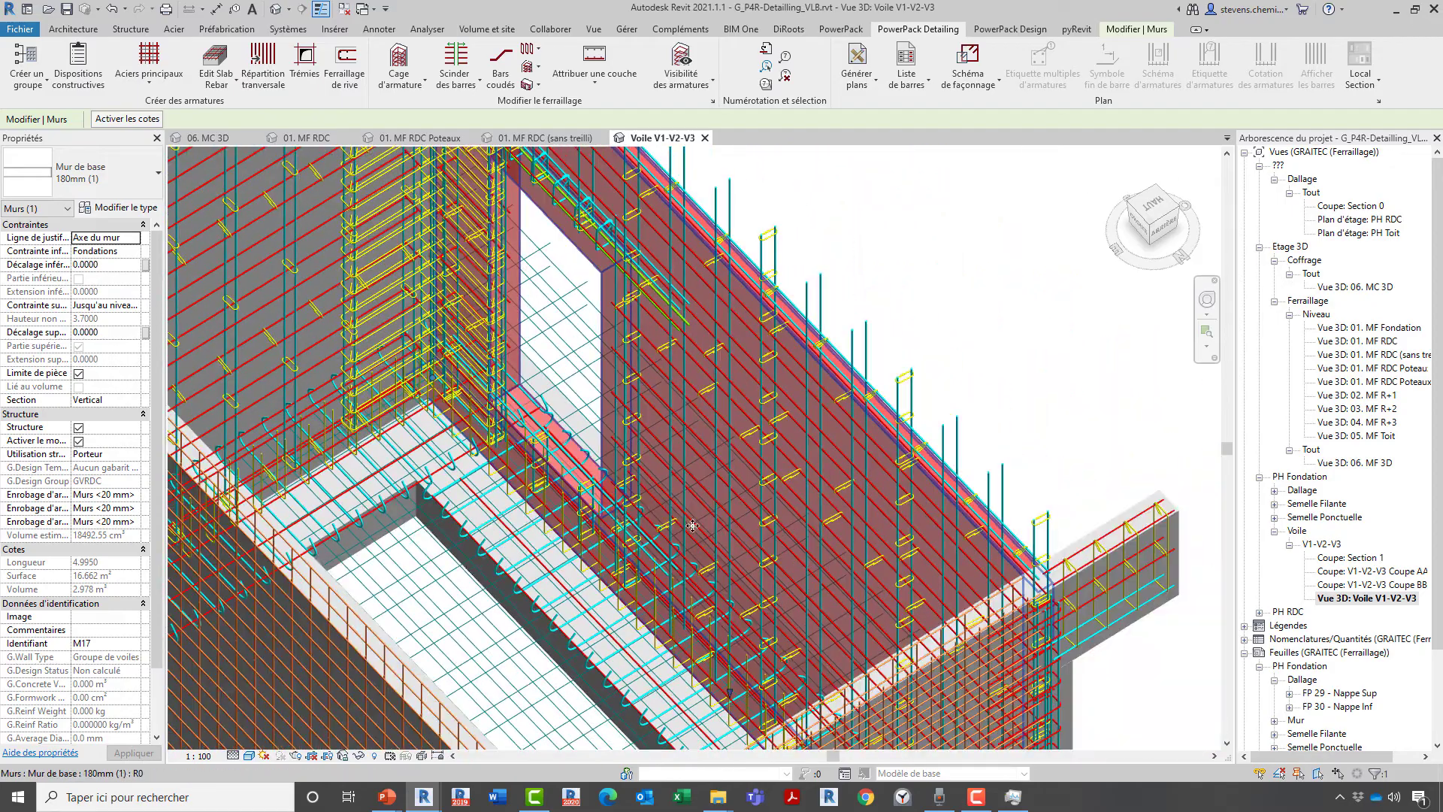
Examine the bars around the door opening and along the wall that contains it.
{"action": "scroll", "coordinate": [747, 533], "scroll_direction": "up", "scroll_amount": 2}
{"action": "middle_click_drag", "start_coordinate": [747, 533], "coordinate": [752, 518]}
{"action": "scroll", "coordinate": [754, 521], "scroll_direction": "up", "scroll_amount": 2}
{"action": "scroll", "coordinate": [677, 477], "scroll_direction": "down", "scroll_amount": 4}
{"action": "scroll", "coordinate": [672, 481], "scroll_direction": "down", "scroll_amount": 1}
{"action": "middle_click_drag", "start_coordinate": [644, 521], "coordinate": [758, 593]}
{"action": "scroll", "coordinate": [681, 390], "scroll_direction": "up", "scroll_amount": 1}
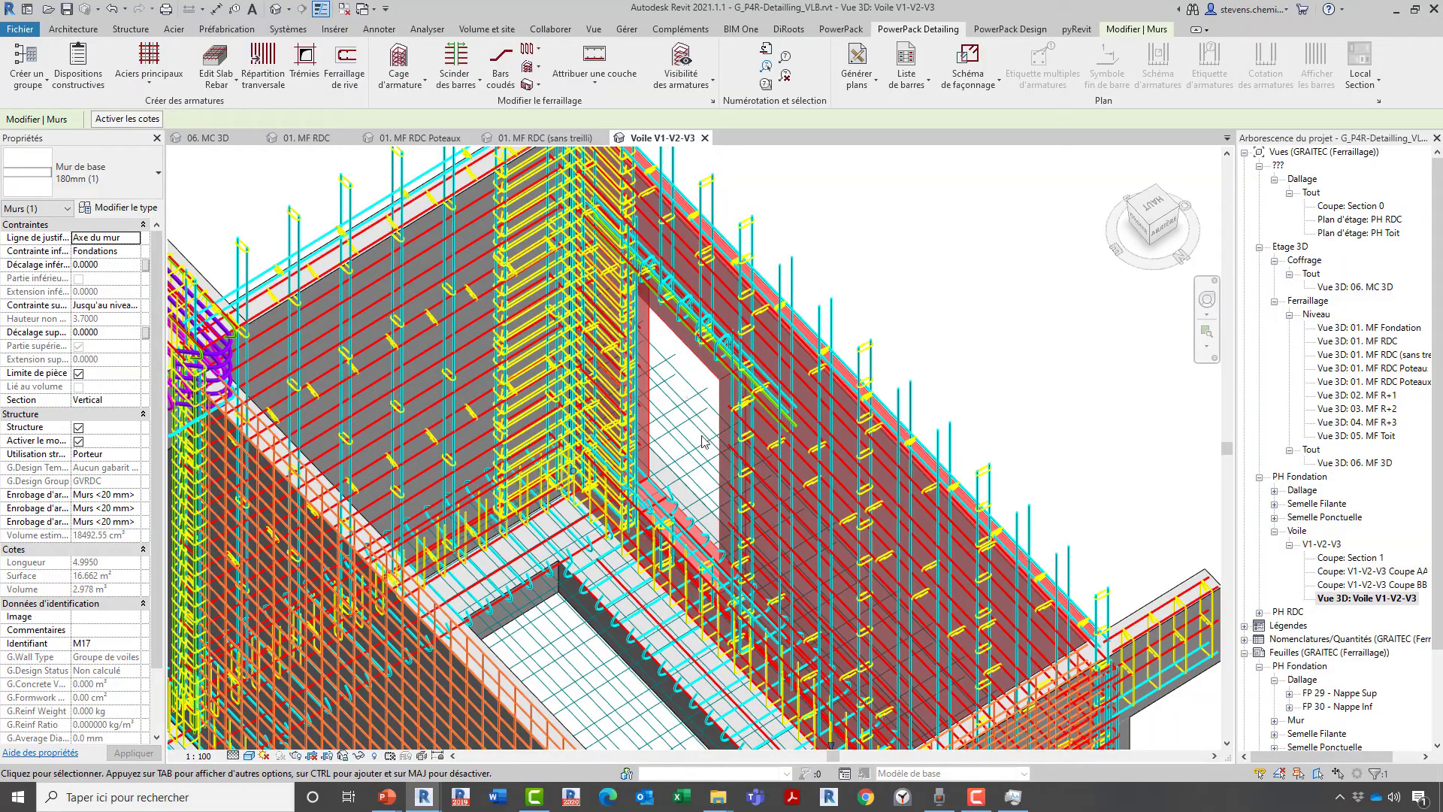
Inspect the lintel bars above the door opening and the properties of a horizontal Φ8 bar set in the wall.
{"action": "scroll", "coordinate": [703, 441], "scroll_direction": "up", "scroll_amount": 10}
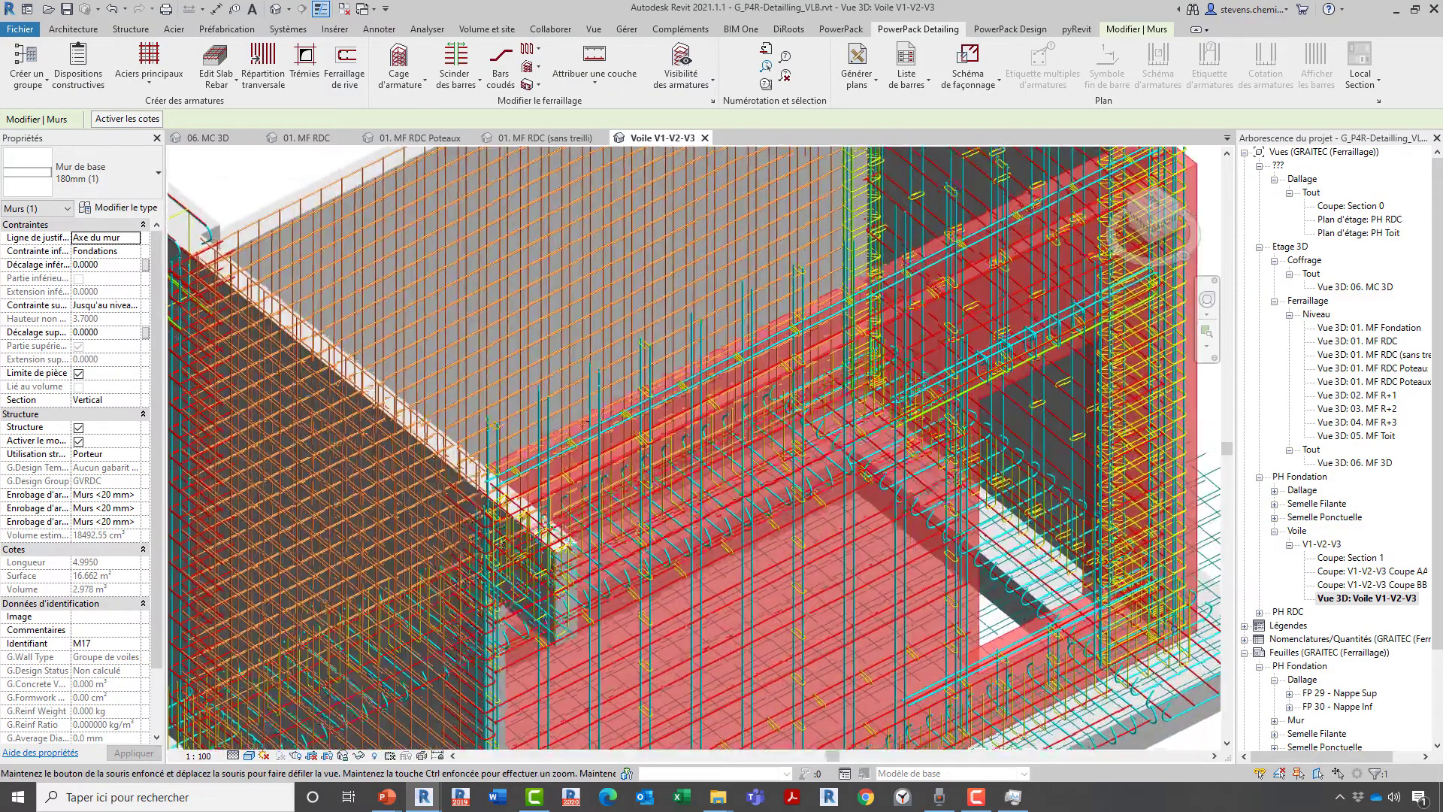
{"action": "scroll", "coordinate": [1043, 256], "scroll_direction": "up", "scroll_amount": 8}
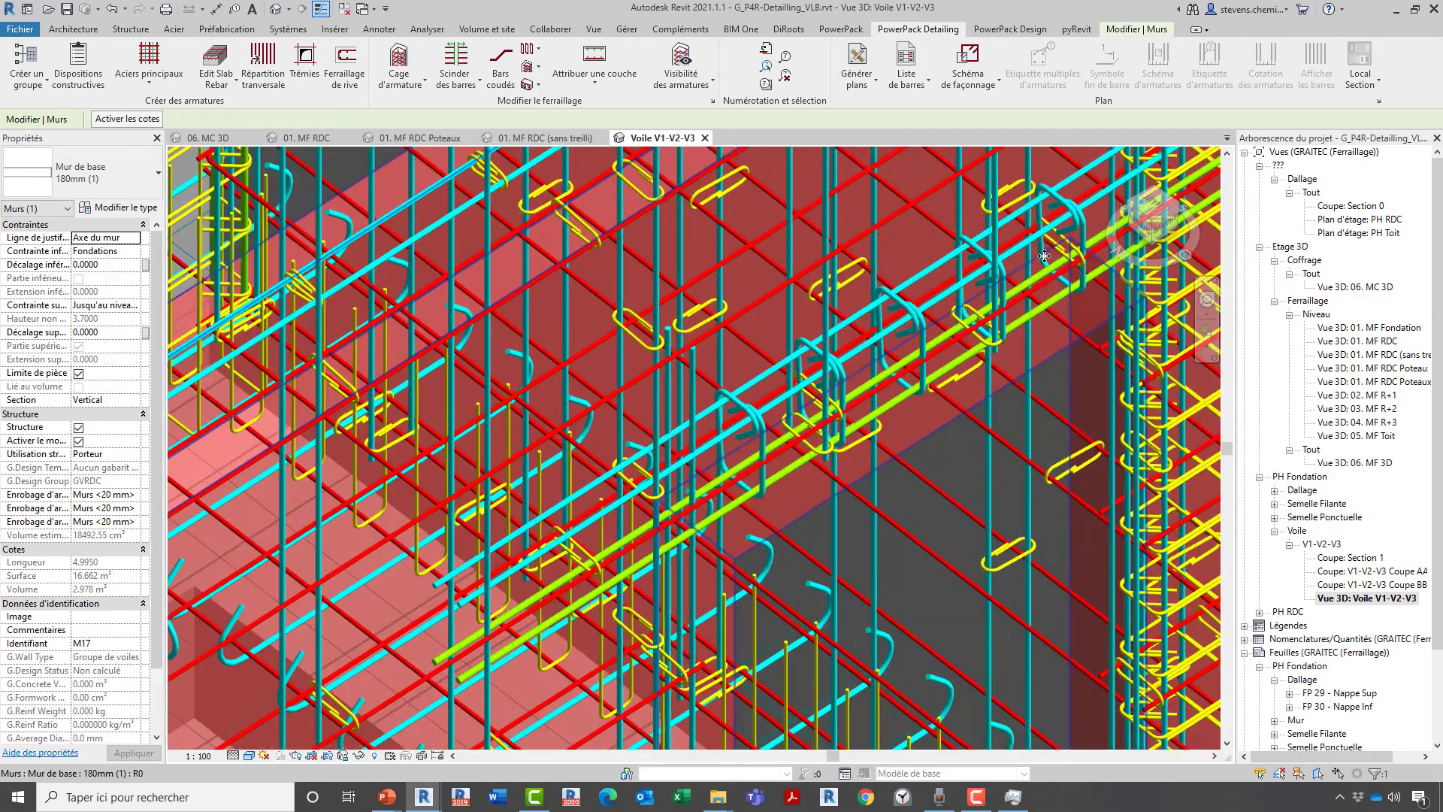
{"action": "middle_click_drag", "start_coordinate": [777, 492], "coordinate": [665, 353]}
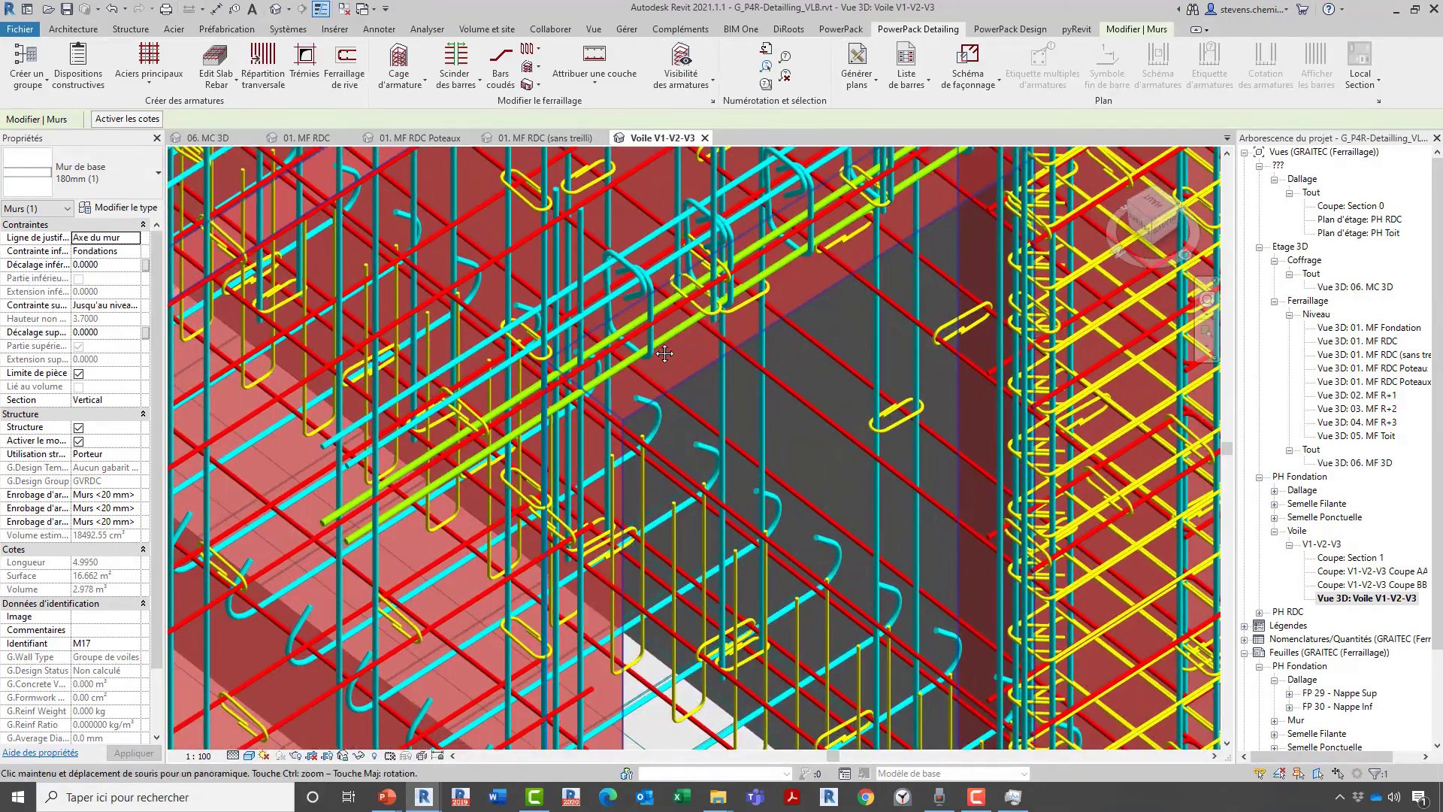
{"action": "scroll", "coordinate": [664, 353], "scroll_direction": "down", "scroll_amount": 6}
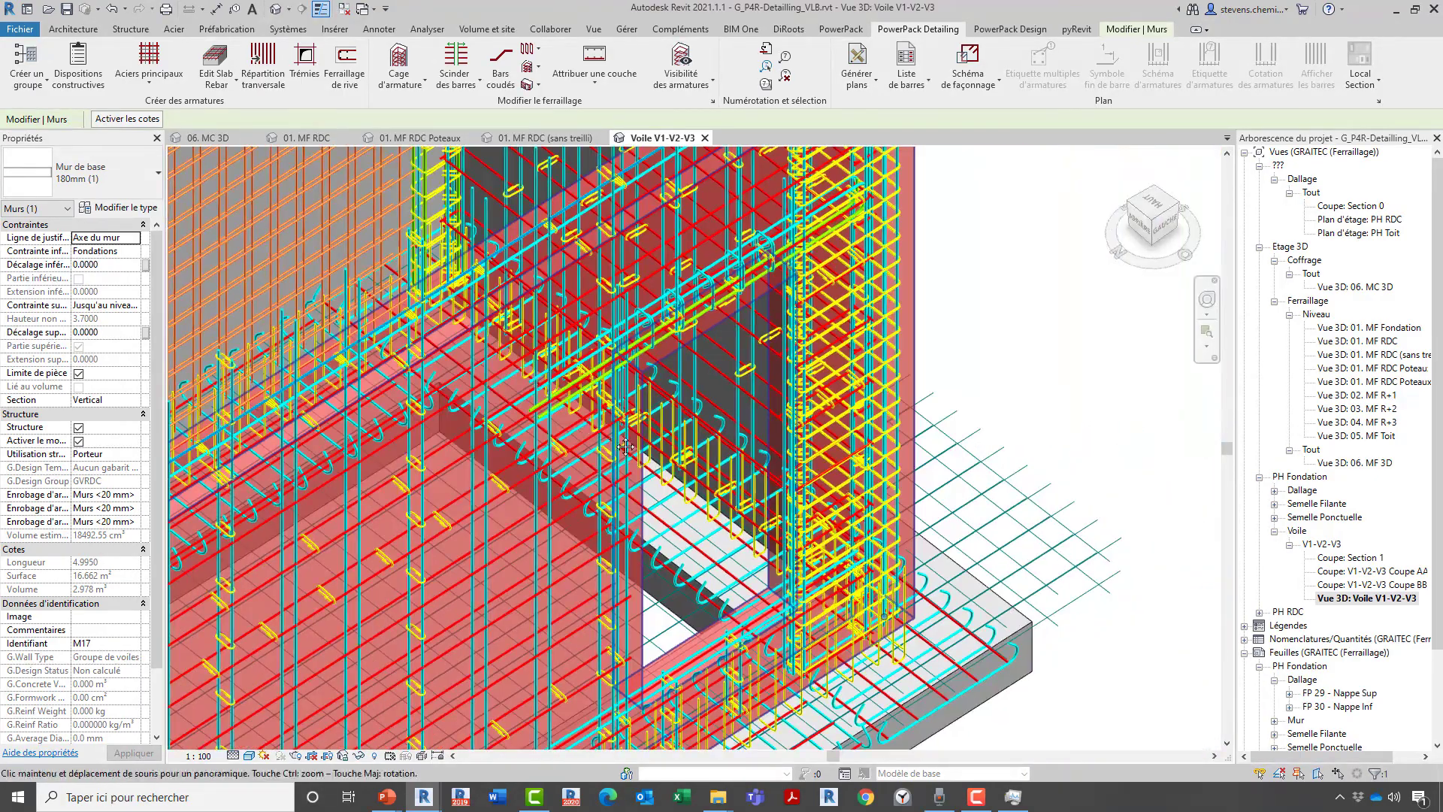
{"action": "scroll", "coordinate": [625, 446], "scroll_direction": "up", "scroll_amount": 8}
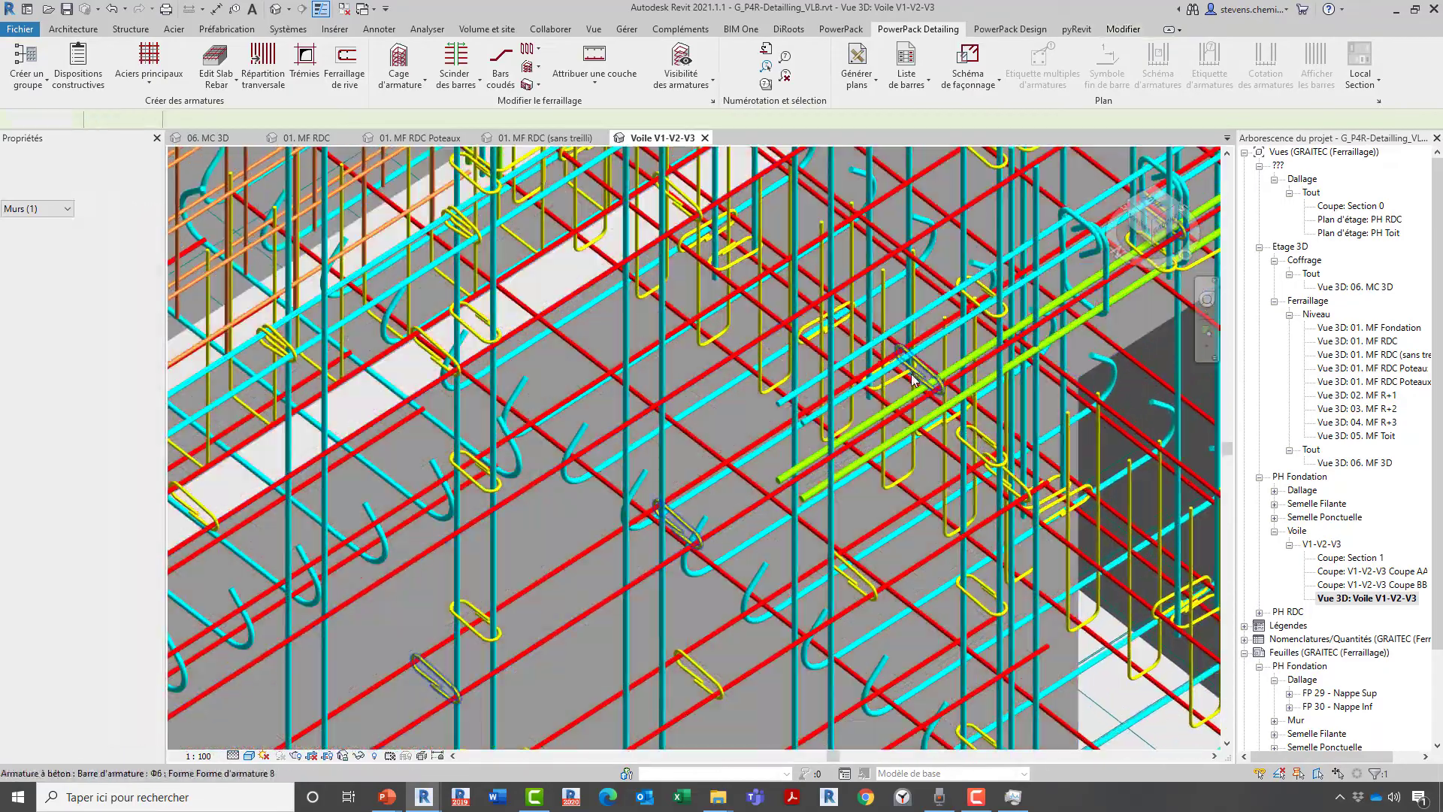
{"action": "left_click", "coordinate": [913, 380]}
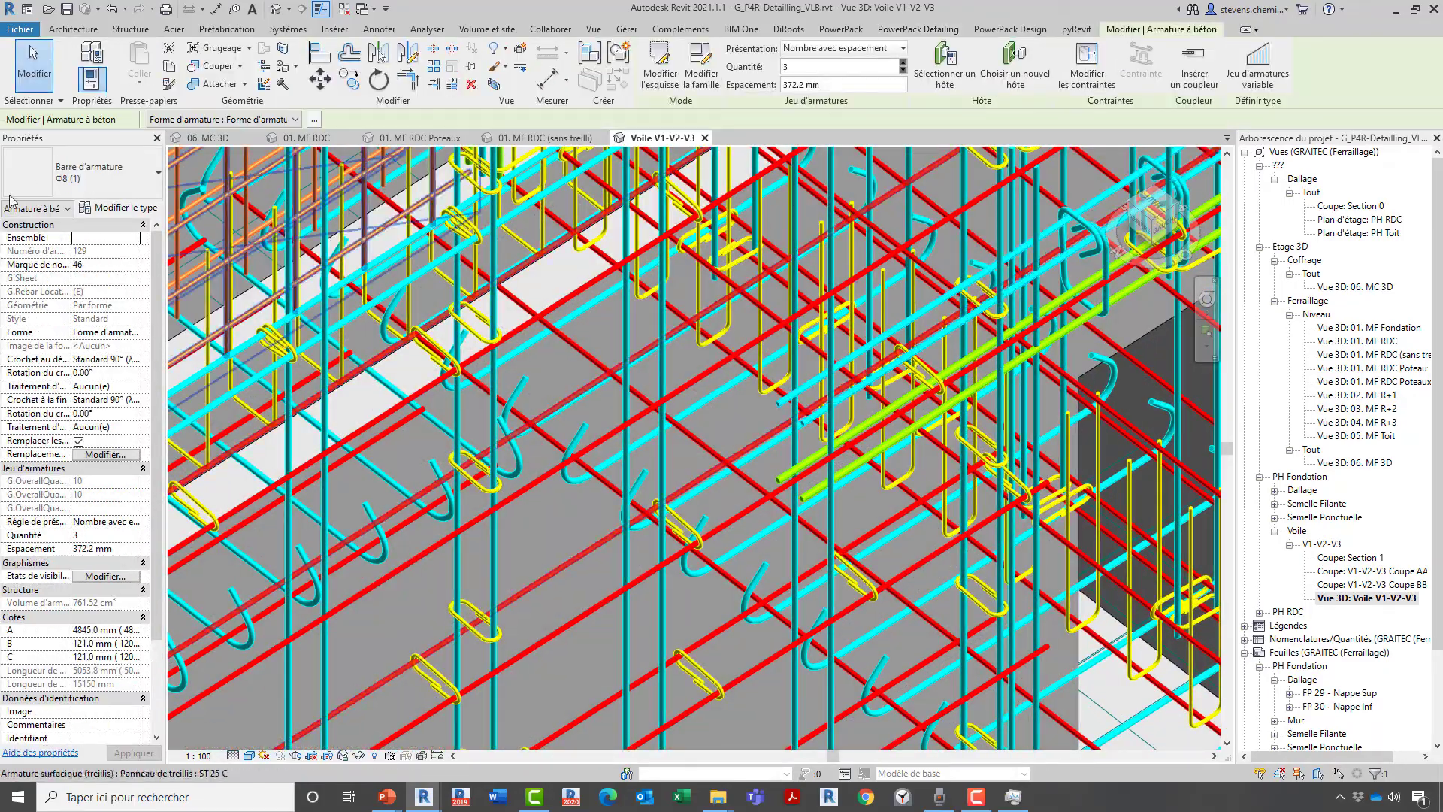
{"action": "scroll", "coordinate": [833, 412], "scroll_direction": "down", "scroll_amount": 8}
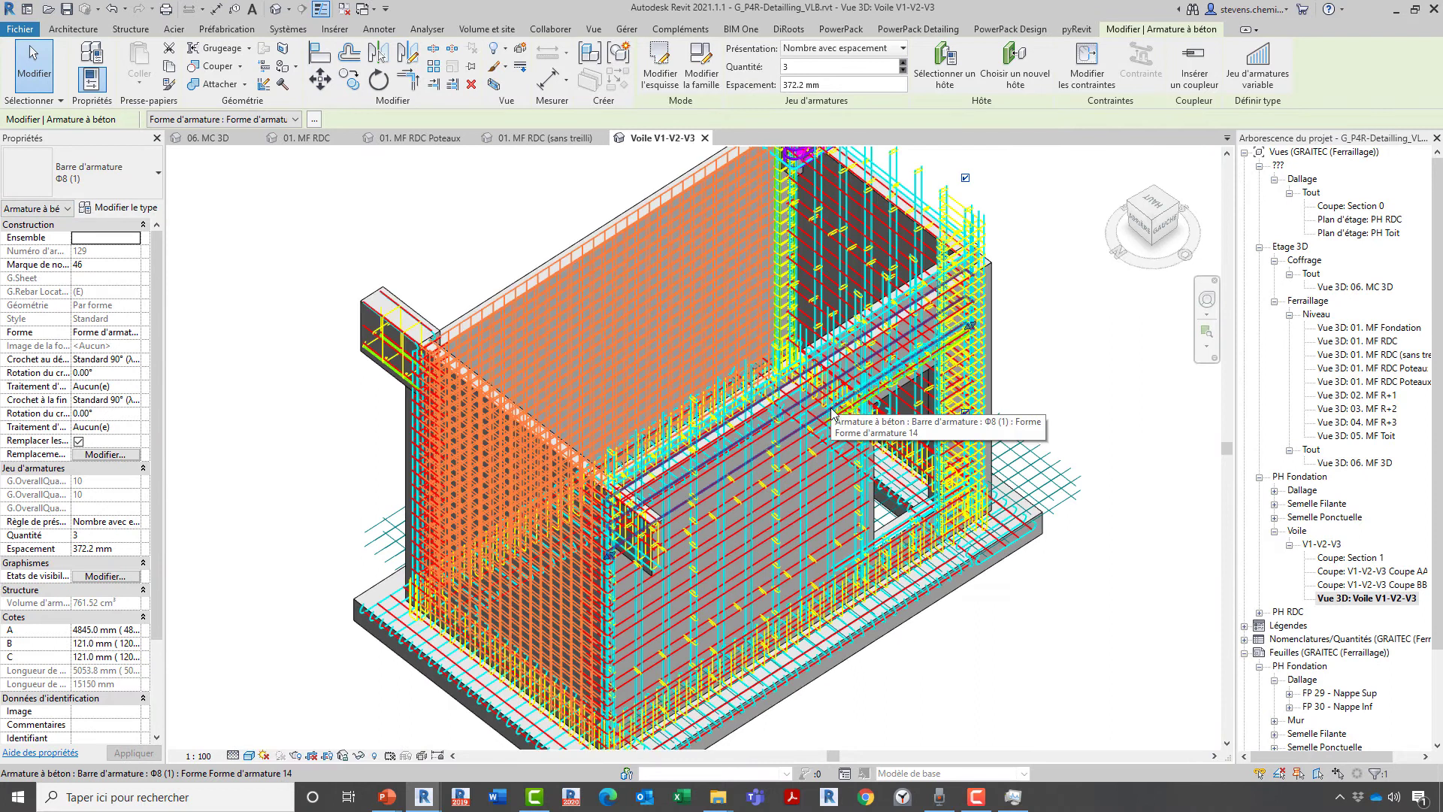
{"action": "key", "text": "Escape"}
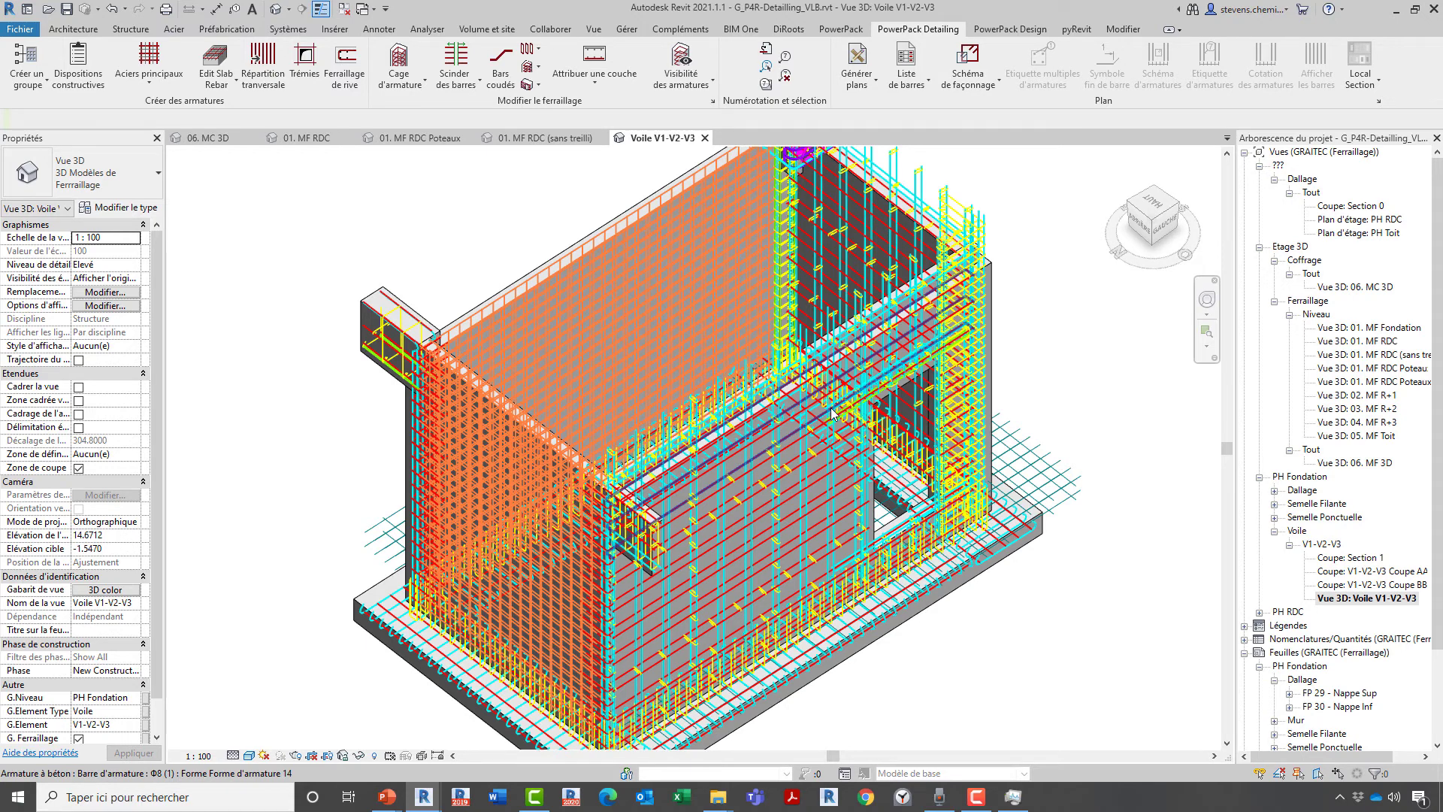
Check the properties of the vertical Φ10 bar set, and inspect the reinforced walls and corner from the opposite side.
{"action": "scroll", "coordinate": [777, 519], "scroll_direction": "up", "scroll_amount": 5}
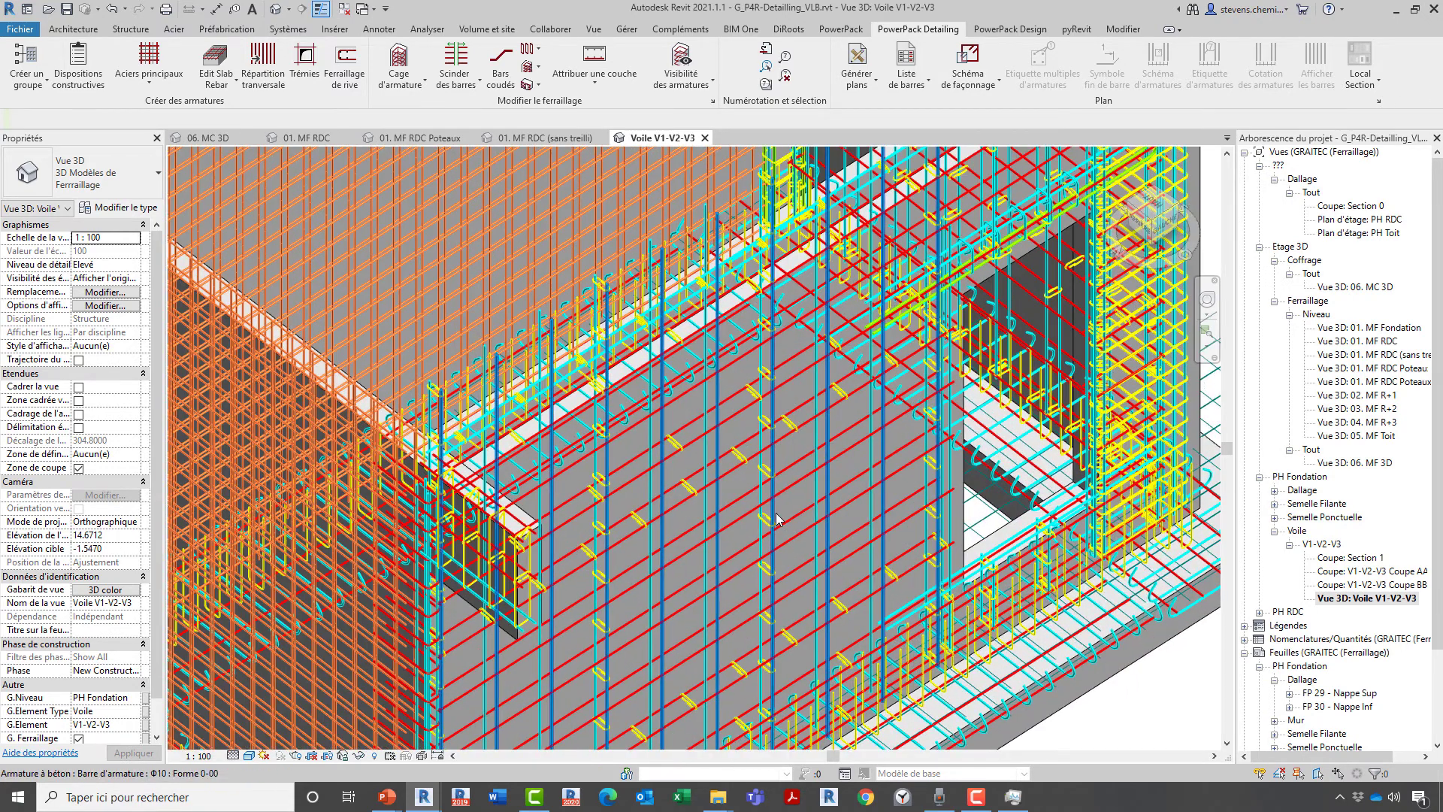
{"action": "left_click", "coordinate": [777, 519]}
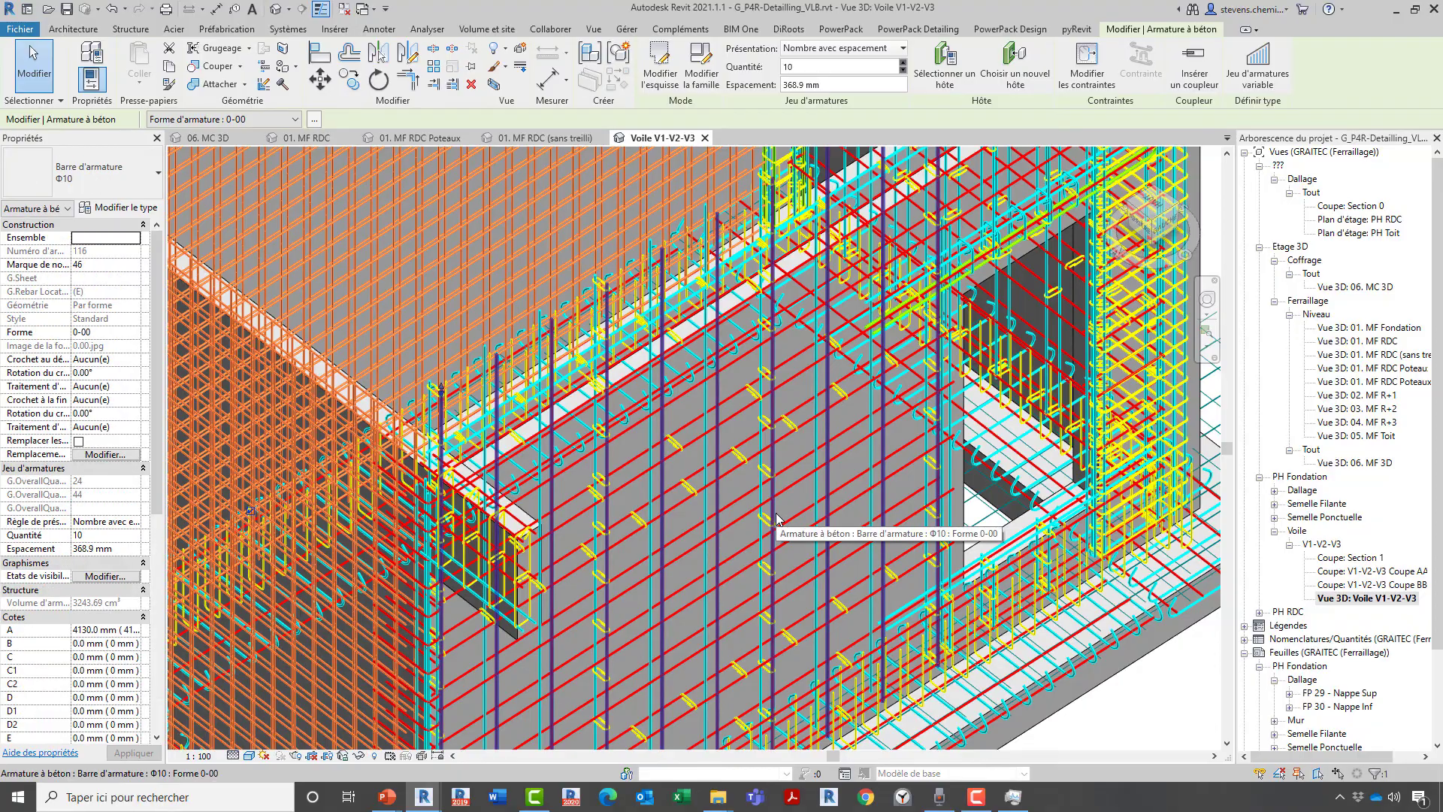
{"action": "key", "text": "Escape"}
{"action": "scroll", "coordinate": [724, 527], "scroll_direction": "down", "scroll_amount": 5}
{"action": "middle_click_drag", "start_coordinate": [759, 525], "coordinate": [481, 552], "text": "shift"}
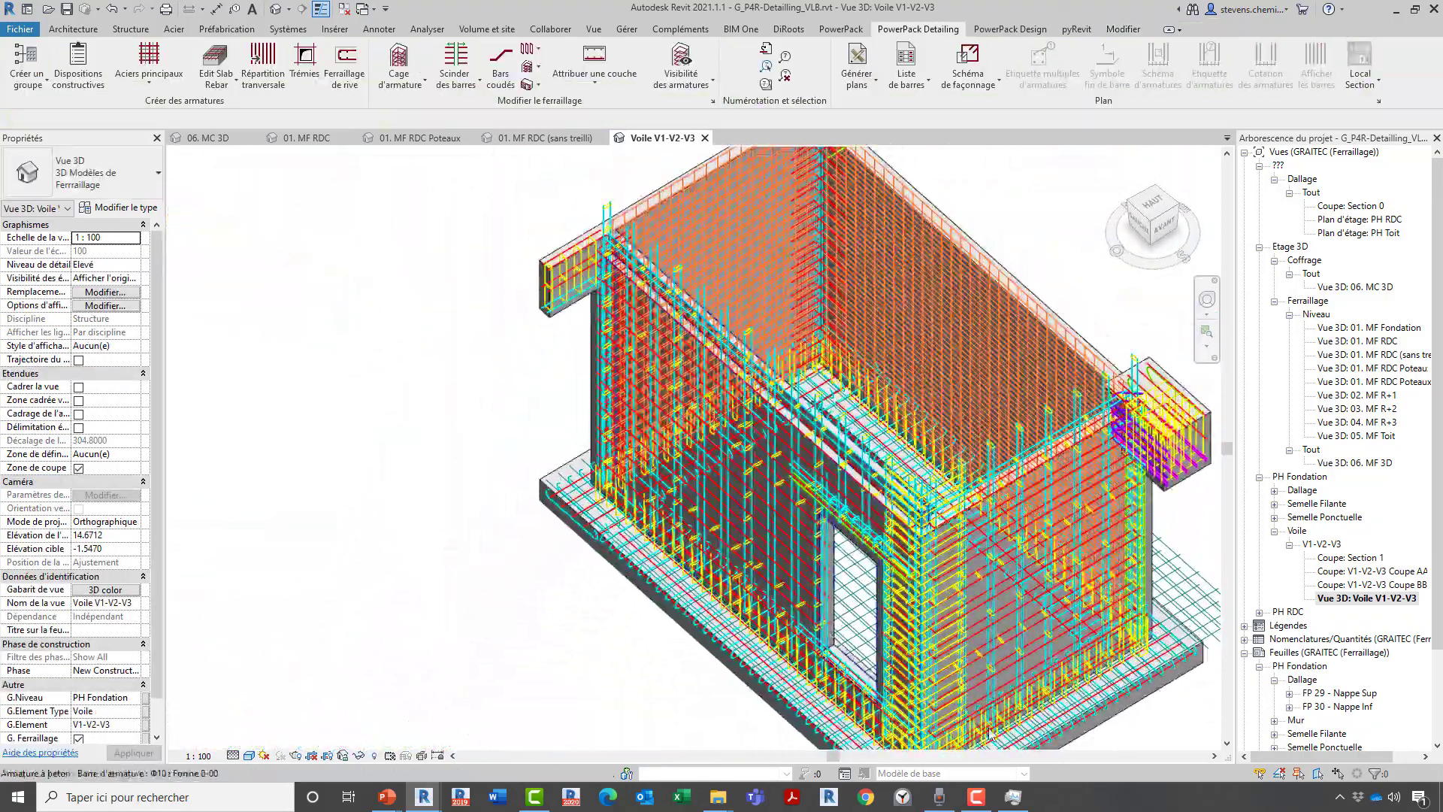
{"action": "scroll", "coordinate": [891, 707], "scroll_direction": "up", "scroll_amount": 5}
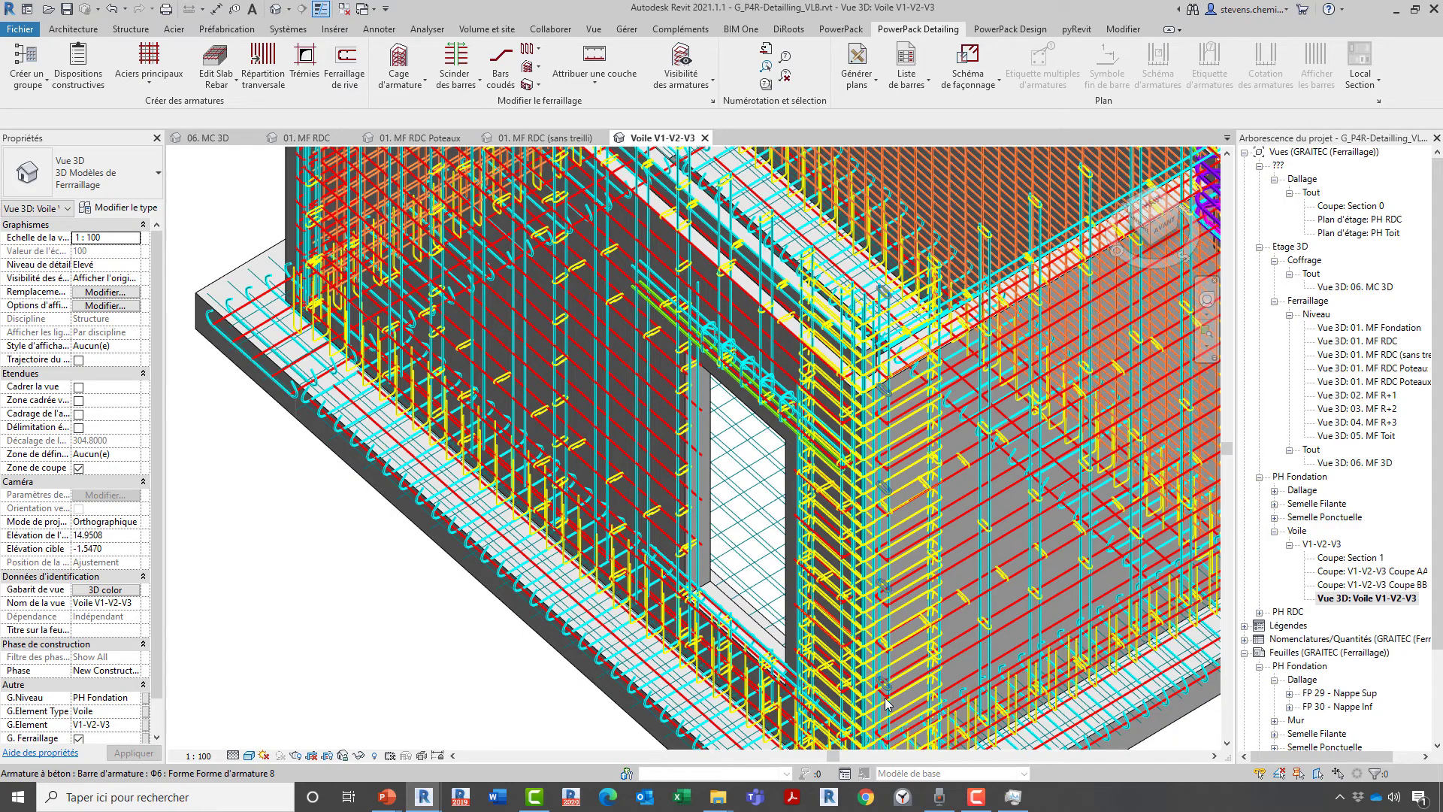
{"action": "scroll", "coordinate": [646, 676], "scroll_direction": "down", "scroll_amount": 3}
{"action": "middle_click_drag", "start_coordinate": [590, 714], "coordinate": [679, 614]}
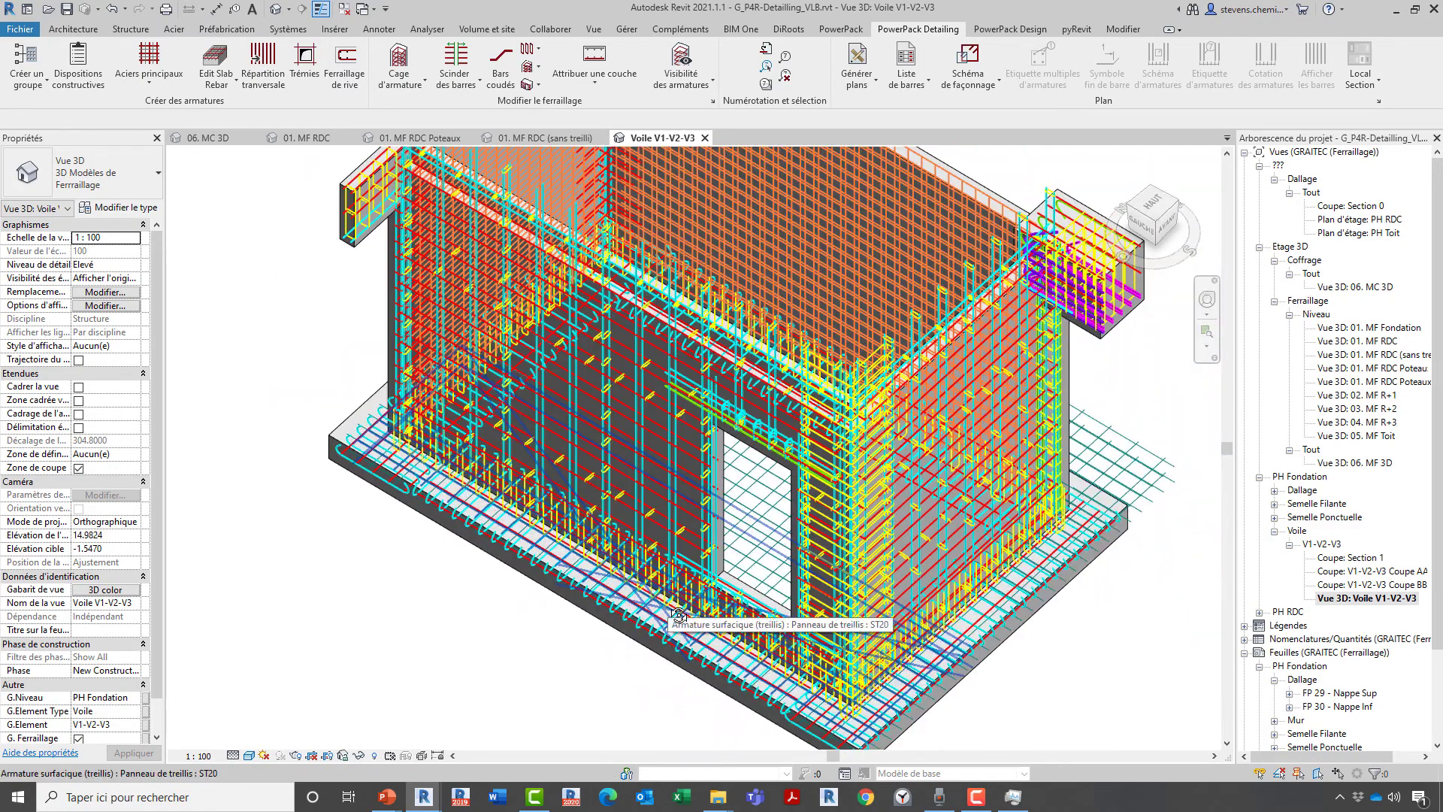
{"action": "left_click", "coordinate": [163, 83]}
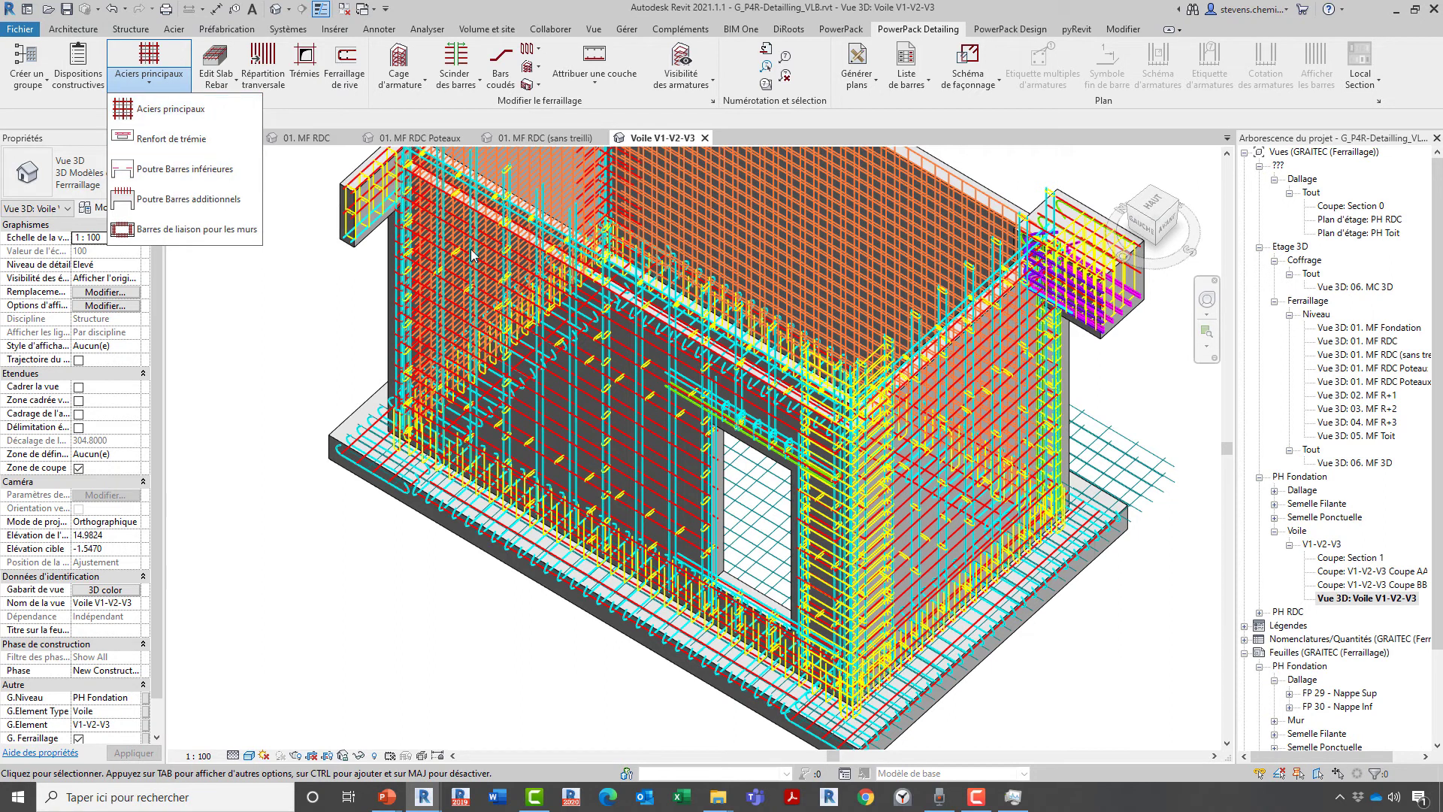
{"action": "left_click", "coordinate": [587, 503]}
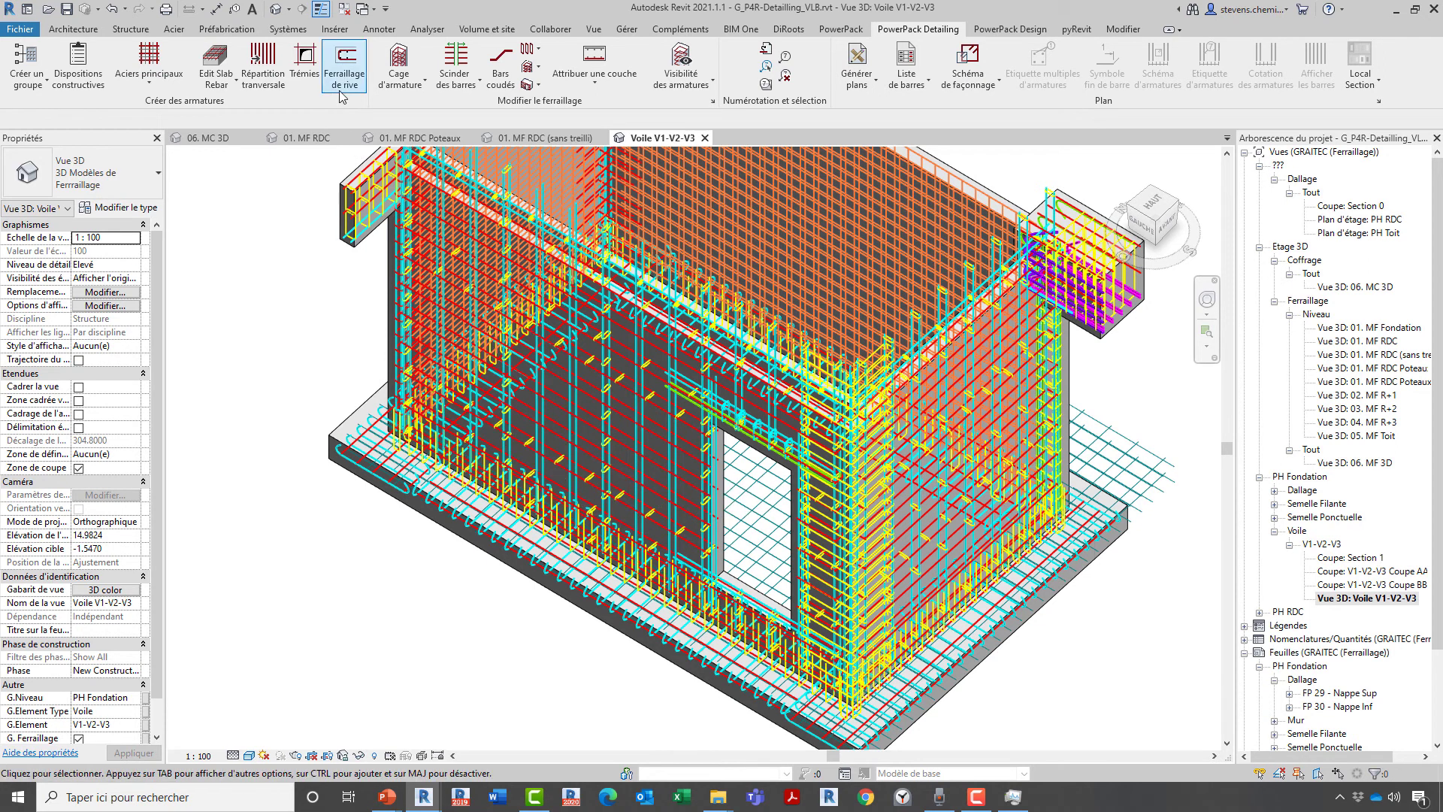
Open the 3D view 05. MF Toit, keep it as the only open view, and select its 200 mm concrete roof slab.
{"action": "double_click", "coordinate": [1384, 438]}
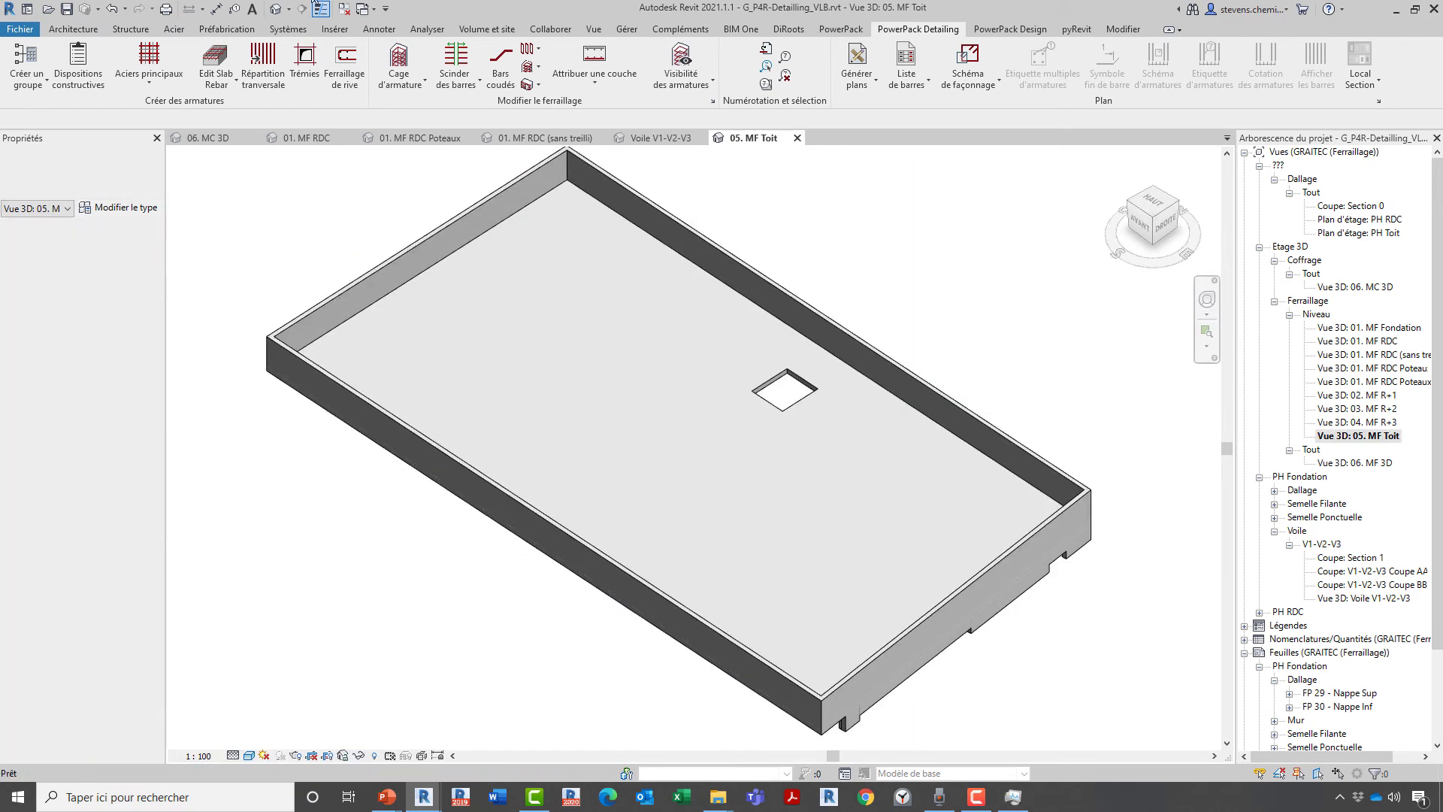
{"action": "left_click", "coordinate": [342, 13]}
{"action": "middle_click_drag", "start_coordinate": [499, 670], "coordinate": [489, 706], "text": "shift"}
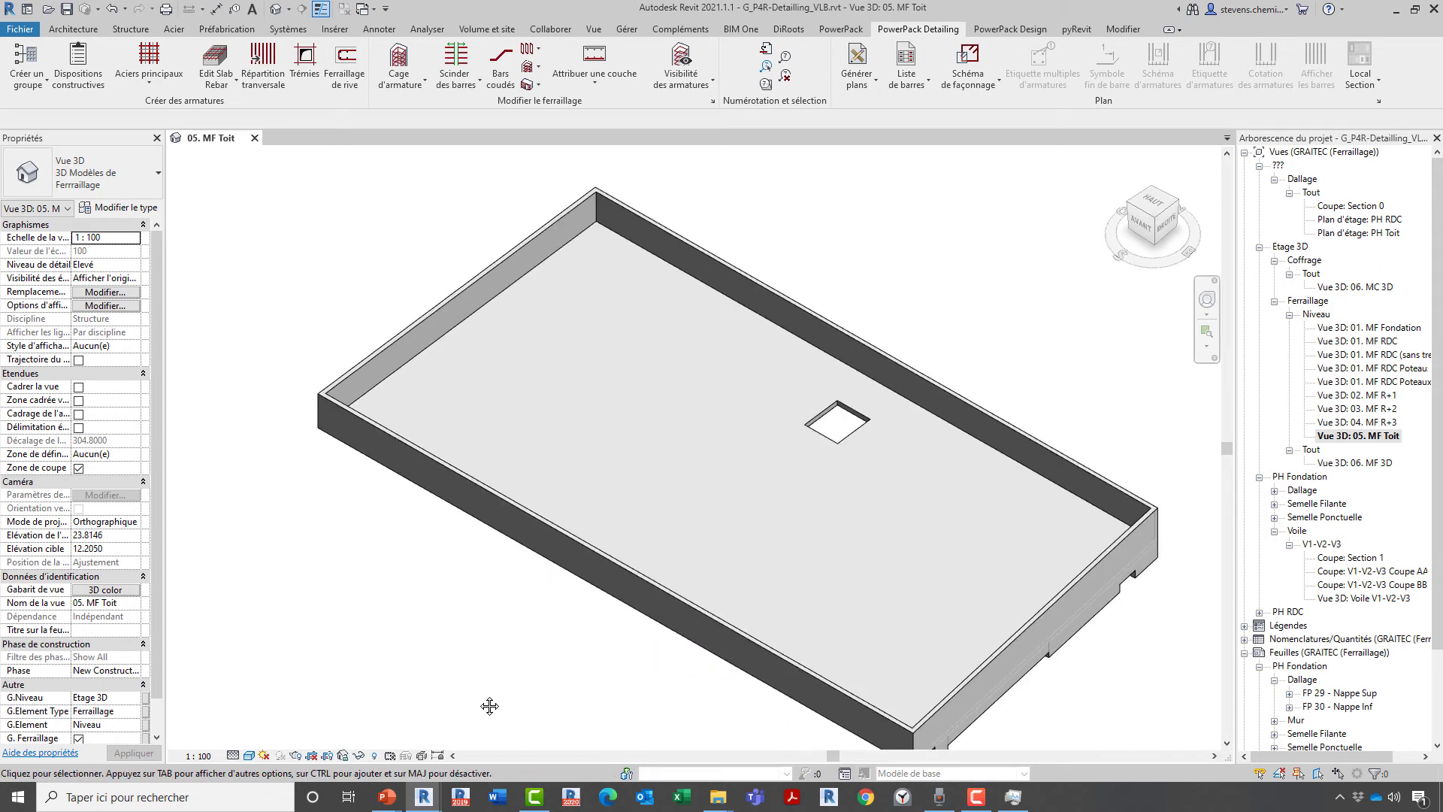
{"action": "left_click", "coordinate": [493, 344]}
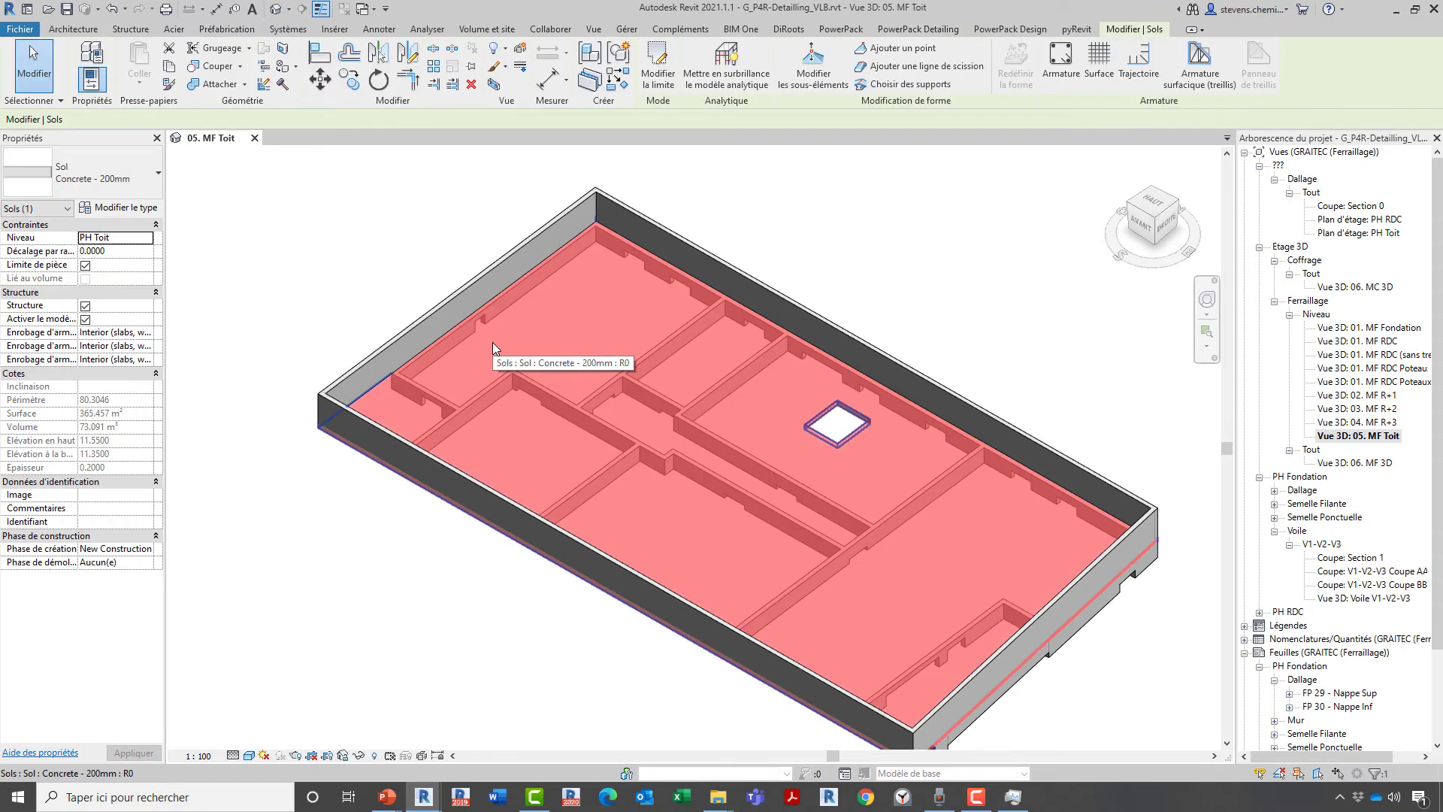
Temporarily isolate the selected roof slab in the 3D view.
{"action": "key", "text": "v"}
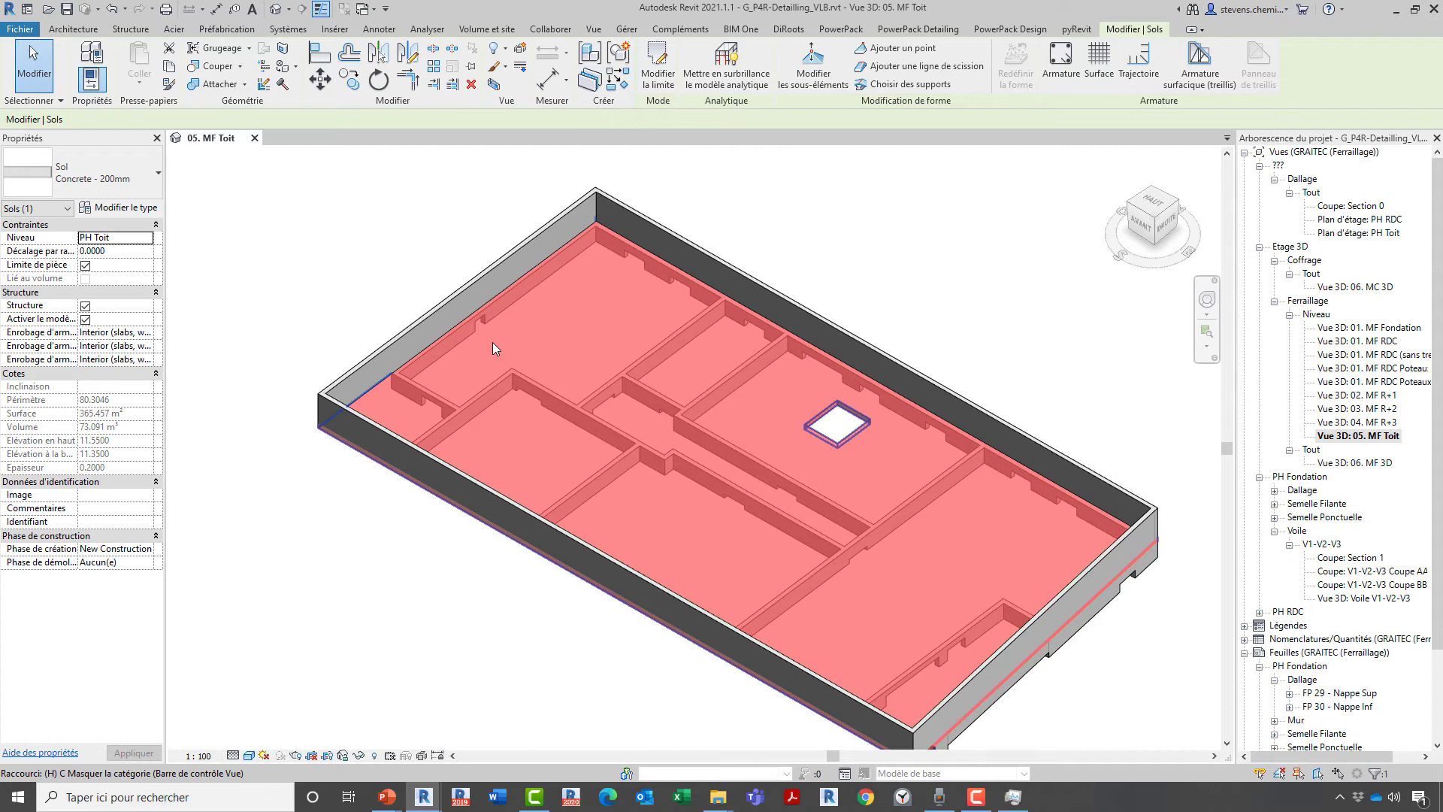
{"action": "key", "text": "i"}
{"action": "key", "text": "Escape"}
{"action": "scroll", "coordinate": [335, 483], "scroll_direction": "up", "scroll_amount": 5}
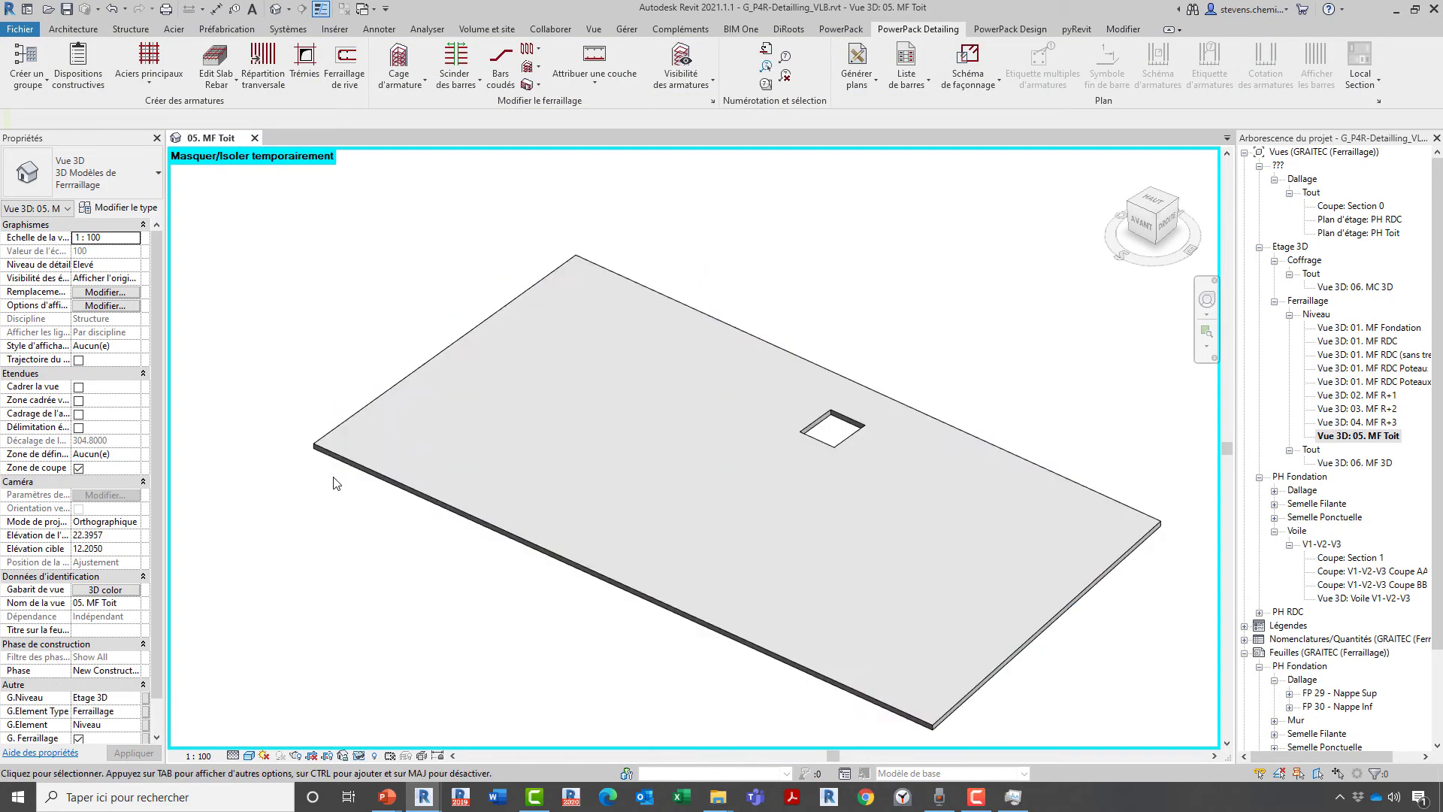
Start edge reinforcement (Ferraillage de rive) on the slab's short edge and the adjoining long rear edge.
{"action": "left_click", "coordinate": [347, 79]}
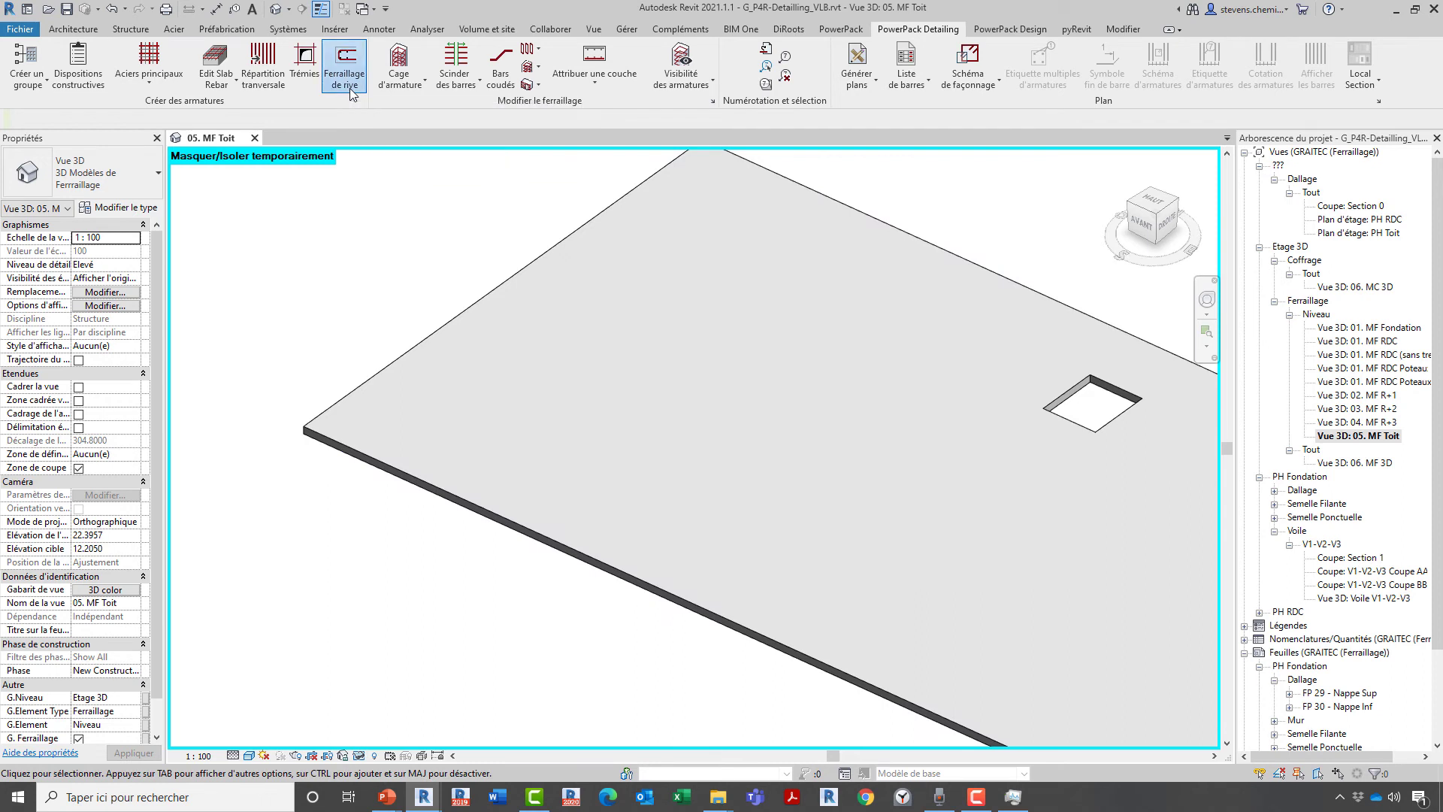
{"action": "left_click", "coordinate": [456, 324]}
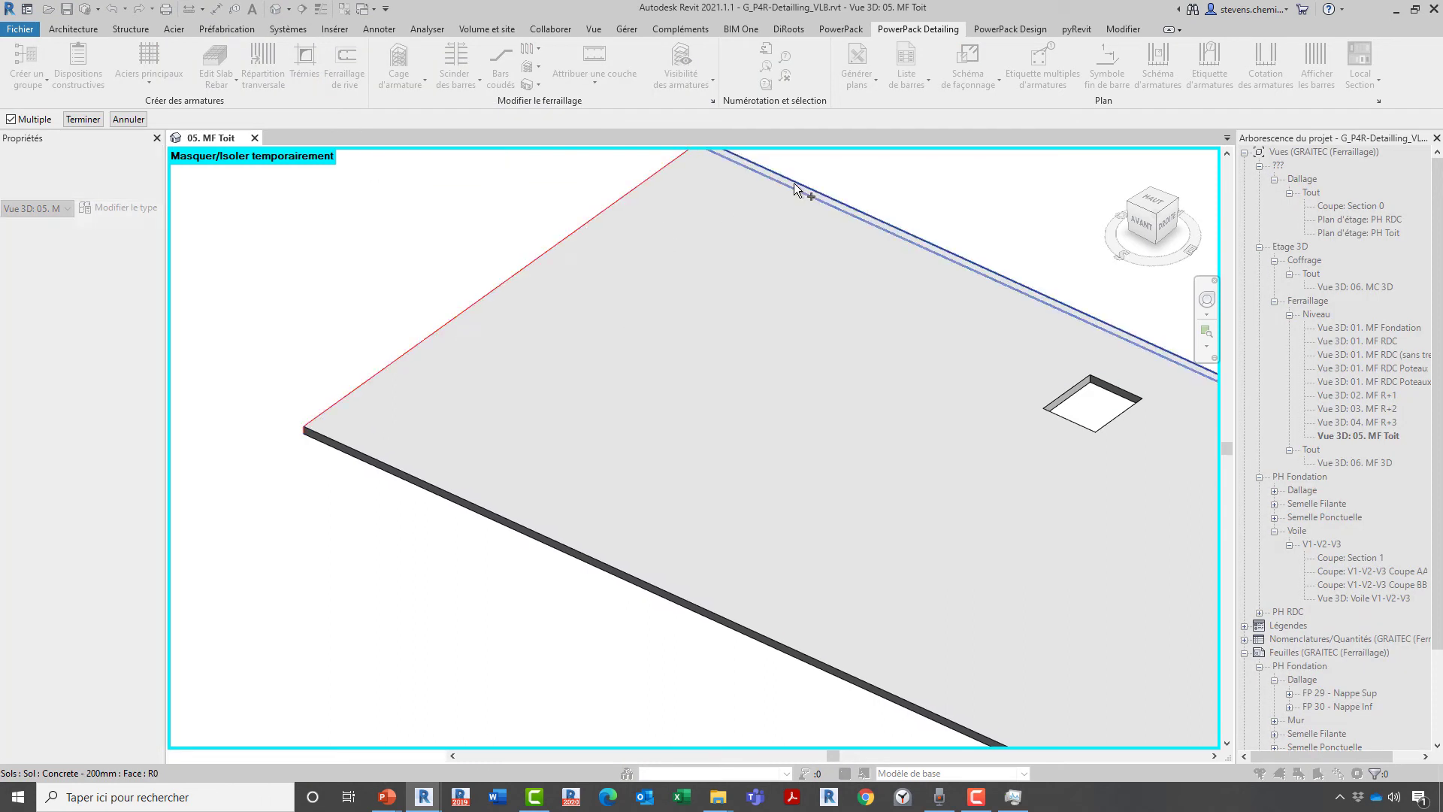
{"action": "middle_click_drag", "start_coordinate": [641, 232], "coordinate": [566, 315]}
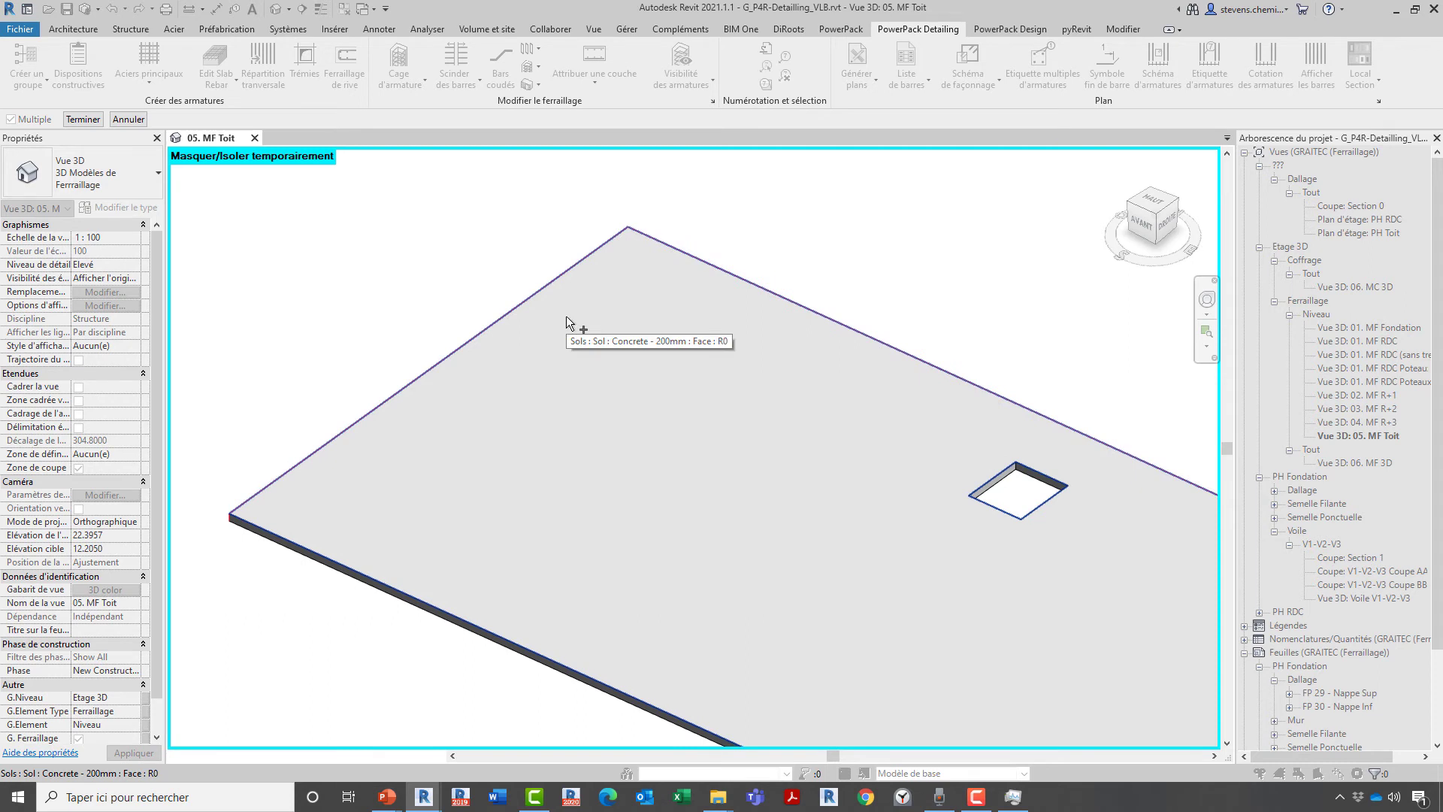
{"action": "left_click", "coordinate": [566, 316]}
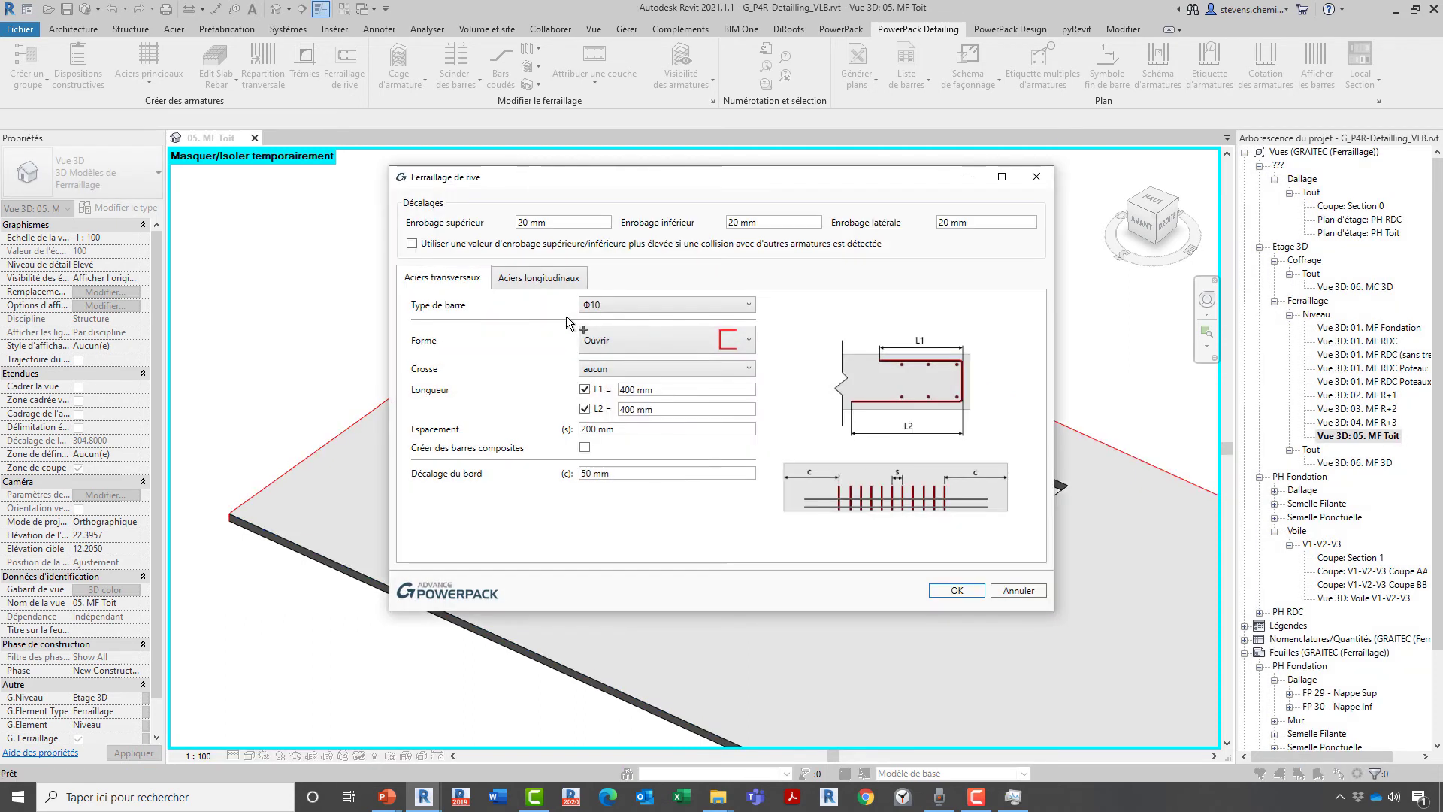
Set the upper and lateral concrete covers of the edge reinforcement to 30 mm.
{"action": "left_click_drag", "start_coordinate": [589, 220], "coordinate": [490, 224]}
{"action": "left_click", "coordinate": [520, 221]}
{"action": "type", "text": "3"}
{"action": "left_click", "coordinate": [943, 222]}
Set the transverse bar leg lengths L1 and L2 to 700 mm, keeping the open shape without hooks.
{"action": "left_click", "coordinate": [693, 350]}
{"action": "left_click", "coordinate": [693, 351]}
{"action": "left_click", "coordinate": [691, 368]}
{"action": "left_click", "coordinate": [692, 376]}
{"action": "double_click", "coordinate": [626, 390]}
{"action": "type", "text": "70"}
{"action": "left_click", "coordinate": [626, 408]}
{"action": "double_click", "coordinate": [626, 408]}
{"action": "type", "text": "70"}
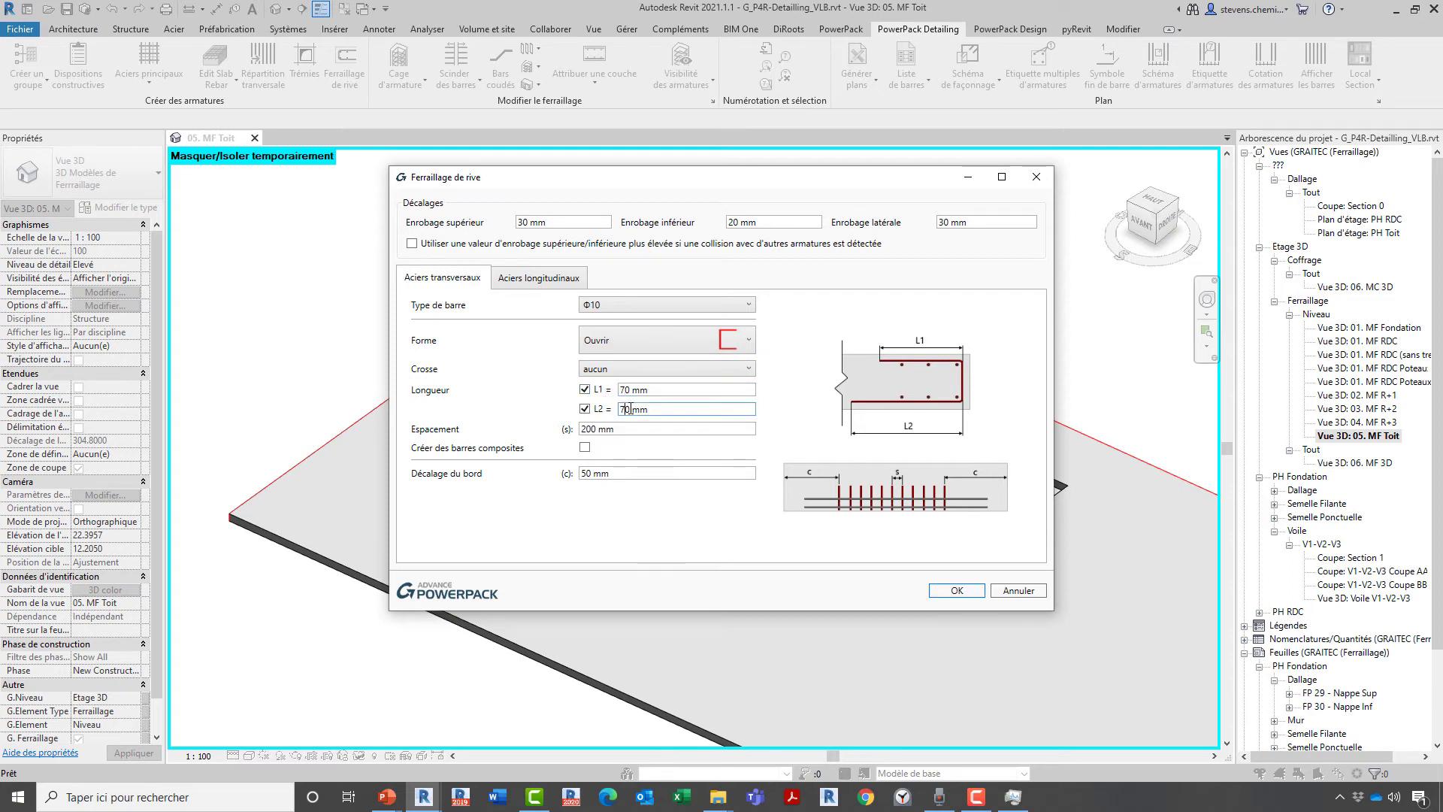
{"action": "type", "text": "0"}
{"action": "left_click", "coordinate": [631, 390]}
{"action": "type", "text": "0"}
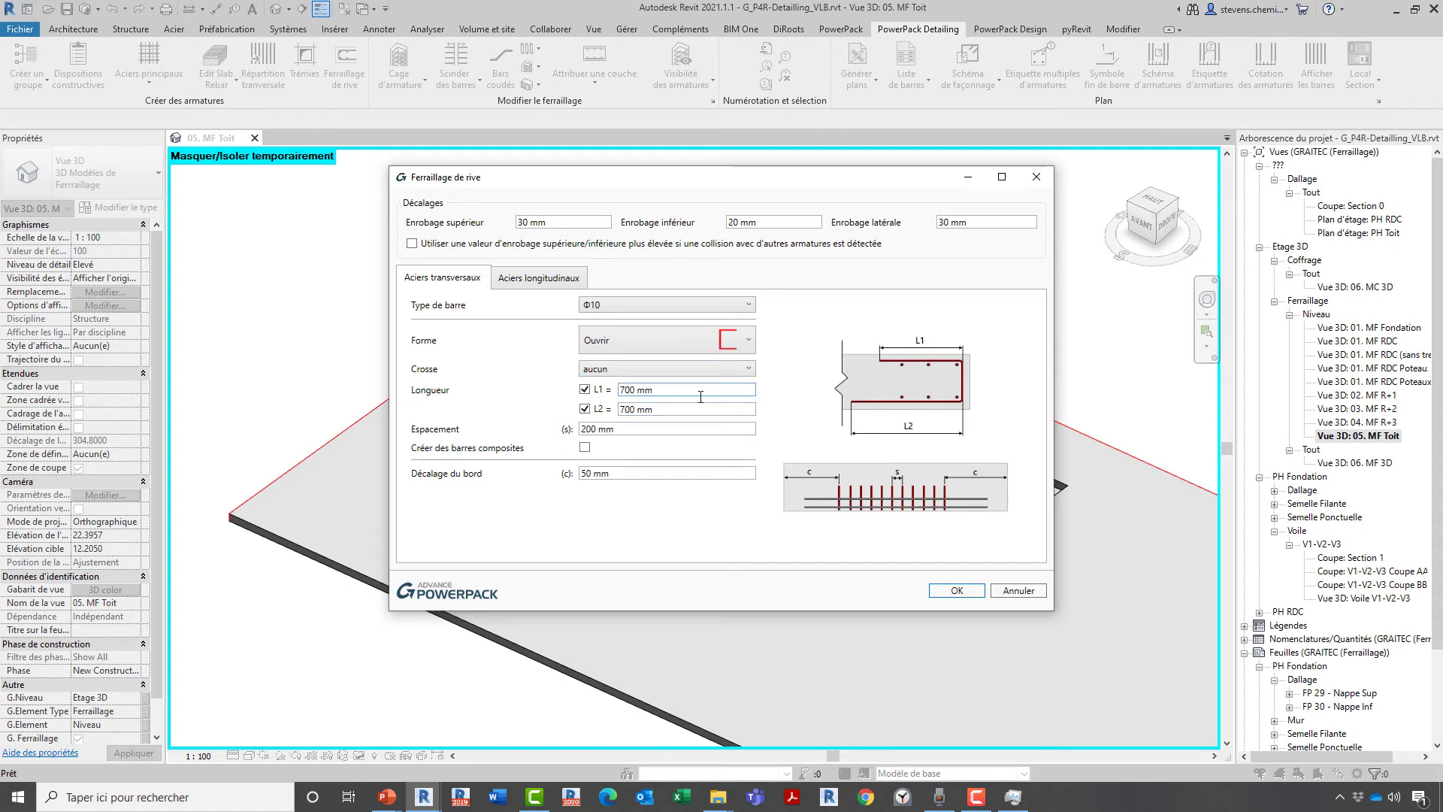
Review the longitudinal bar settings, set the transverse bar type to Φ12 and generate the slab's edge reinforcement.
{"action": "left_click", "coordinate": [560, 279]}
{"action": "left_click", "coordinate": [676, 324]}
{"action": "left_click", "coordinate": [679, 326]}
{"action": "left_click", "coordinate": [449, 278]}
{"action": "left_click", "coordinate": [656, 308]}
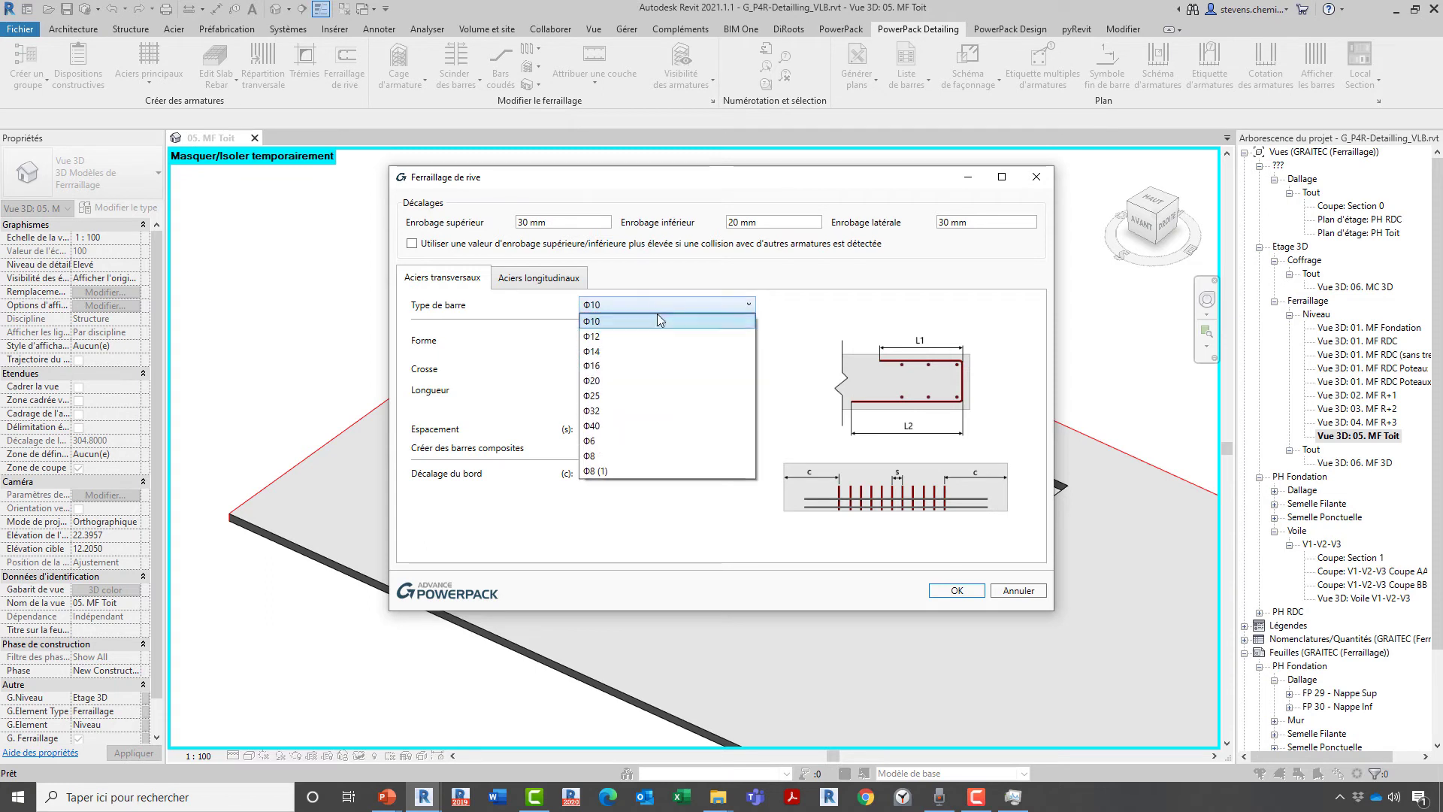
{"action": "left_click", "coordinate": [661, 332]}
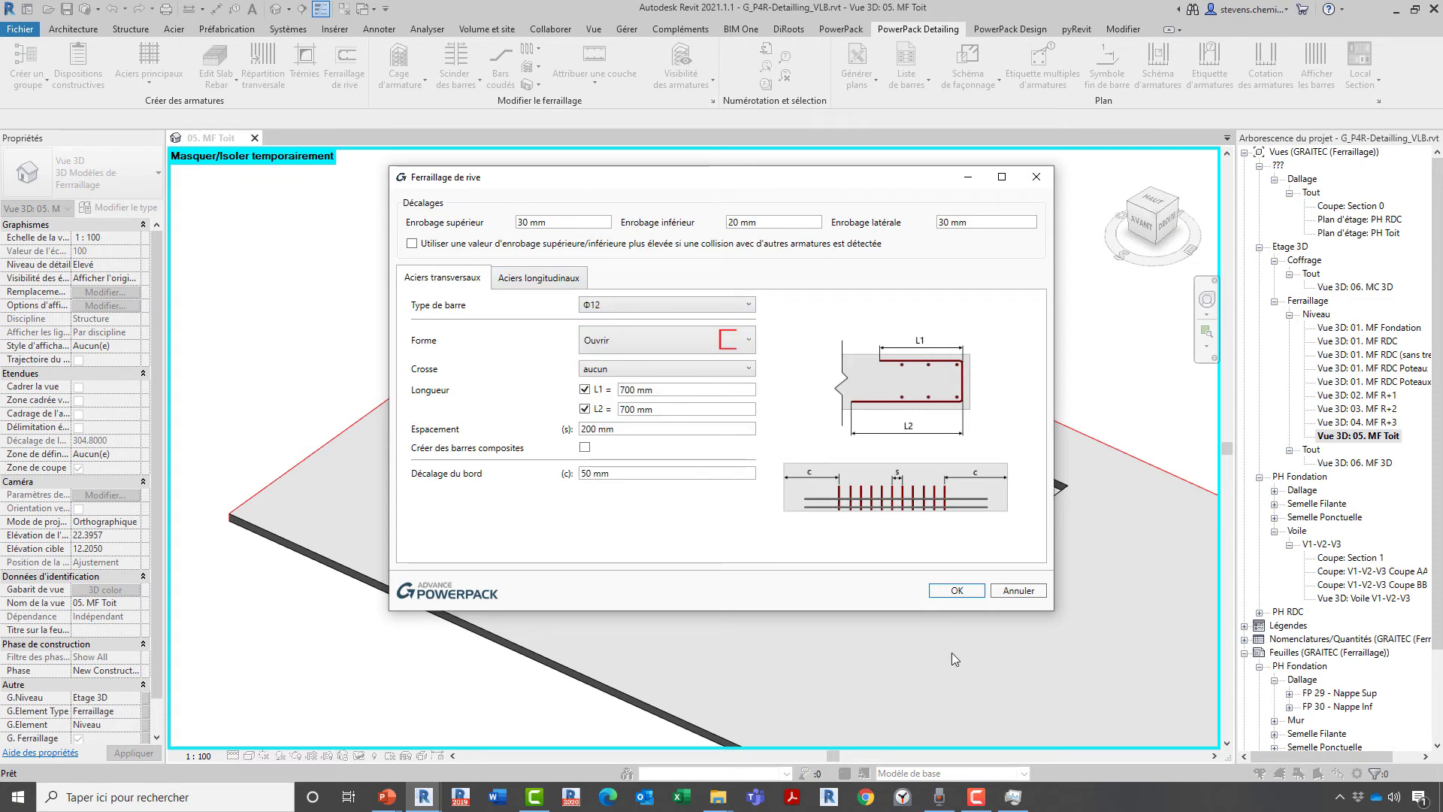
{"action": "left_click", "coordinate": [956, 590]}
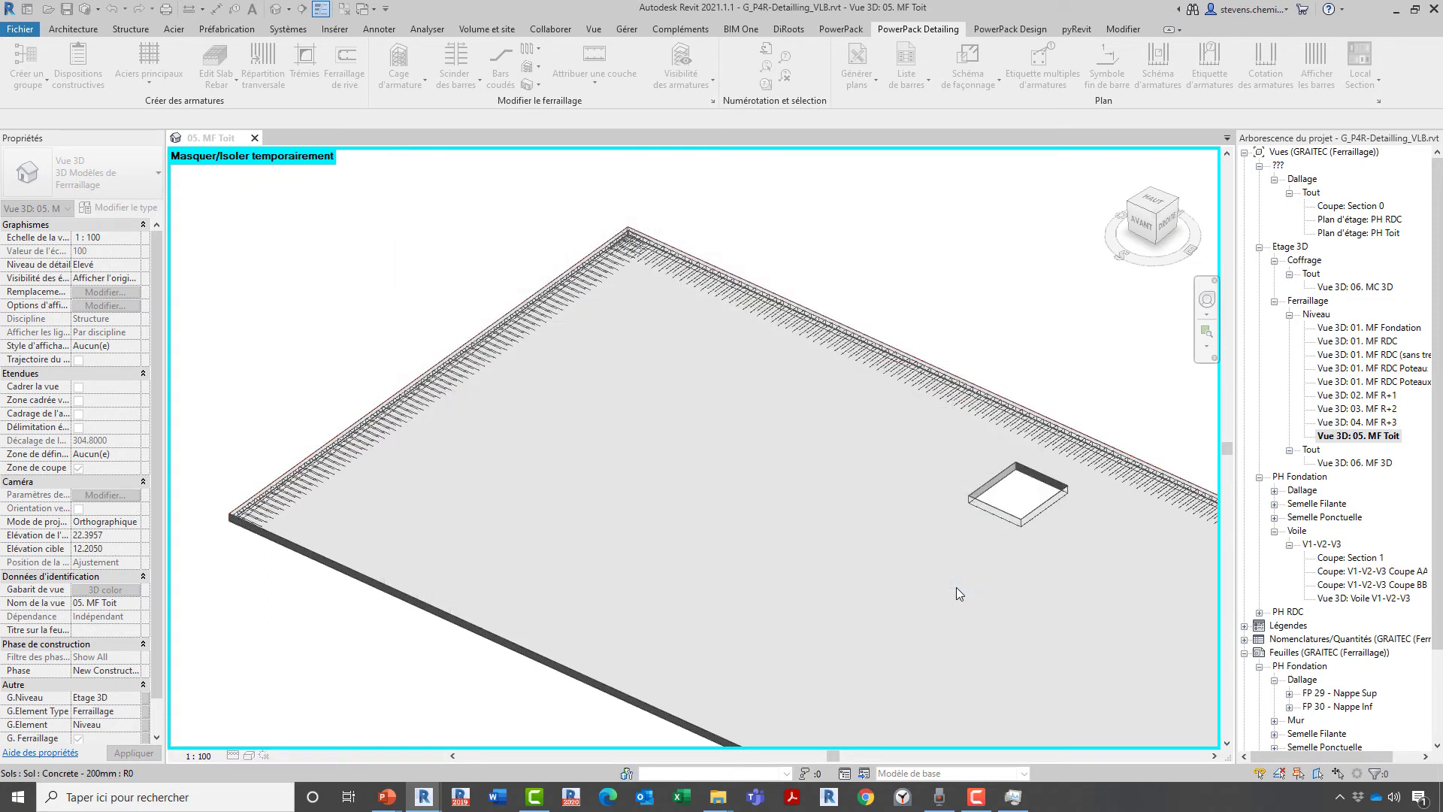
Display the slab's new edge bars as 3D Solid in the active view and inspect them at the corner.
{"action": "scroll", "coordinate": [221, 541], "scroll_direction": "up", "scroll_amount": 3}
{"action": "scroll", "coordinate": [222, 541], "scroll_direction": "up", "scroll_amount": 5}
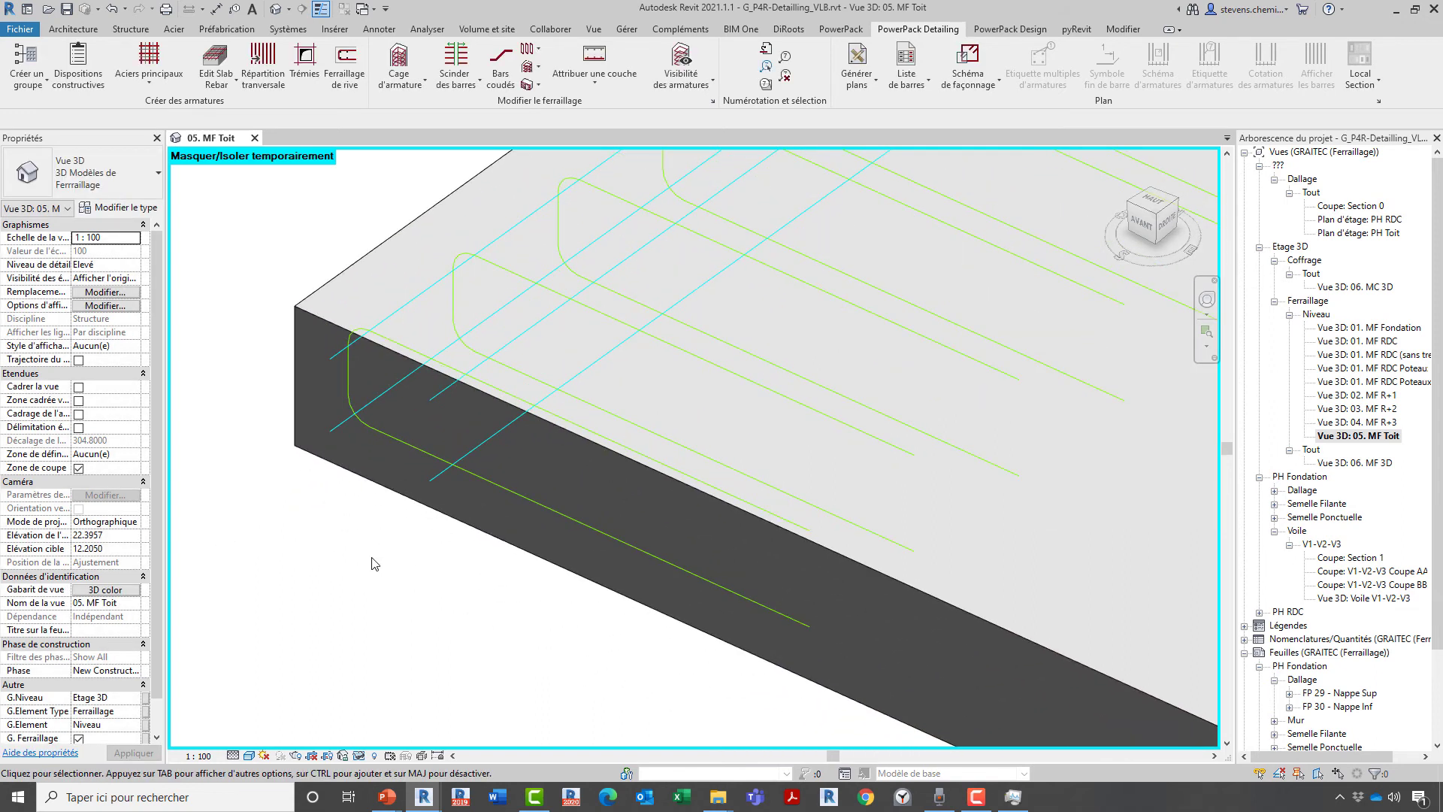
{"action": "scroll", "coordinate": [410, 562], "scroll_direction": "down", "scroll_amount": 4}
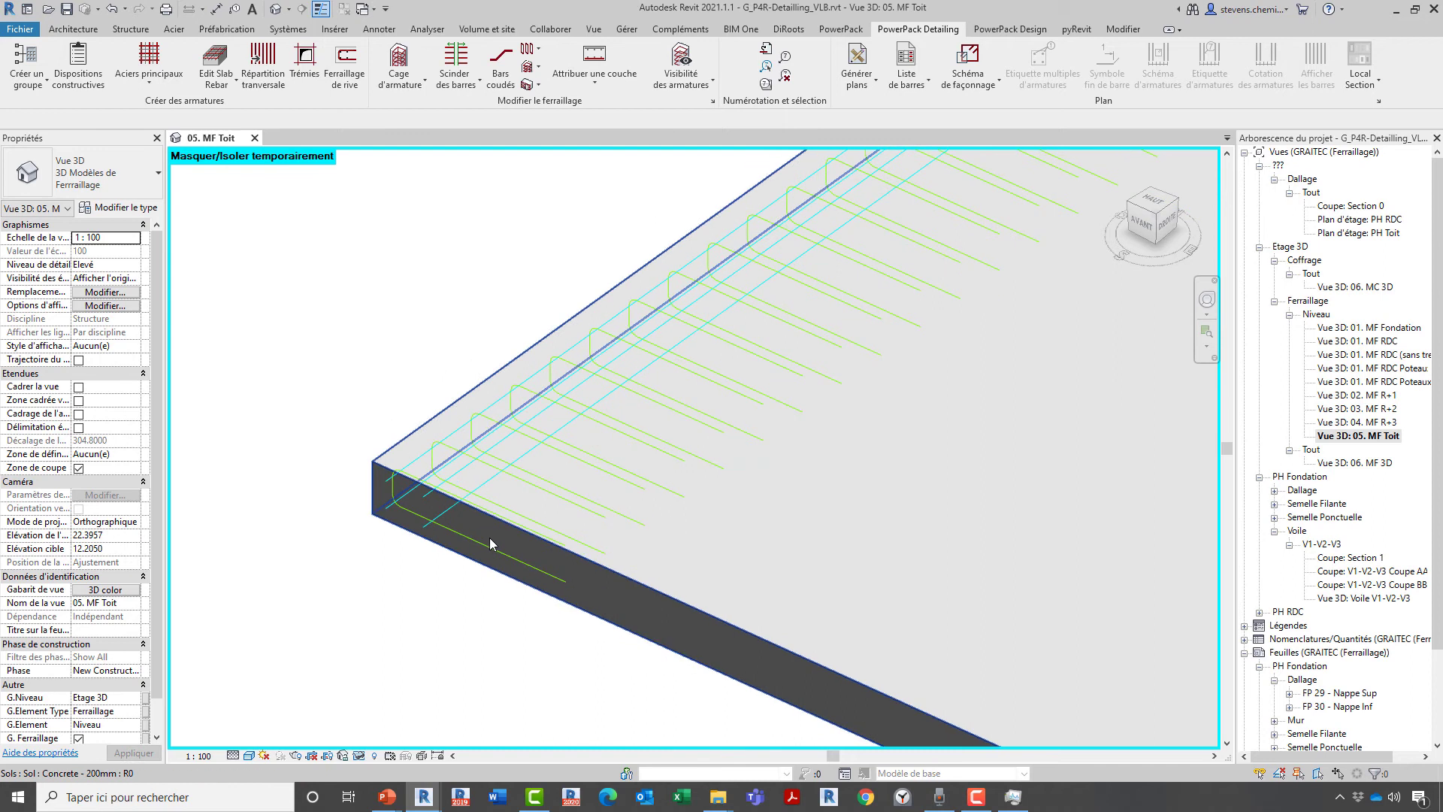
{"action": "left_click", "coordinate": [681, 78]}
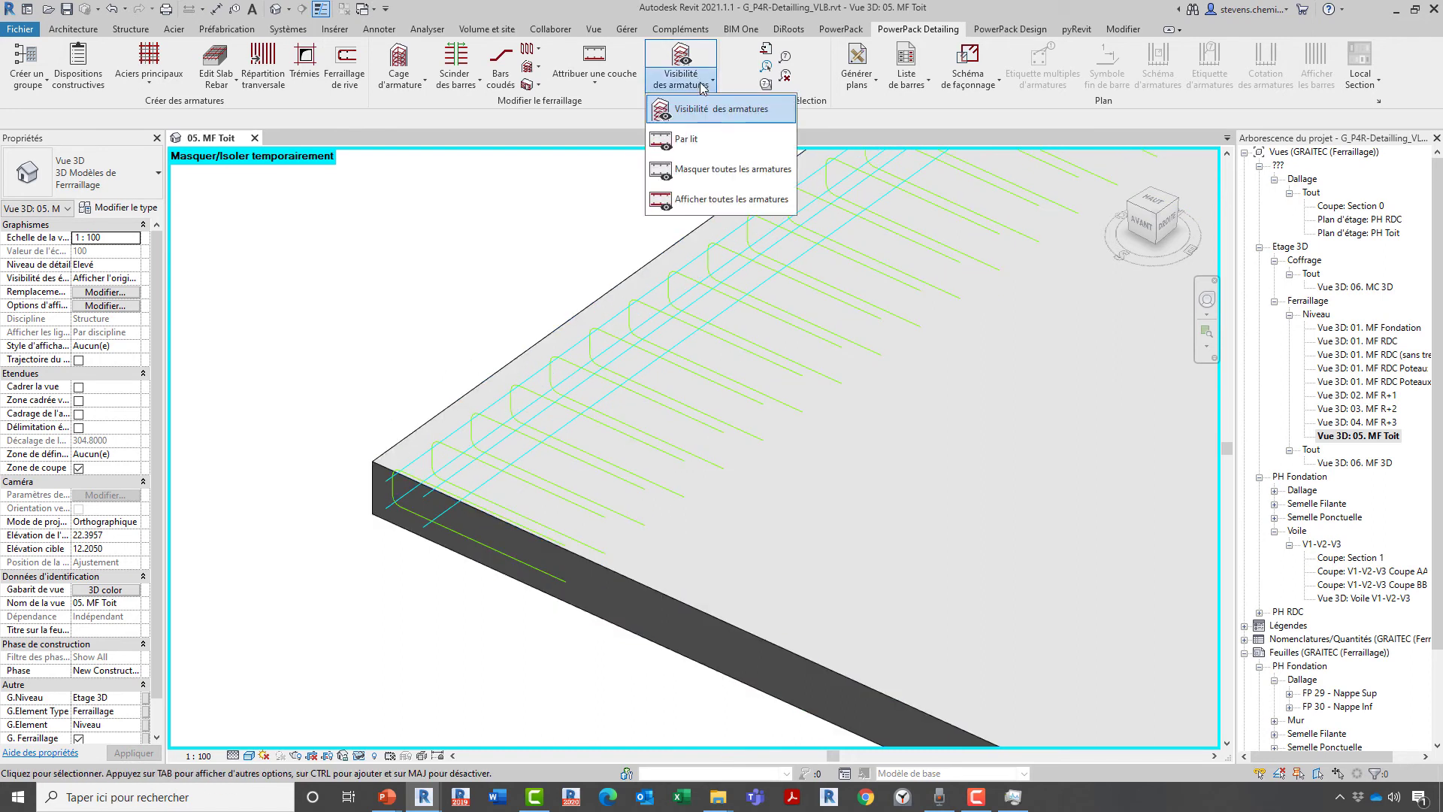
{"action": "left_click", "coordinate": [717, 111]}
{"action": "left_click", "coordinate": [680, 357]}
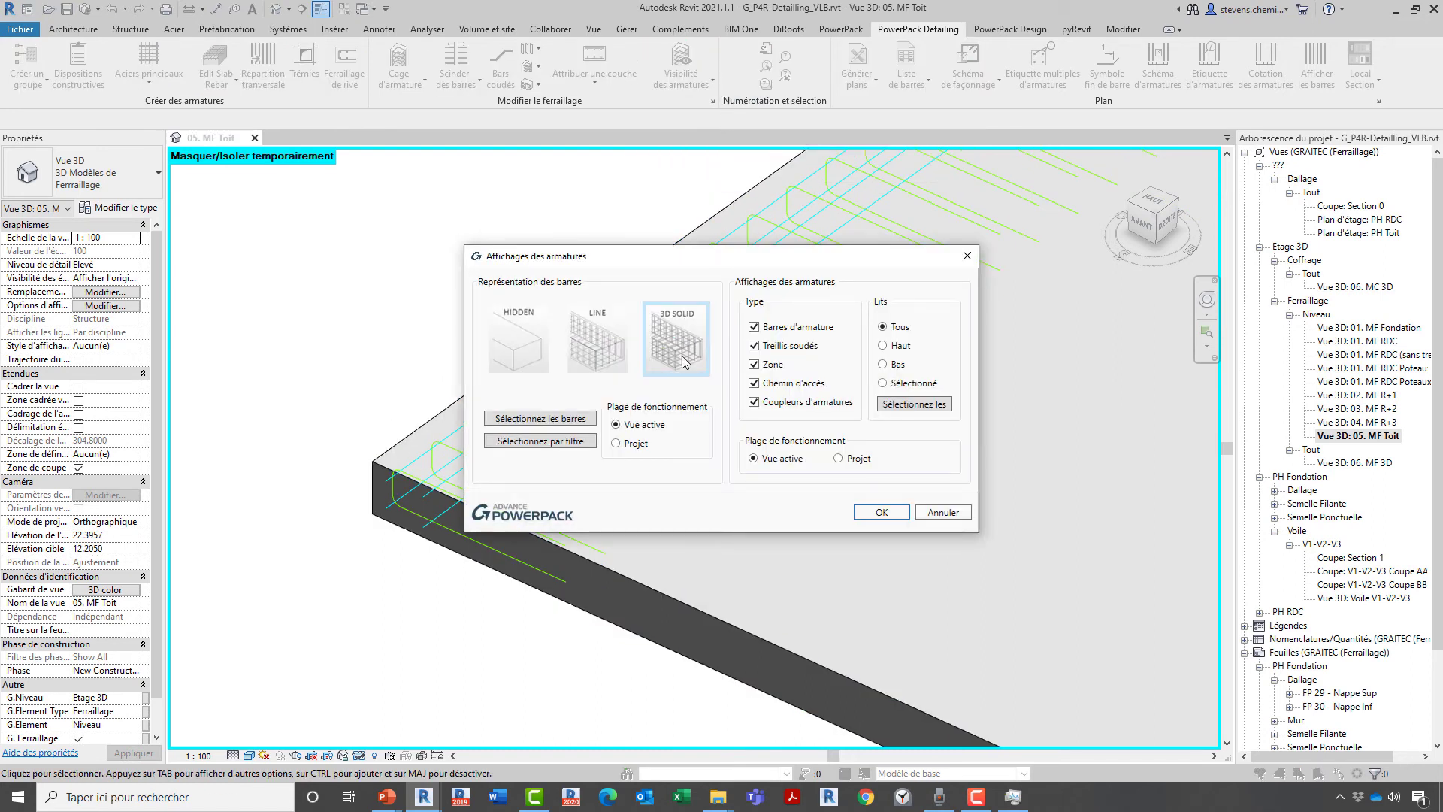
{"action": "left_click", "coordinate": [880, 512]}
{"action": "scroll", "coordinate": [348, 560], "scroll_direction": "up", "scroll_amount": 5}
{"action": "scroll", "coordinate": [351, 562], "scroll_direction": "down", "scroll_amount": 6}
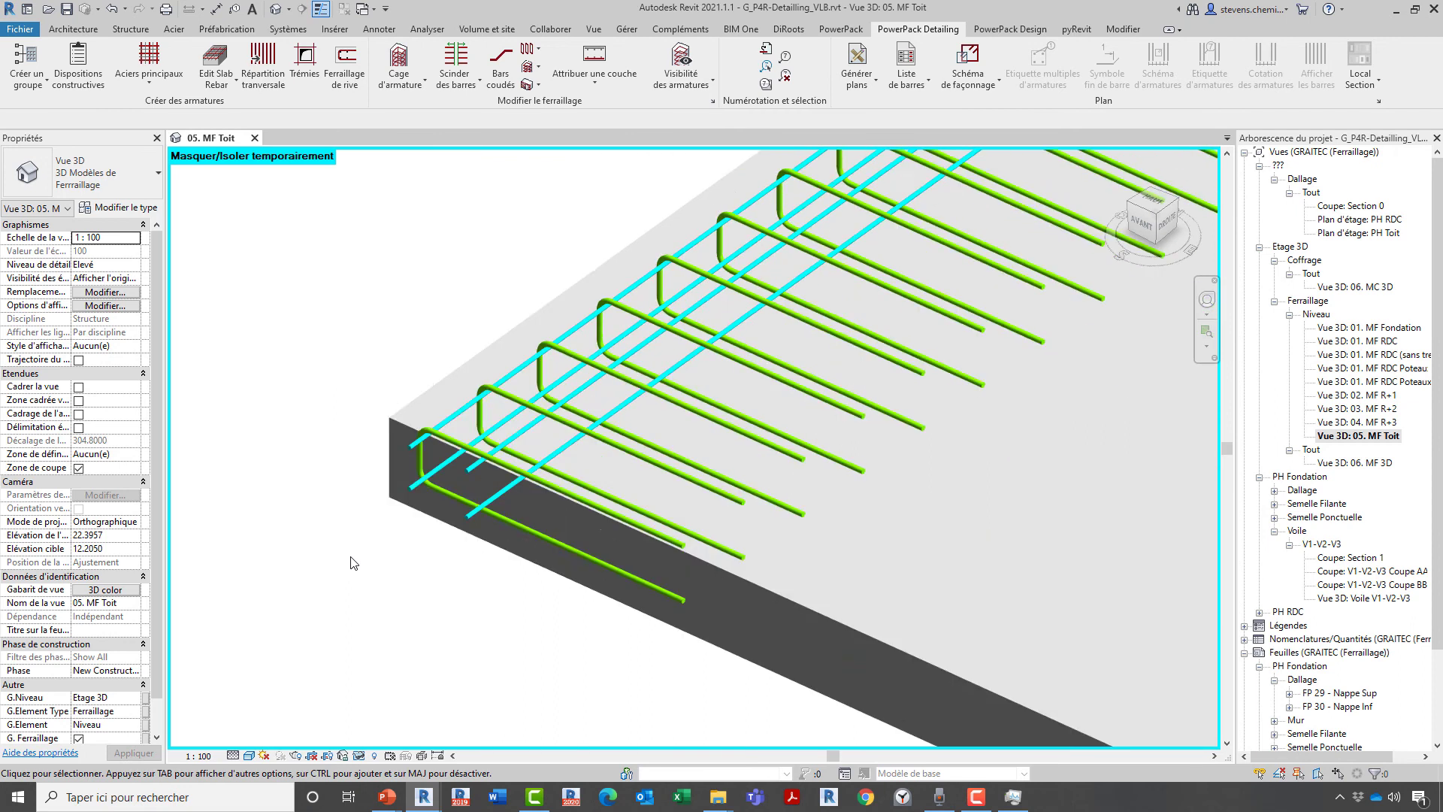
Reset the temporary isolation so the walls around the roof slab are shown again.
{"action": "middle_click_drag", "start_coordinate": [499, 548], "coordinate": [468, 482]}
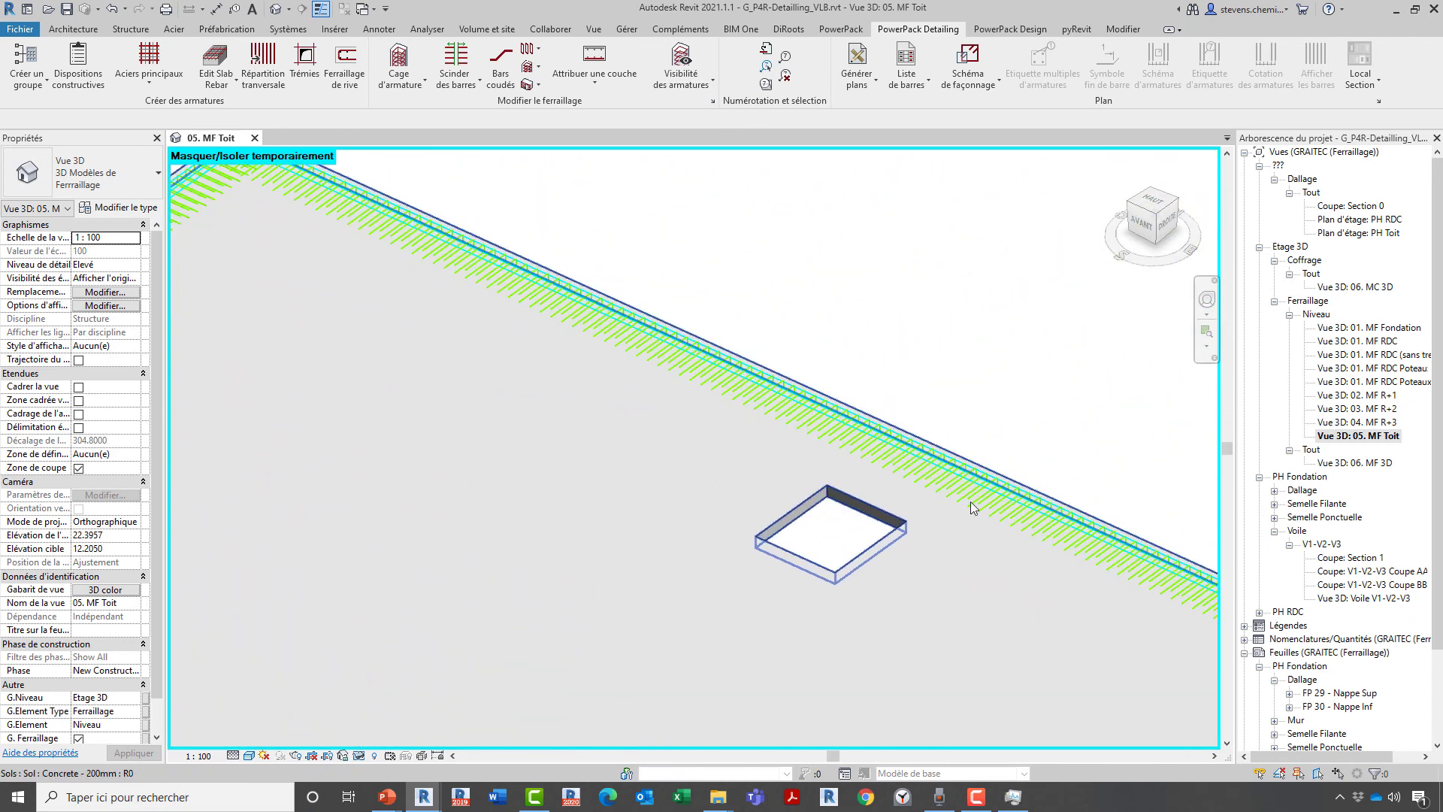
{"action": "scroll", "coordinate": [977, 511], "scroll_direction": "up", "scroll_amount": 4}
{"action": "left_click", "coordinate": [358, 760]}
{"action": "left_click", "coordinate": [443, 651]}
{"action": "scroll", "coordinate": [338, 429], "scroll_direction": "down", "scroll_amount": 3}
{"action": "middle_click_drag", "start_coordinate": [338, 428], "coordinate": [1270, 706]}
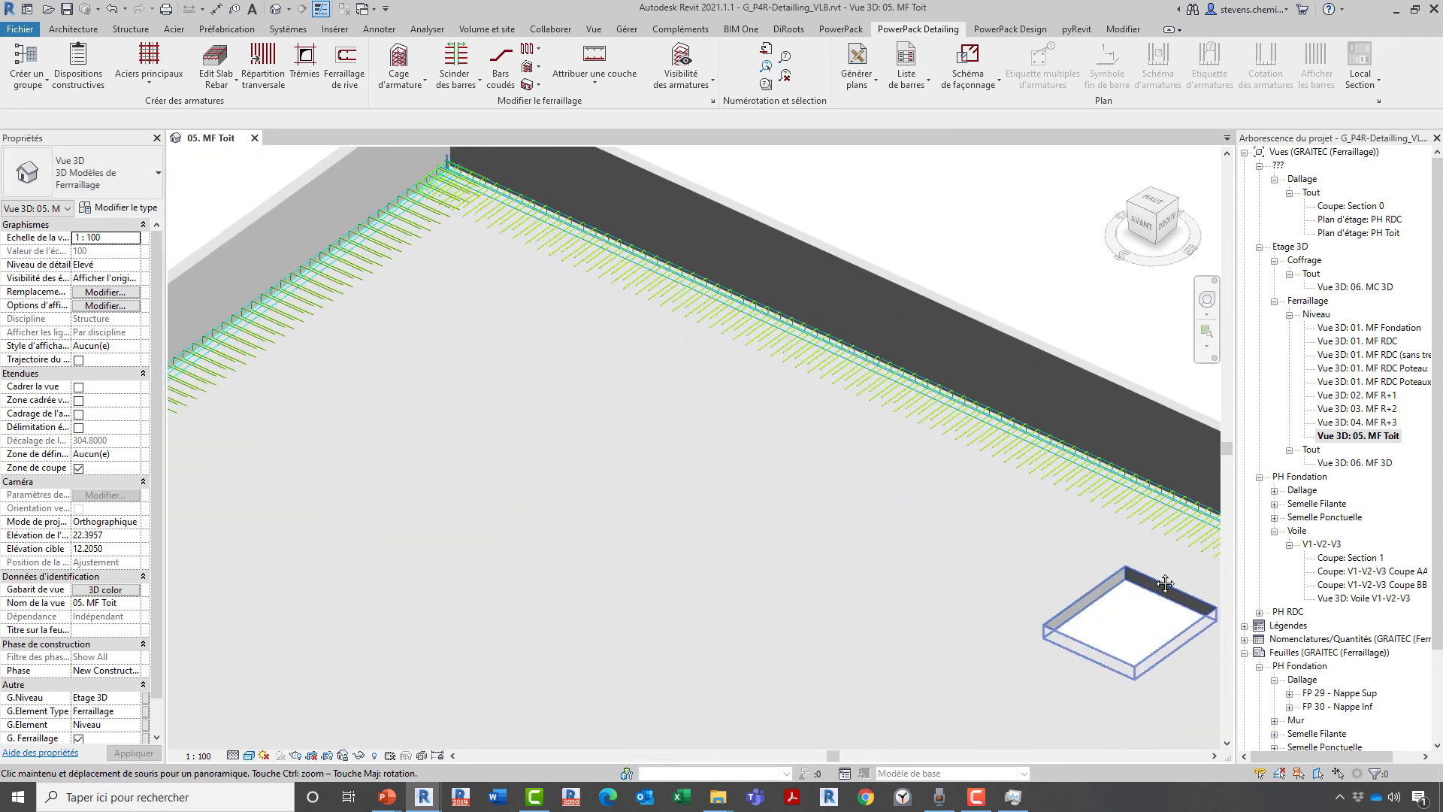
Generate edge reinforcement with Φ10 transverse bars along the top face of the short 180 mm parapet wall, using the default settings.
{"action": "scroll", "coordinate": [976, 500], "scroll_direction": "up", "scroll_amount": 4}
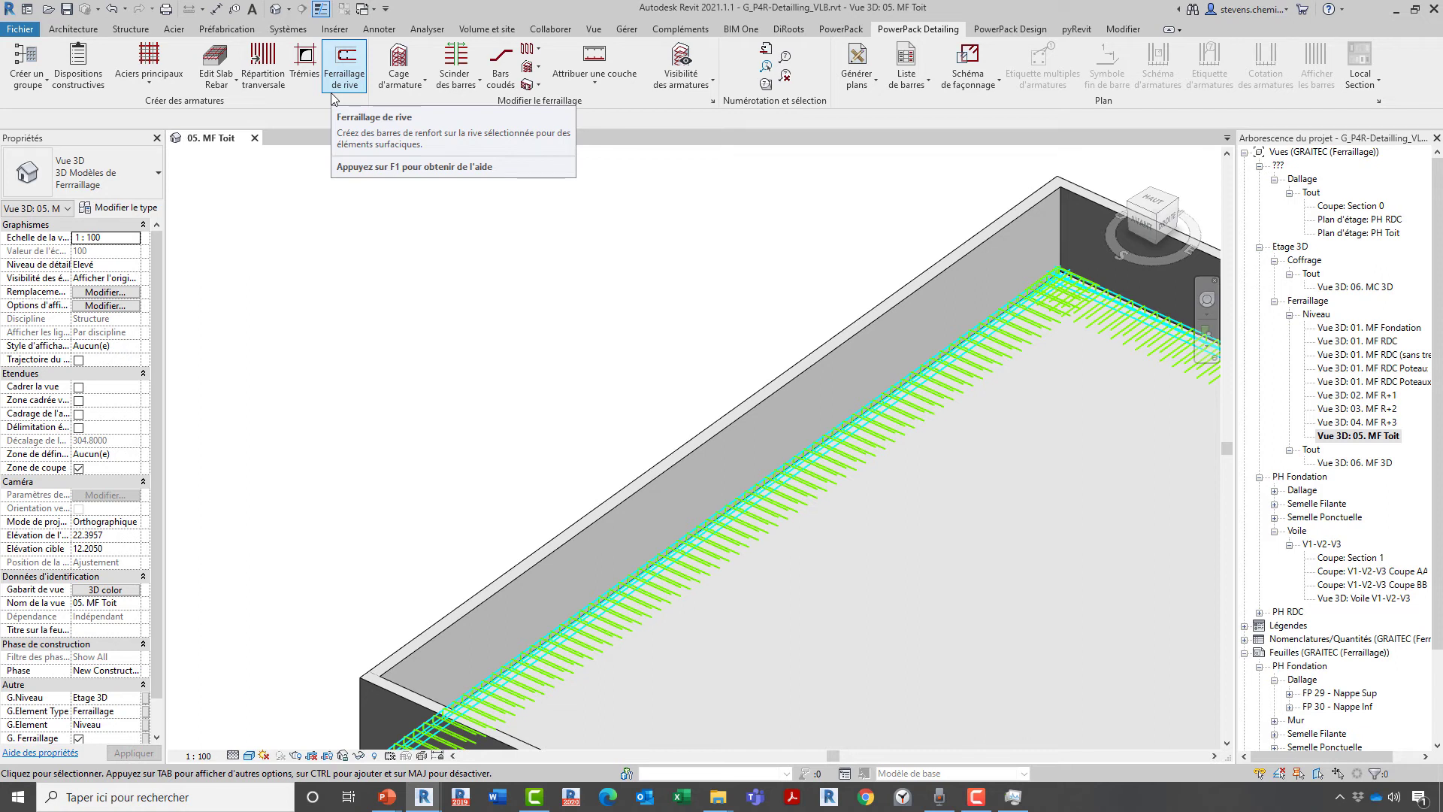
{"action": "left_click", "coordinate": [333, 92]}
{"action": "middle_click_drag", "start_coordinate": [500, 459], "coordinate": [545, 320]}
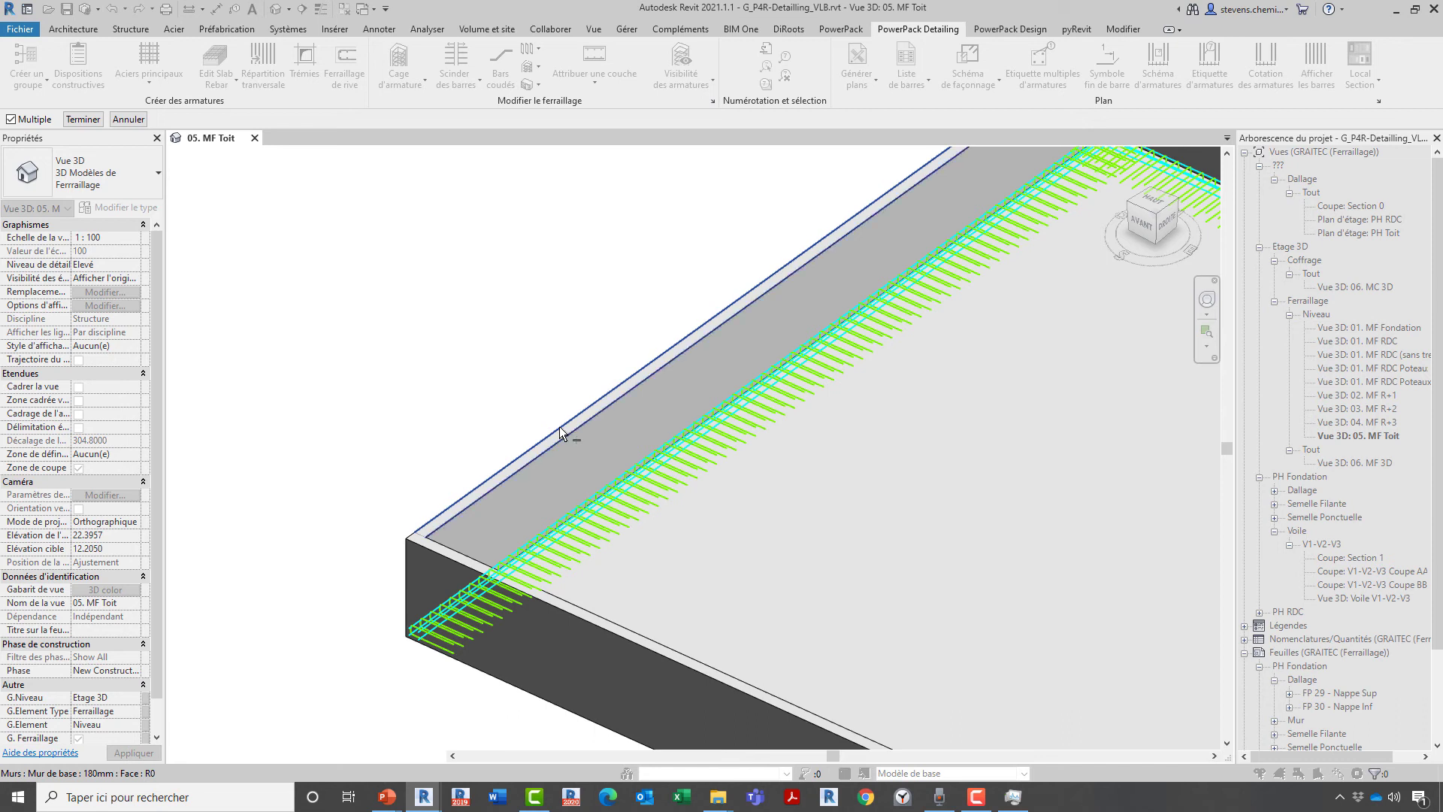
{"action": "left_click", "coordinate": [559, 427]}
{"action": "key", "text": "Return"}
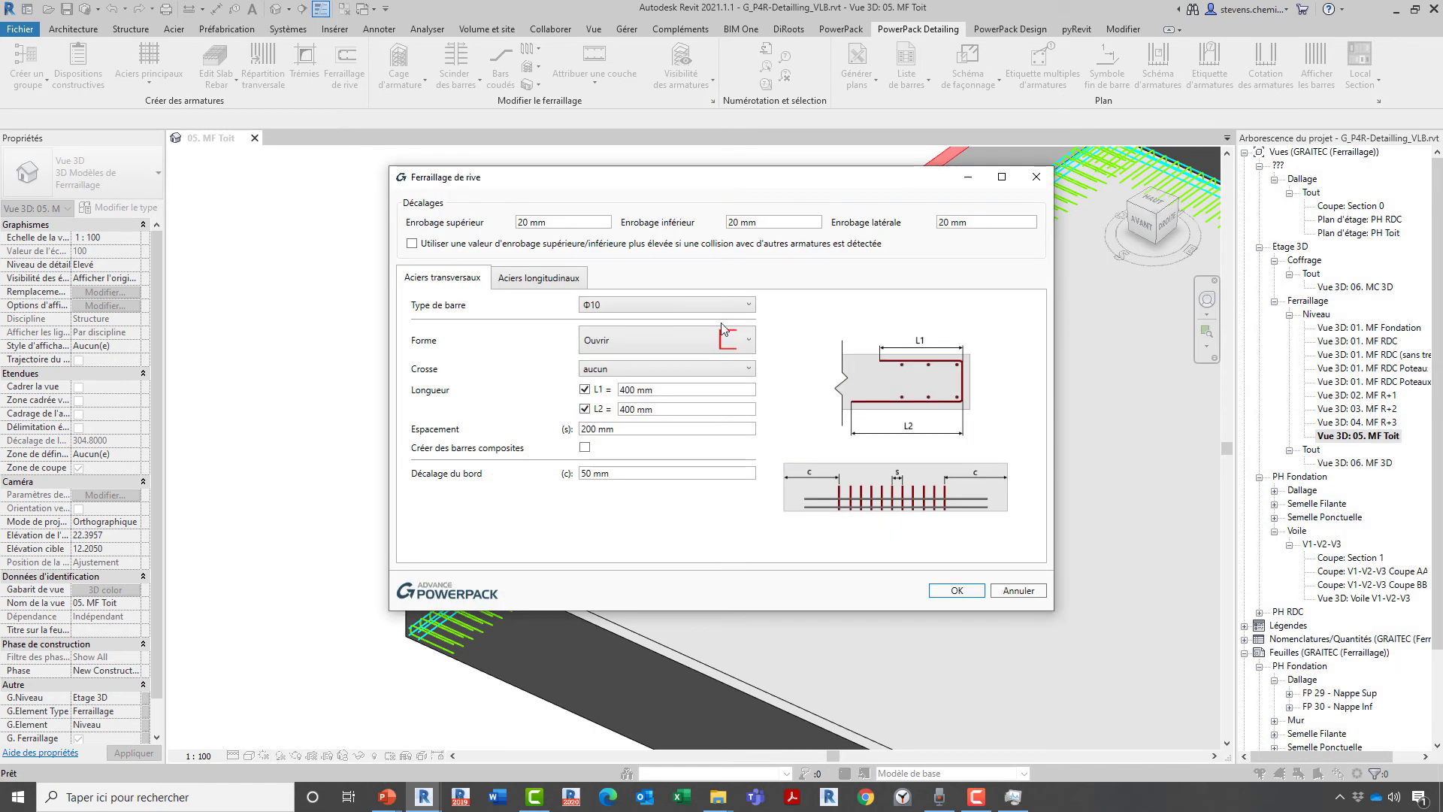
{"action": "left_click", "coordinate": [956, 591]}
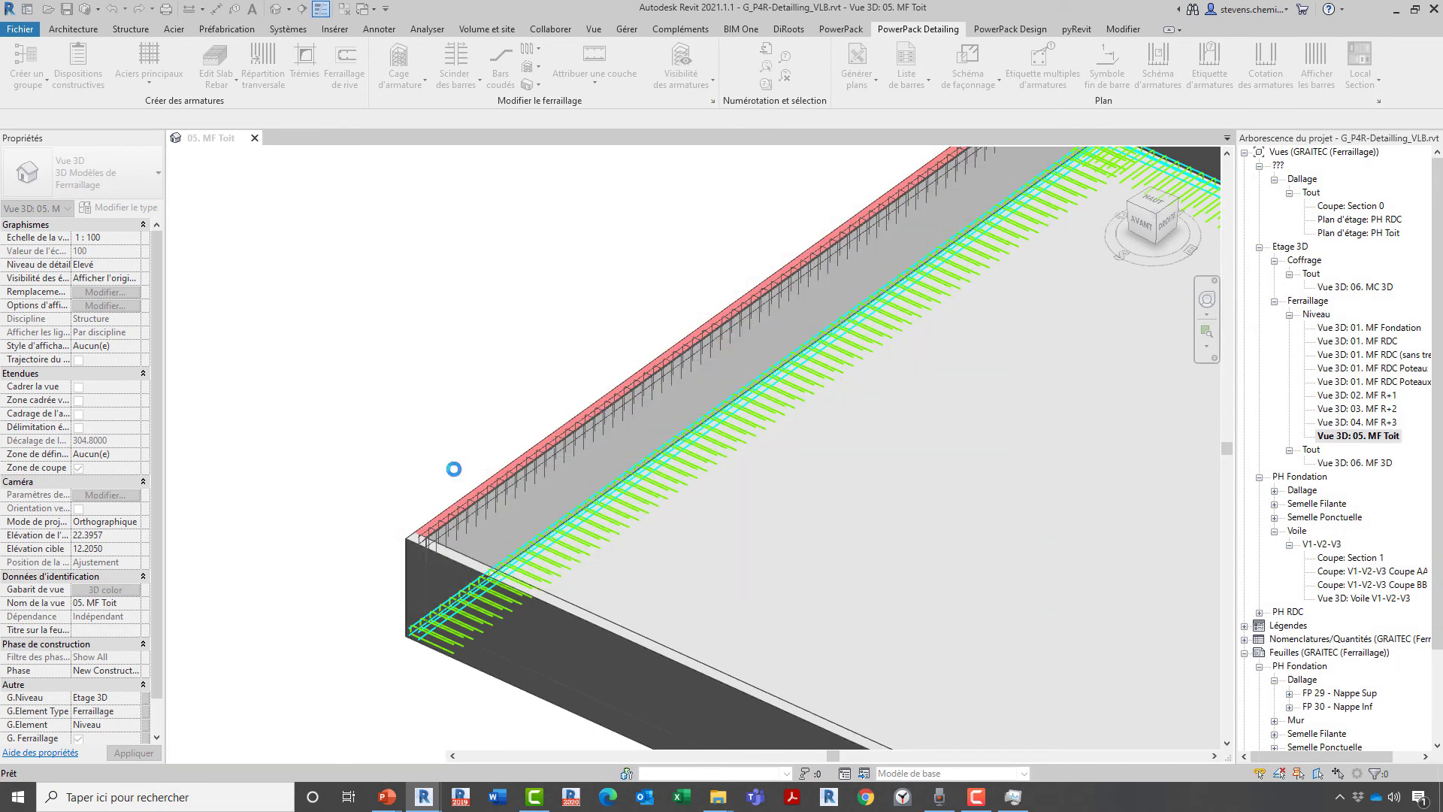
Apply the 3D Solid bar display to the parapet wall's new edge reinforcement in the active view.
{"action": "left_click", "coordinate": [691, 87]}
{"action": "left_click", "coordinate": [696, 119]}
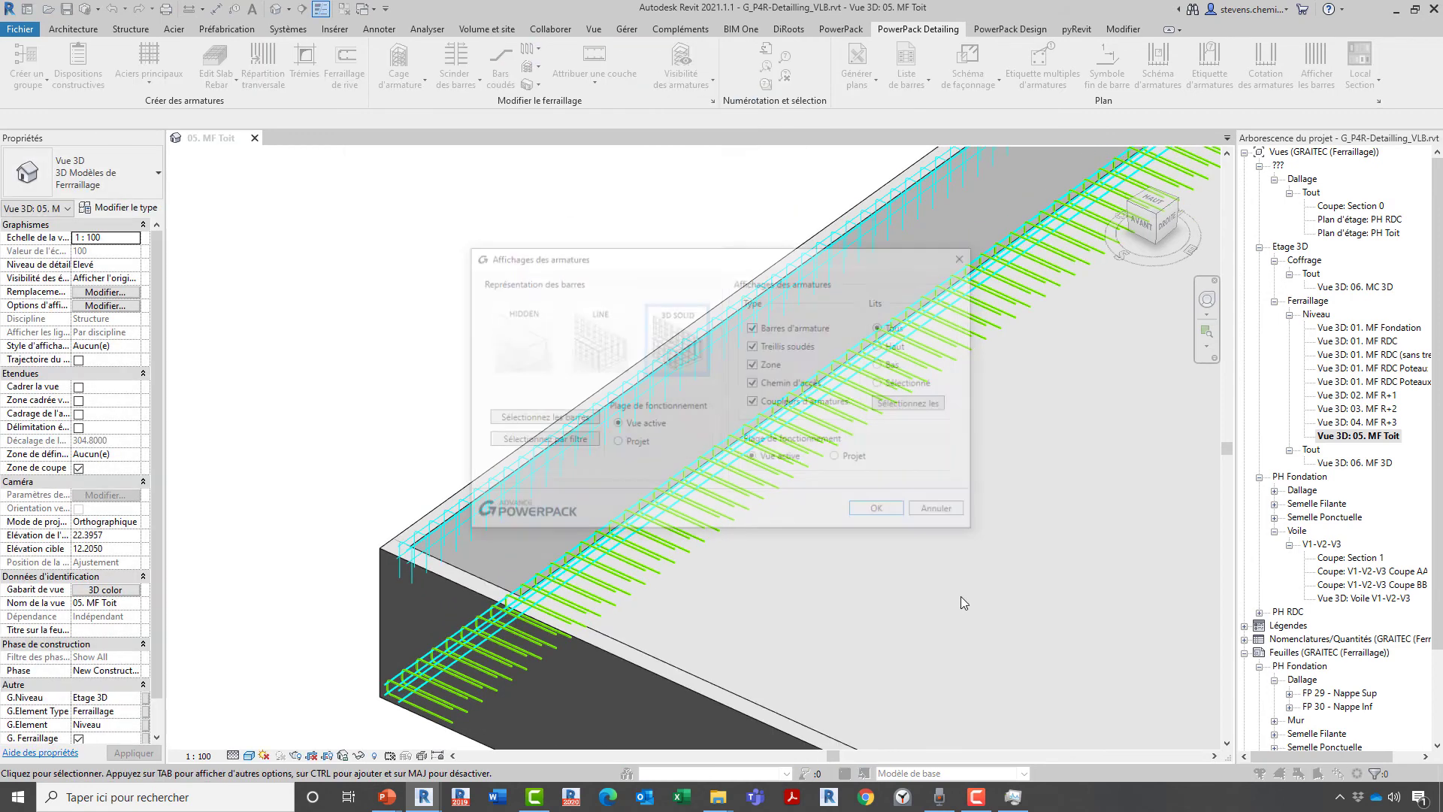
{"action": "left_click", "coordinate": [887, 511]}
{"action": "scroll", "coordinate": [397, 557], "scroll_direction": "up", "scroll_amount": 6}
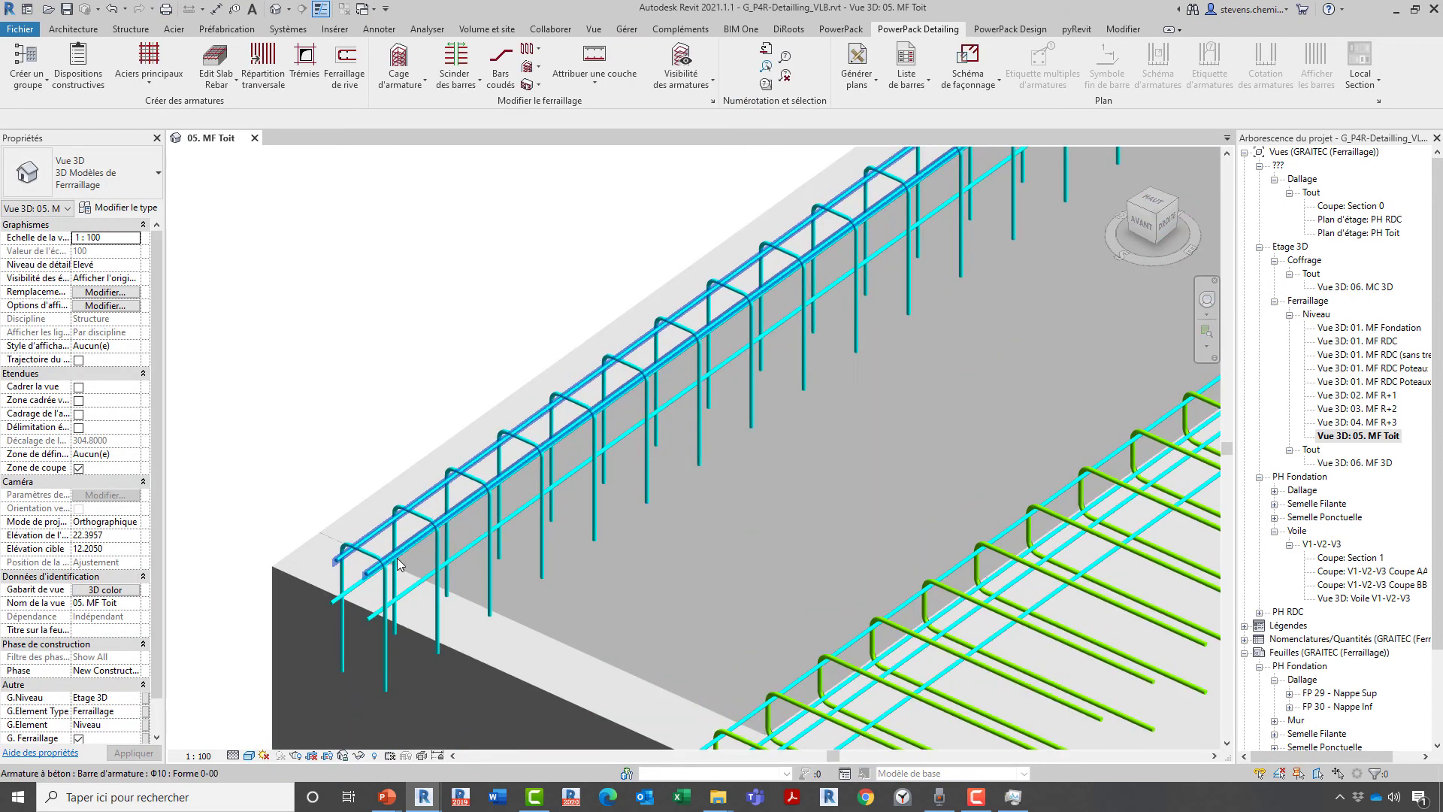
Examine the edge bars along the top of the parapet wall and around the roof slab.
{"action": "scroll", "coordinate": [870, 311], "scroll_direction": "down", "scroll_amount": 6}
{"action": "middle_click_drag", "start_coordinate": [803, 444], "coordinate": [369, 661]}
{"action": "middle_click_drag", "start_coordinate": [638, 470], "coordinate": [476, 597]}
{"action": "scroll", "coordinate": [485, 586], "scroll_direction": "down", "scroll_amount": 1}
{"action": "mouse_move", "coordinate": [666, 463]}
{"action": "middle_mouse_down"}
{"action": "mouse_move", "coordinate": [759, 434]}
{"action": "mouse_move", "coordinate": [692, 458]}
{"action": "middle_mouse_up"}
{"action": "scroll", "coordinate": [697, 459], "scroll_direction": "down", "scroll_amount": 2}
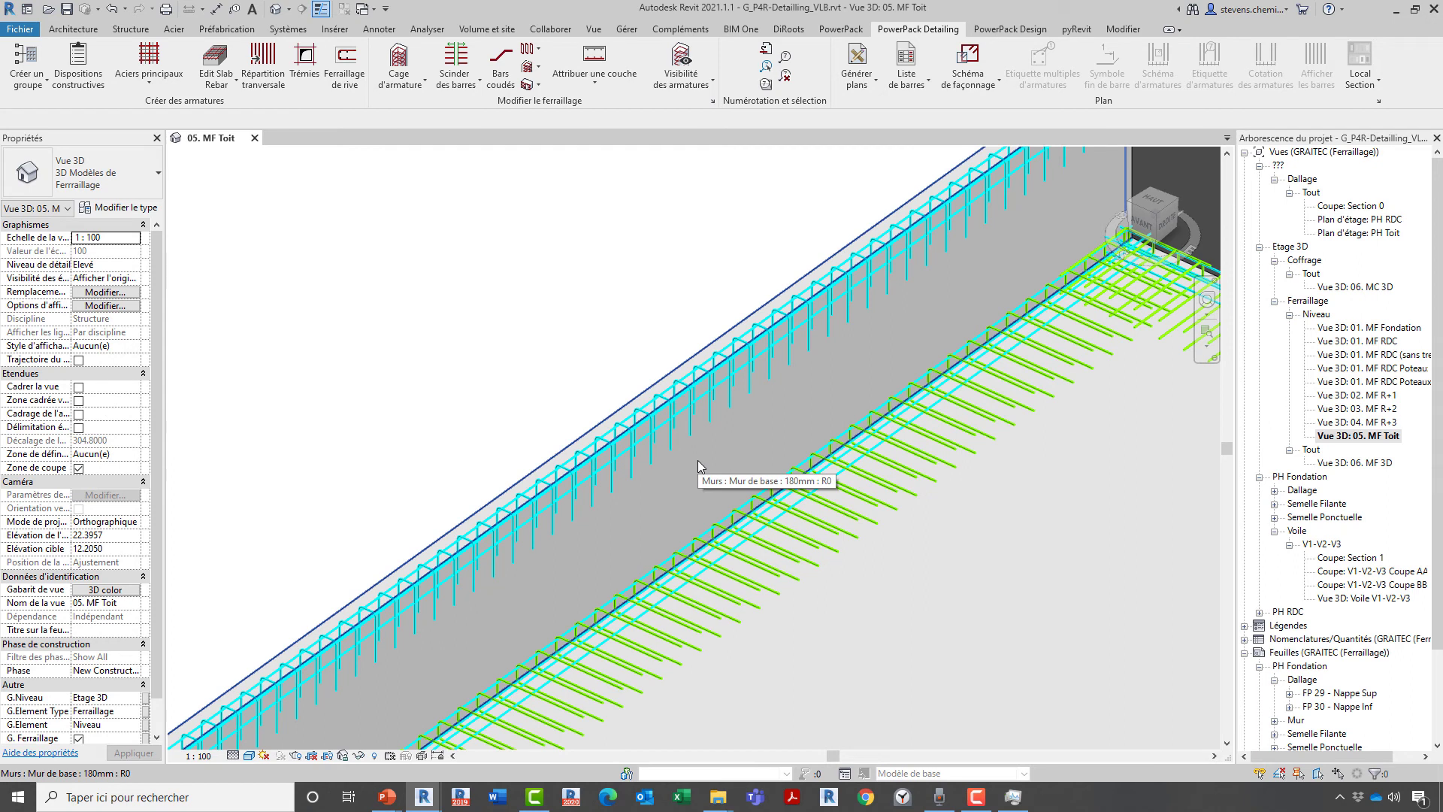
{"action": "scroll", "coordinate": [697, 460], "scroll_direction": "down", "scroll_amount": 2}
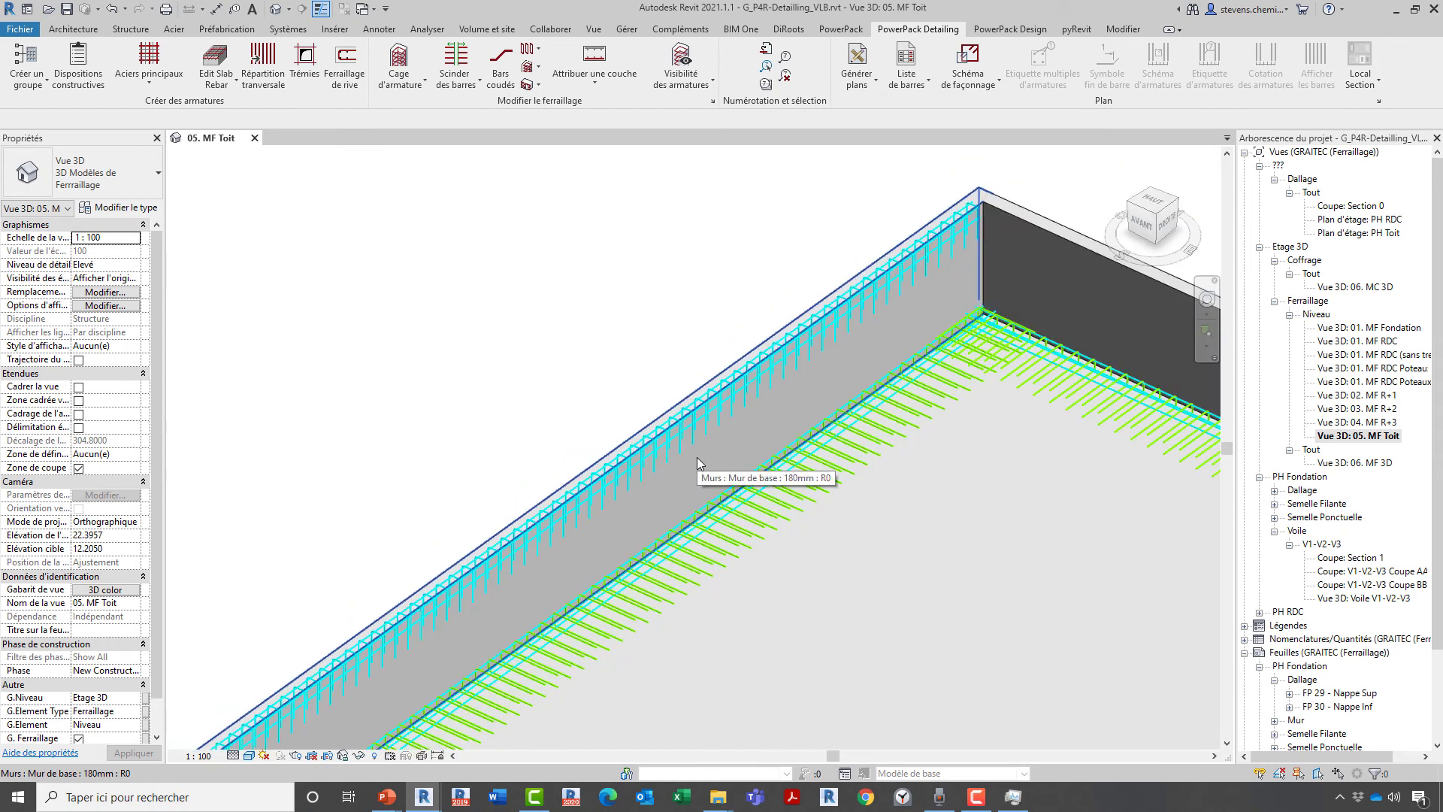
{"action": "scroll", "coordinate": [653, 450], "scroll_direction": "down", "scroll_amount": 5}
{"action": "middle_click_drag", "start_coordinate": [815, 579], "coordinate": [731, 478]}
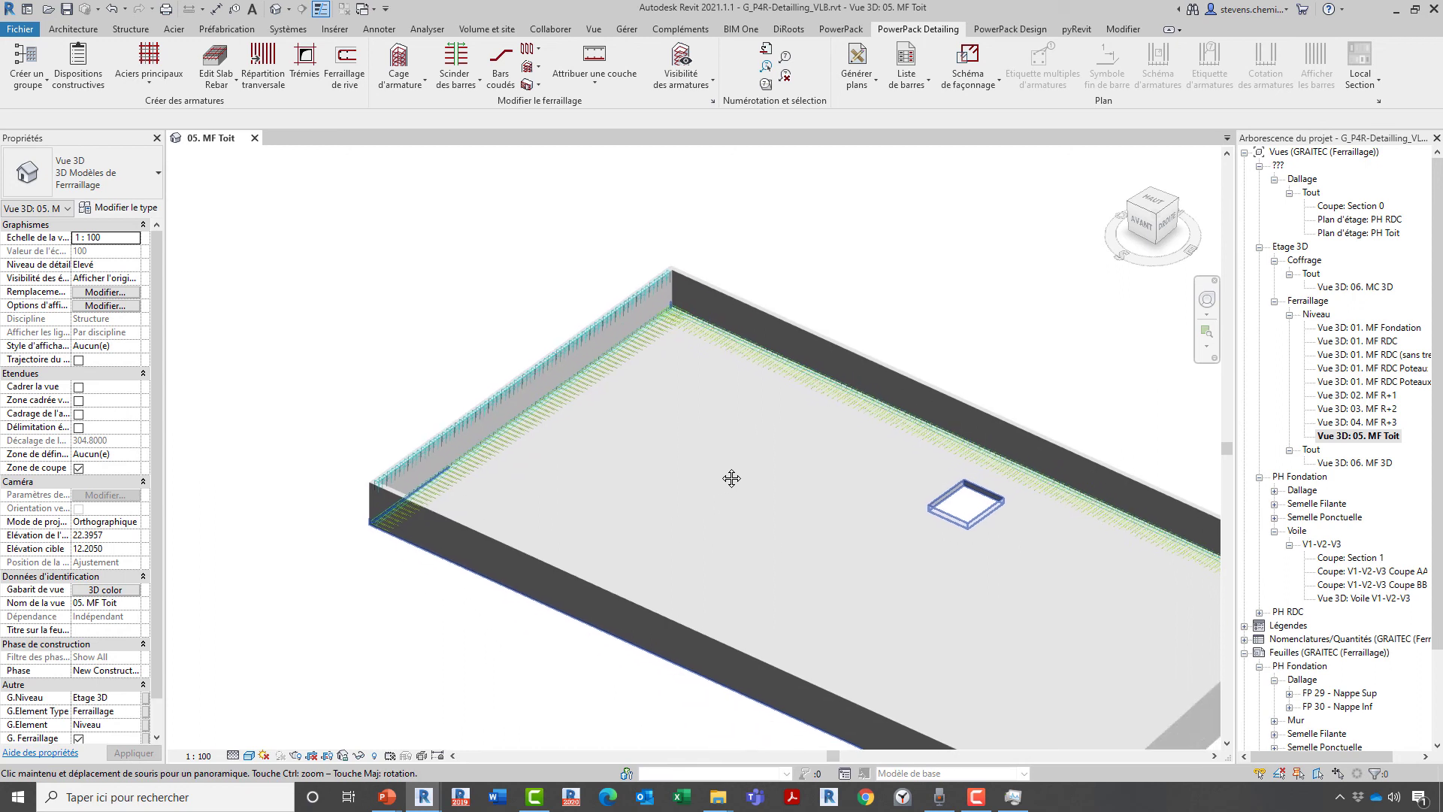
Check Revit's structural opening tools, and start the Trémies opening reinforcement on the rectangular opening in the roof slab.
{"action": "scroll", "coordinate": [748, 470], "scroll_direction": "up", "scroll_amount": 4}
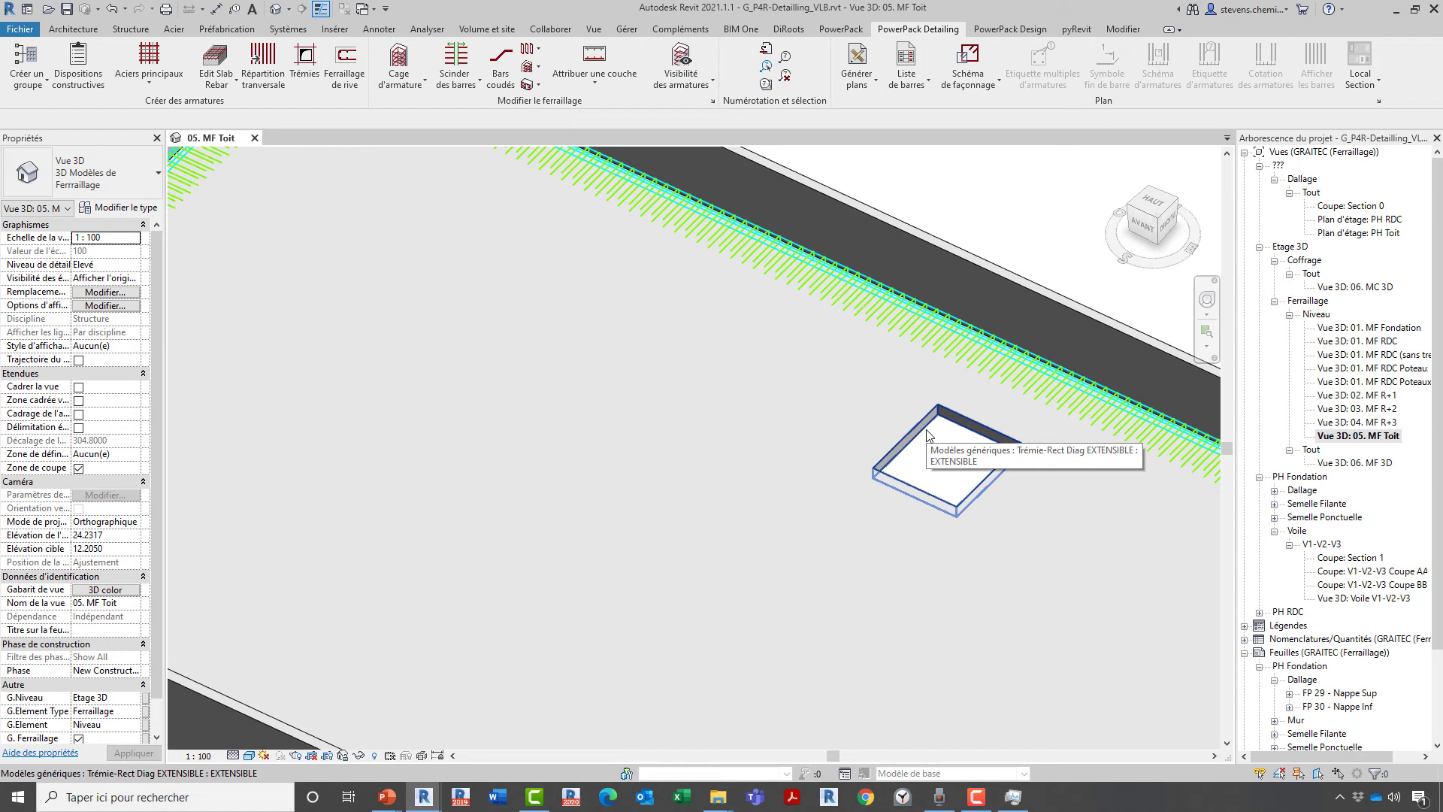
{"action": "left_click", "coordinate": [124, 30]}
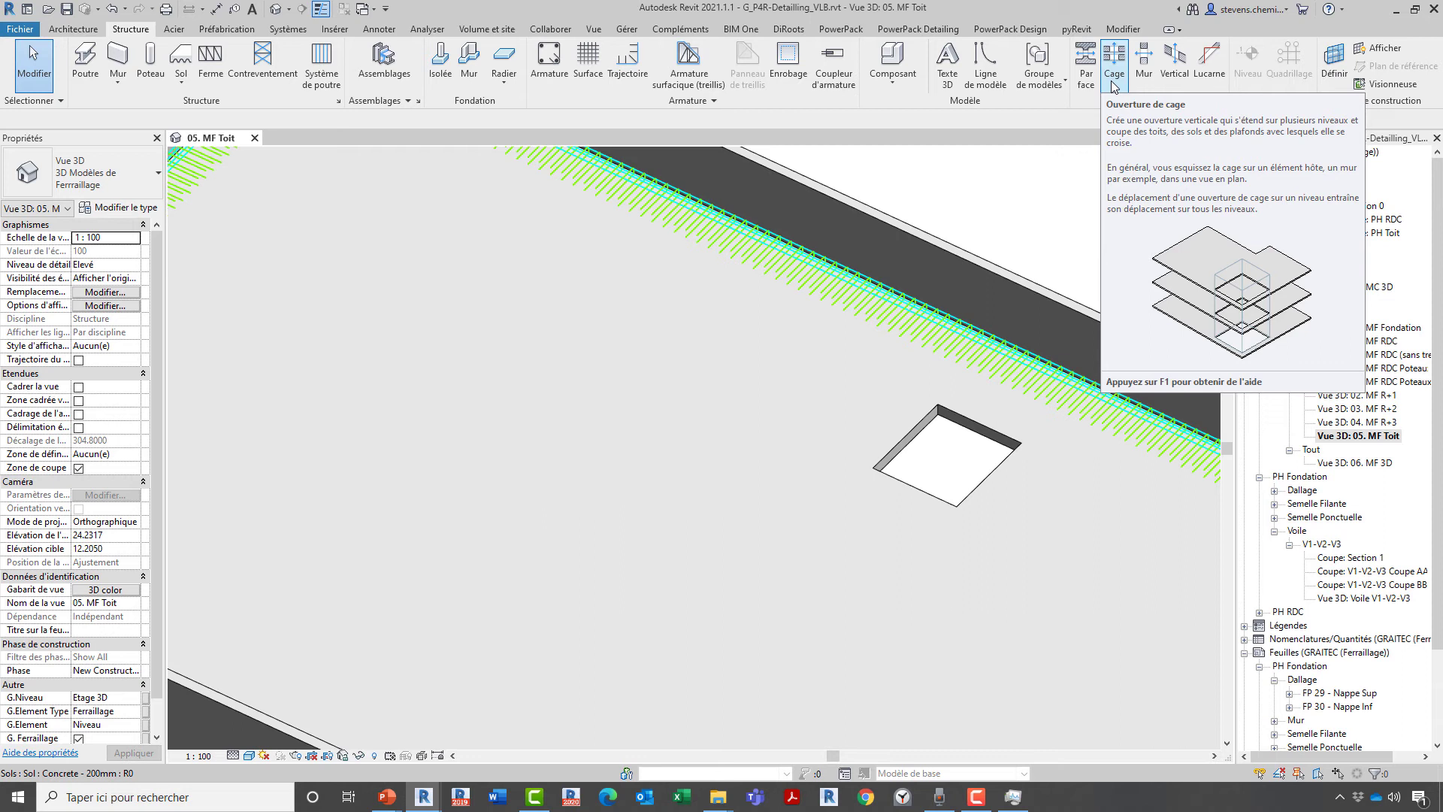
{"action": "left_click", "coordinate": [947, 31]}
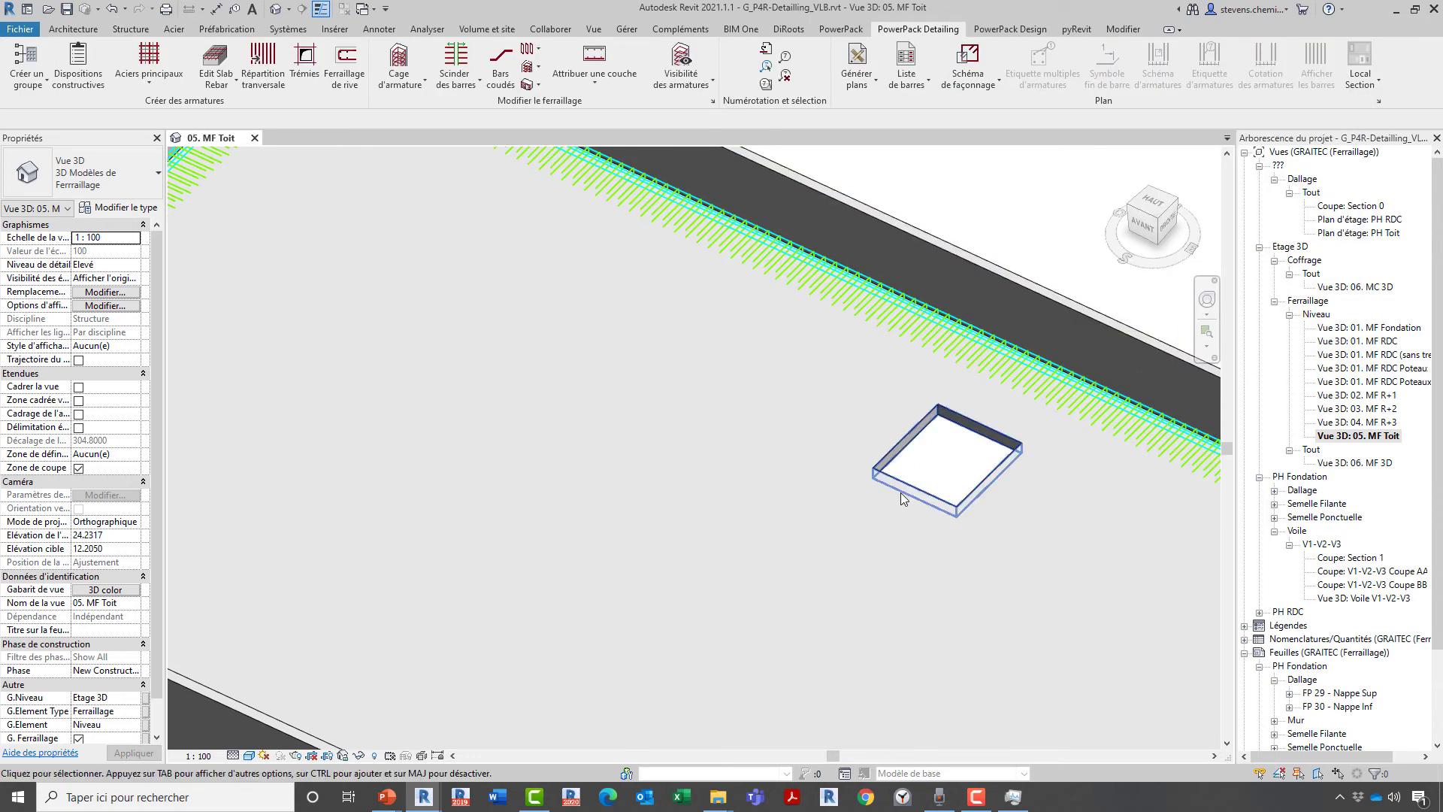
{"action": "left_click", "coordinate": [305, 87]}
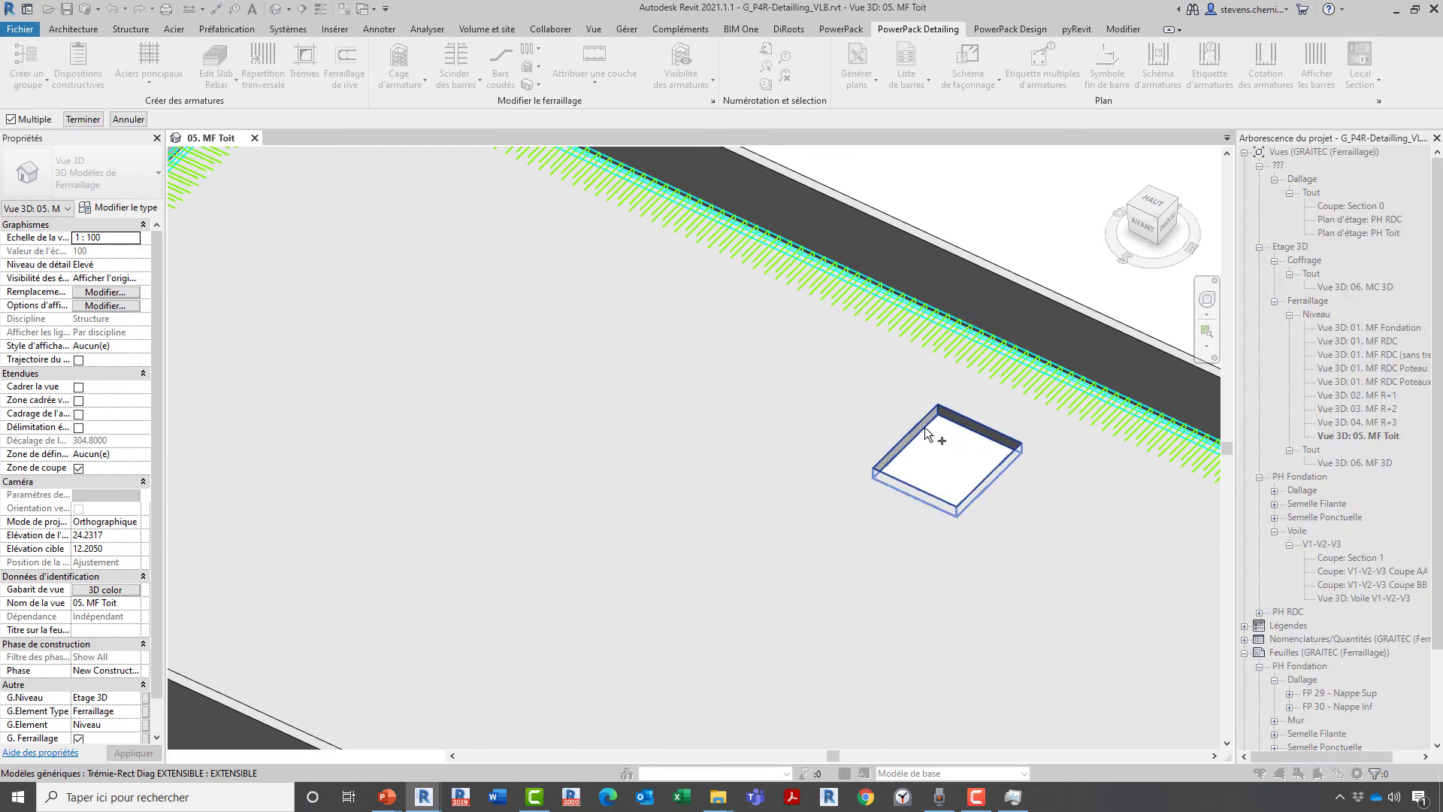
{"action": "left_click", "coordinate": [925, 427]}
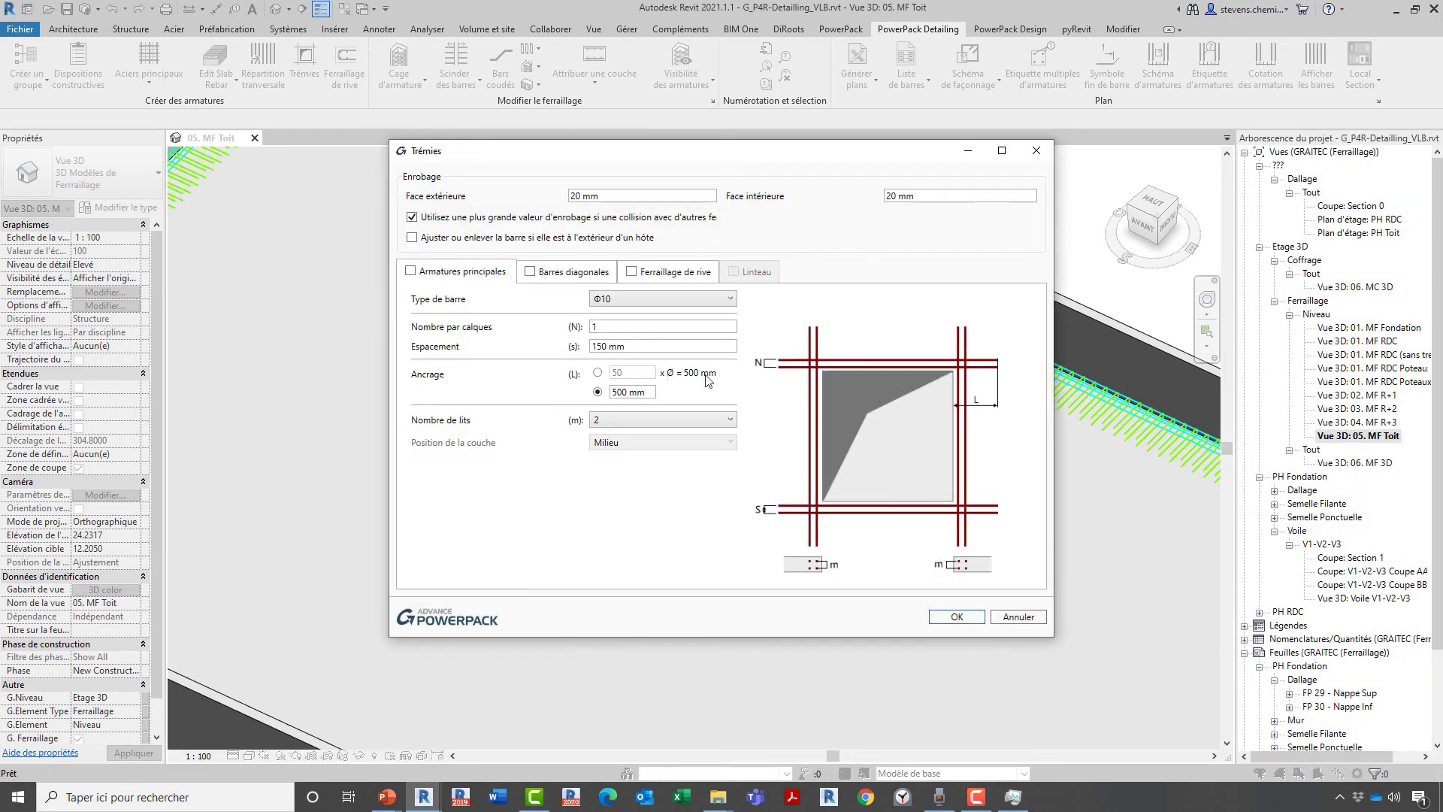
Choose the main bar type, enable the main reinforcement around the opening and review the diagonal bar settings.
{"action": "left_click", "coordinate": [651, 301]}
{"action": "left_click", "coordinate": [652, 334]}
{"action": "left_click", "coordinate": [411, 271]}
{"action": "left_click", "coordinate": [552, 275]}
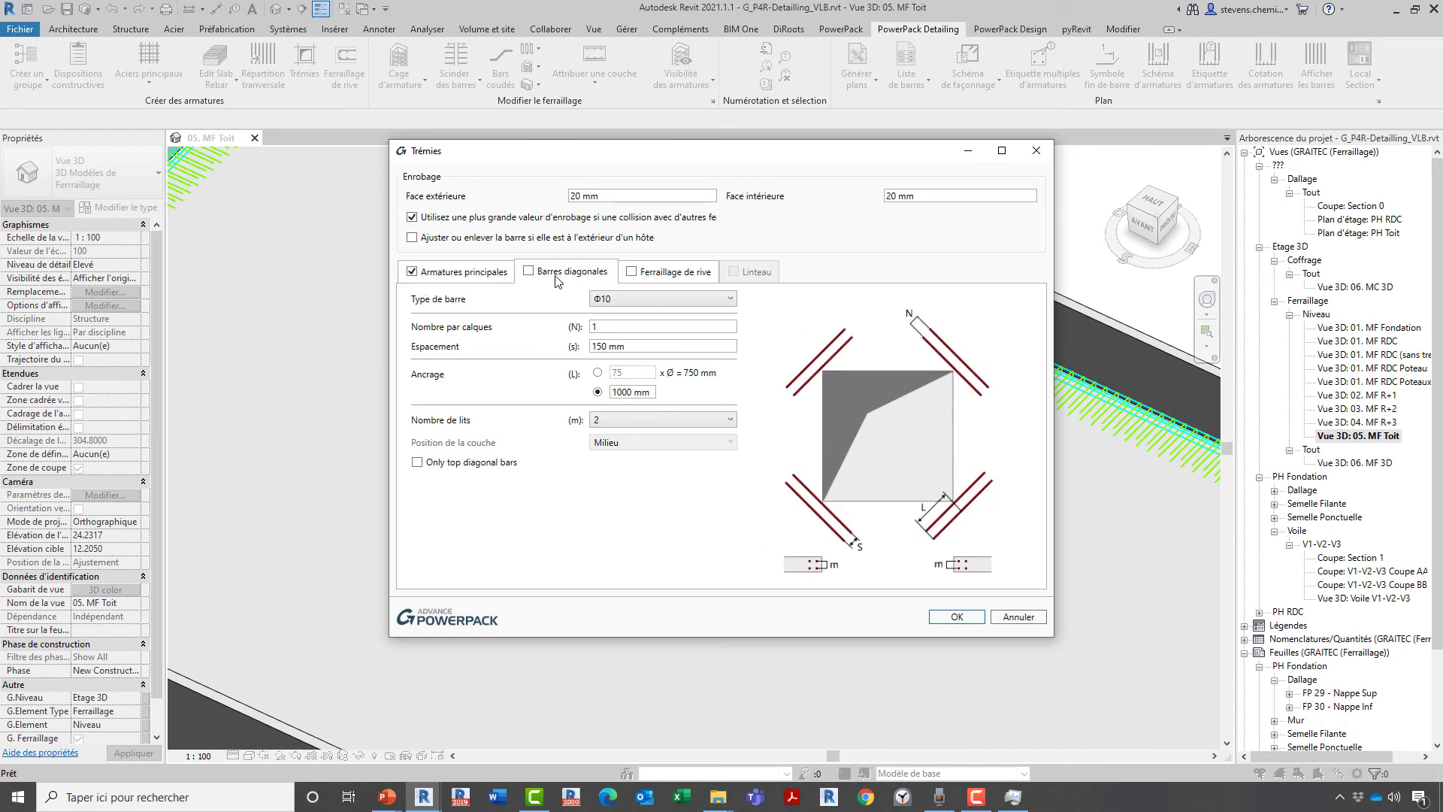
Enable open U-shaped edge bars without hooks around the opening and generate its reinforcement.
{"action": "left_click", "coordinate": [630, 271]}
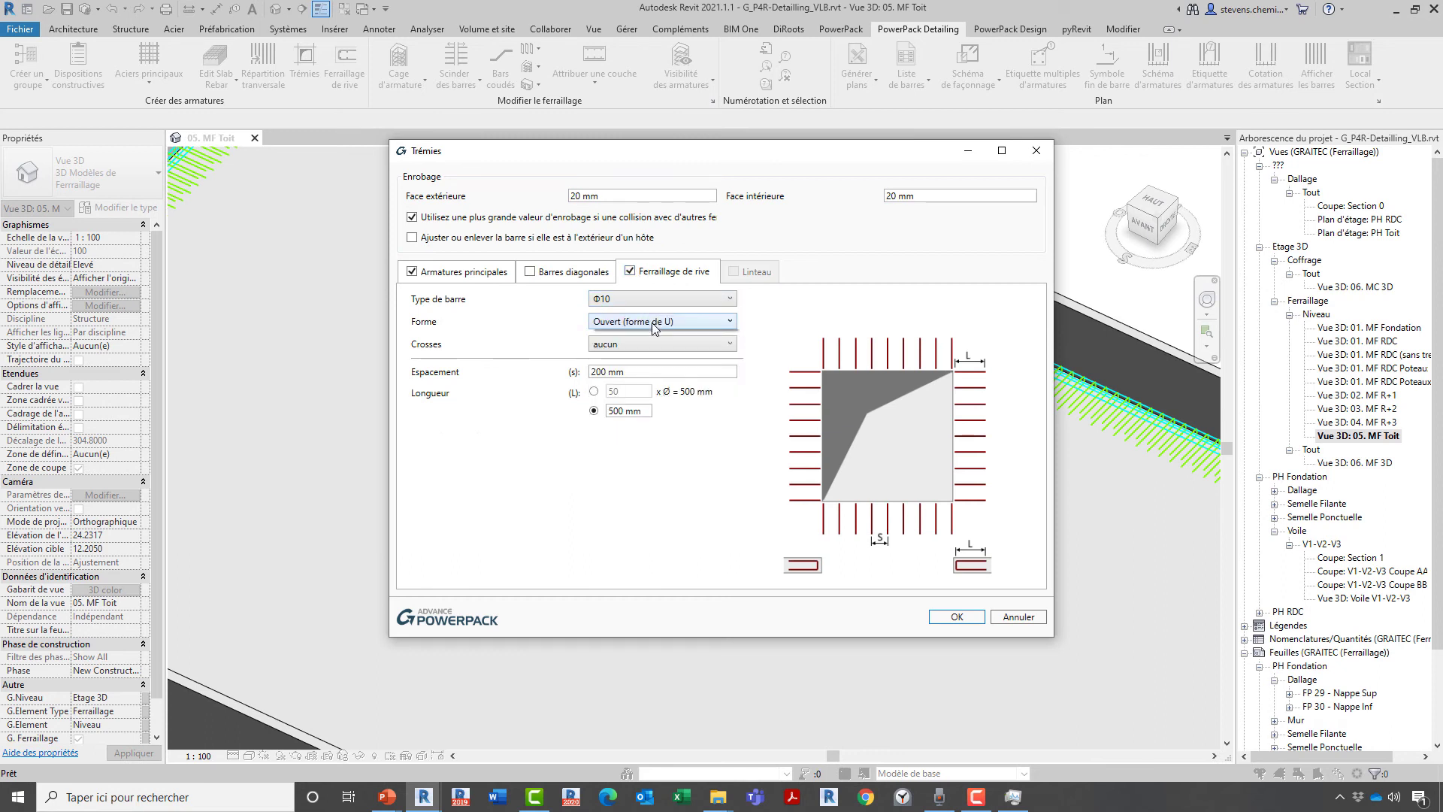
{"action": "left_click", "coordinate": [658, 347]}
{"action": "left_click", "coordinate": [657, 349]}
{"action": "left_click", "coordinate": [956, 616]}
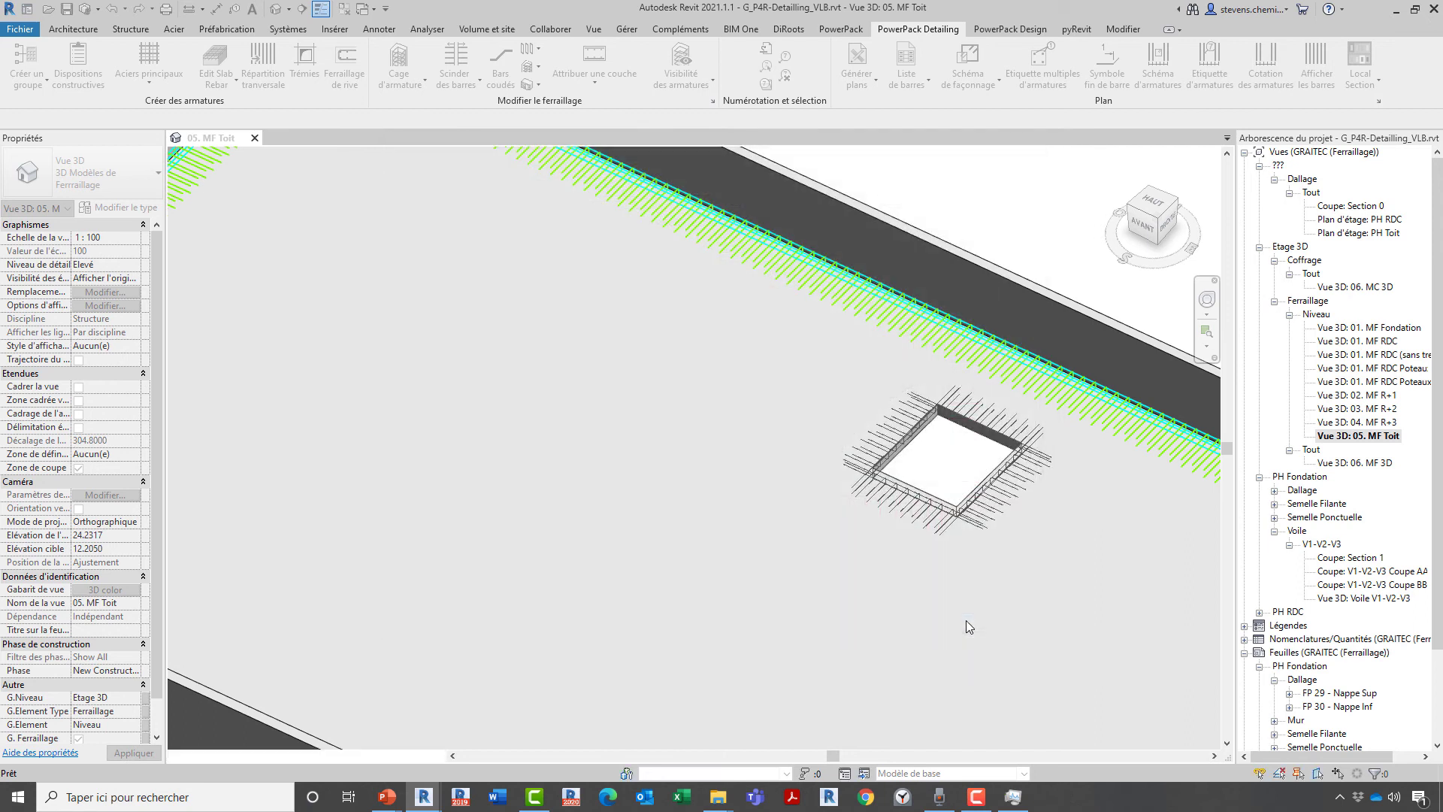
Display the rebar in the active view as 3D solids and inspect the bars around the roof slab opening.
{"action": "left_click", "coordinate": [697, 79]}
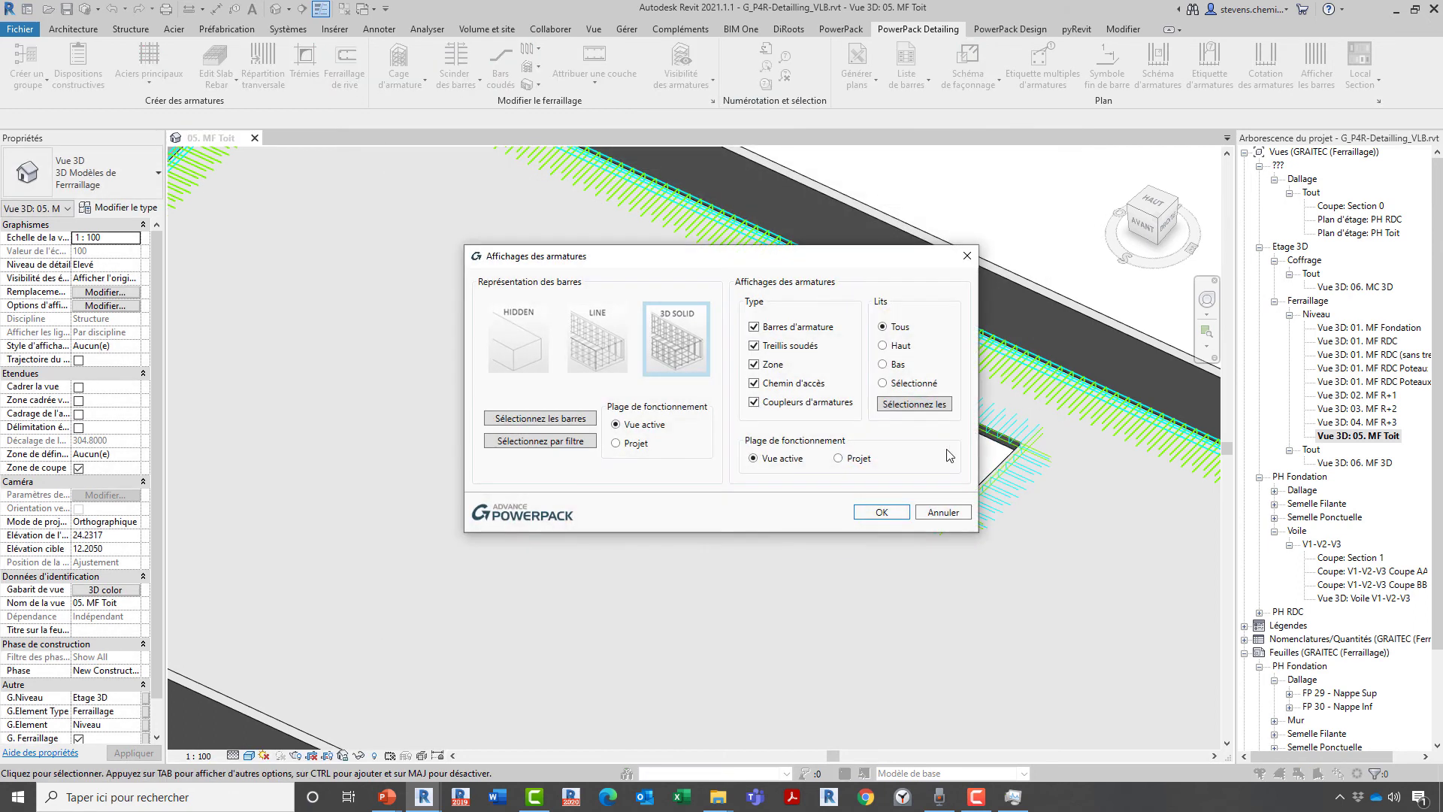
{"action": "left_click", "coordinate": [941, 512]}
{"action": "scroll", "coordinate": [940, 467], "scroll_direction": "up", "scroll_amount": 4}
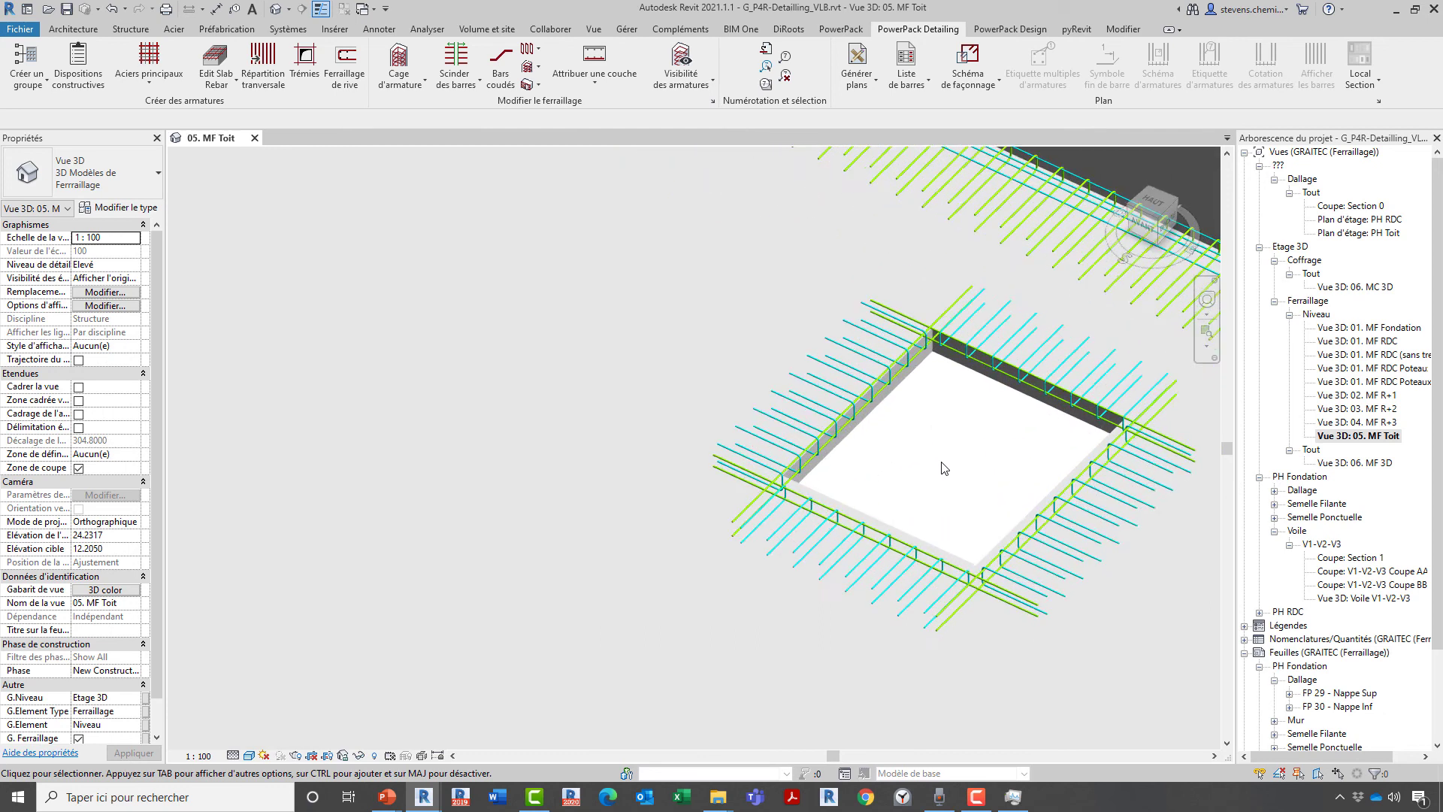
{"action": "middle_click_drag", "start_coordinate": [979, 499], "coordinate": [786, 498]}
{"action": "scroll", "coordinate": [787, 498], "scroll_direction": "up", "scroll_amount": 2}
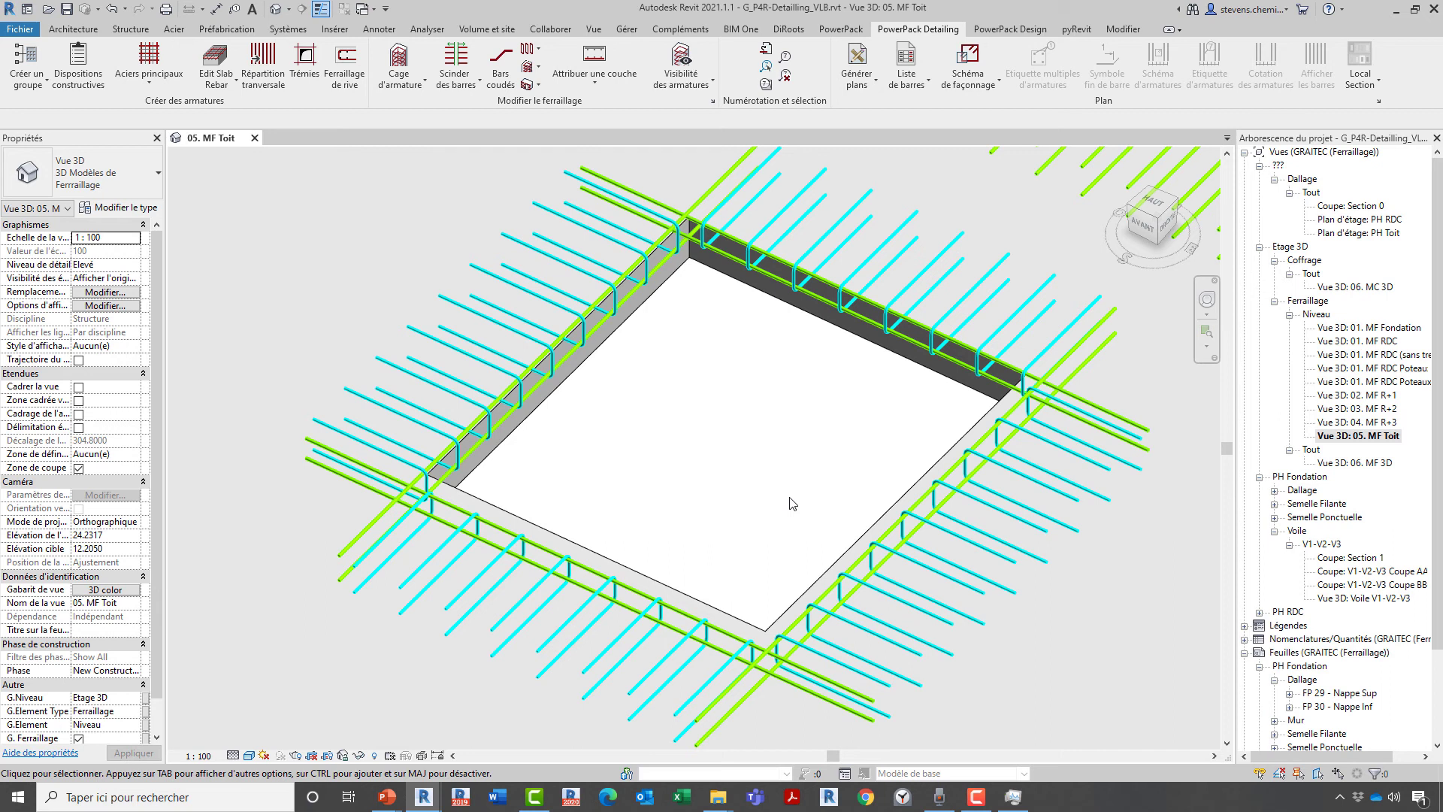
View the whole roof slab's reinforcement and check which main reinforcement (Aciers principaux) commands are available.
{"action": "scroll", "coordinate": [726, 482], "scroll_direction": "down", "scroll_amount": 5}
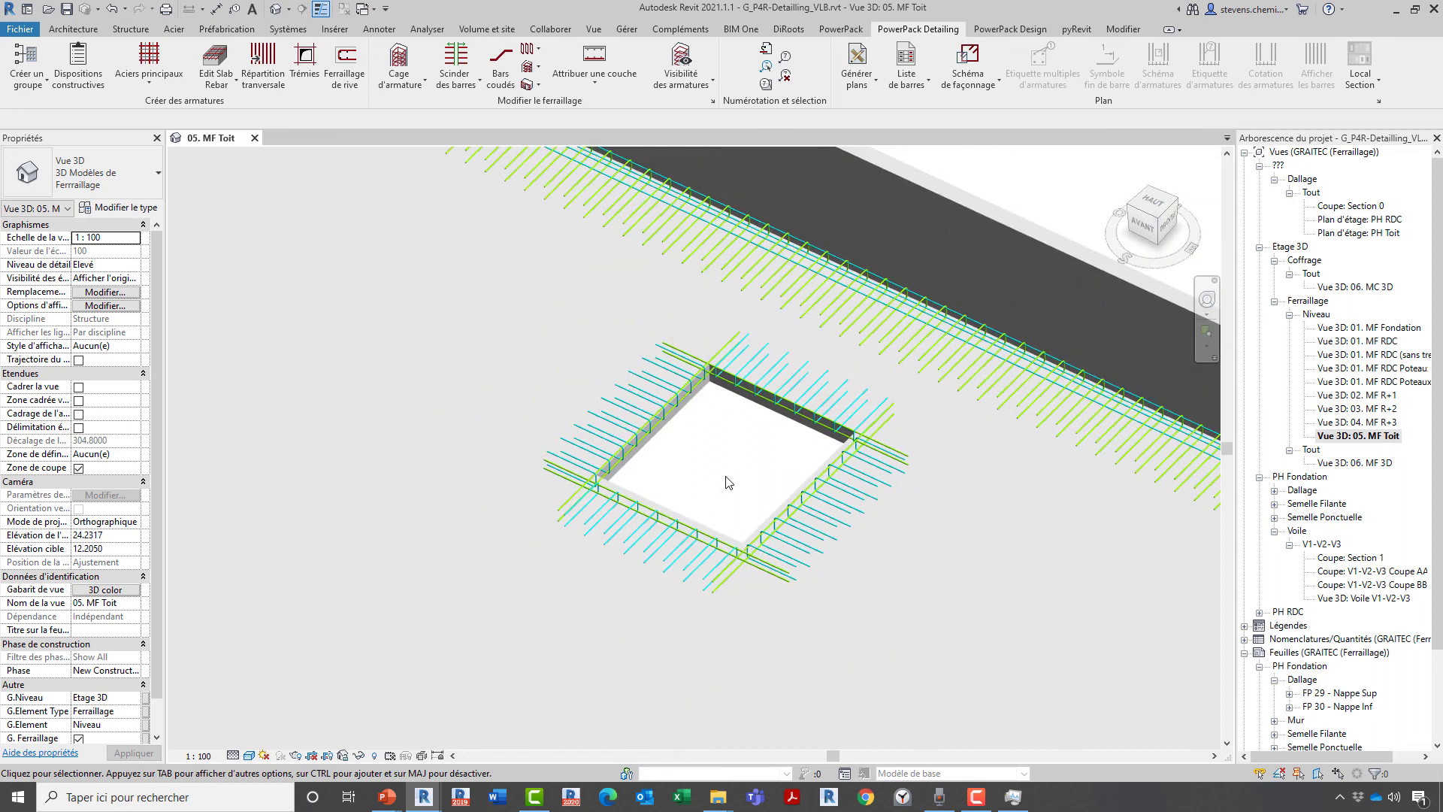
{"action": "scroll", "coordinate": [726, 483], "scroll_direction": "down", "scroll_amount": 5}
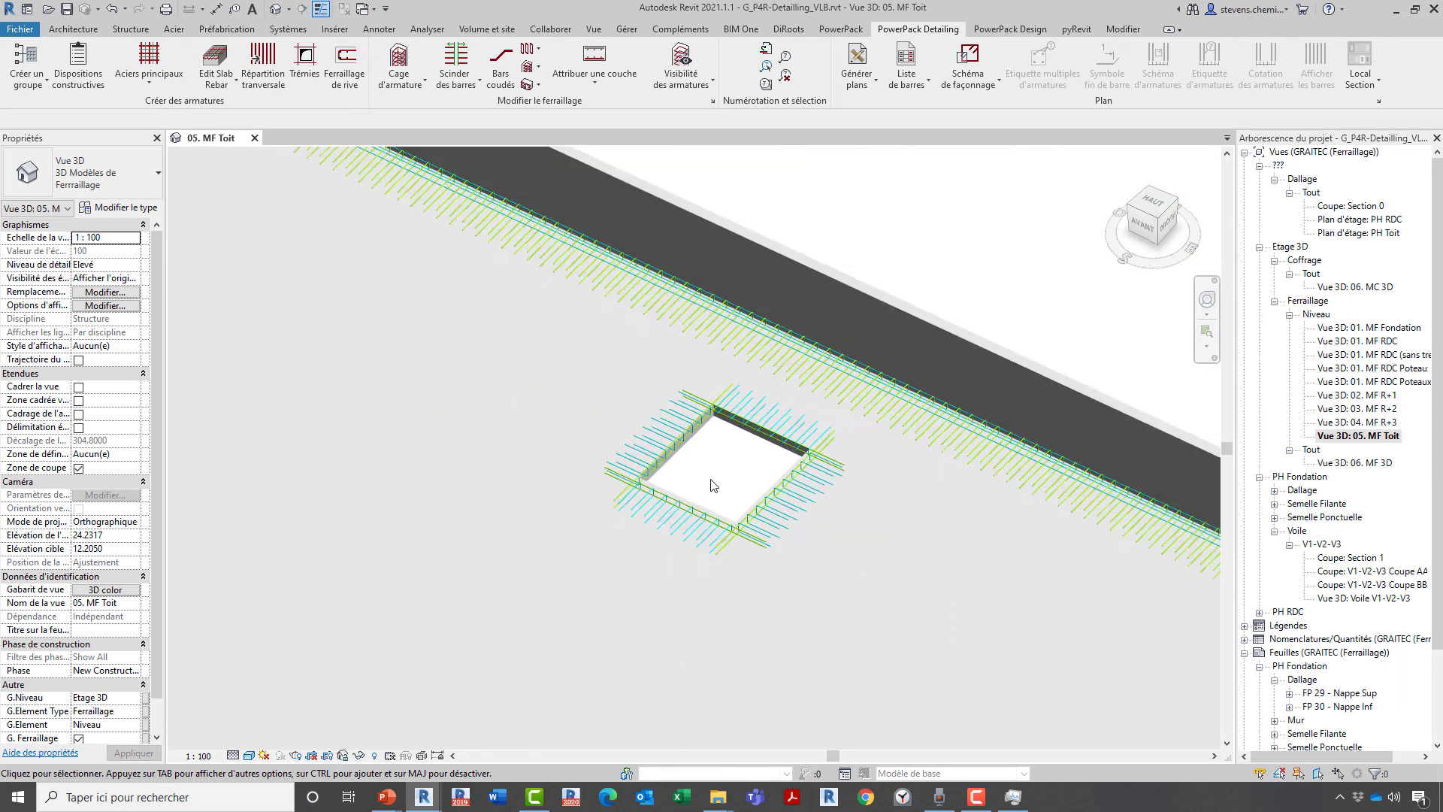
{"action": "middle_click_drag", "start_coordinate": [535, 416], "coordinate": [664, 397]}
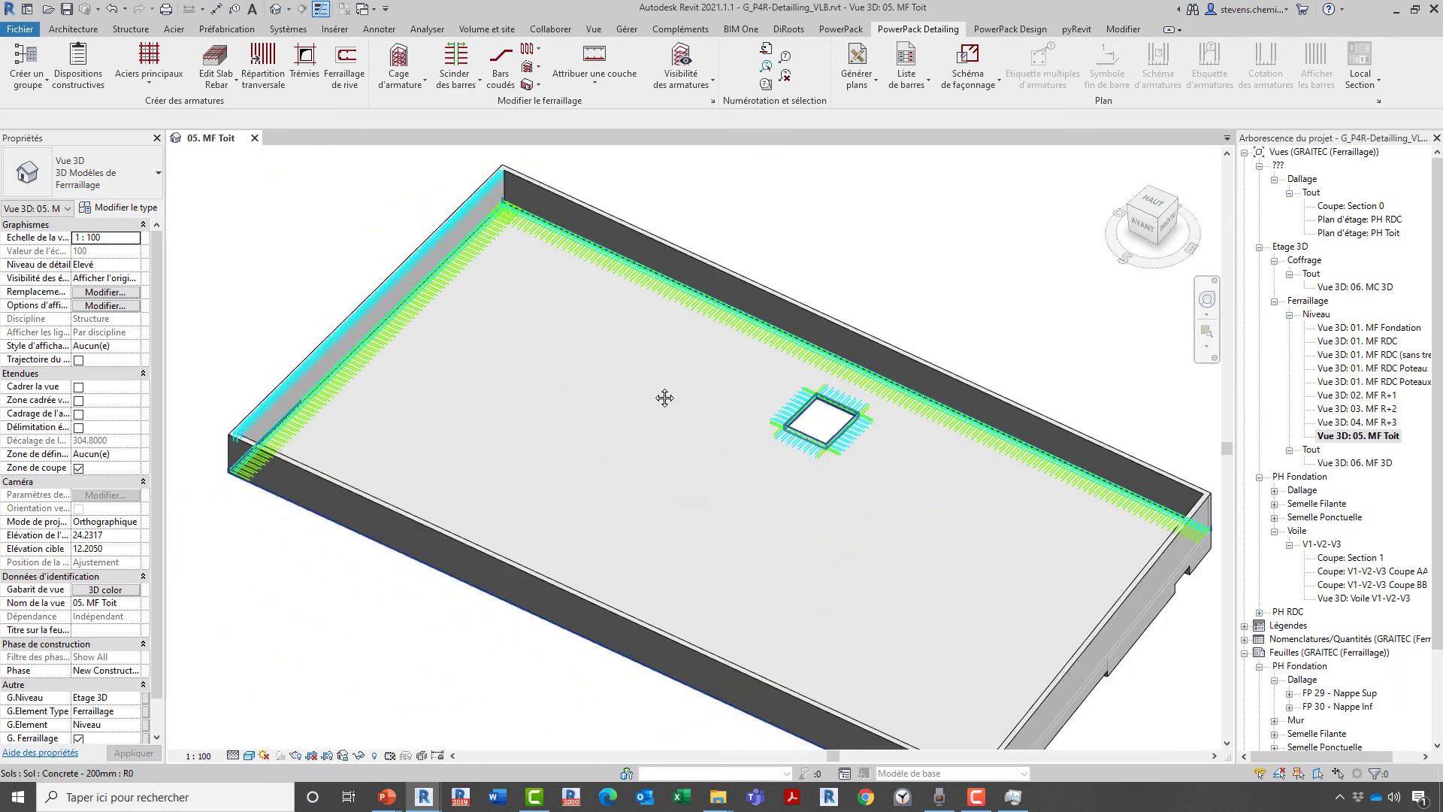
{"action": "middle_click_drag", "start_coordinate": [765, 424], "coordinate": [782, 465]}
{"action": "scroll", "coordinate": [731, 449], "scroll_direction": "up", "scroll_amount": 3}
{"action": "scroll", "coordinate": [677, 459], "scroll_direction": "down", "scroll_amount": 3}
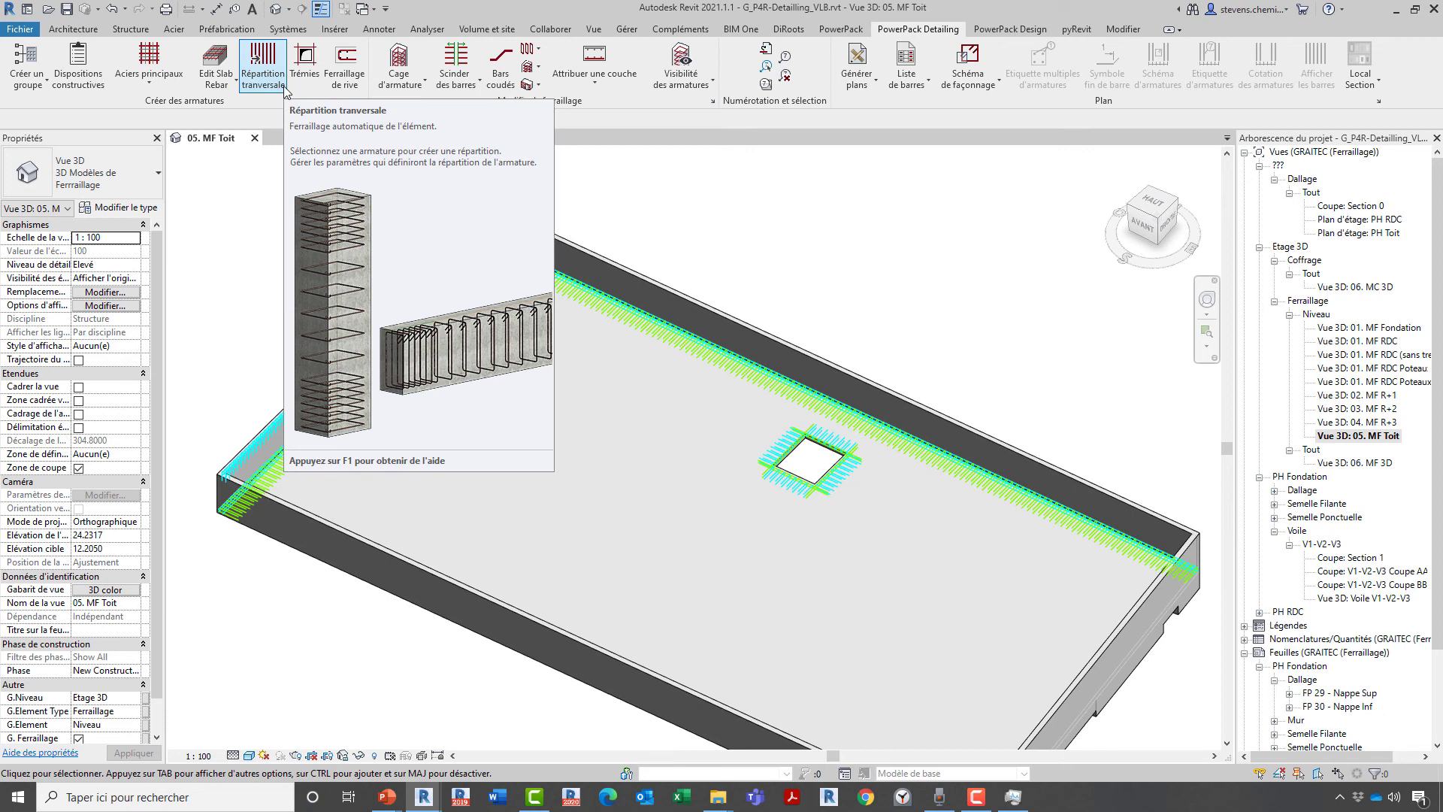
{"action": "left_click", "coordinate": [143, 81]}
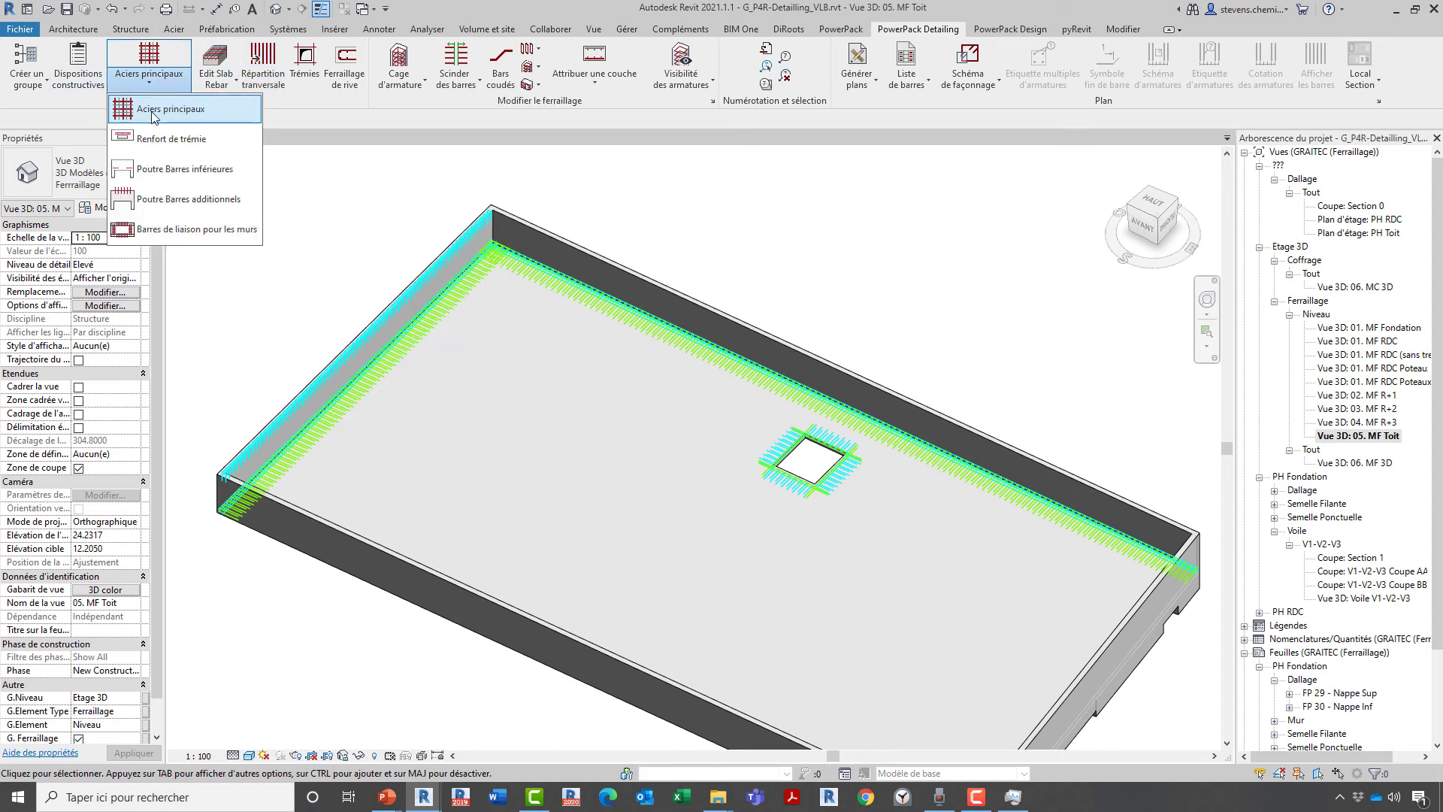
{"action": "left_click", "coordinate": [272, 332]}
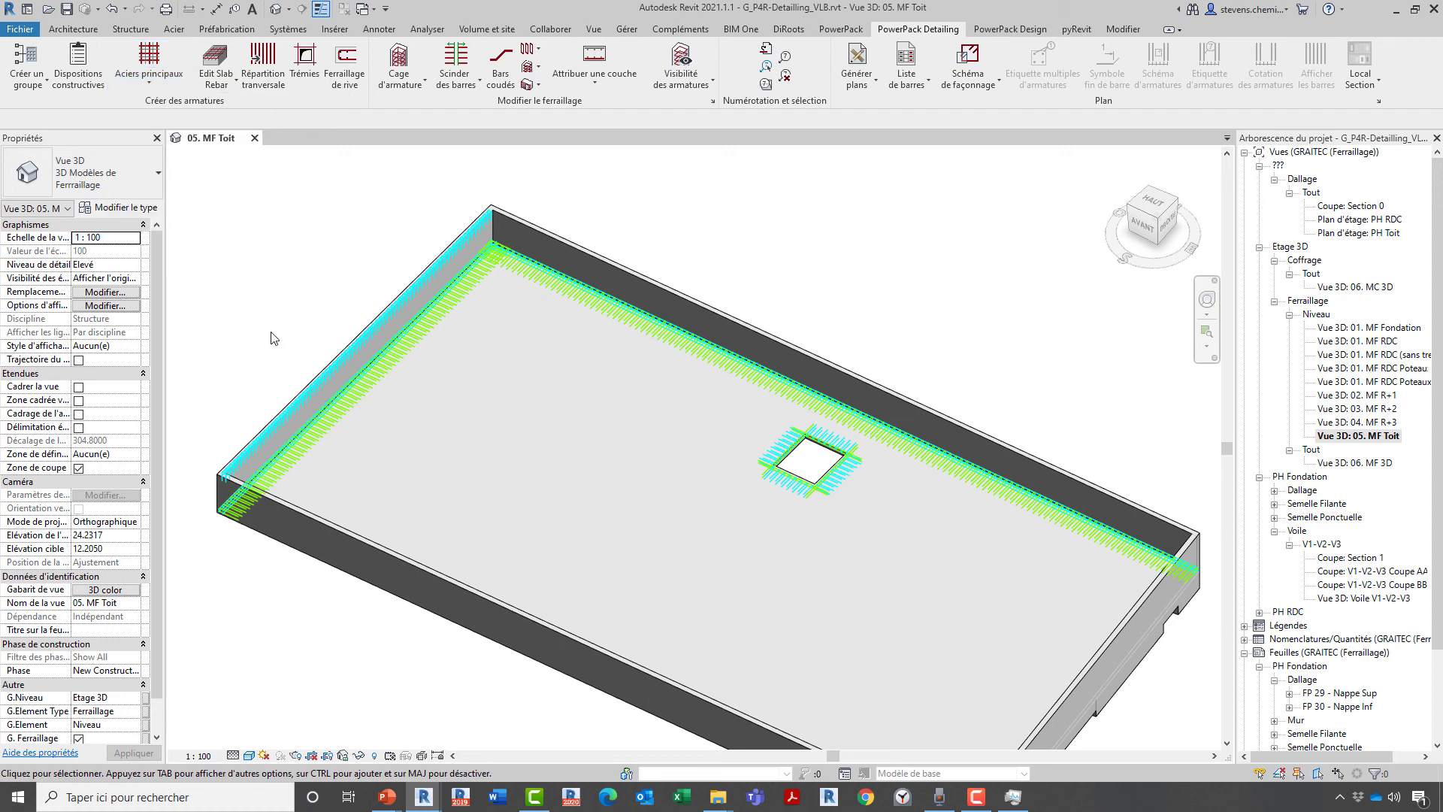
Examine the U-shaped edge bars at the slab corner, the bars along the parapet wall and those around the opening.
{"action": "scroll", "coordinate": [199, 527], "scroll_direction": "up", "scroll_amount": 3}
{"action": "scroll", "coordinate": [269, 482], "scroll_direction": "up", "scroll_amount": 5}
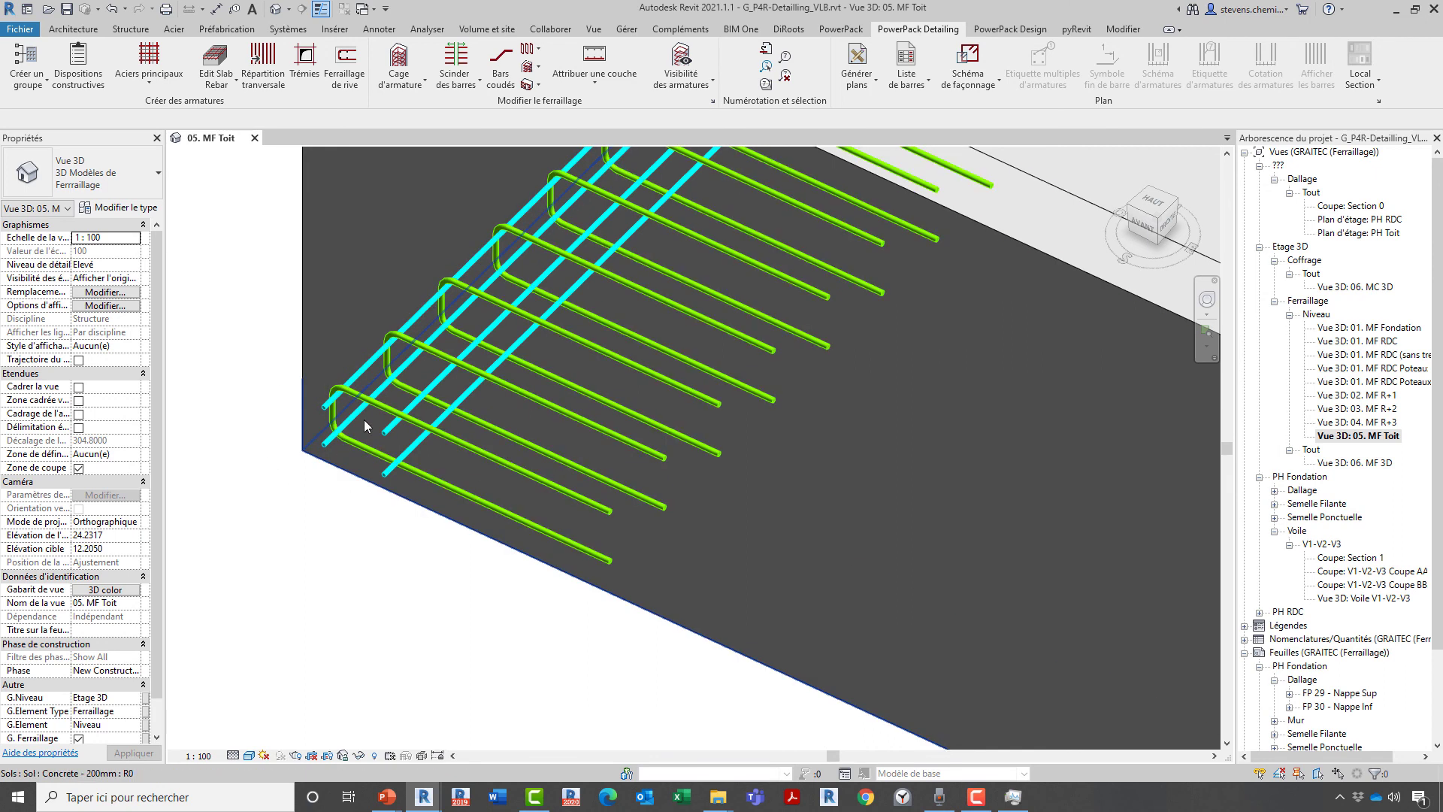
{"action": "scroll", "coordinate": [617, 343], "scroll_direction": "down", "scroll_amount": 5}
{"action": "middle_click_drag", "start_coordinate": [618, 344], "coordinate": [513, 714]}
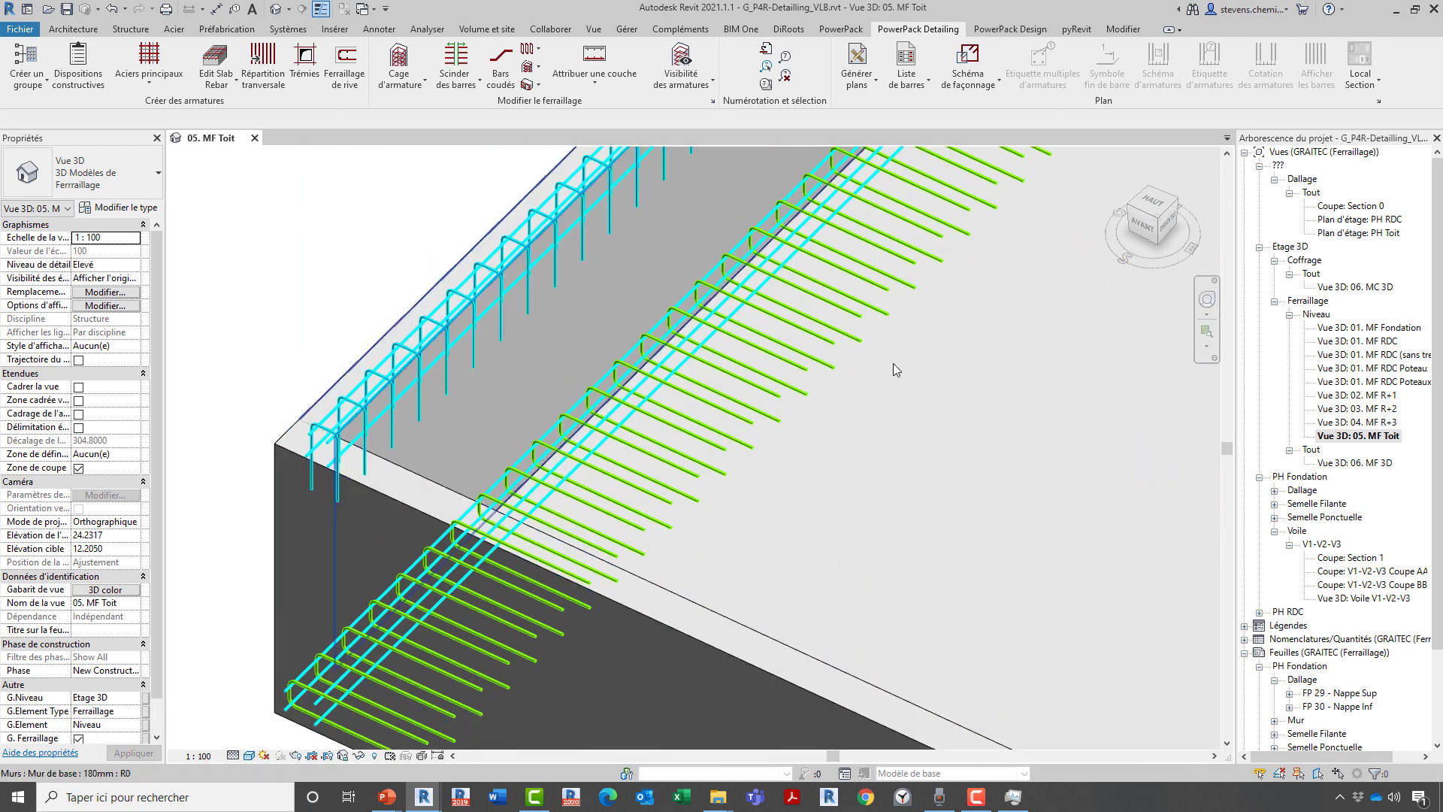
{"action": "scroll", "coordinate": [895, 367], "scroll_direction": "down", "scroll_amount": 3}
{"action": "middle_click_drag", "start_coordinate": [895, 367], "coordinate": [390, 539]}
{"action": "scroll", "coordinate": [937, 481], "scroll_direction": "down", "scroll_amount": 4}
{"action": "middle_click_drag", "start_coordinate": [928, 489], "coordinate": [794, 420]}
{"action": "scroll", "coordinate": [1207, 573], "scroll_direction": "up", "scroll_amount": 3}
{"action": "scroll", "coordinate": [1141, 479], "scroll_direction": "up", "scroll_amount": 2}
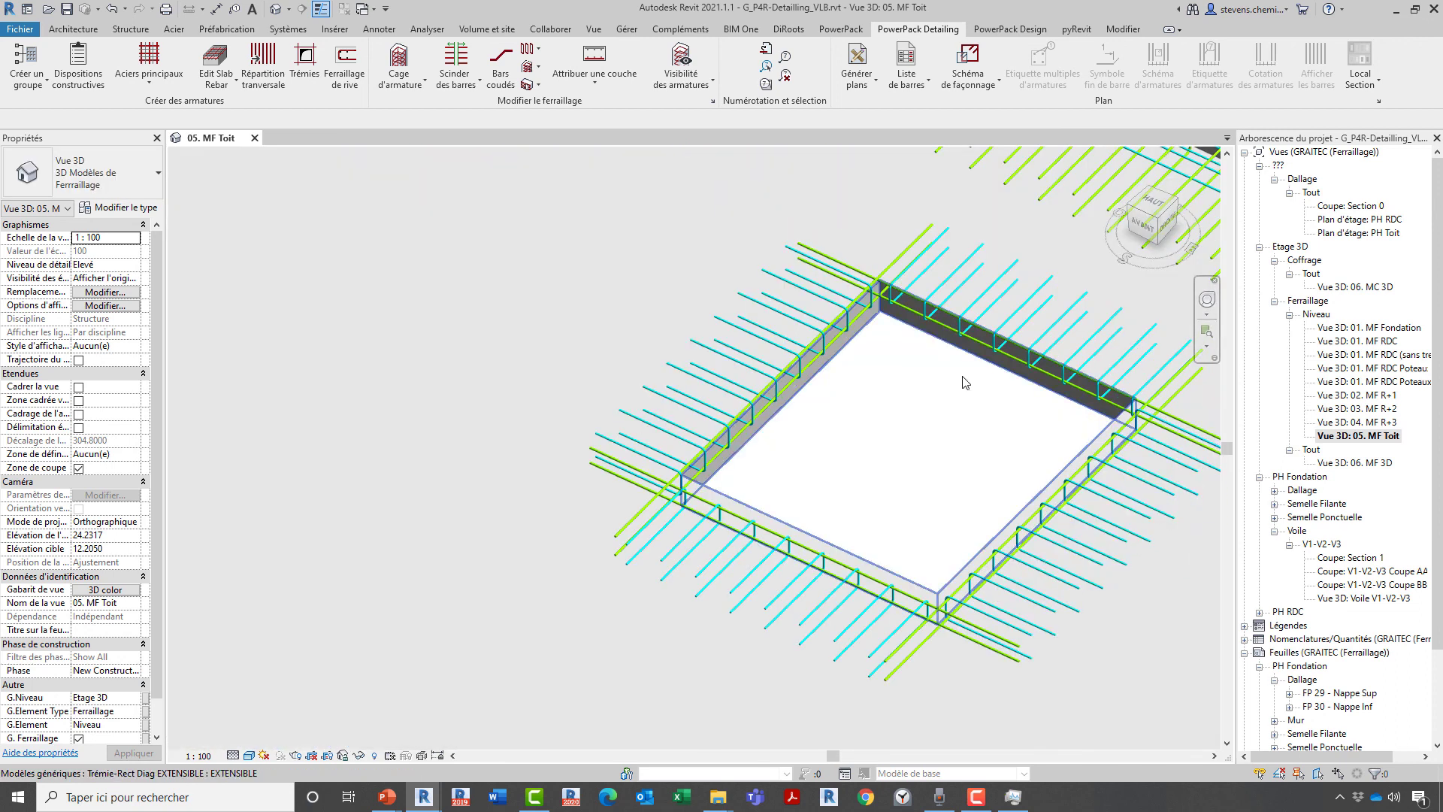
Show the entire roof slab and check which element types the group creation command (Créer un groupe) offers.
{"action": "middle_click", "coordinate": [919, 348]}
{"action": "middle_click", "coordinate": [919, 348]}
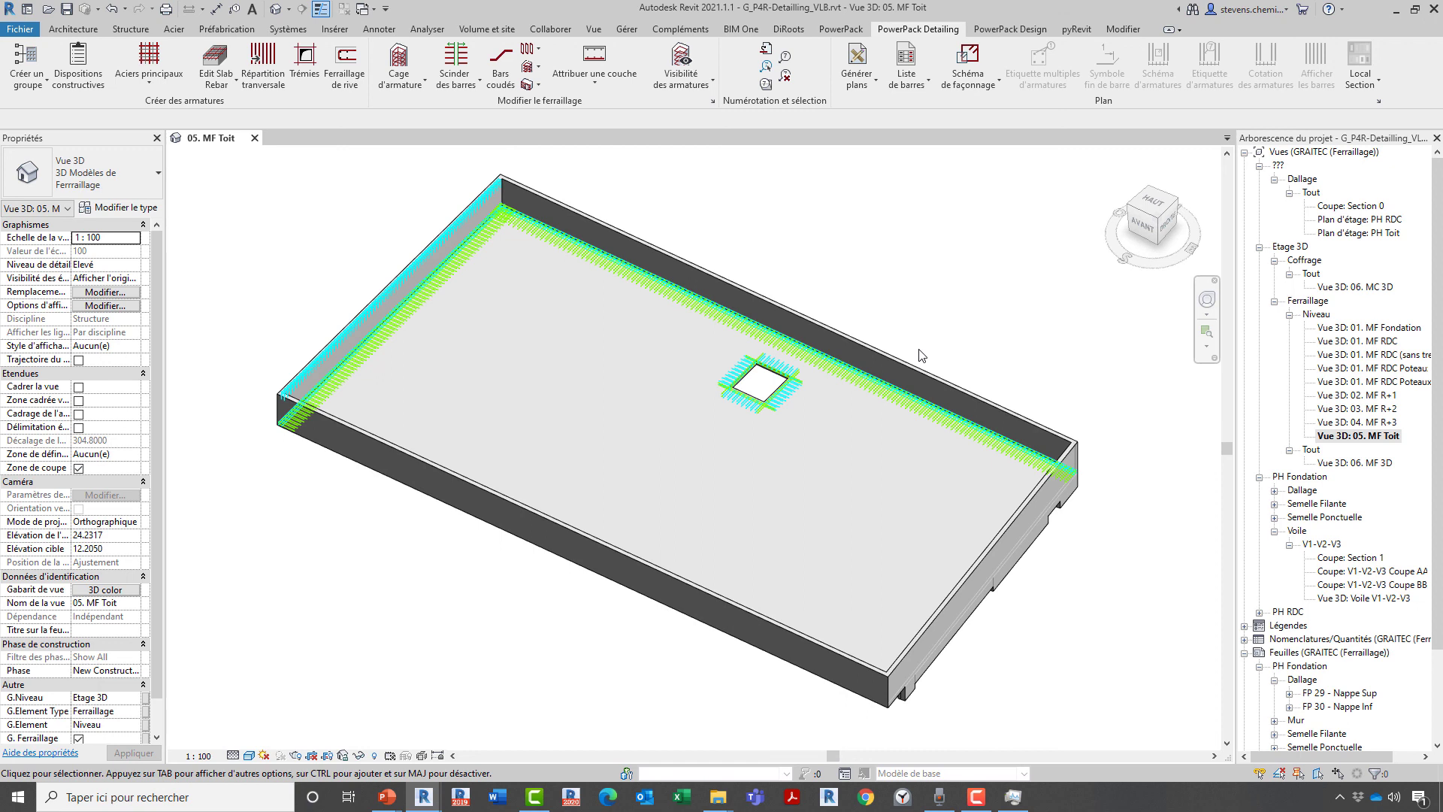
{"action": "left_click", "coordinate": [28, 79]}
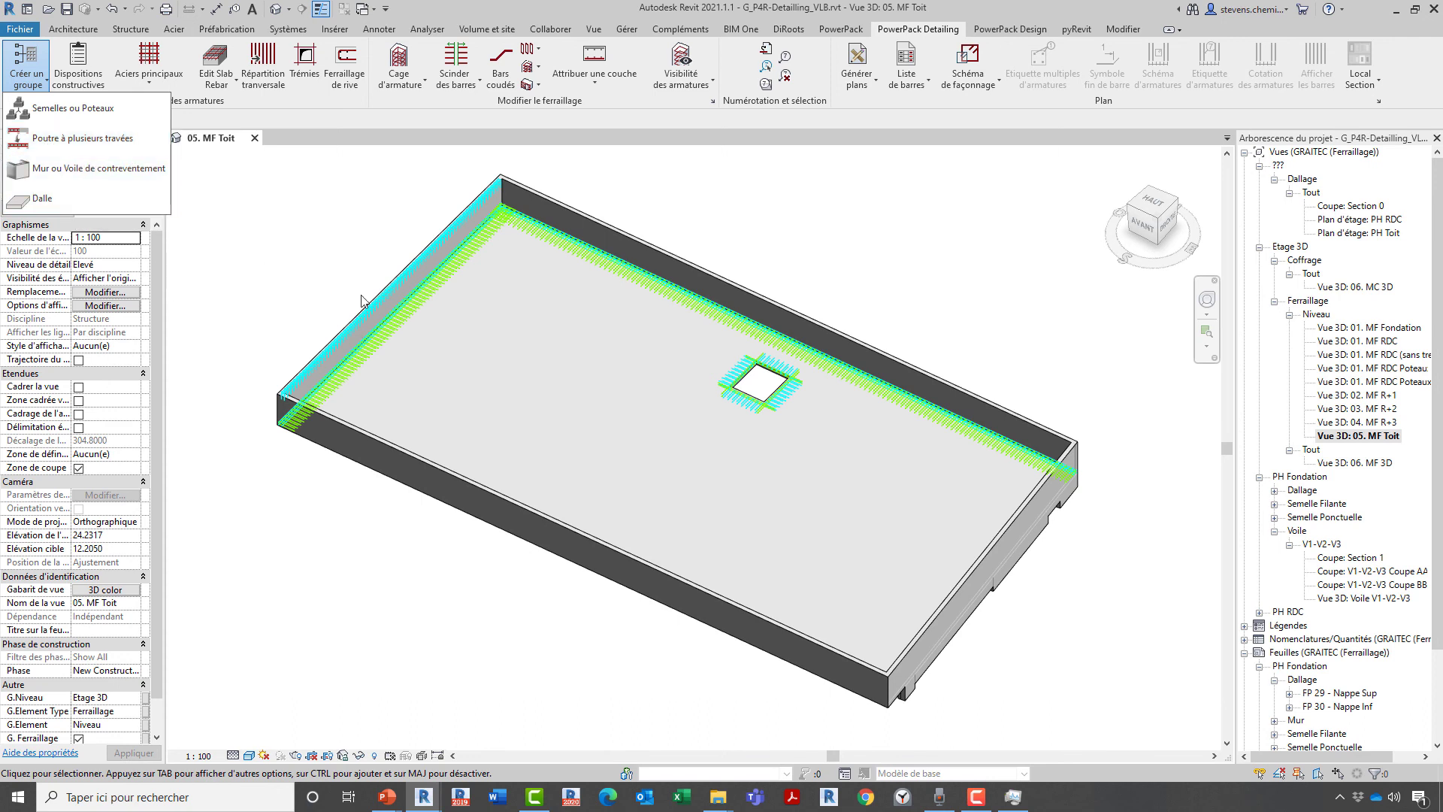
{"action": "left_click", "coordinate": [345, 268]}
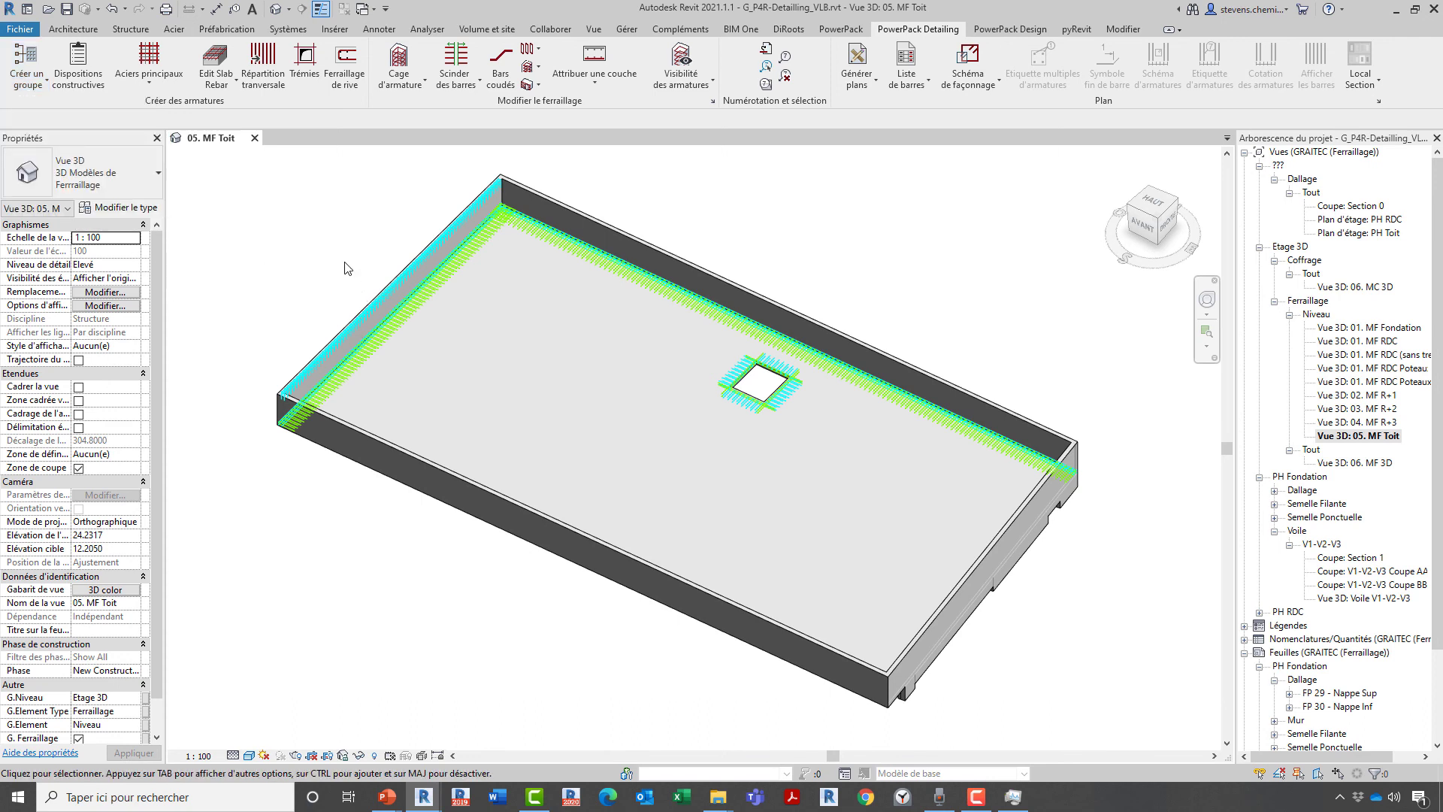